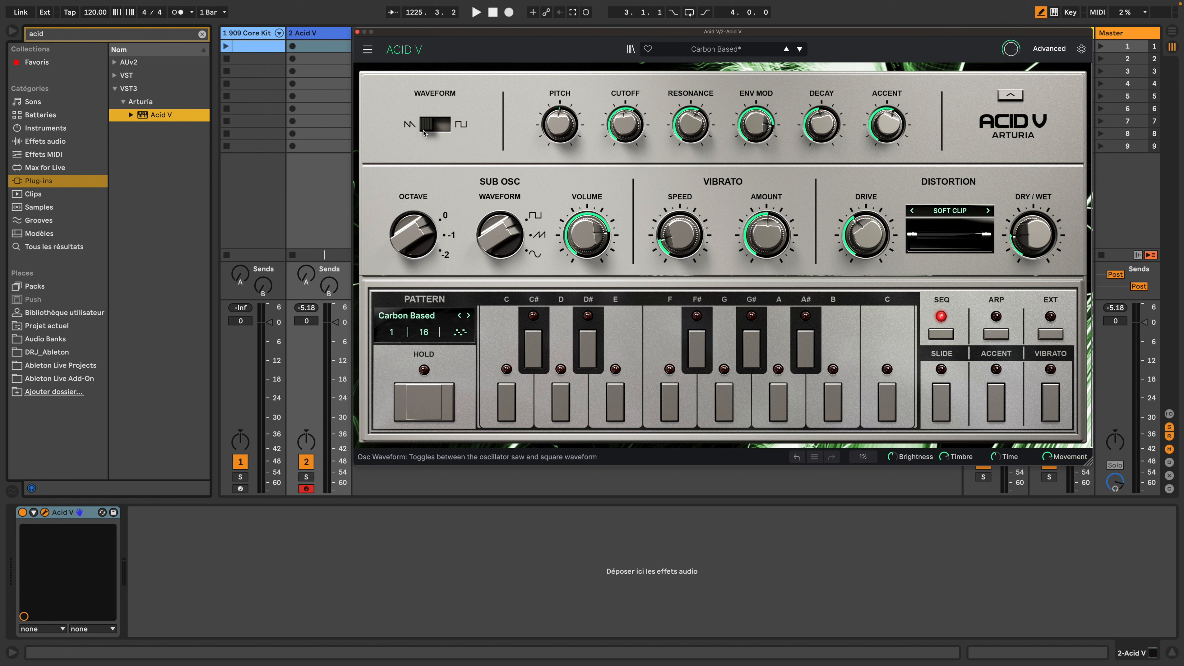
- Alternate the main oscillator waveform between sawtooth and square to compare them, finishing on sawtooth
{"action": "left_click", "coordinate": [445, 129]}
{"action": "left_click", "coordinate": [430, 126]}
{"action": "left_click", "coordinate": [445, 127]}
{"action": "left_click", "coordinate": [430, 128]}
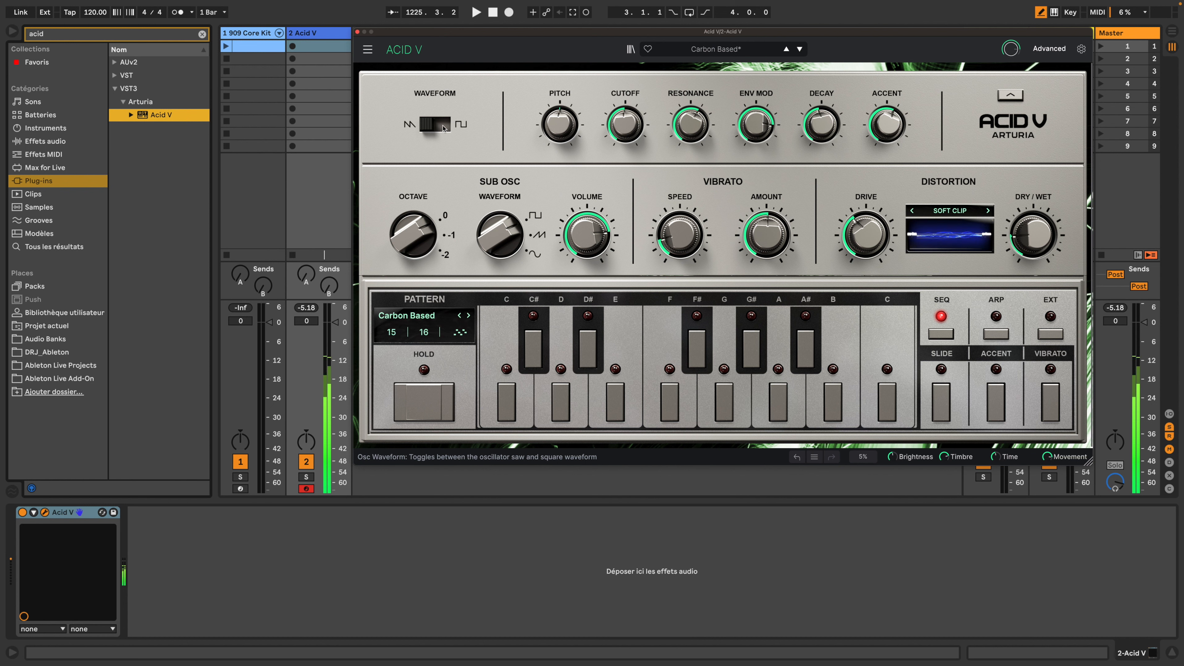
{"action": "left_click", "coordinate": [444, 127]}
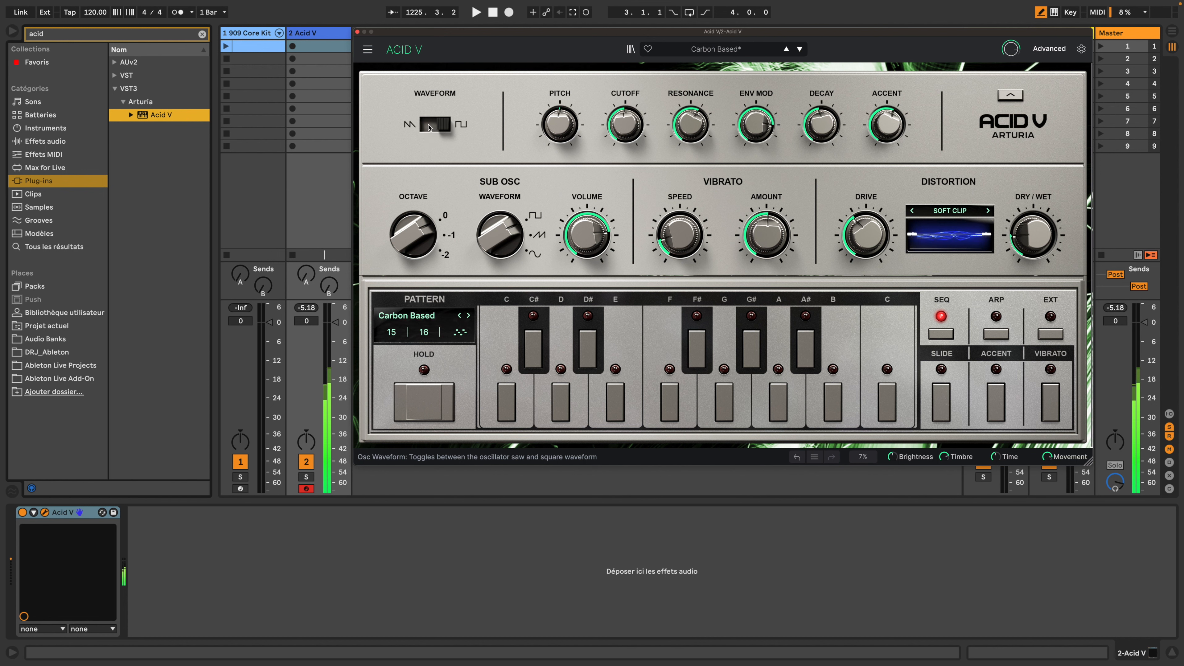
{"action": "left_click", "coordinate": [430, 127]}
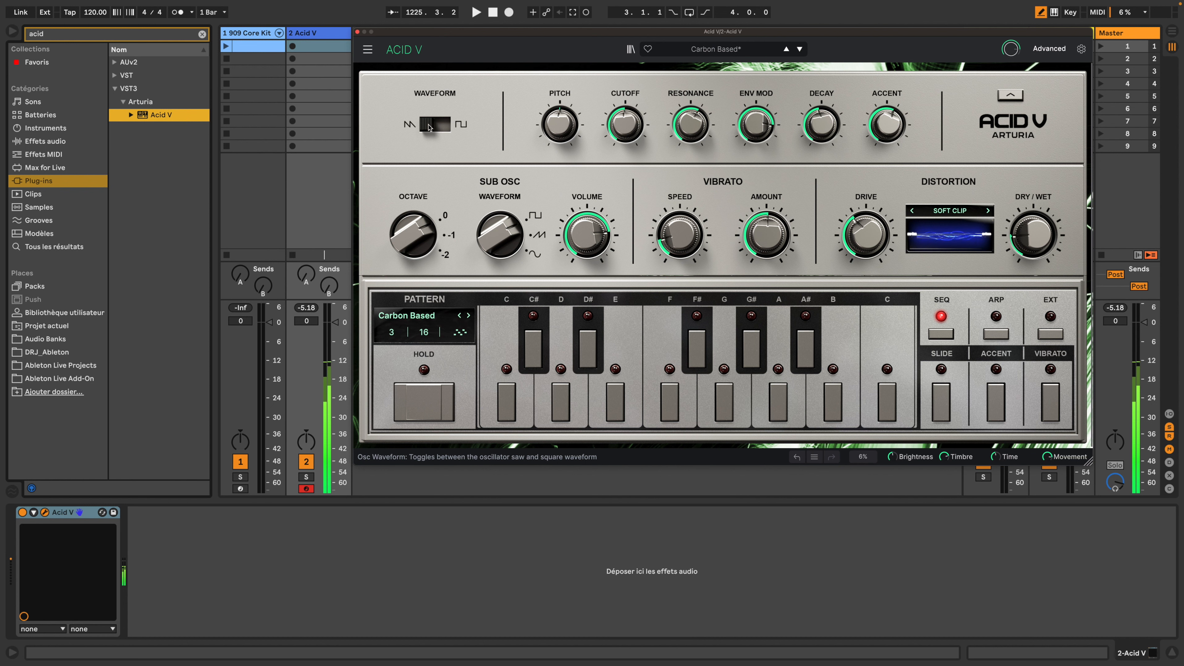
{"action": "left_click", "coordinate": [447, 128]}
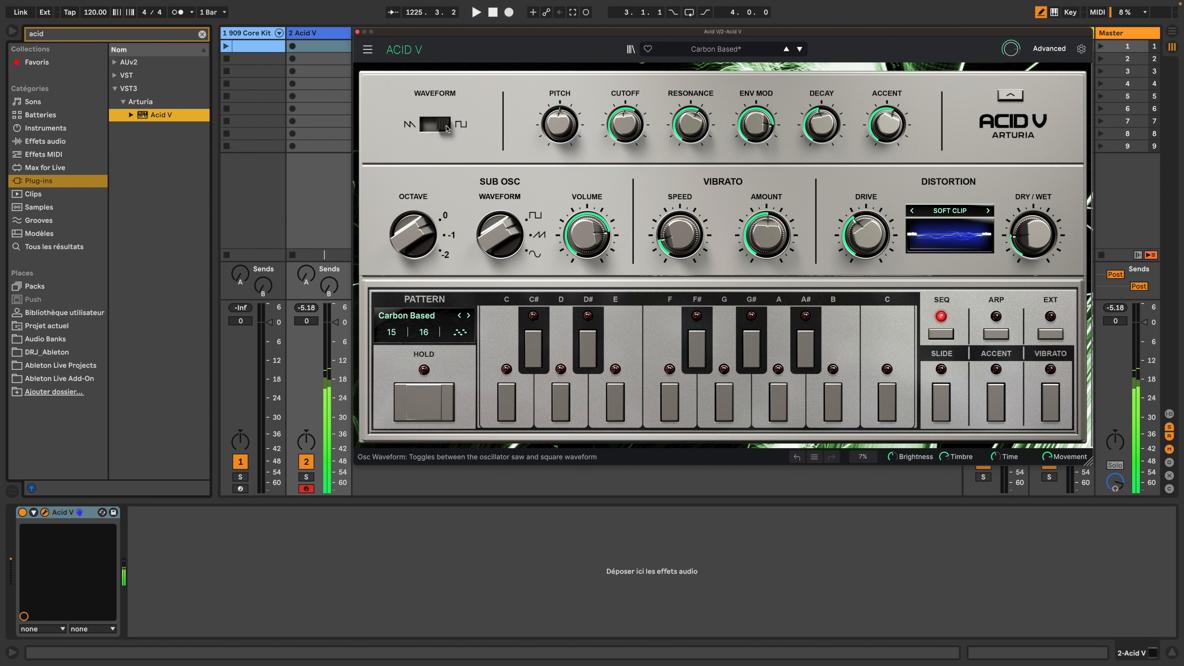
{"action": "left_click", "coordinate": [428, 128]}
{"action": "left_click", "coordinate": [429, 128]}
{"action": "left_click", "coordinate": [428, 127]}
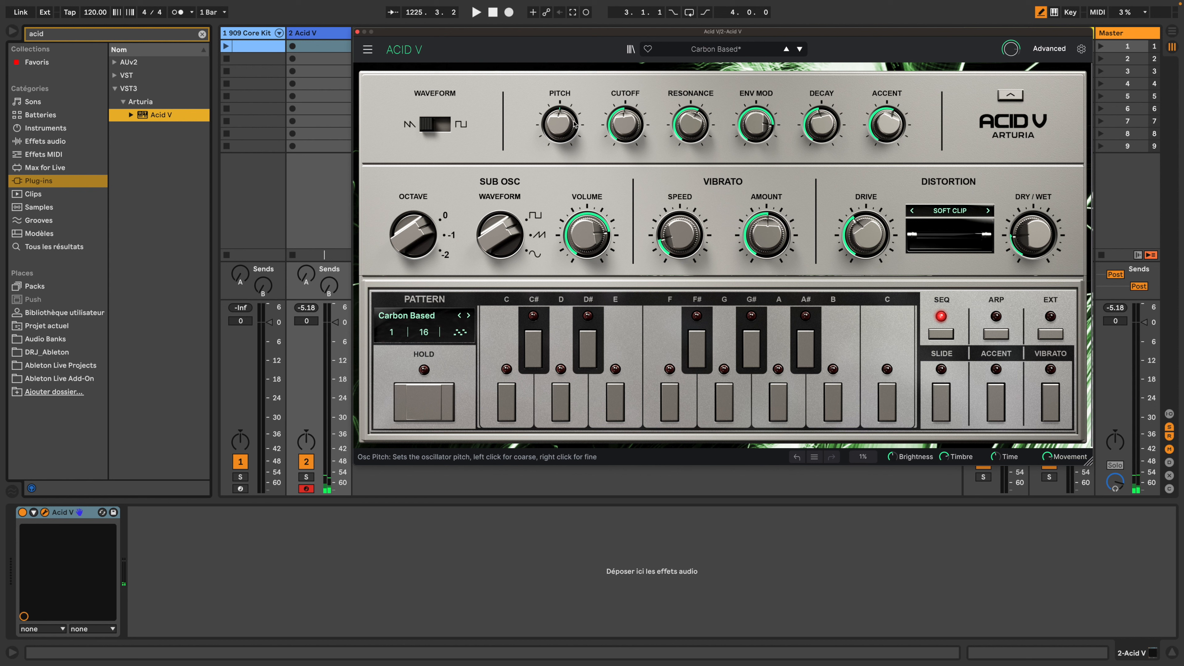
- Play a note while sweeping the oscillator pitch coarsely, and reset the pitch to its default
{"action": "mouse_move", "coordinate": [560, 127]}
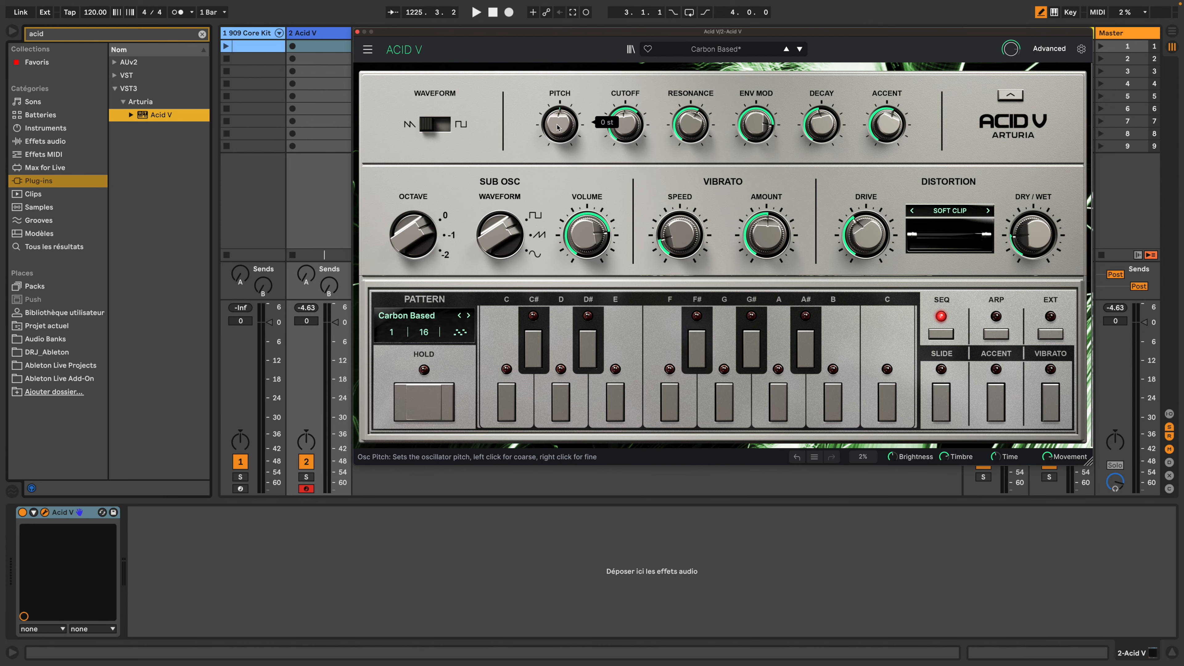
{"action": "key", "text": "a"}
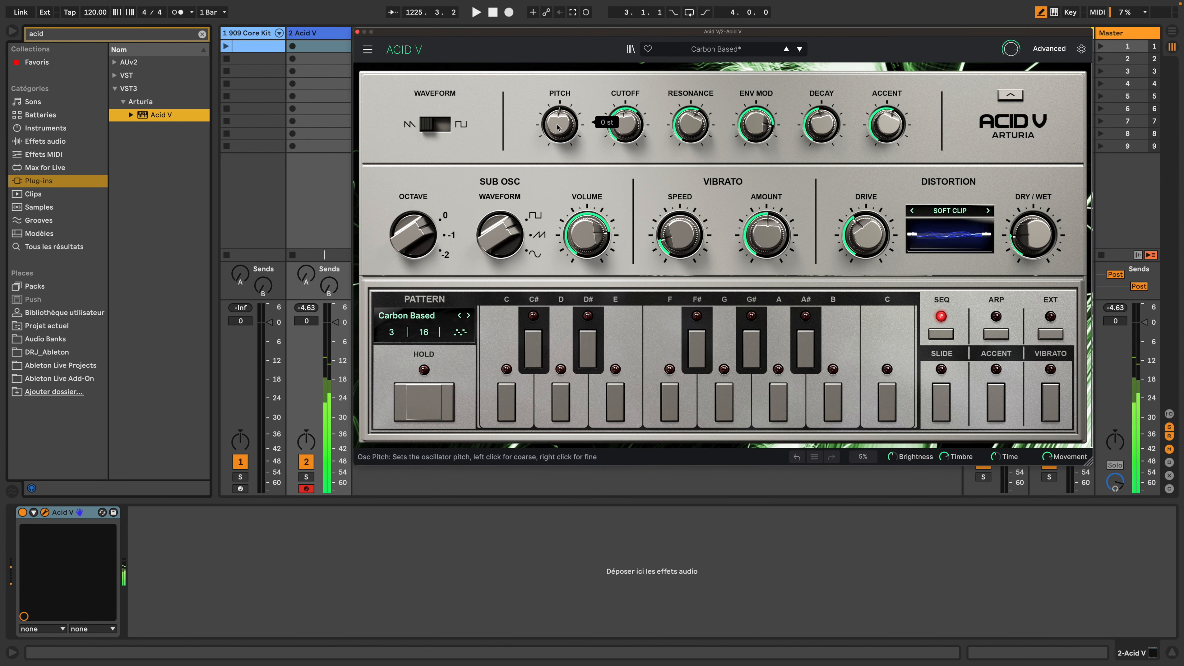
{"action": "mouse_move", "coordinate": [560, 124]}
{"action": "left_mouse_down"}
{"action": "mouse_move", "coordinate": [559, 96]}
{"action": "mouse_move", "coordinate": [559, 137]}
{"action": "left_mouse_up"}
{"action": "double_click", "coordinate": [557, 127]}
- Try fine oscillator detuning at about -87 and 74 cents, and reset the pitch to 0 st
{"action": "right_click", "coordinate": [556, 127]}
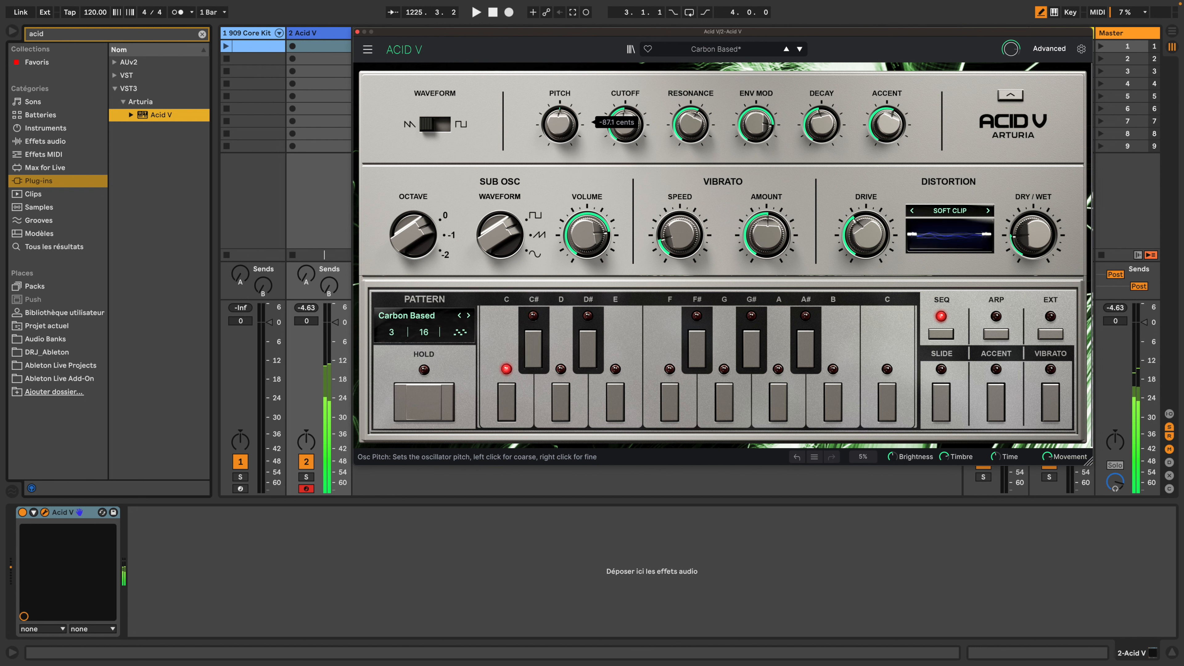
{"action": "left_click_drag", "start_coordinate": [560, 126], "coordinate": [559, 117]}
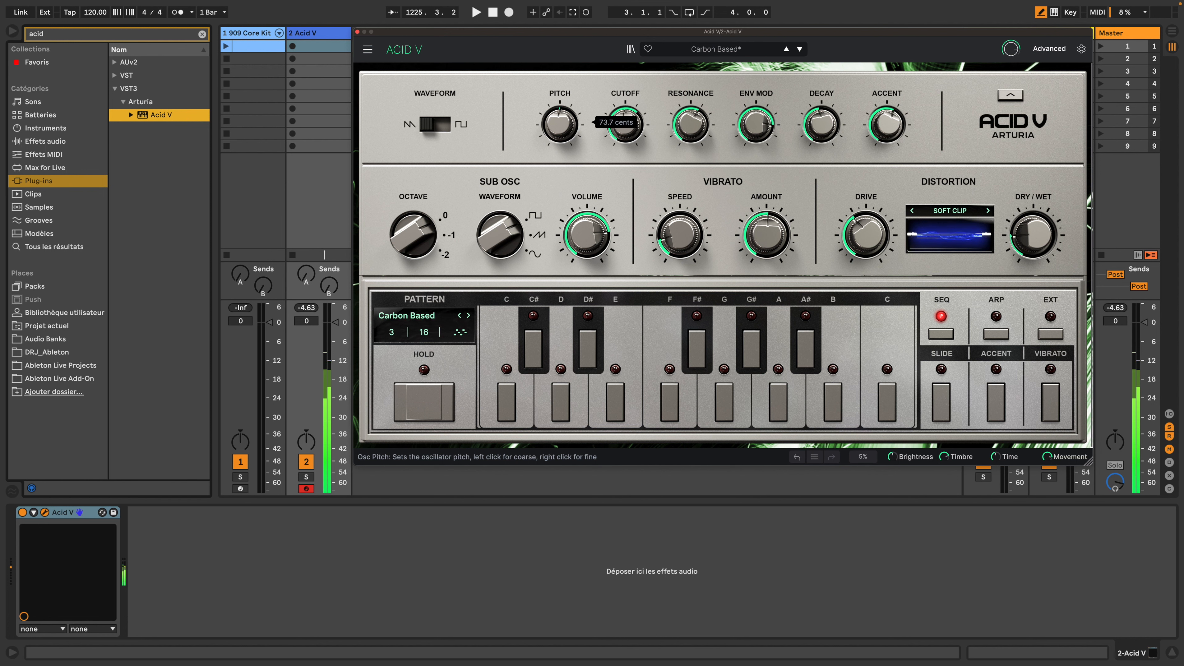
{"action": "left_click_drag", "start_coordinate": [557, 122], "coordinate": [557, 127]}
{"action": "mouse_move", "coordinate": [558, 127]}
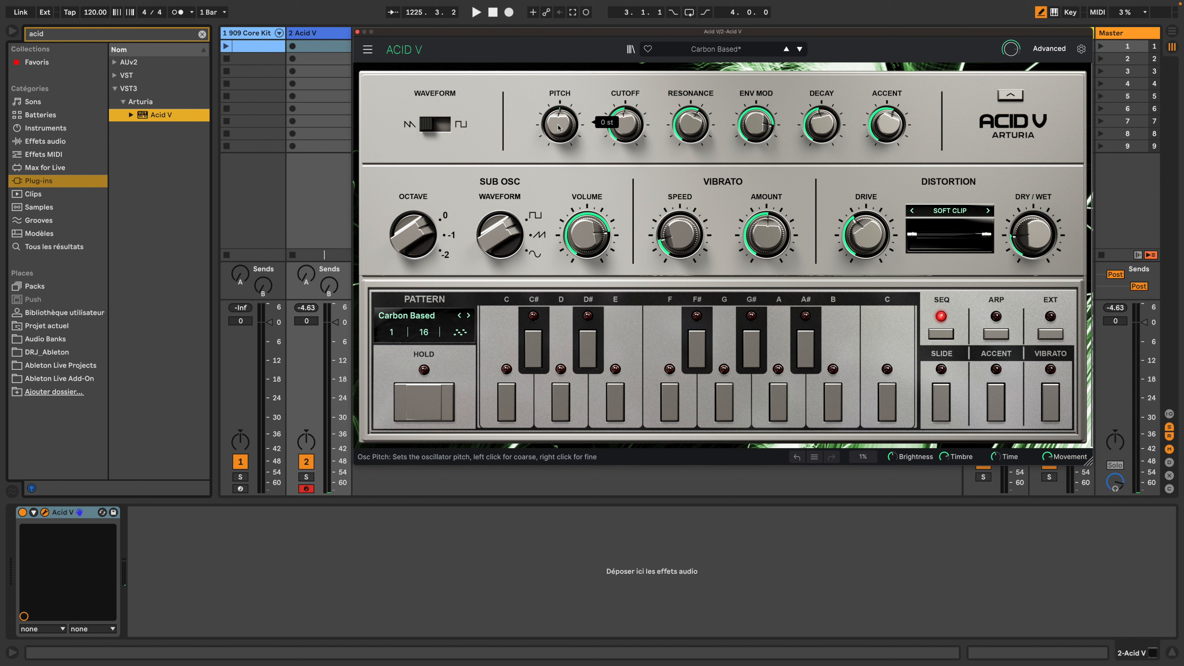
{"action": "left_click_drag", "start_coordinate": [559, 126], "coordinate": [559, 124]}
{"action": "double_click", "coordinate": [559, 127]}
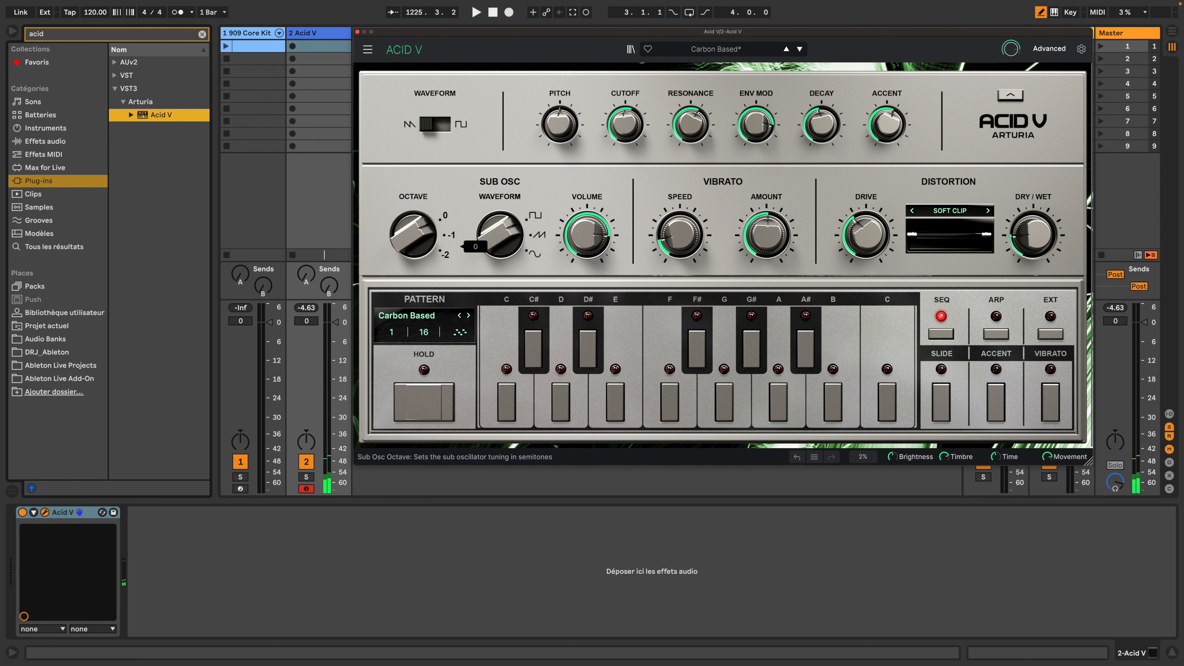
- Audition the sub oscillator at lower octave settings, including -1, and return it to octave 0
{"action": "scroll", "coordinate": [413, 235], "scroll_direction": "down", "scroll_amount": 1}
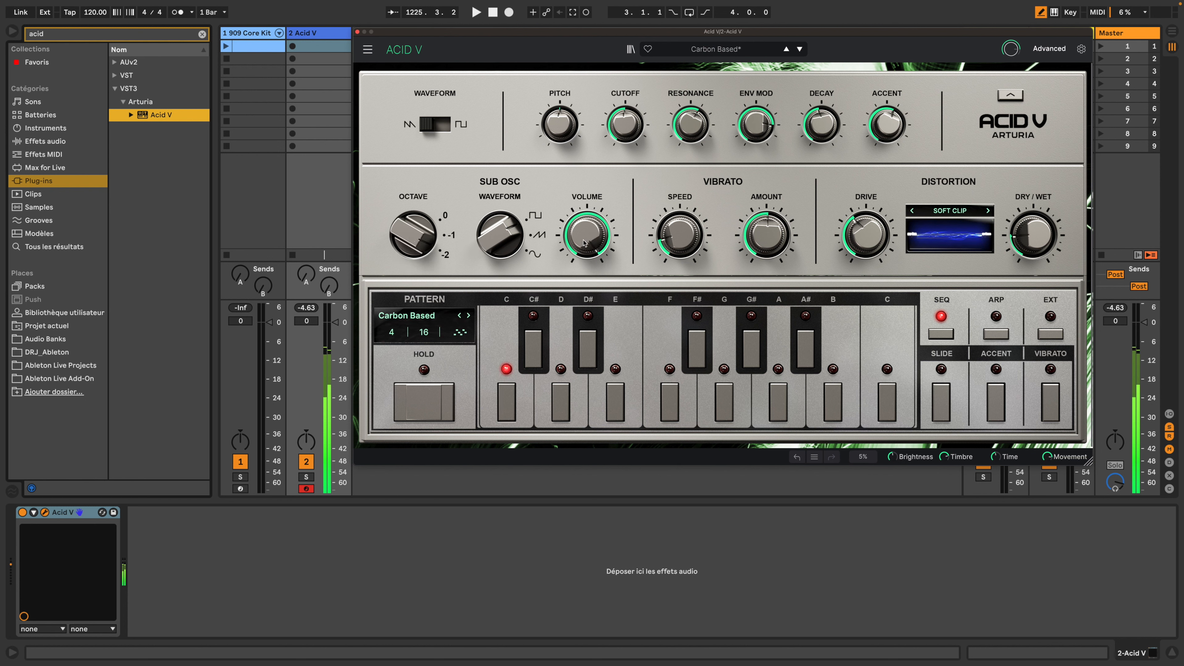
{"action": "scroll", "coordinate": [413, 235], "scroll_direction": "down", "scroll_amount": 1}
{"action": "scroll", "coordinate": [413, 235], "scroll_direction": "up", "scroll_amount": 1}
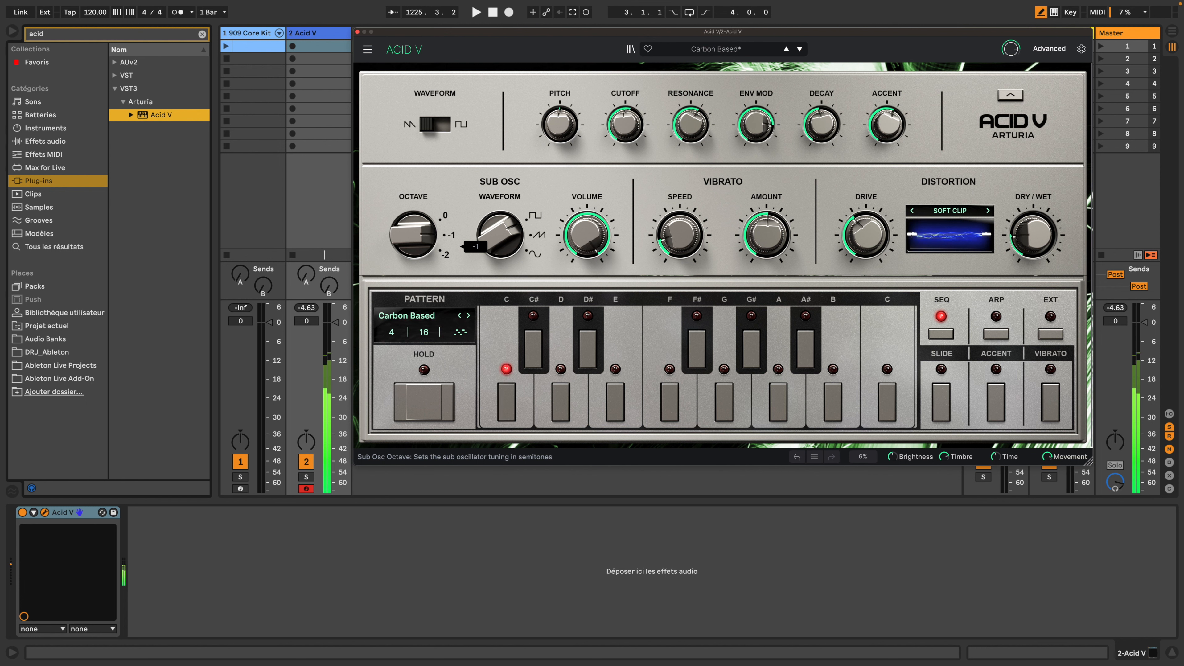
{"action": "scroll", "coordinate": [413, 234], "scroll_direction": "up", "scroll_amount": 1}
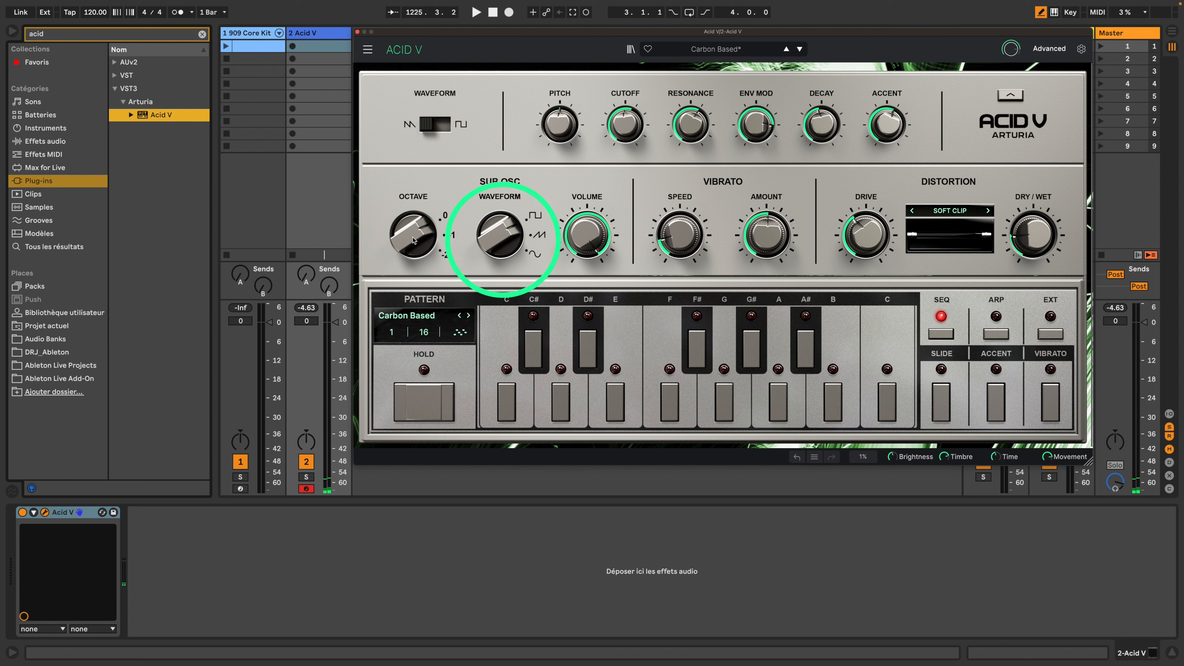
- Switch the sub oscillator waveform to Sine, compare its volume at -70.0 dB and at a high level, and leave it raised
{"action": "left_click_drag", "start_coordinate": [587, 235], "coordinate": [587, 262]}
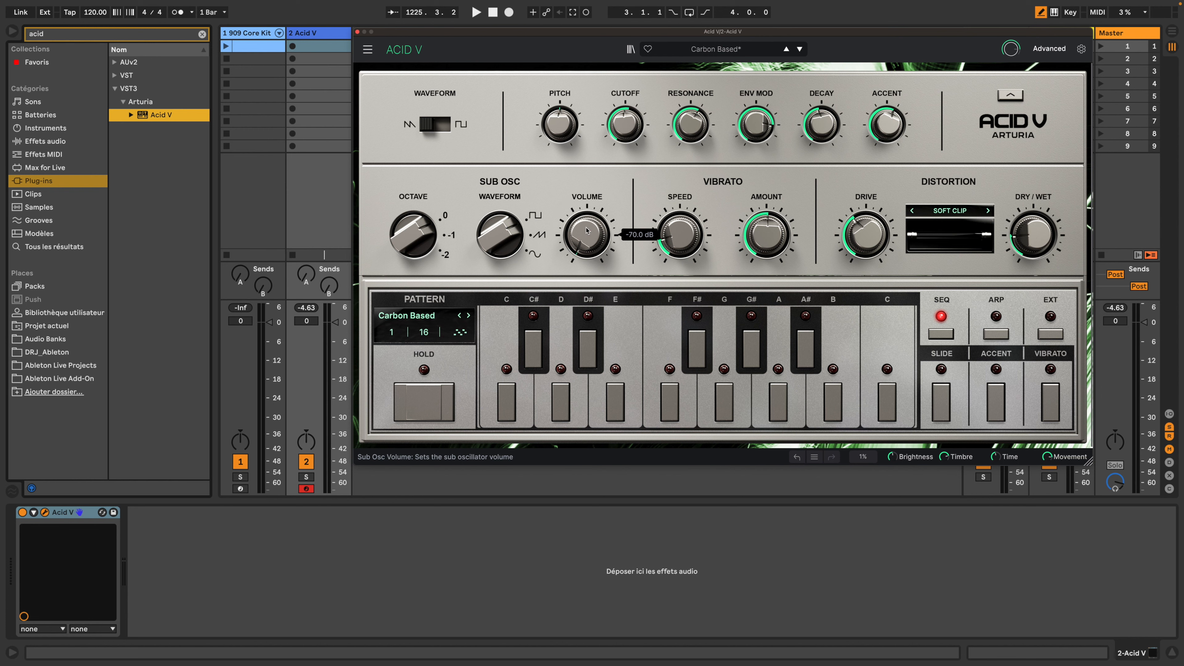
{"action": "left_click", "coordinate": [509, 240]}
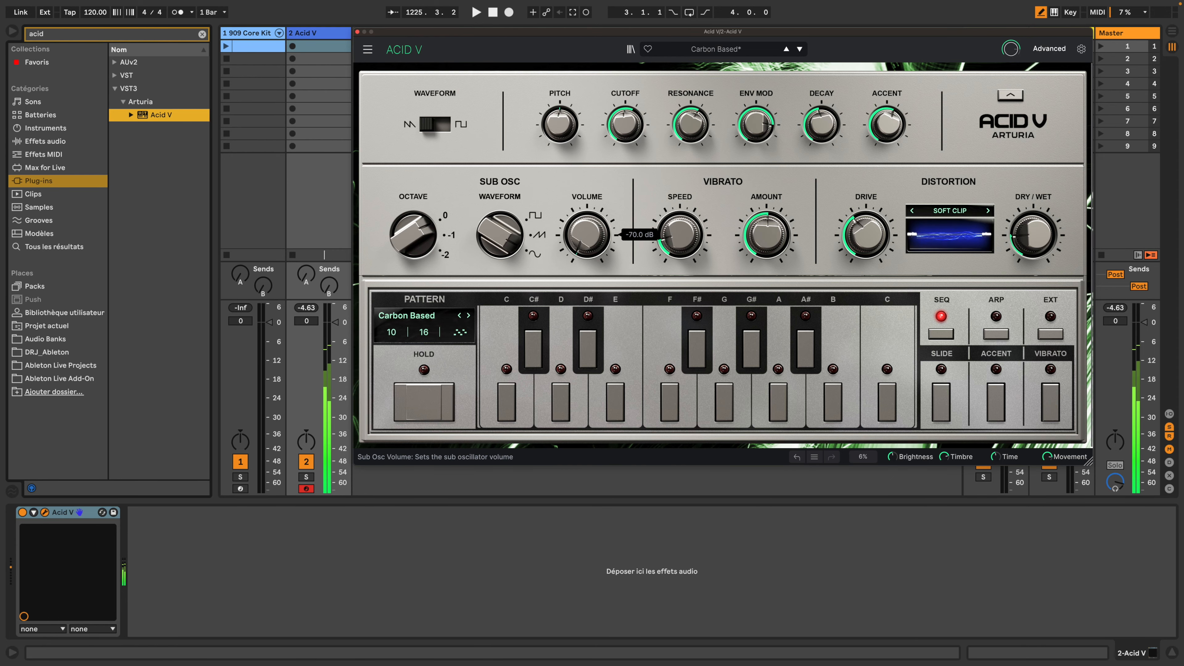
{"action": "left_click_drag", "start_coordinate": [587, 235], "coordinate": [587, 190]}
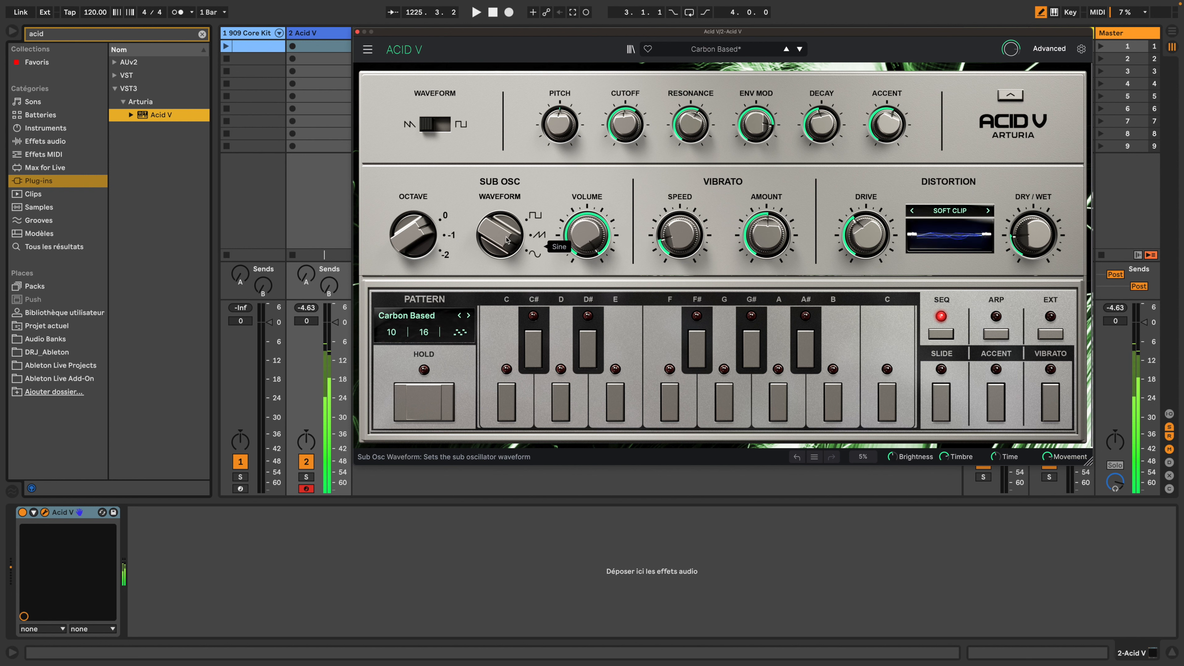
{"action": "double_click", "coordinate": [586, 236]}
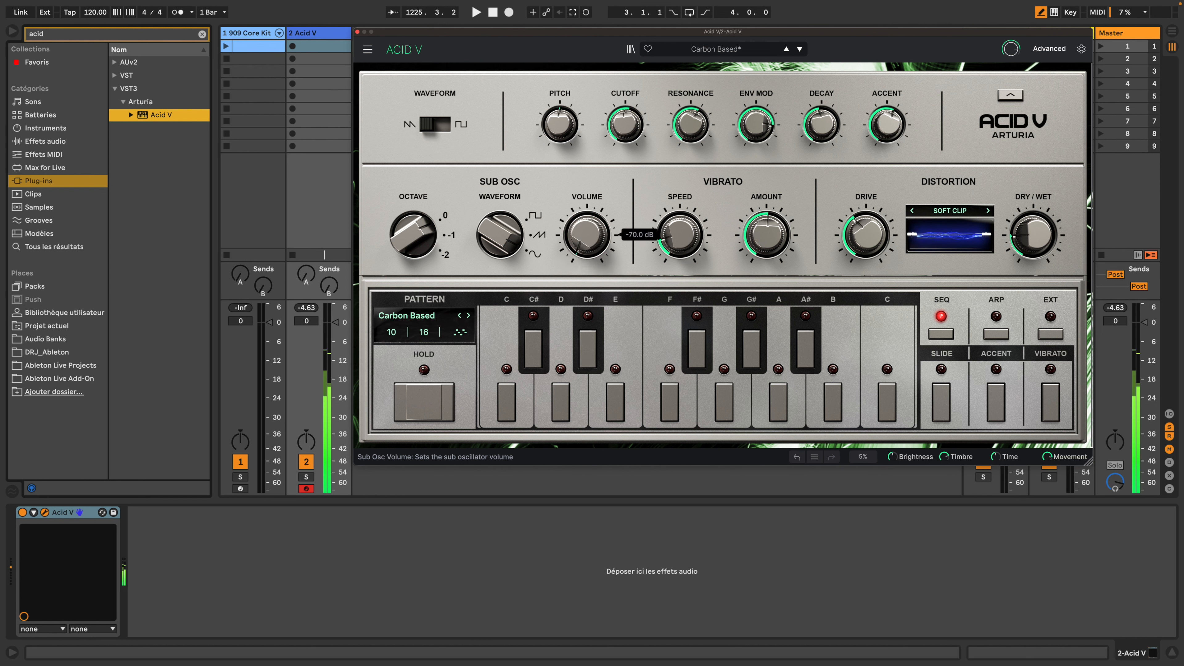
{"action": "left_click_drag", "start_coordinate": [586, 236], "coordinate": [587, 200]}
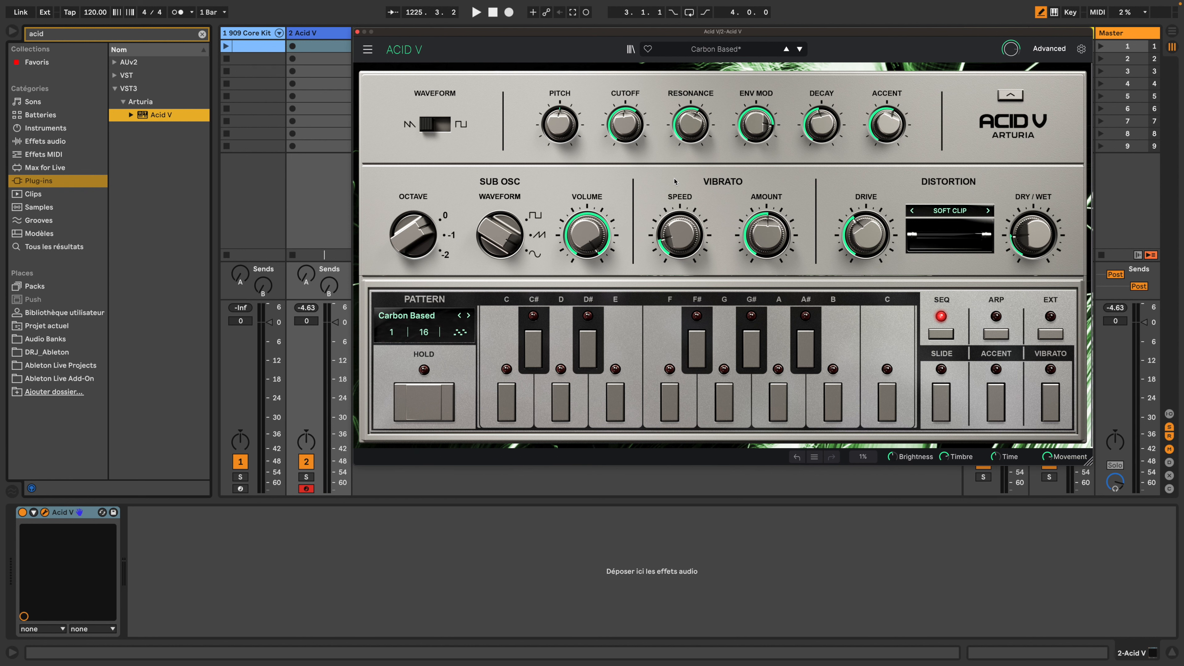
- Reveal the hidden circuit trimmers above the synth, adjust Bass Boost, and hide the trimmers again
{"action": "left_click", "coordinate": [1010, 97]}
{"action": "mouse_move", "coordinate": [511, 98]}
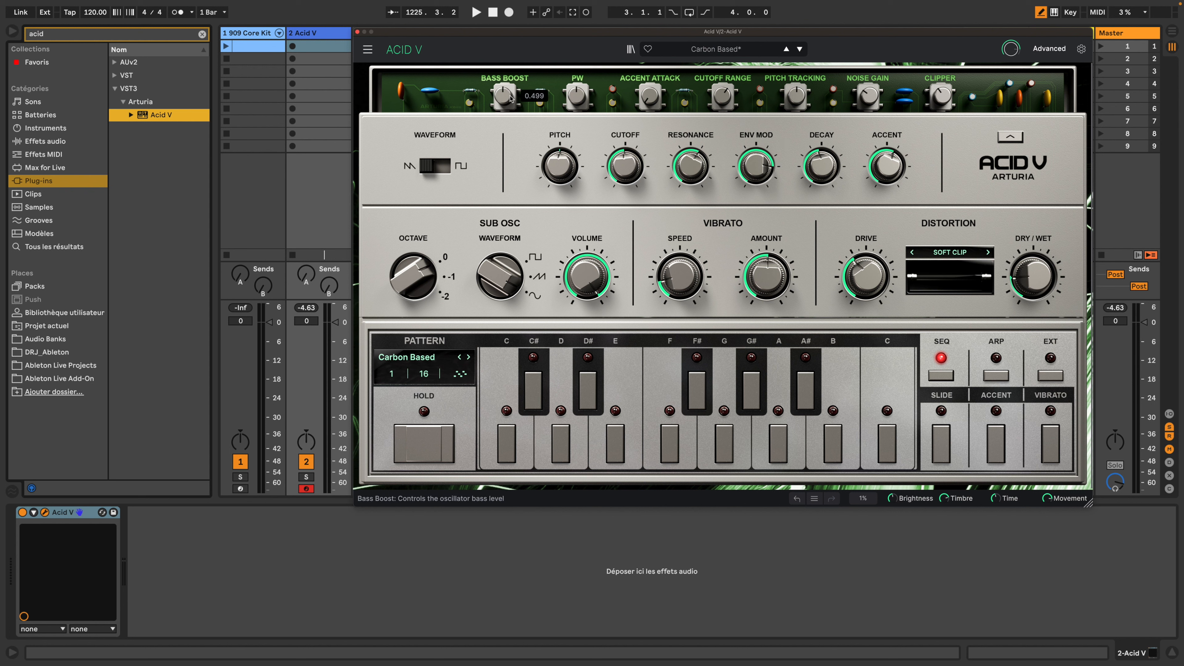
{"action": "left_click_drag", "start_coordinate": [511, 98], "coordinate": [511, 43]}
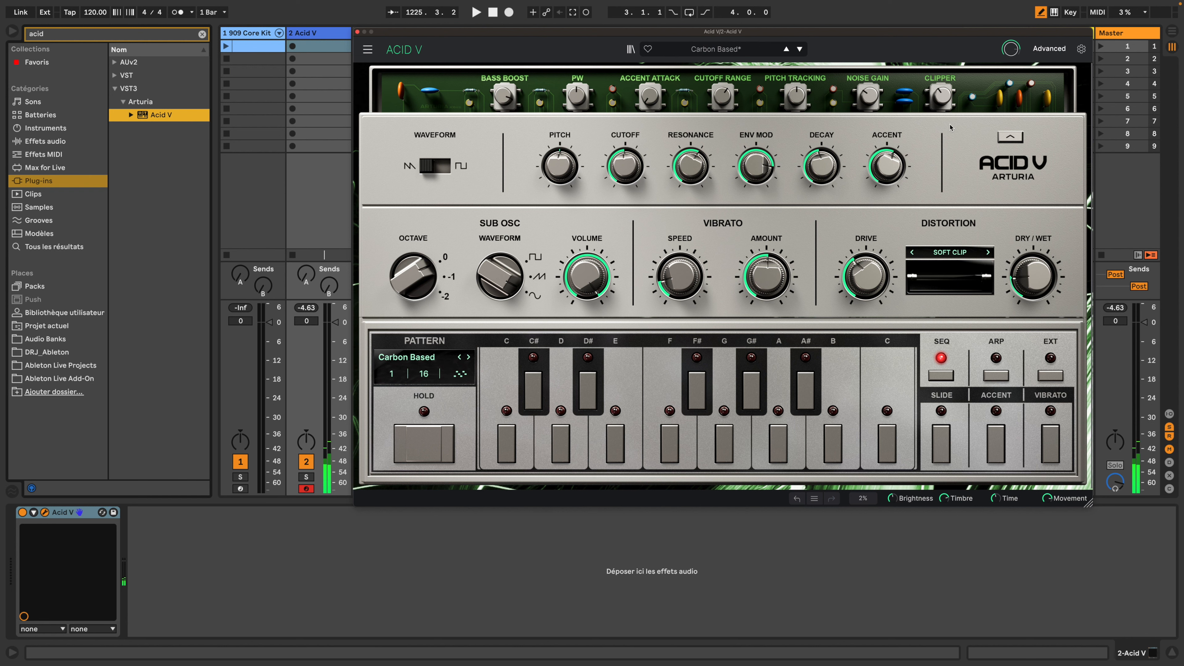
{"action": "left_click", "coordinate": [1017, 139]}
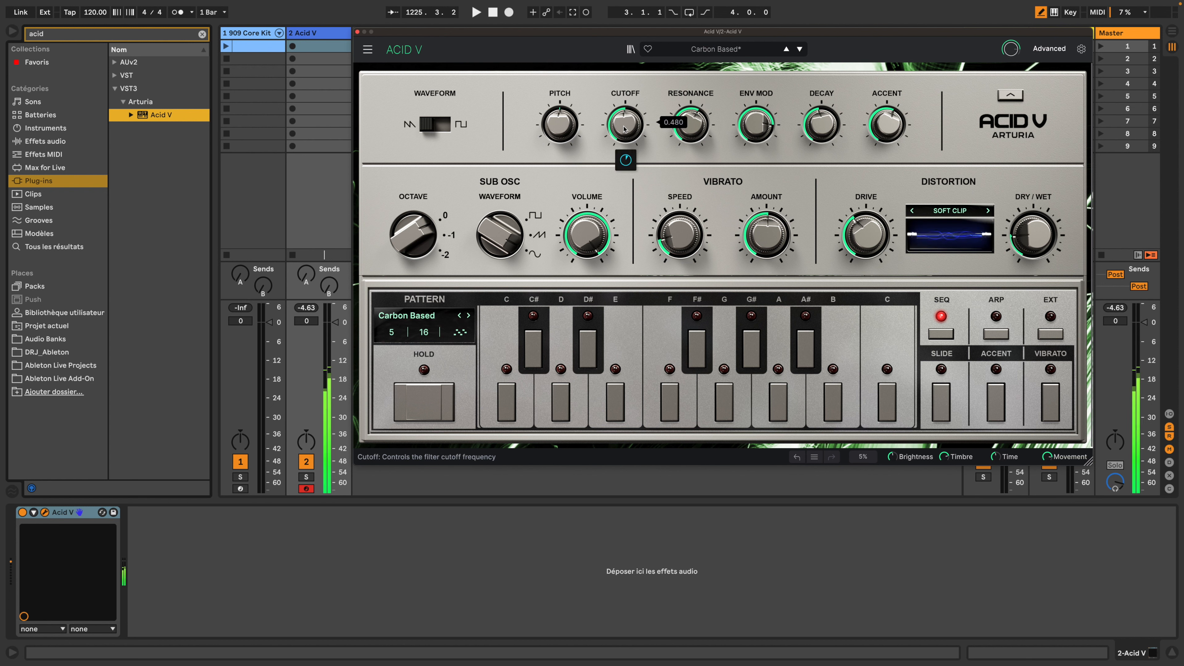
- Sweep the filter cutoff, leaving it at about 0.508, and adjust the filter resonance
{"action": "mouse_move", "coordinate": [625, 124]}
{"action": "left_mouse_down"}
{"action": "mouse_move", "coordinate": [626, 180]}
{"action": "mouse_move", "coordinate": [625, 81]}
{"action": "mouse_move", "coordinate": [625, 125]}
{"action": "left_mouse_up"}
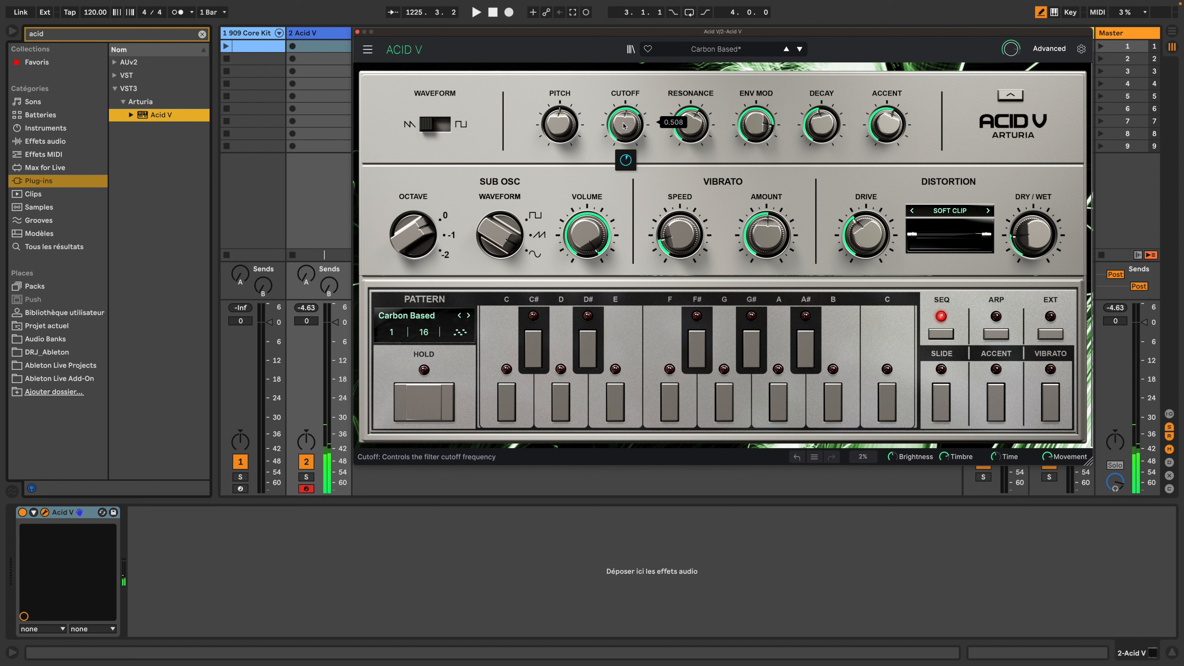
{"action": "mouse_move", "coordinate": [691, 97]}
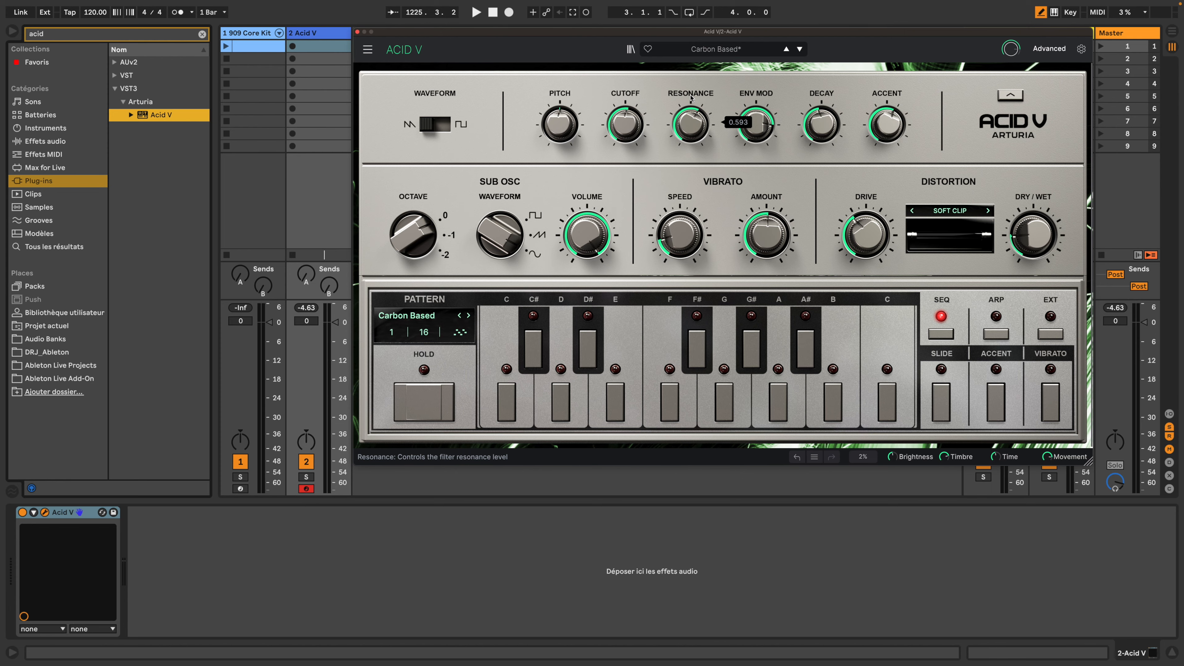
{"action": "left_click_drag", "start_coordinate": [691, 124], "coordinate": [691, 150]}
- Adjust the amount of envelope modulation applied to the filter cutoff and the envelope decay time
{"action": "mouse_move", "coordinate": [772, 101]}
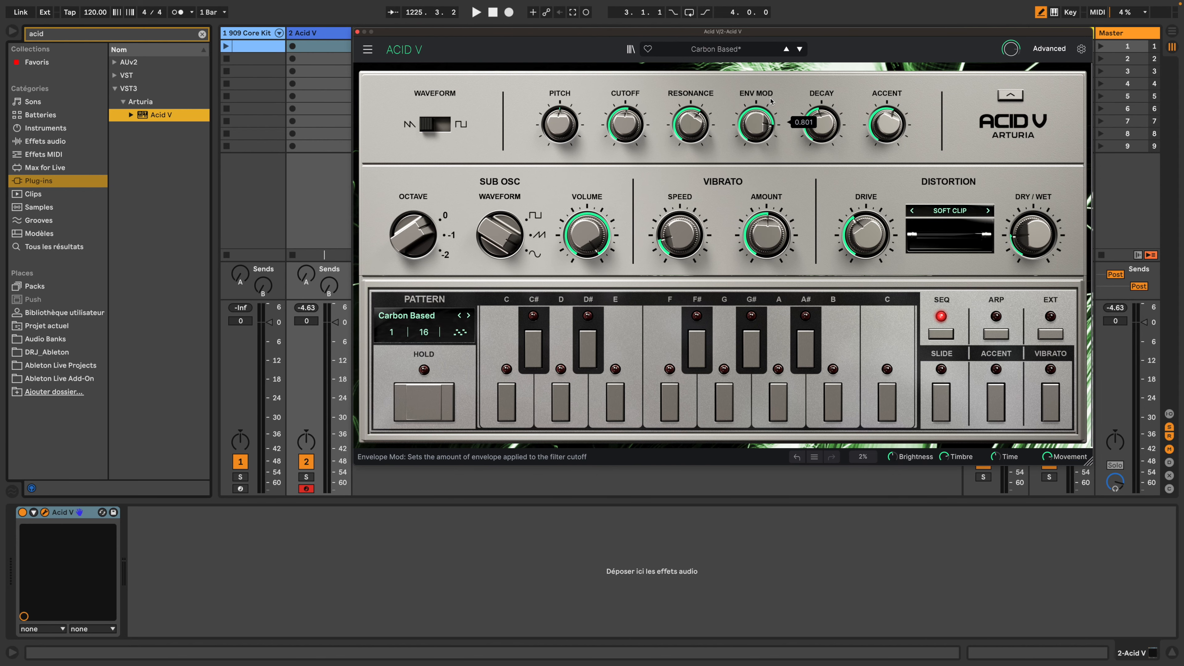
{"action": "mouse_move", "coordinate": [759, 123]}
{"action": "left_mouse_down"}
{"action": "mouse_move", "coordinate": [759, 173]}
{"action": "mouse_move", "coordinate": [759, 108]}
{"action": "mouse_move", "coordinate": [759, 173]}
{"action": "mouse_move", "coordinate": [759, 122]}
{"action": "left_mouse_up"}
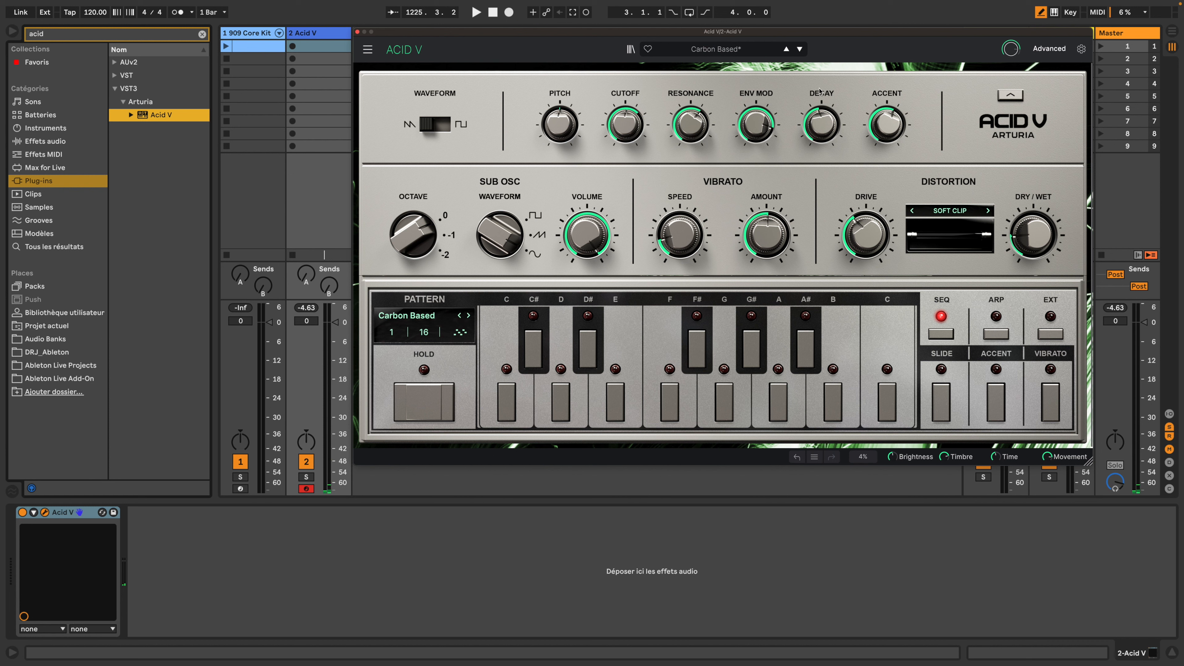
{"action": "mouse_move", "coordinate": [826, 114]}
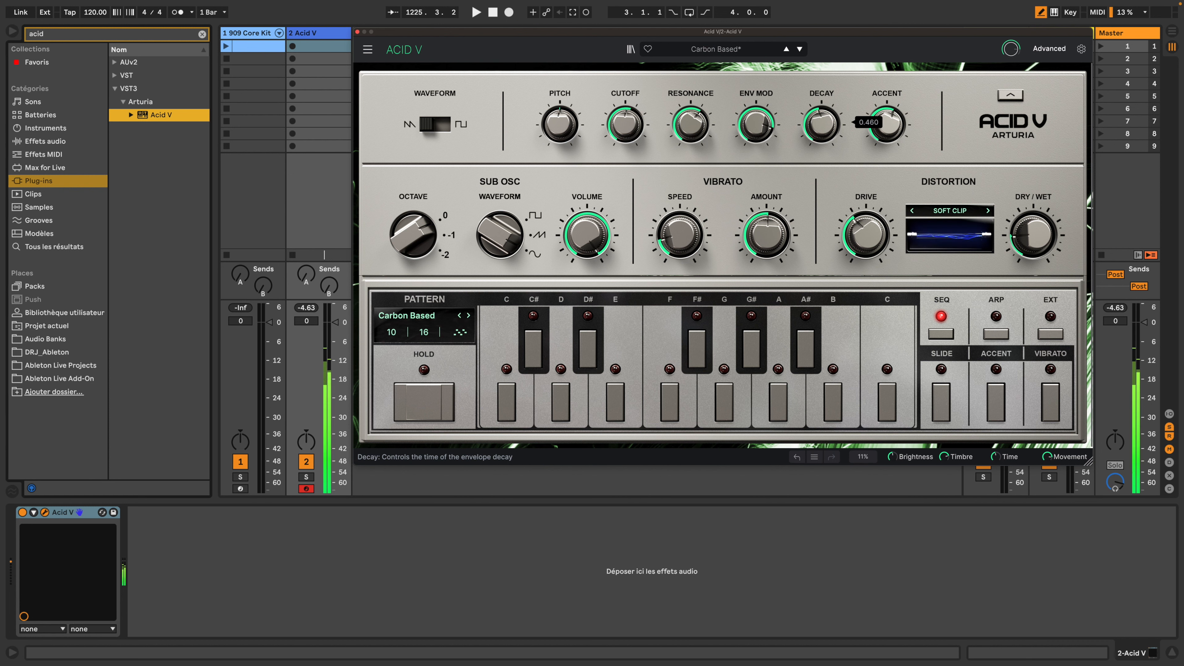
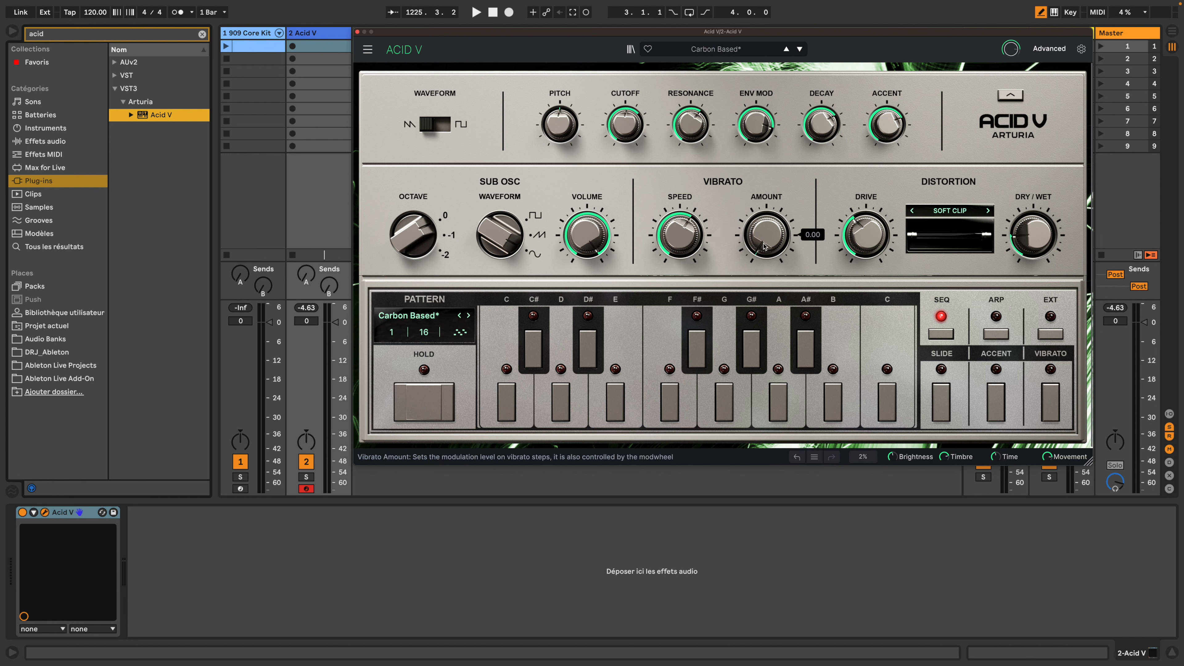
- Raise the vibrato amount and enable vibrato on steps 1, 4, 7, 10, 11, 12 and 16 of the advanced sequencer
{"action": "mouse_move", "coordinate": [765, 247]}
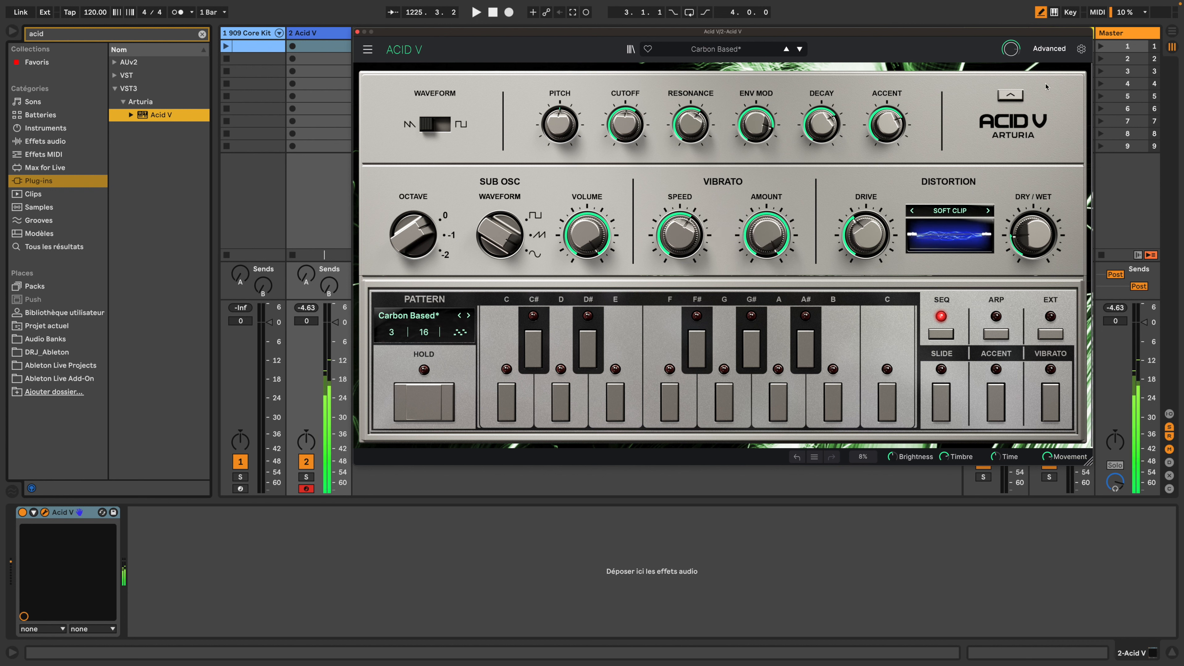
{"action": "left_click", "coordinate": [1049, 49]}
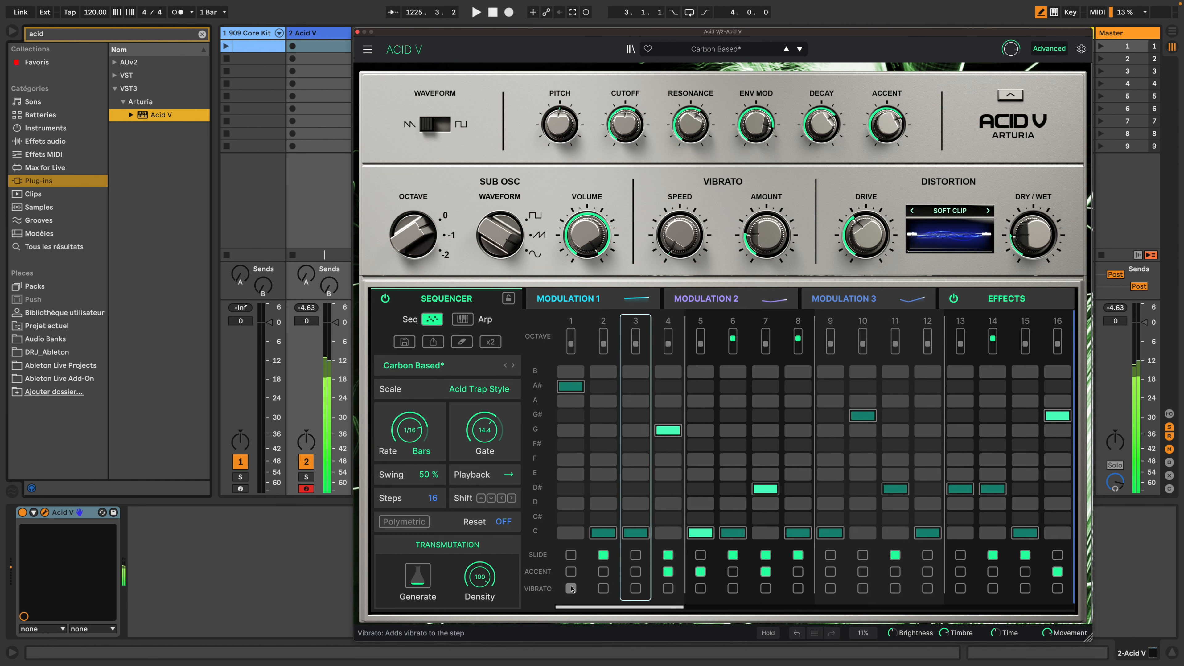
{"action": "left_click", "coordinate": [571, 589]}
{"action": "left_click", "coordinate": [668, 589]}
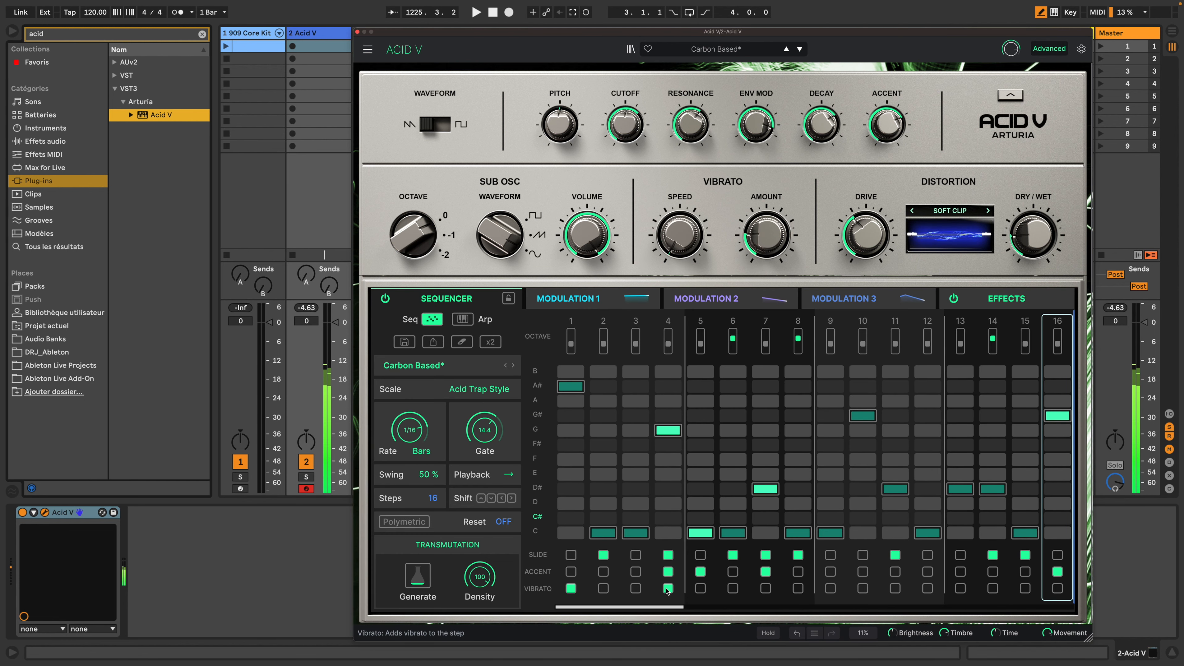
{"action": "left_click", "coordinate": [766, 589]}
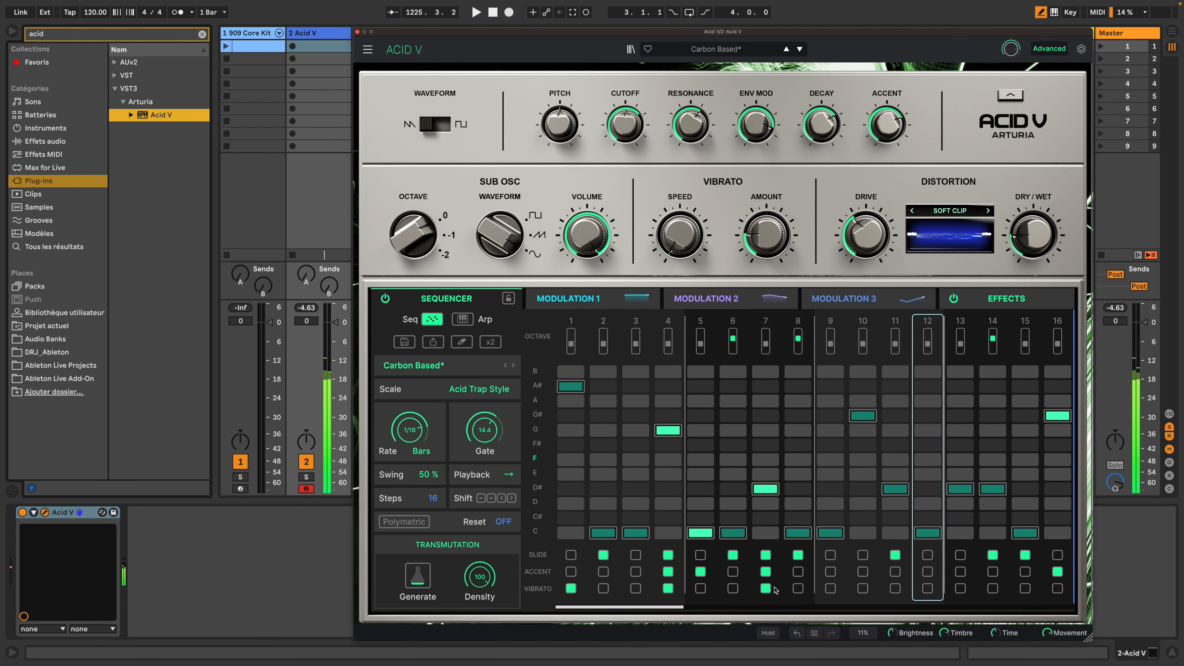
{"action": "left_click", "coordinate": [862, 588]}
{"action": "left_click", "coordinate": [896, 589]}
{"action": "left_click", "coordinate": [928, 589]}
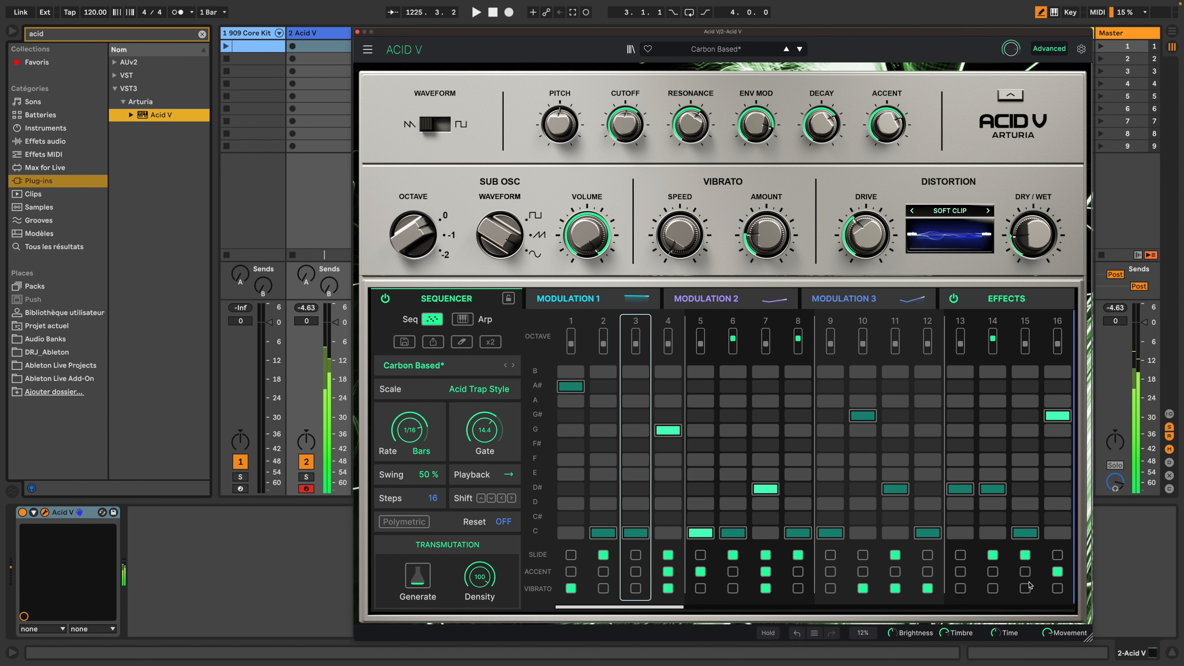
{"action": "left_click", "coordinate": [1057, 588]}
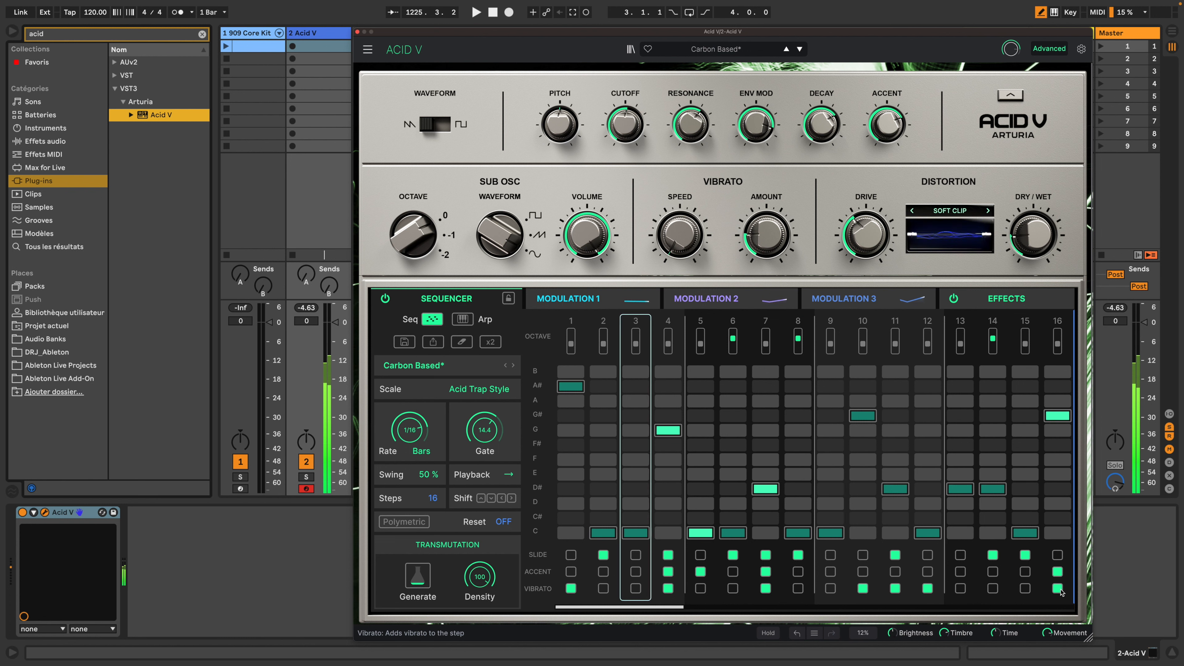
{"action": "mouse_move", "coordinate": [762, 238]}
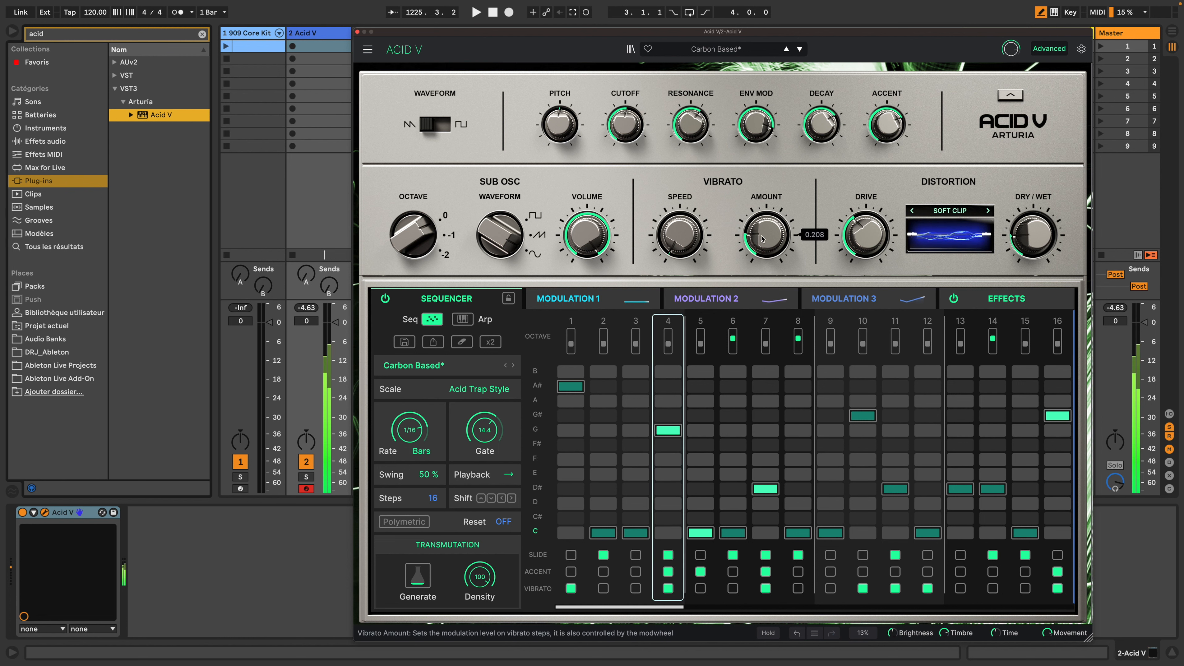
- Sweep the vibrato amount down to 0.00 and back up, and collapse the advanced sequencer panel
{"action": "mouse_move", "coordinate": [763, 239]}
{"action": "left_mouse_down"}
{"action": "mouse_move", "coordinate": [763, 206]}
{"action": "mouse_move", "coordinate": [762, 258]}
{"action": "left_mouse_up"}
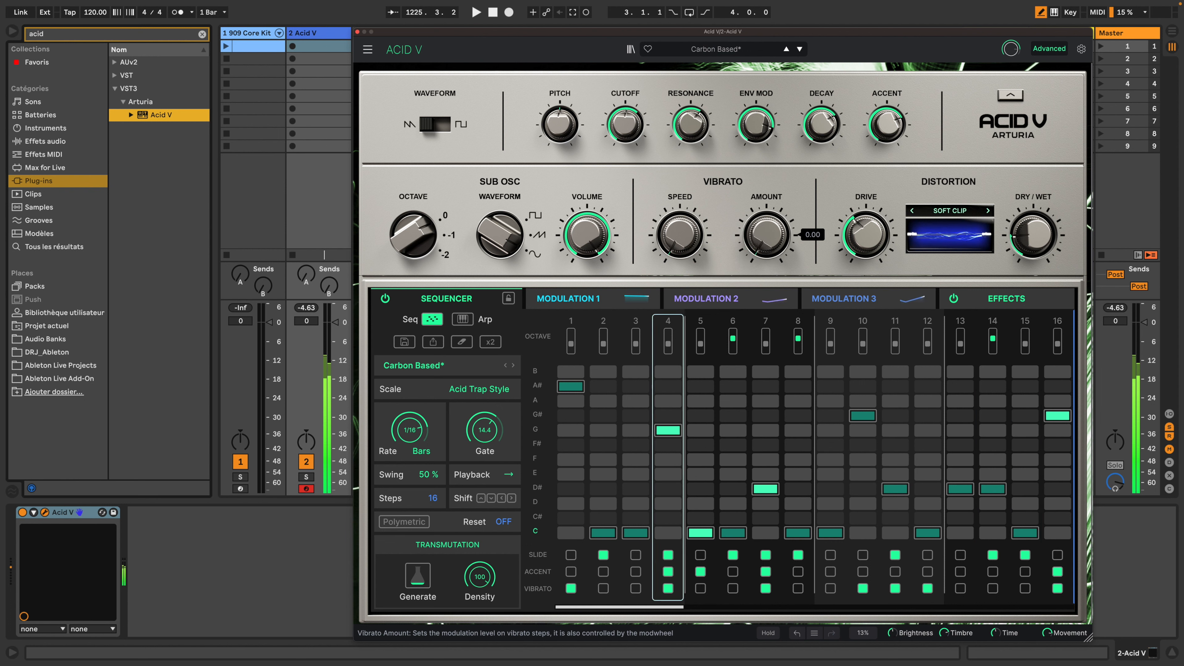
{"action": "mouse_move", "coordinate": [763, 258]}
{"action": "left_mouse_down"}
{"action": "mouse_move", "coordinate": [763, 229]}
{"action": "mouse_move", "coordinate": [763, 256]}
{"action": "left_mouse_up"}
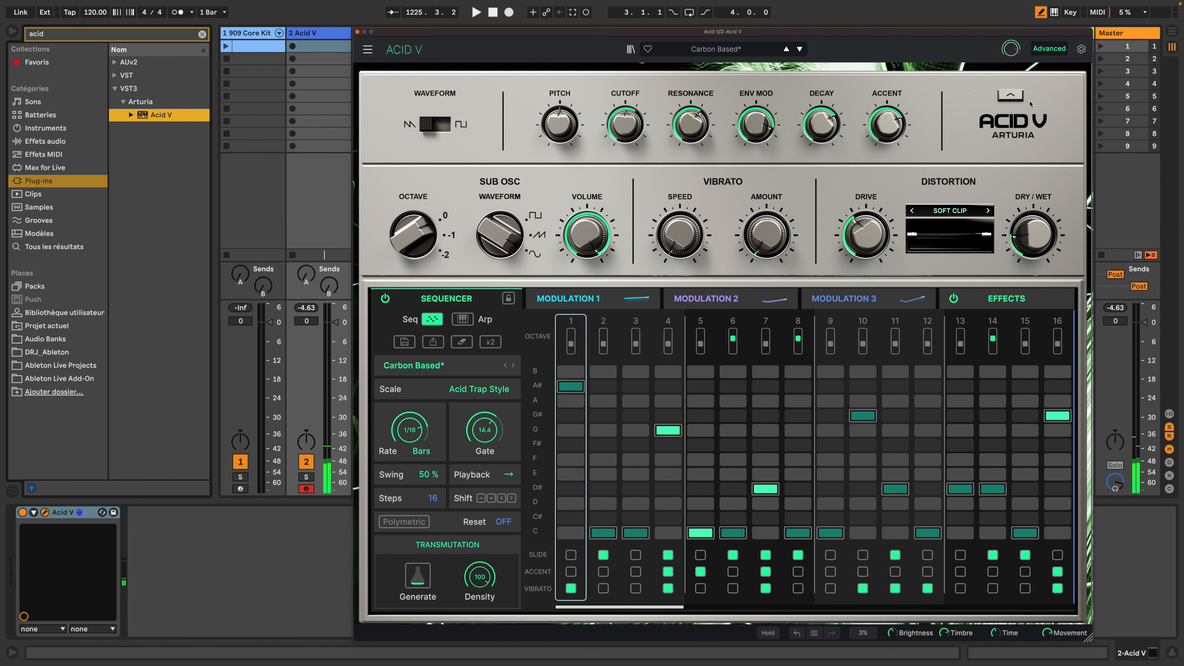
{"action": "left_click", "coordinate": [1050, 47]}
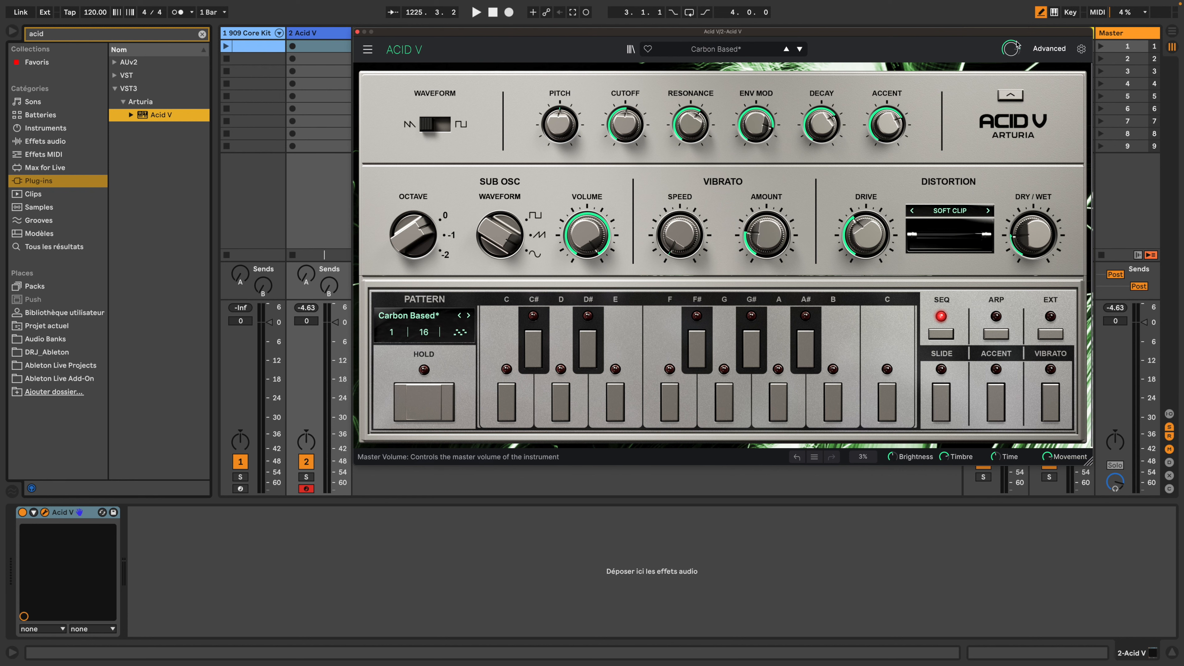
{"action": "left_click", "coordinate": [1045, 48]}
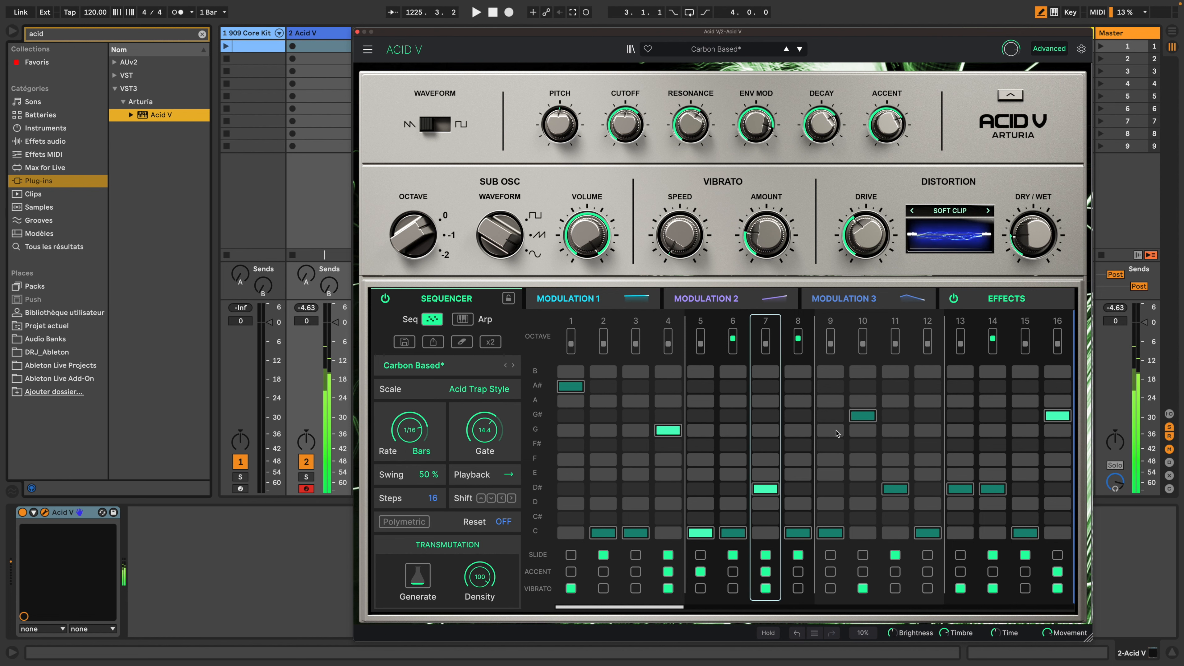
{"action": "mouse_move", "coordinate": [756, 244]}
{"action": "left_mouse_down"}
{"action": "mouse_move", "coordinate": [756, 261]}
{"action": "mouse_move", "coordinate": [759, 240]}
{"action": "left_mouse_up"}
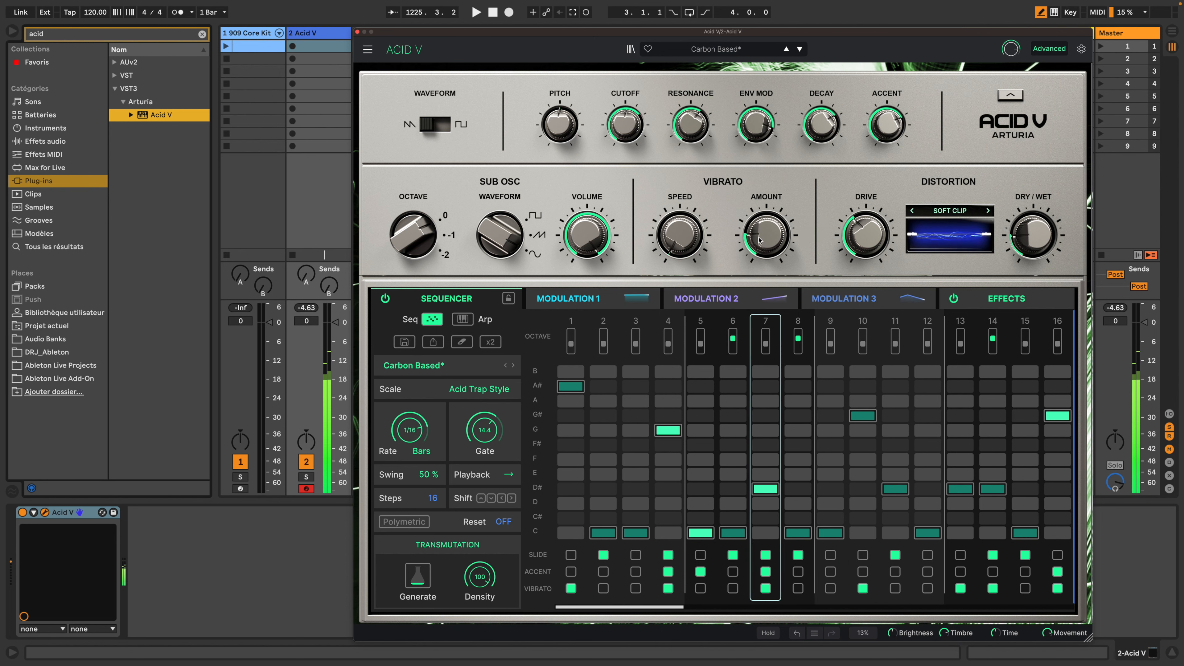
{"action": "left_click", "coordinate": [1036, 54]}
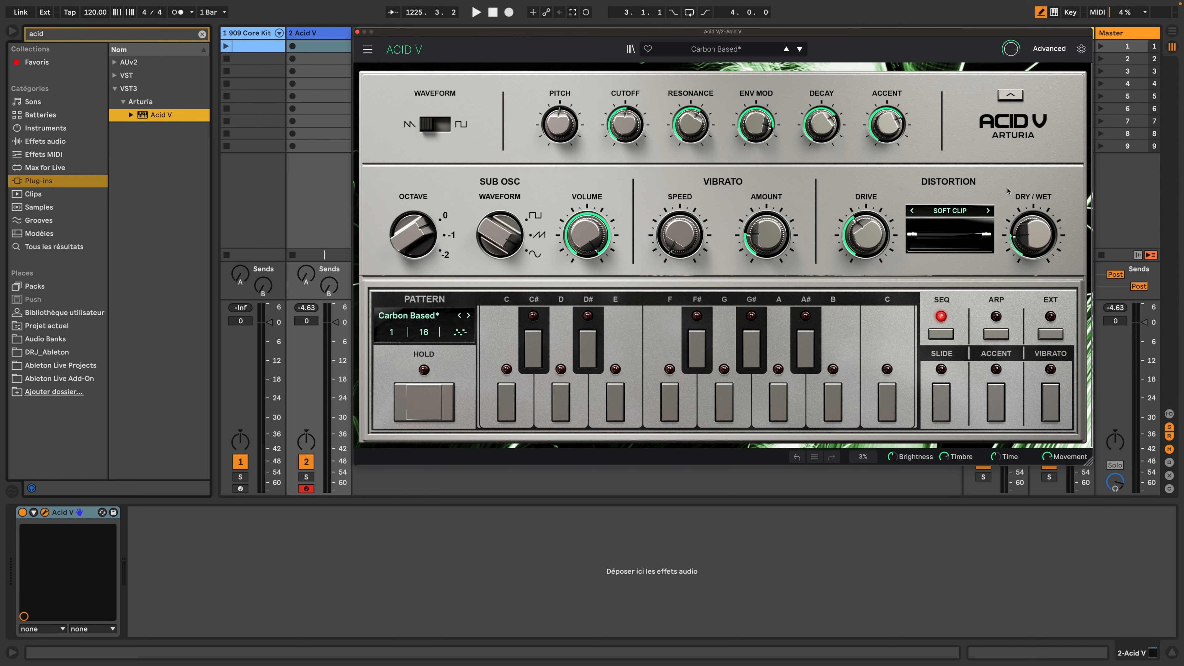
- Raise the distortion drive, set its Dry/Wet mix to 100 %, and choose the Crunch algorithm
{"action": "left_click", "coordinate": [961, 216]}
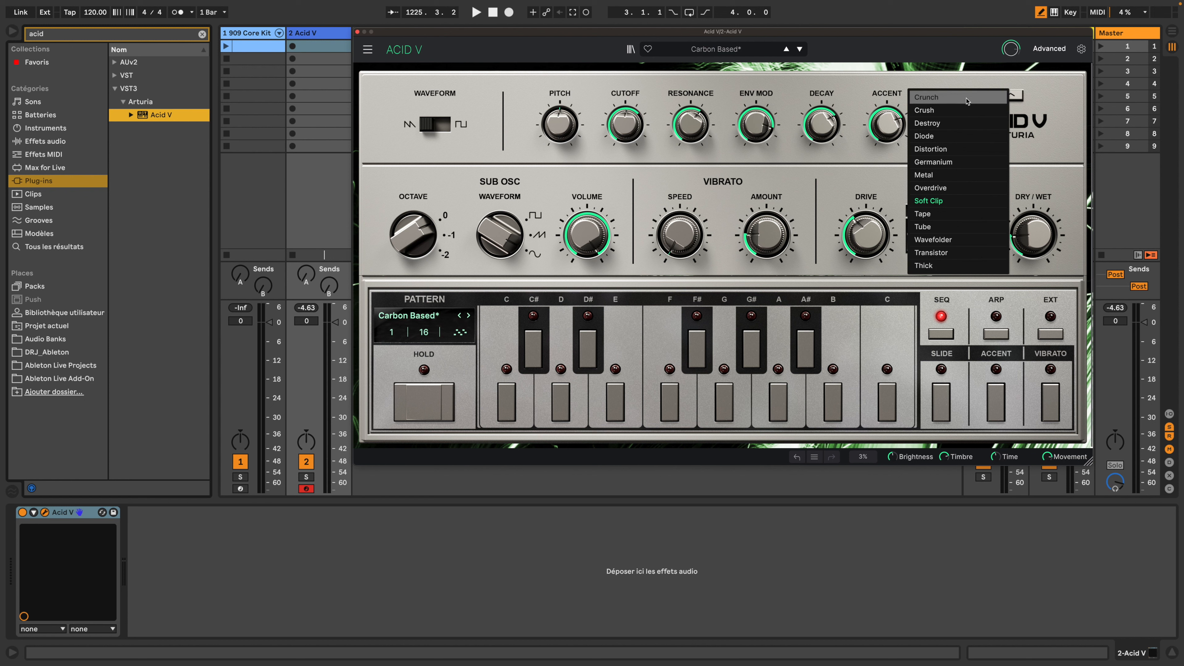
{"action": "left_click", "coordinate": [885, 189]}
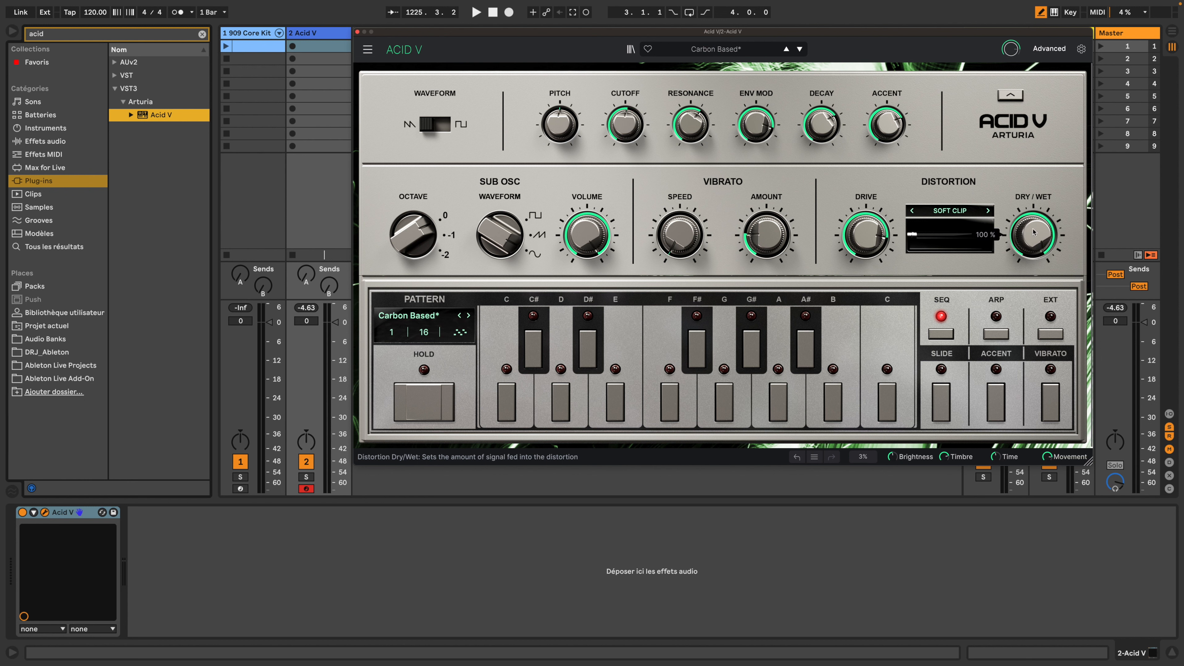
{"action": "left_click", "coordinate": [988, 211]}
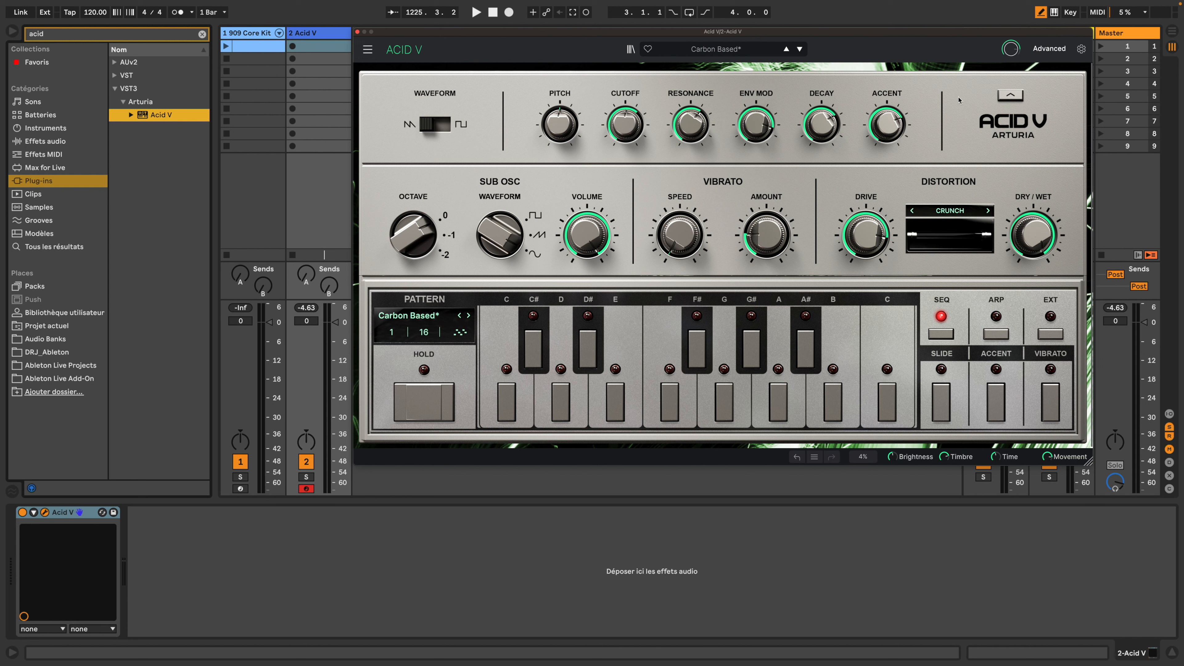
- Audition the Crush, Destroy, Diode, Distortion and Germanium distortion algorithms one after another on the running sequence
{"action": "left_click", "coordinate": [971, 215]}
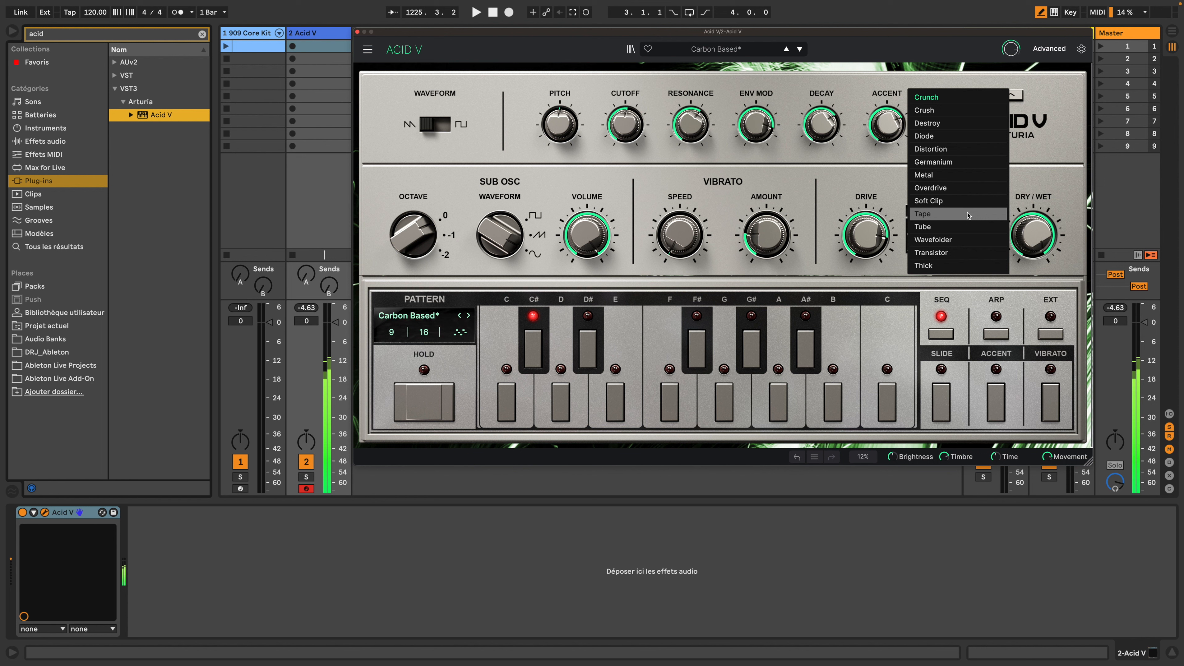
{"action": "left_click", "coordinate": [966, 115]}
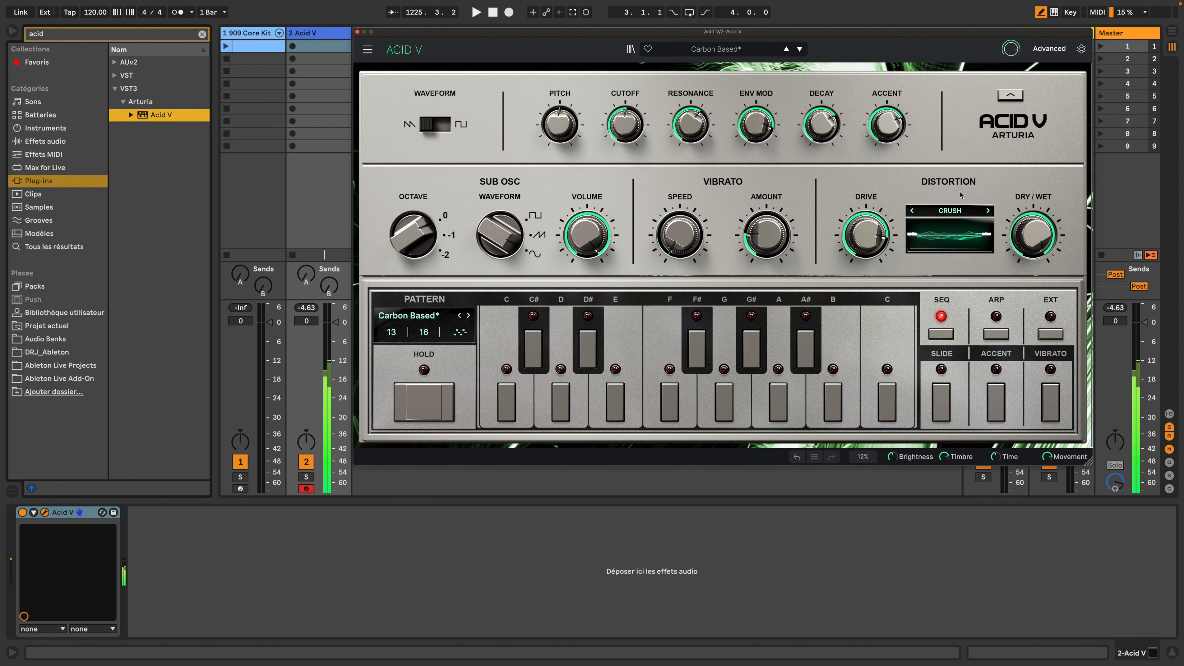
{"action": "left_click", "coordinate": [966, 211]}
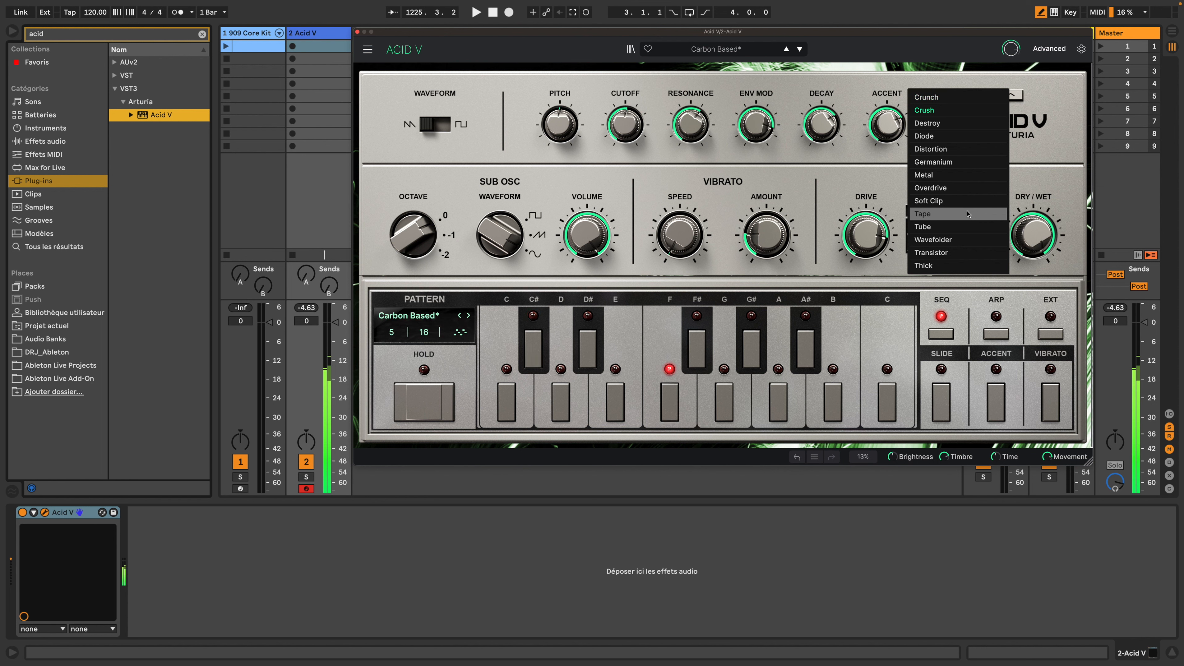
{"action": "left_click", "coordinate": [960, 125]}
{"action": "left_click", "coordinate": [968, 215]}
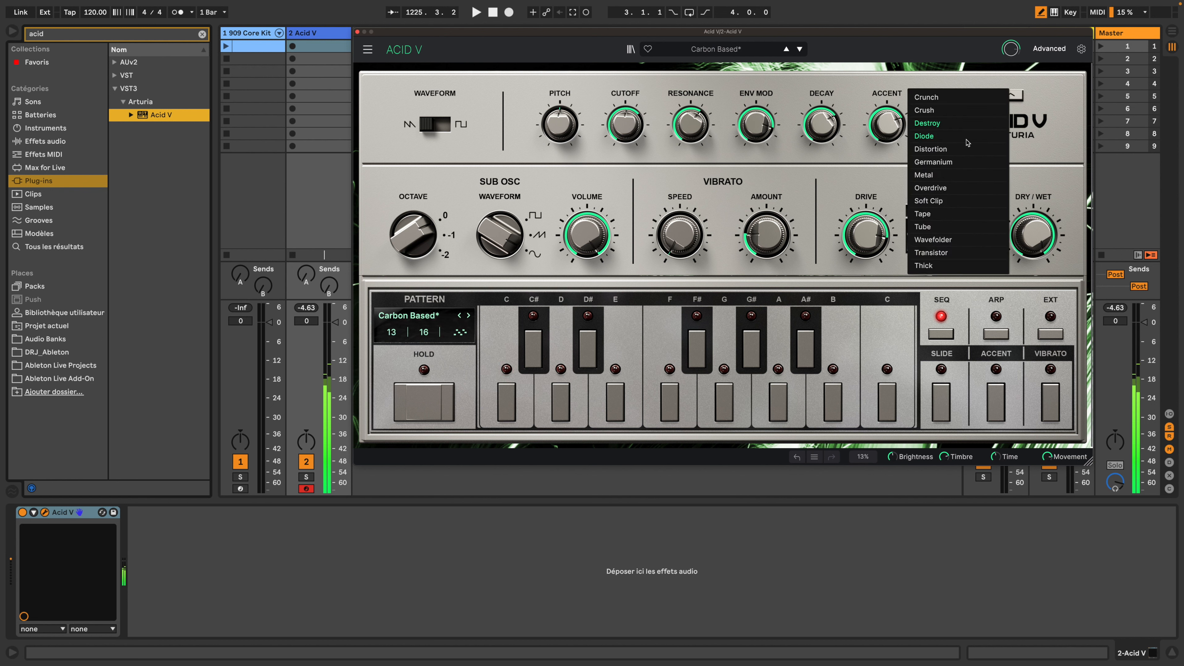
{"action": "left_click", "coordinate": [961, 136]}
{"action": "left_click", "coordinate": [968, 207]}
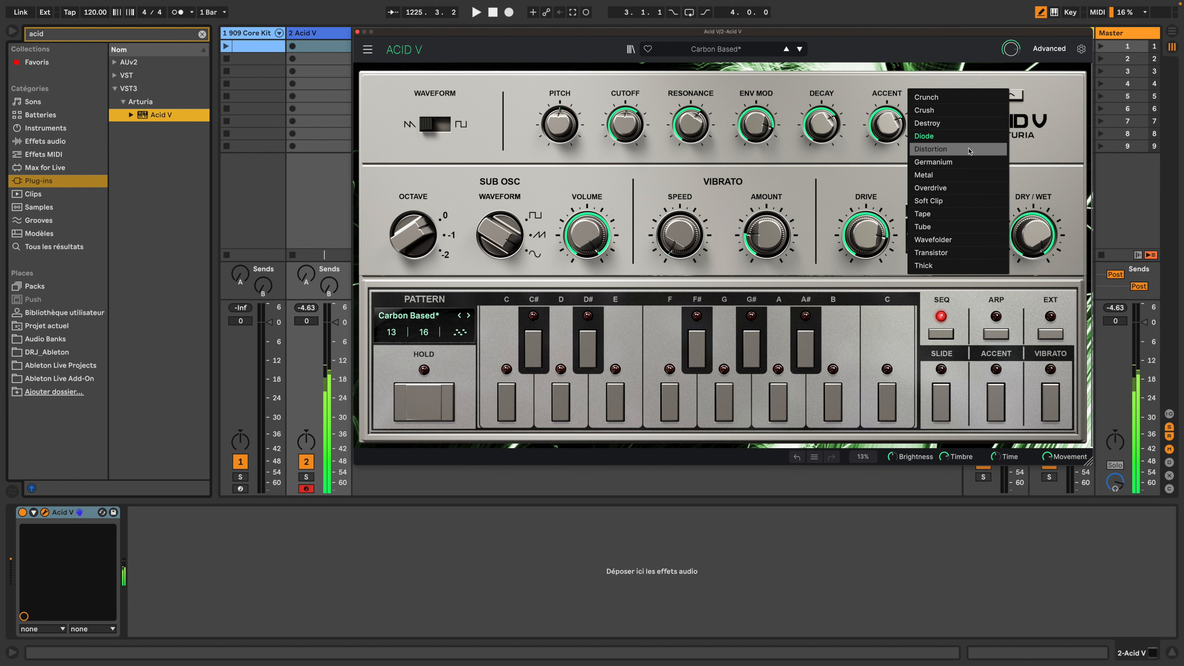
{"action": "left_click", "coordinate": [969, 149]}
{"action": "left_click", "coordinate": [964, 210]}
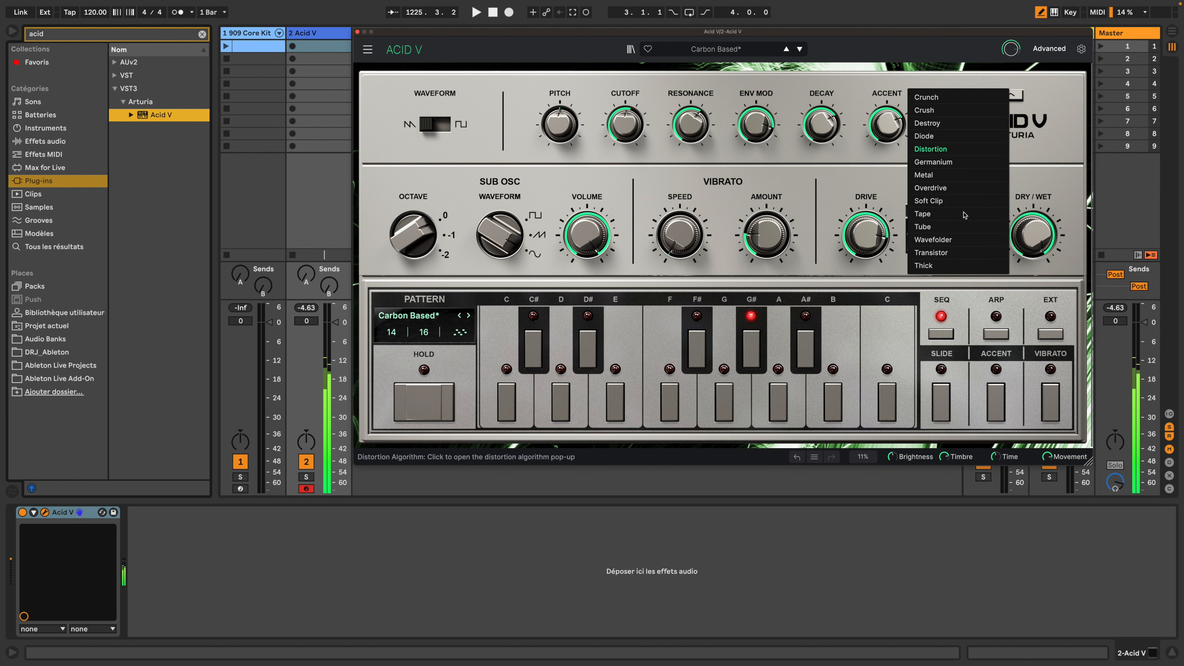
{"action": "left_click", "coordinate": [969, 164]}
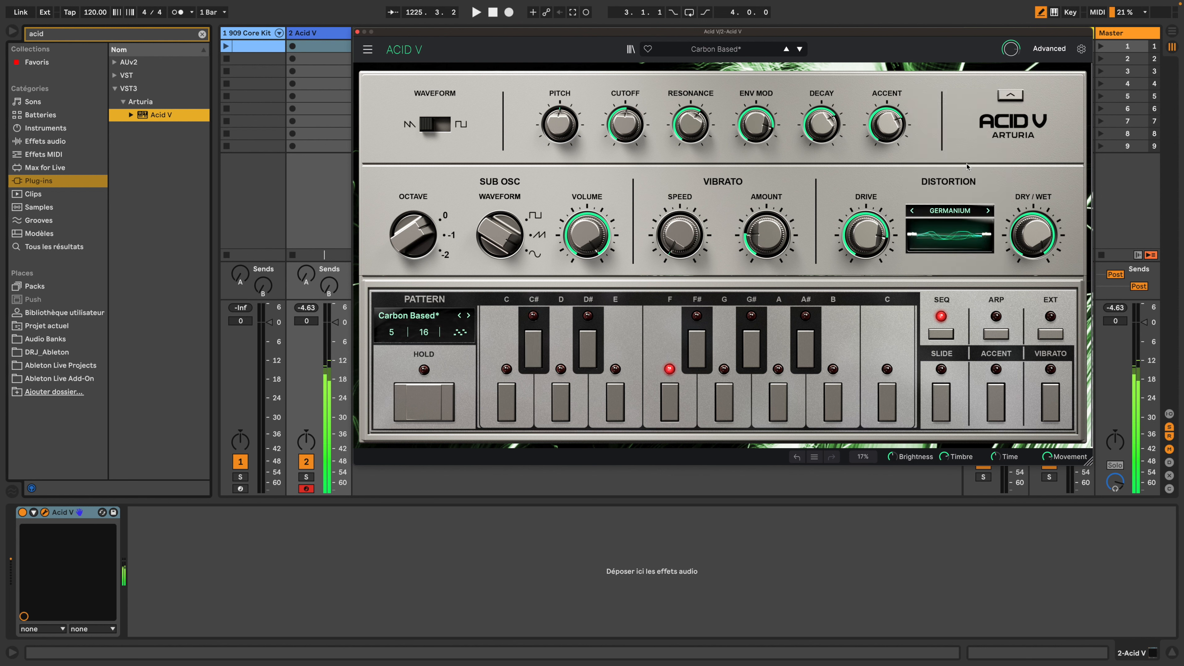
- Audition the Metal, Overdrive, Soft Clip and Tape distortion algorithms one after another
{"action": "left_click", "coordinate": [969, 212]}
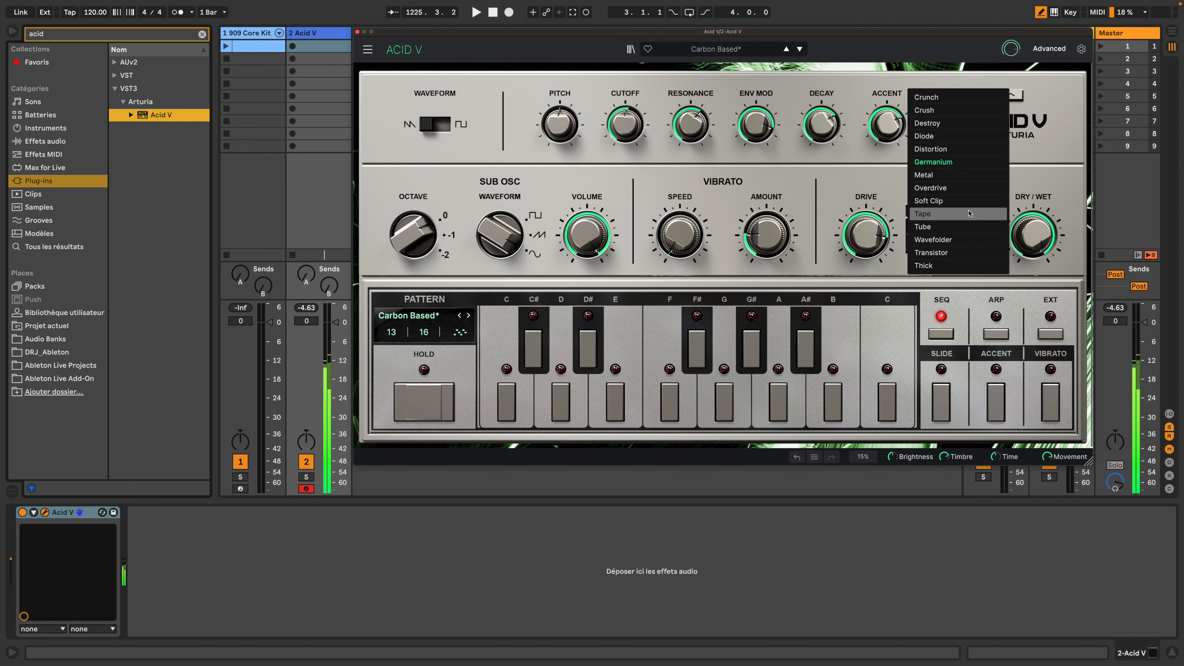
{"action": "left_click", "coordinate": [970, 181]}
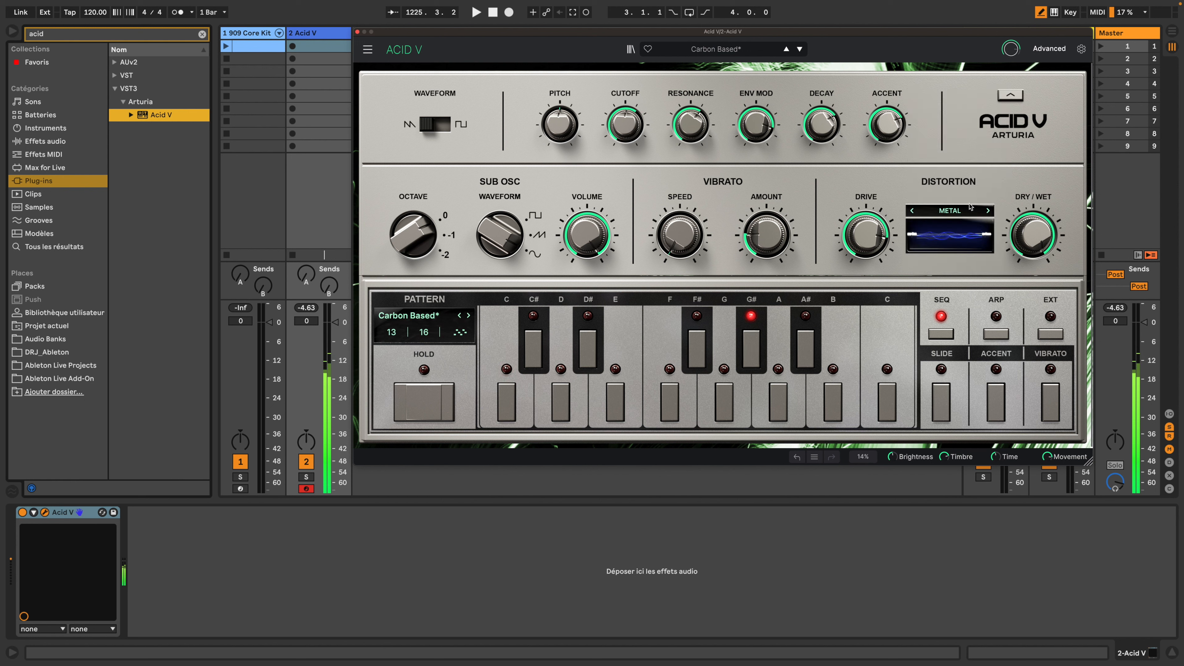
{"action": "left_click", "coordinate": [963, 212]}
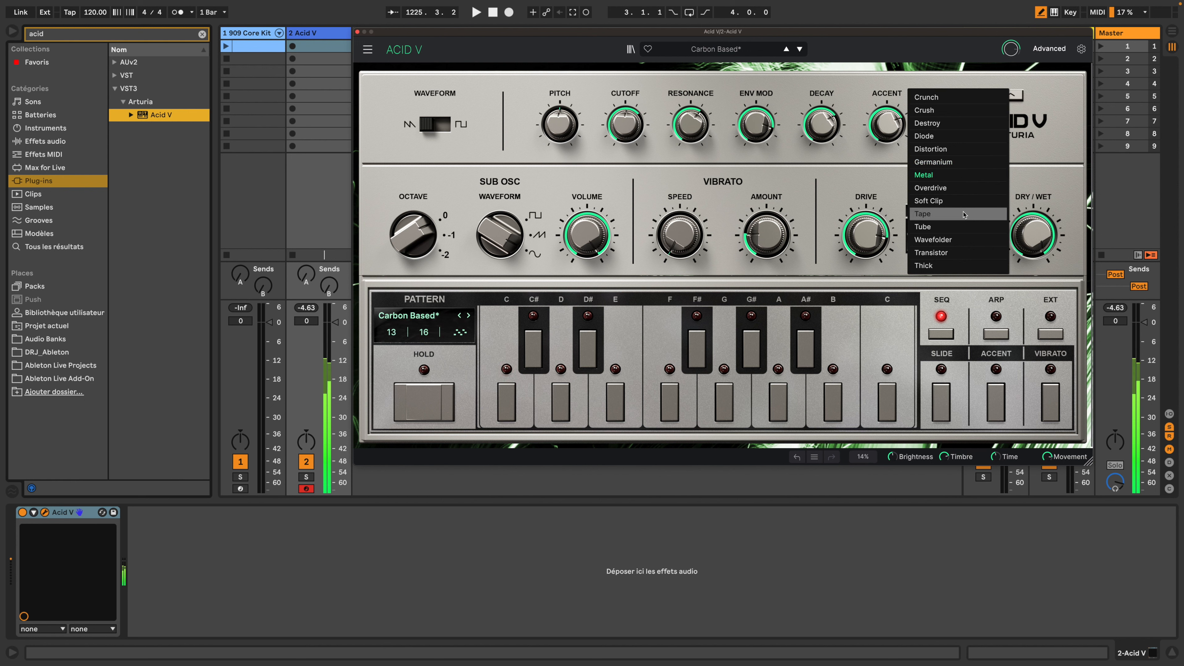
{"action": "left_click", "coordinate": [966, 188]}
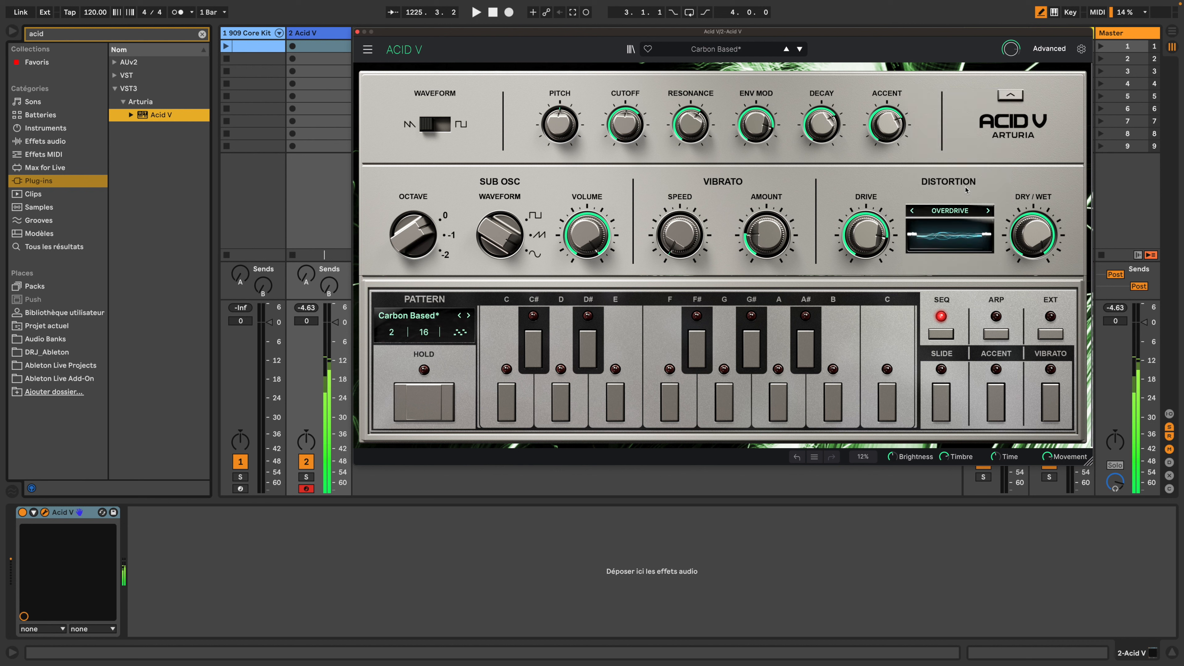
{"action": "left_click", "coordinate": [964, 213]}
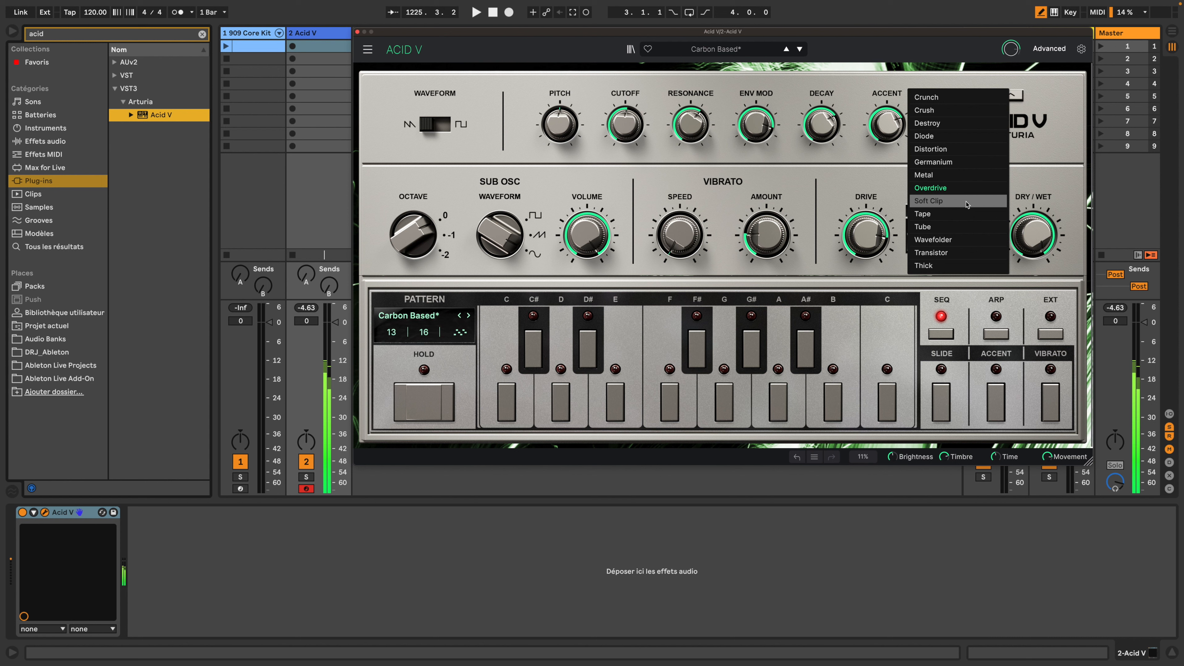
{"action": "left_click", "coordinate": [967, 203]}
{"action": "left_click", "coordinate": [966, 215]}
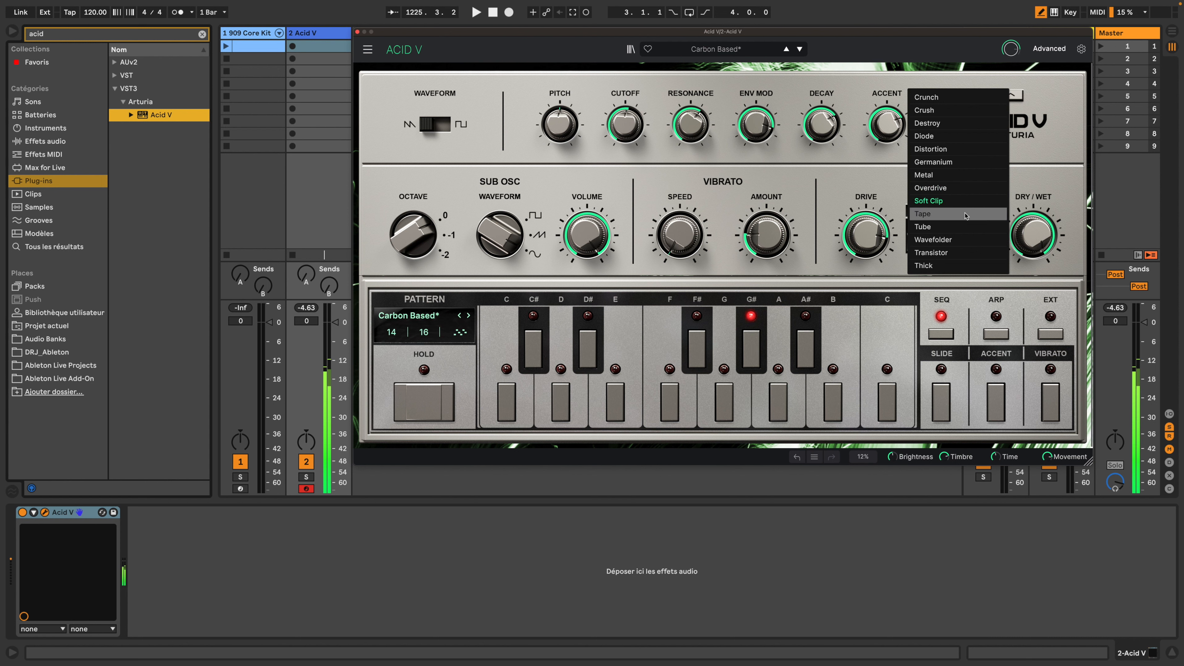
{"action": "left_click", "coordinate": [965, 215]}
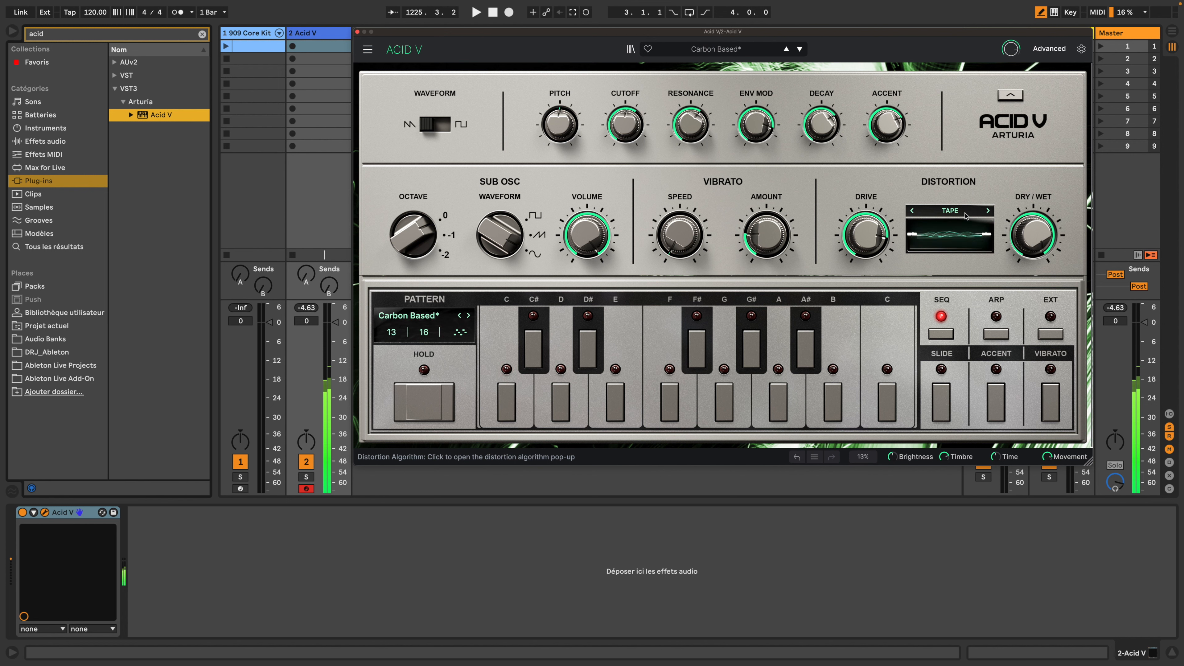
- Audition the Tube, Wavefolder, Transistor and Thick distortion algorithms, and return the distortion to Crunch
{"action": "left_click", "coordinate": [965, 215]}
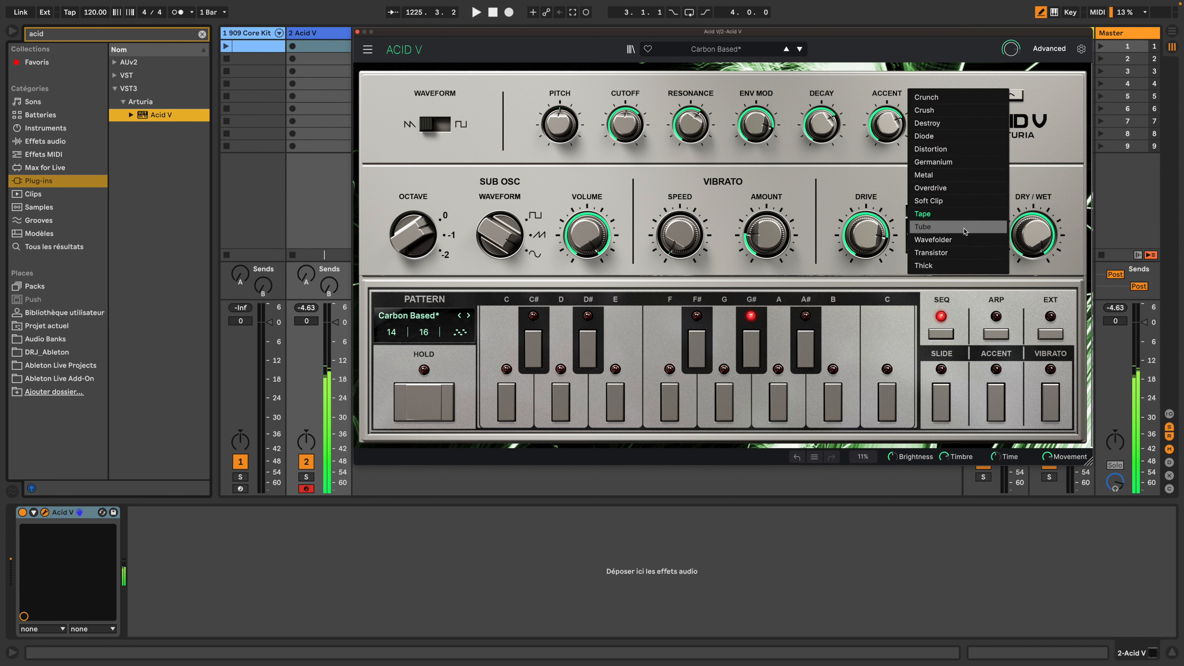
{"action": "left_click", "coordinate": [964, 226]}
{"action": "left_click", "coordinate": [965, 213]}
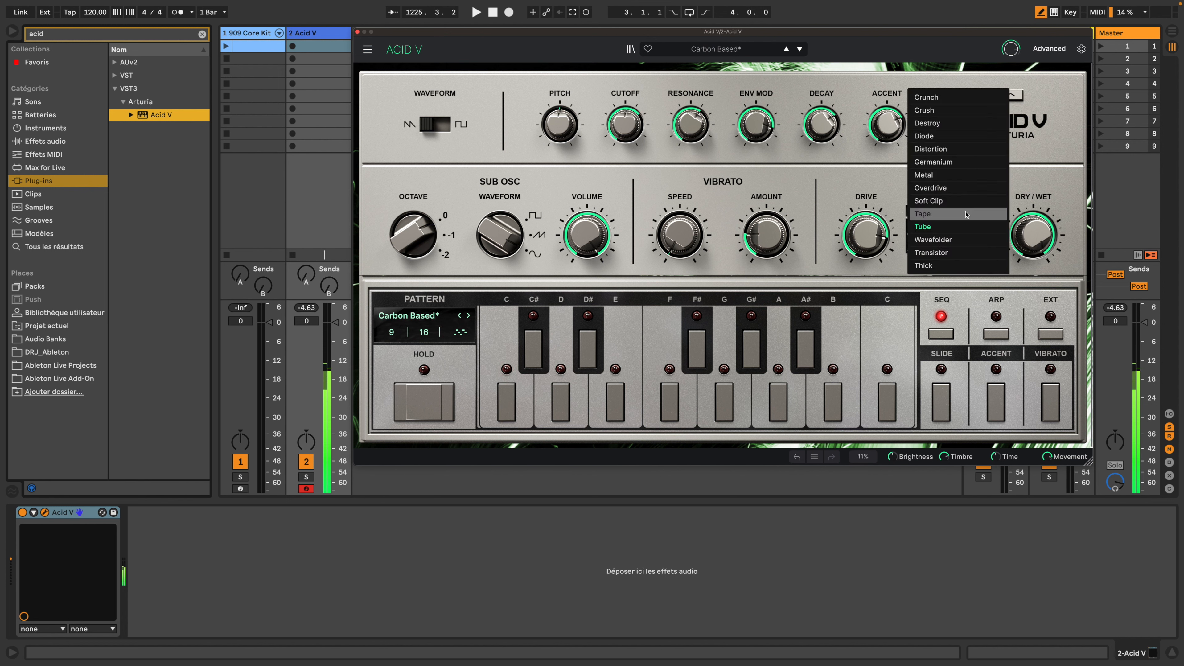
{"action": "left_click", "coordinate": [970, 245]}
{"action": "left_click", "coordinate": [964, 215]}
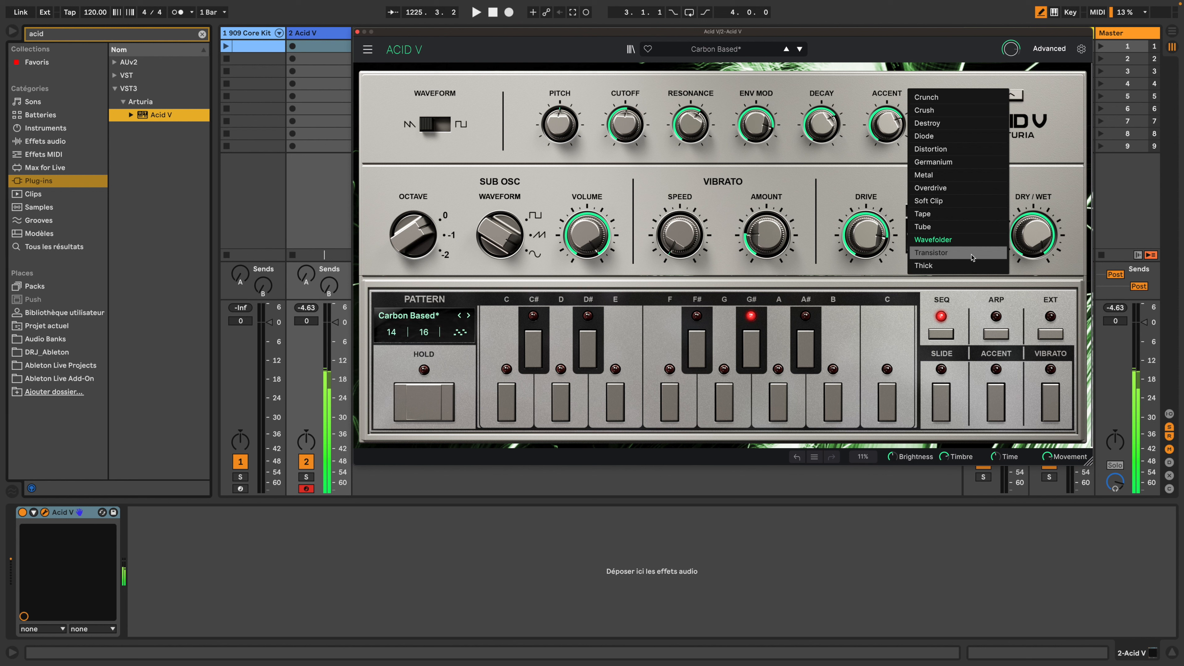
{"action": "left_click", "coordinate": [971, 254]}
{"action": "left_click", "coordinate": [964, 214]}
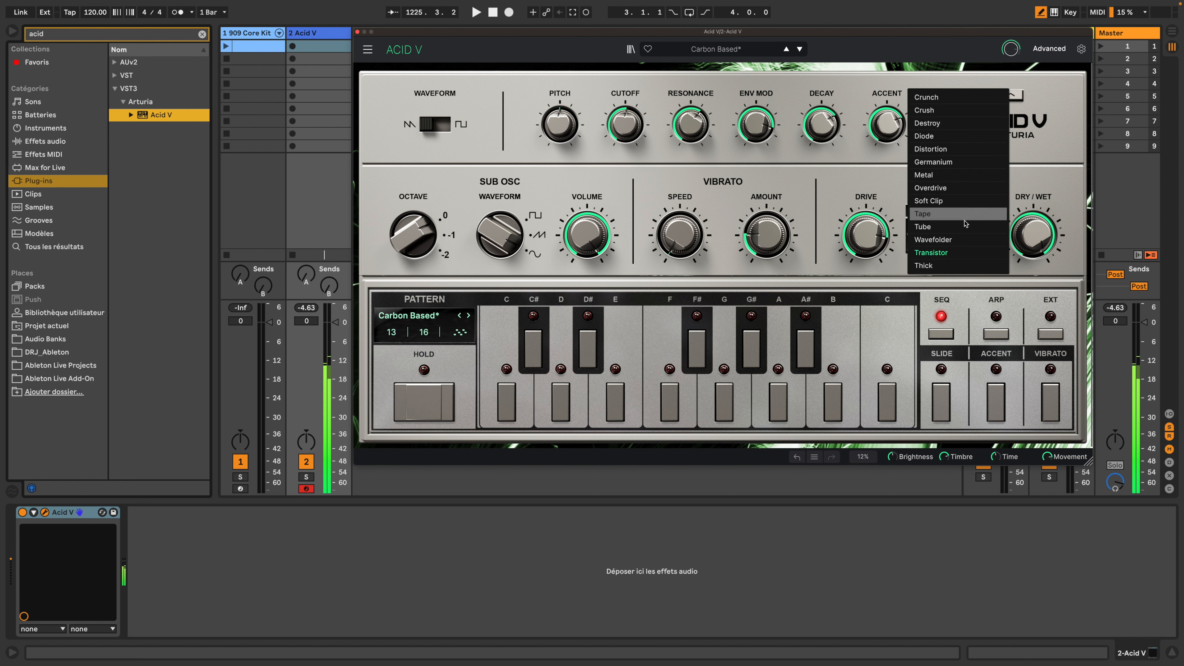
{"action": "left_click", "coordinate": [962, 267]}
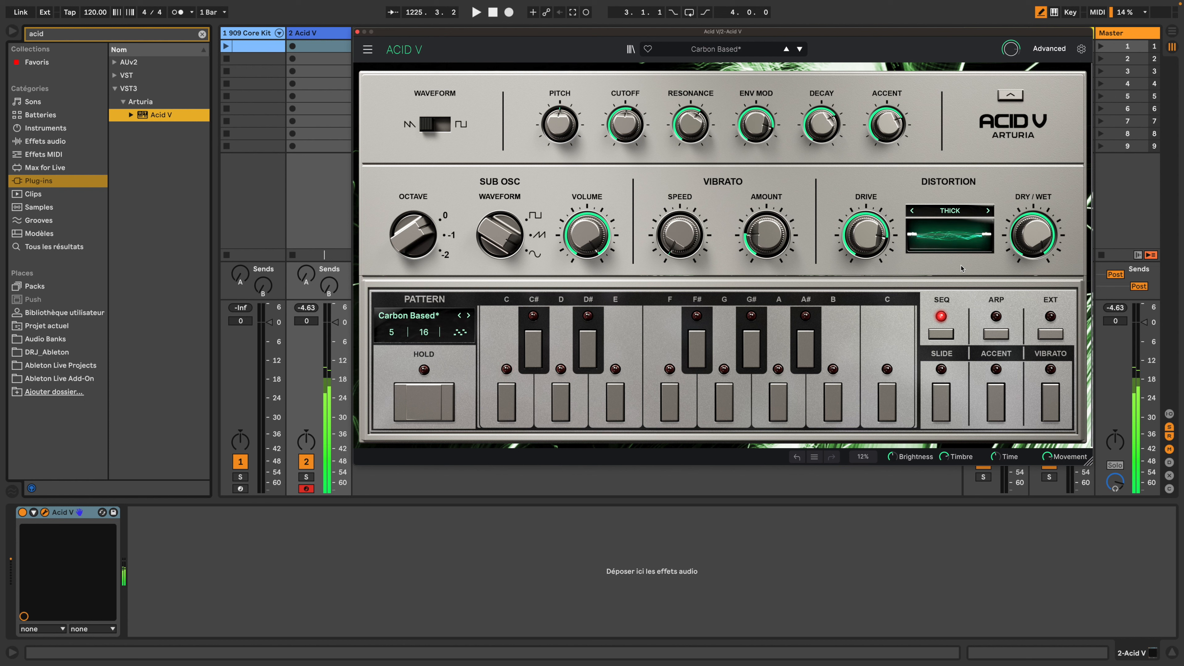
{"action": "left_click", "coordinate": [970, 214]}
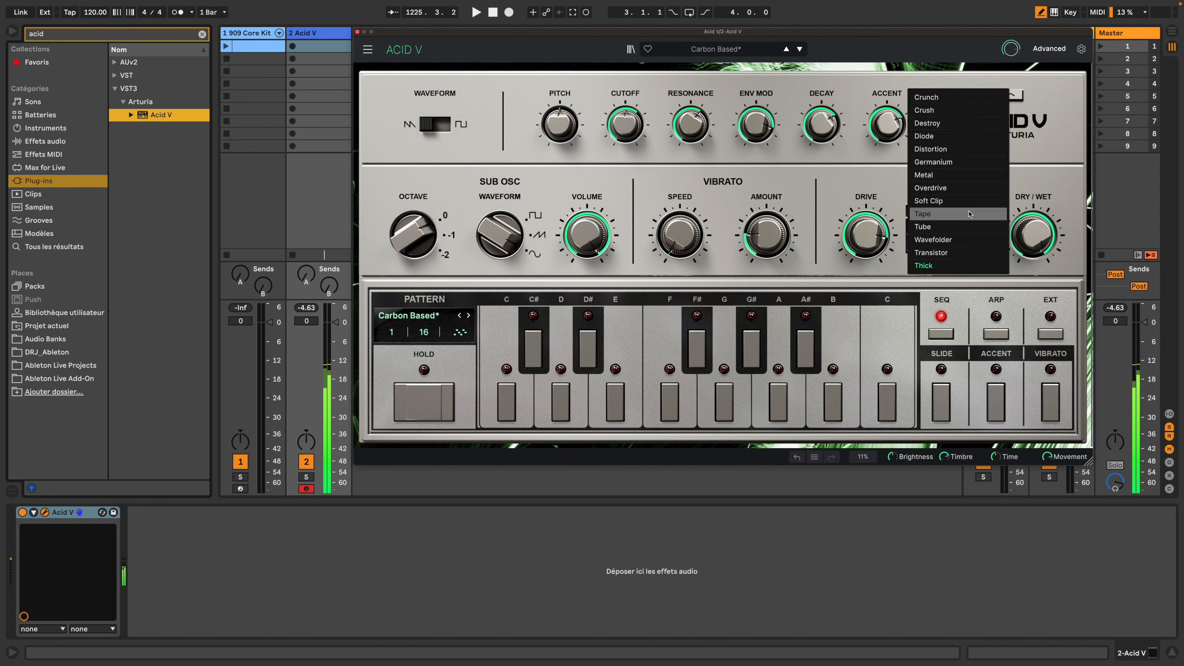
{"action": "left_click", "coordinate": [972, 99]}
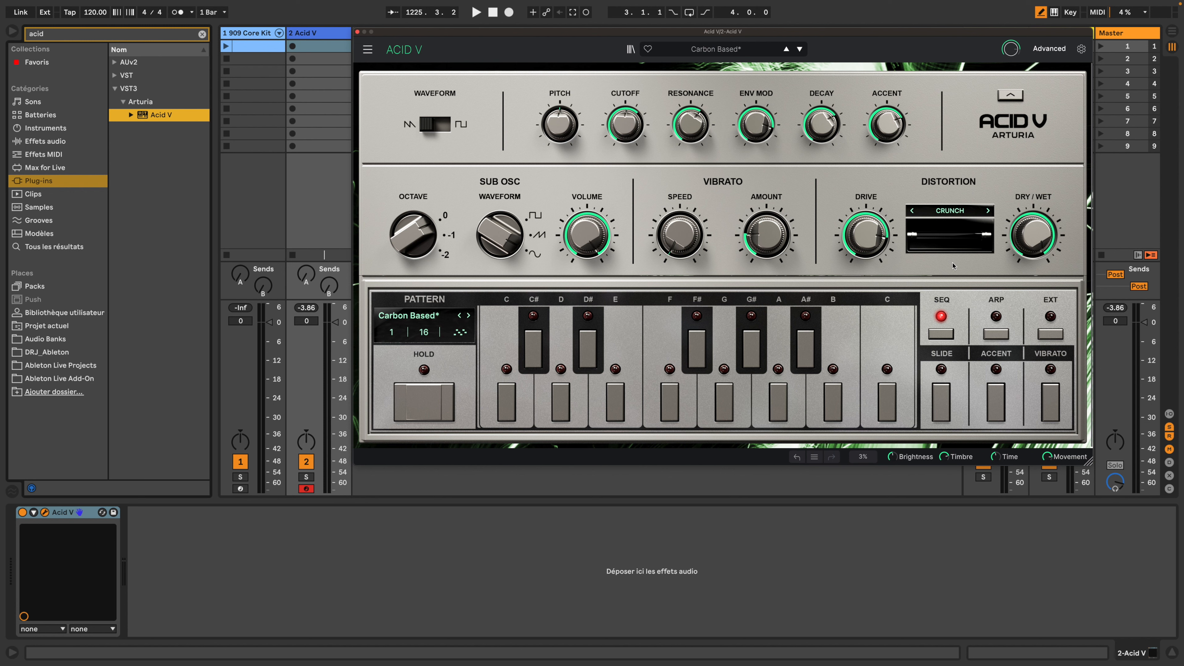
- Reveal the hidden circuit trimmers above the synth and adjust the Noise Gain trimmer
{"action": "left_click", "coordinate": [1012, 96]}
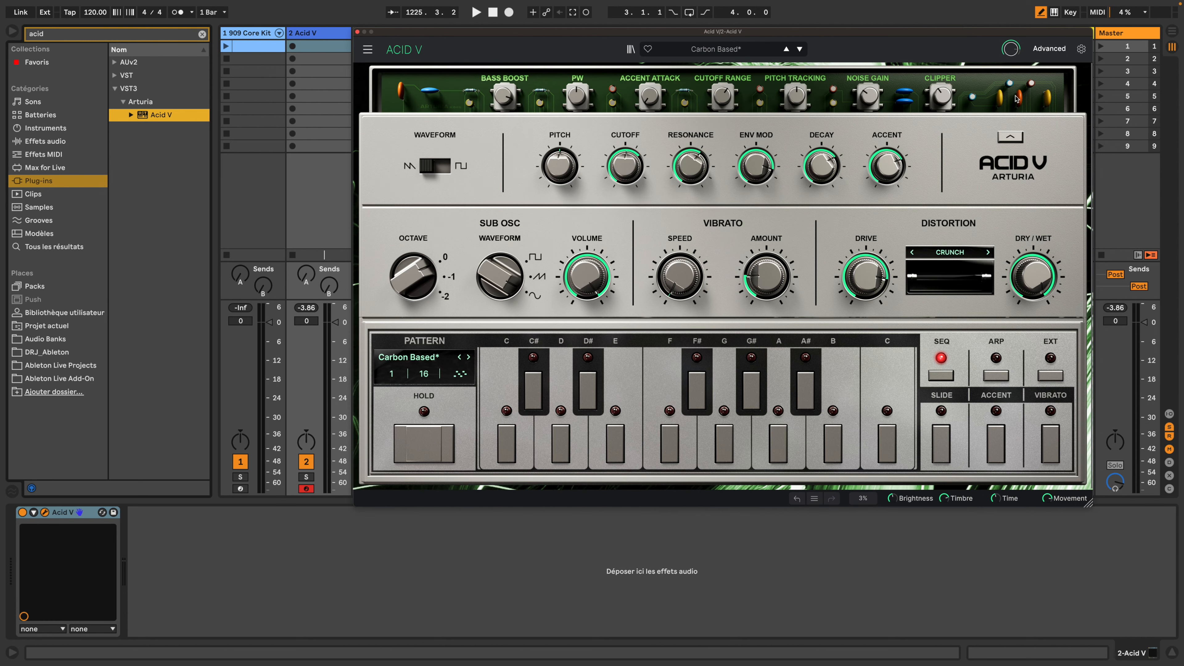
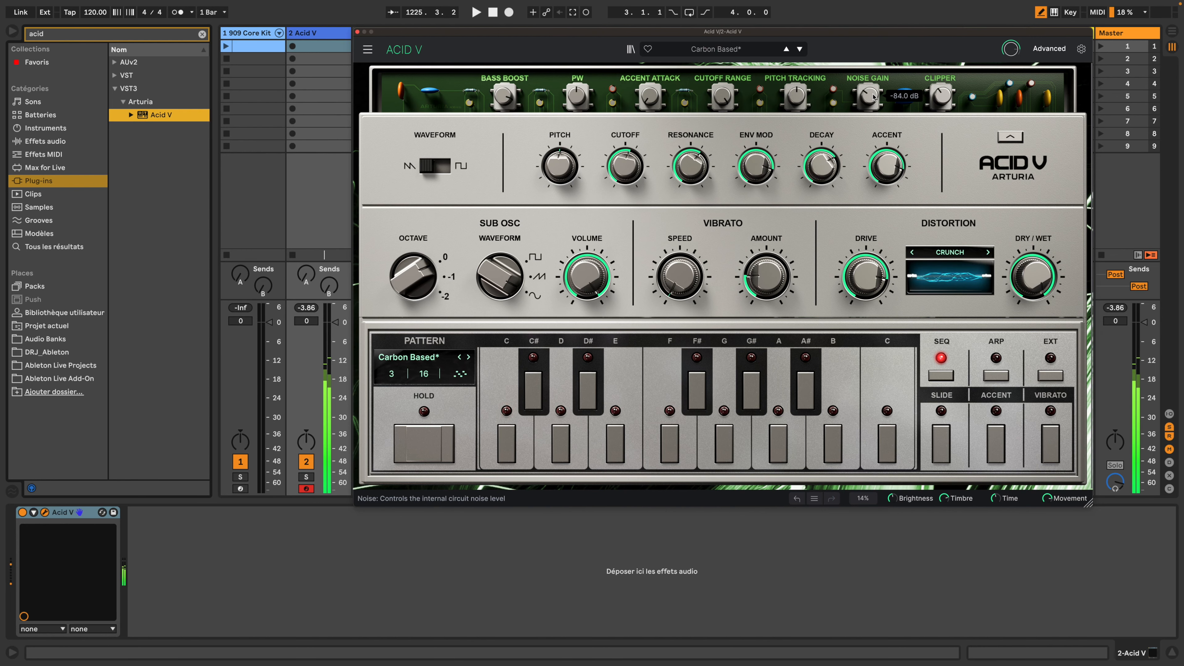
{"action": "mouse_move", "coordinate": [868, 95]}
{"action": "left_mouse_down"}
{"action": "mouse_move", "coordinate": [869, 84]}
{"action": "mouse_move", "coordinate": [872, 100]}
{"action": "left_mouse_up"}
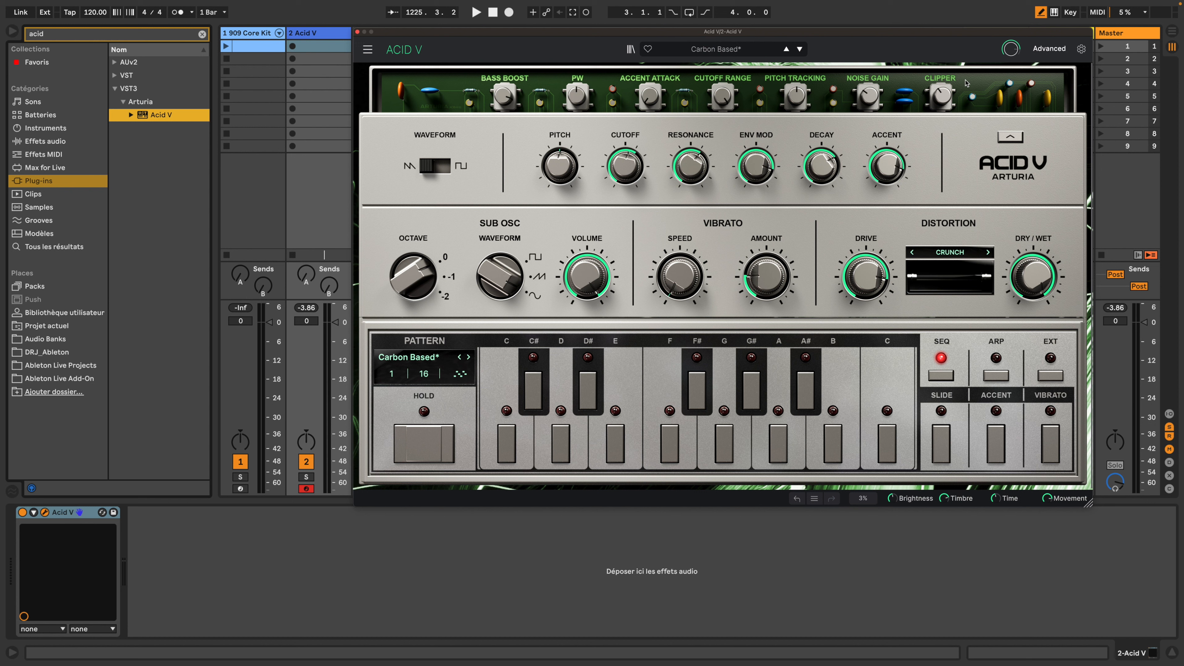
{"action": "mouse_move", "coordinate": [942, 95]}
- Open the sequence browser from the pattern display and look through its Factory, Presets and Tributes categories
{"action": "left_click", "coordinate": [431, 359]}
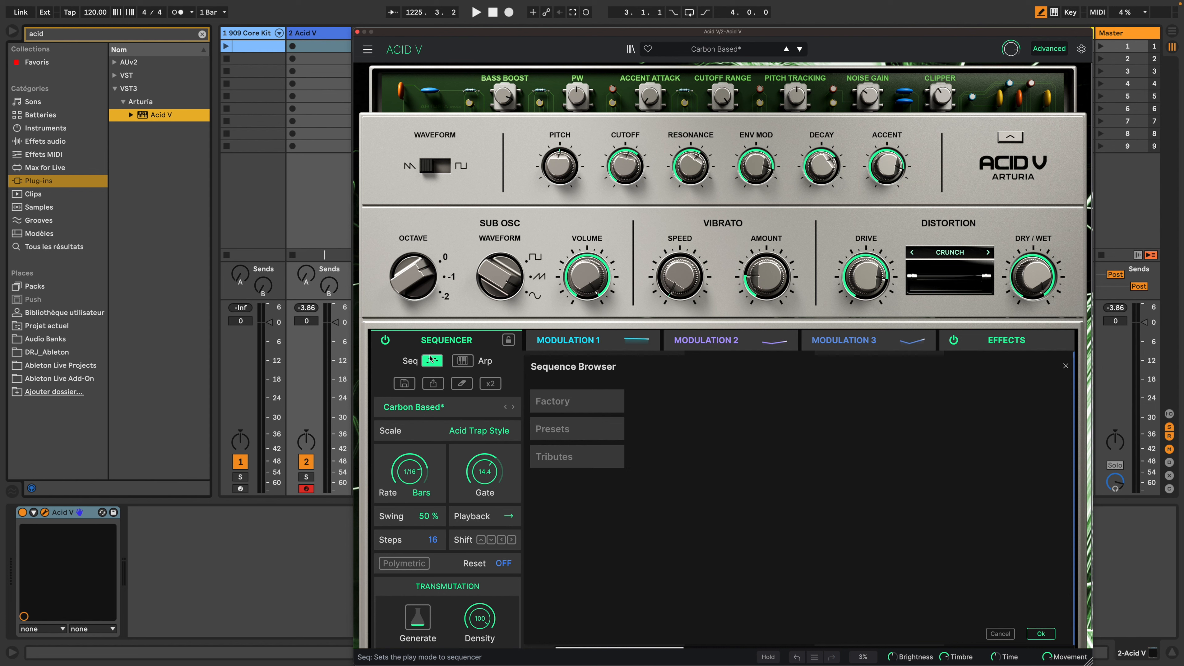
{"action": "left_click", "coordinate": [552, 401]}
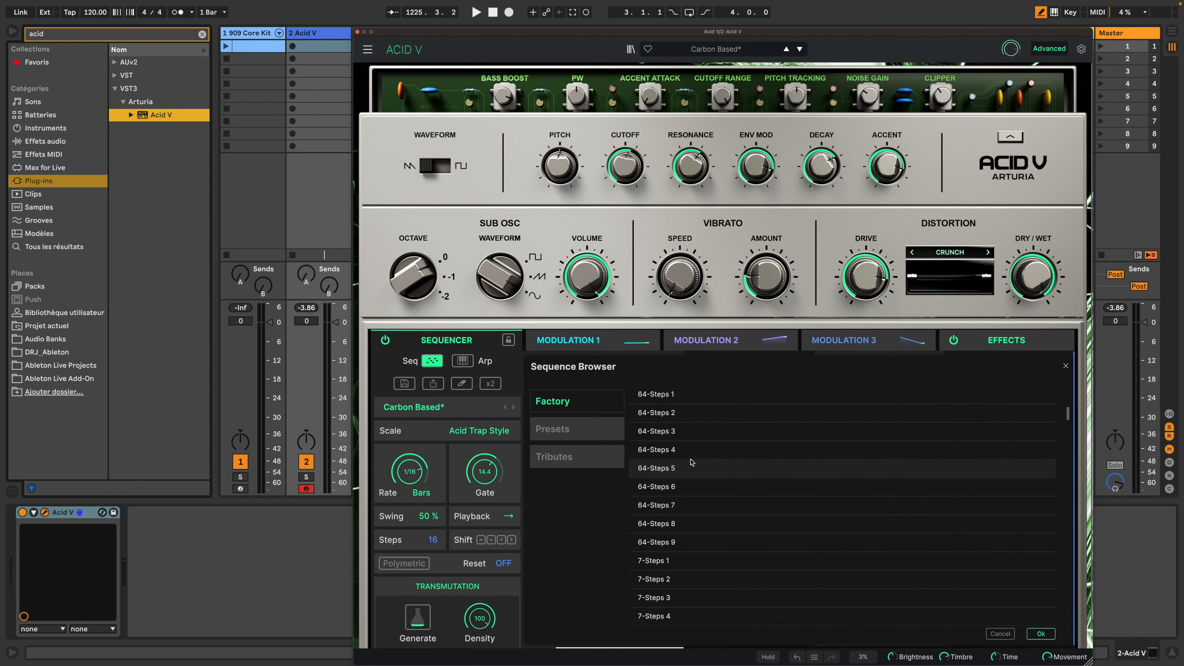
{"action": "left_click", "coordinate": [552, 429]}
{"action": "scroll", "coordinate": [702, 401], "scroll_direction": "down", "scroll_amount": 15}
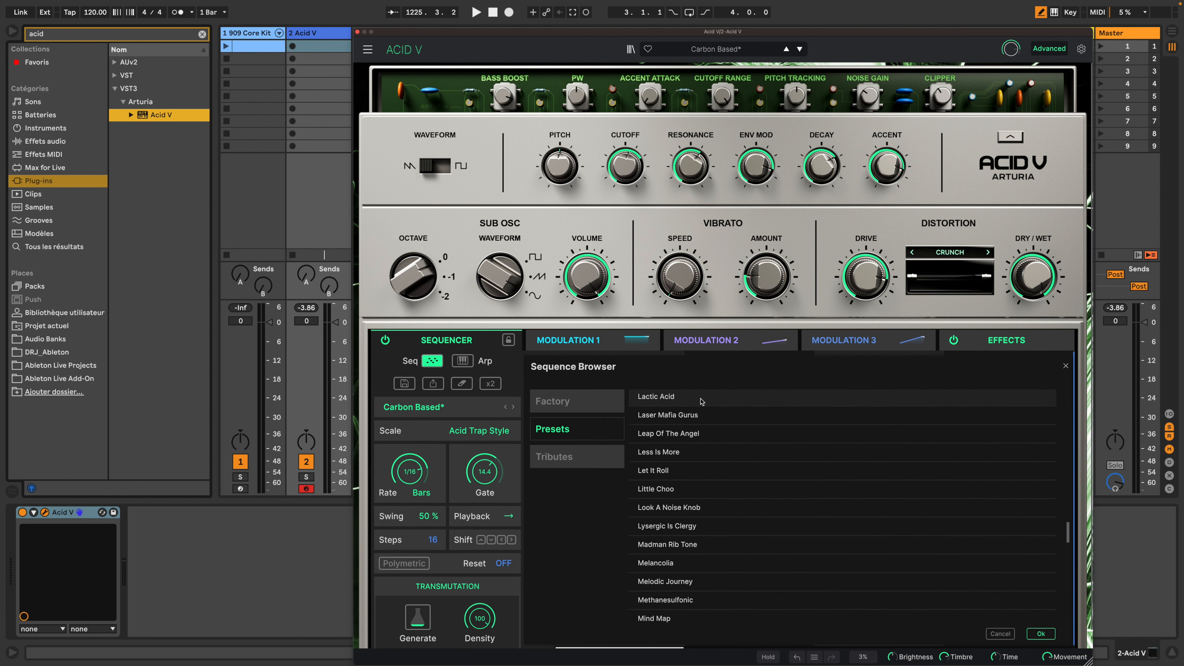
{"action": "left_click", "coordinate": [564, 458]}
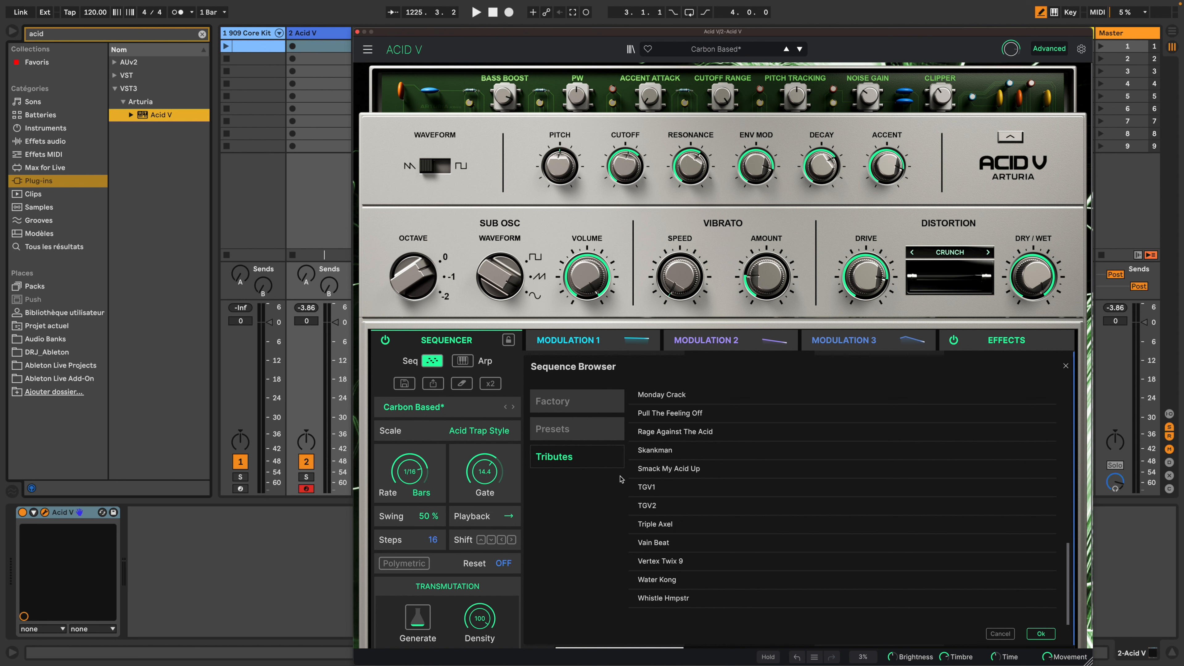
{"action": "scroll", "coordinate": [737, 455], "scroll_direction": "up", "scroll_amount": 10}
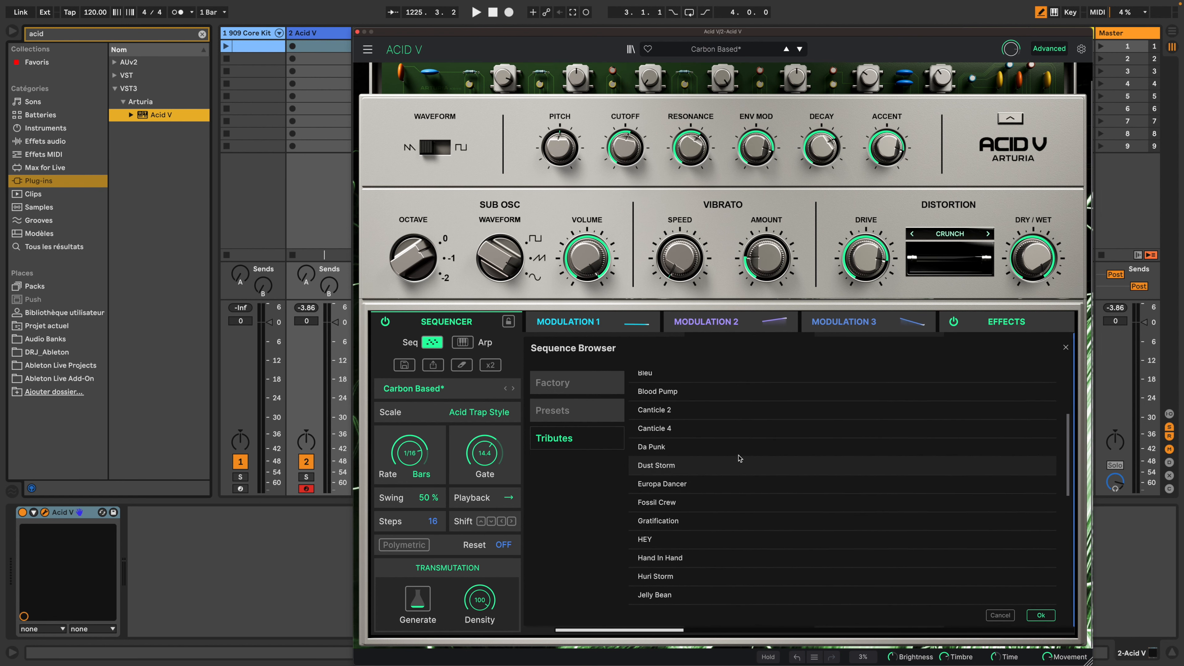
- Audition the tribute sequences Acid Friend, Acid People, Belsunce, Canticle 2 and Da Punk one after another
{"action": "scroll", "coordinate": [739, 459], "scroll_direction": "up", "scroll_amount": 5}
{"action": "left_click", "coordinate": [679, 399]}
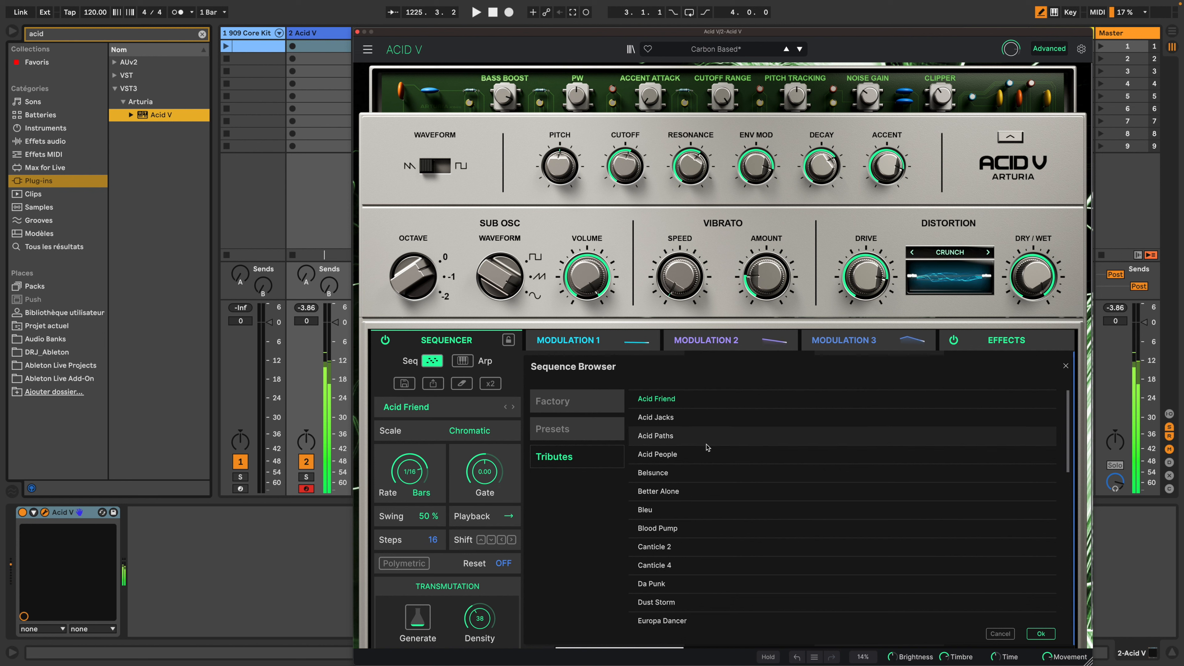
{"action": "left_click", "coordinate": [704, 460]}
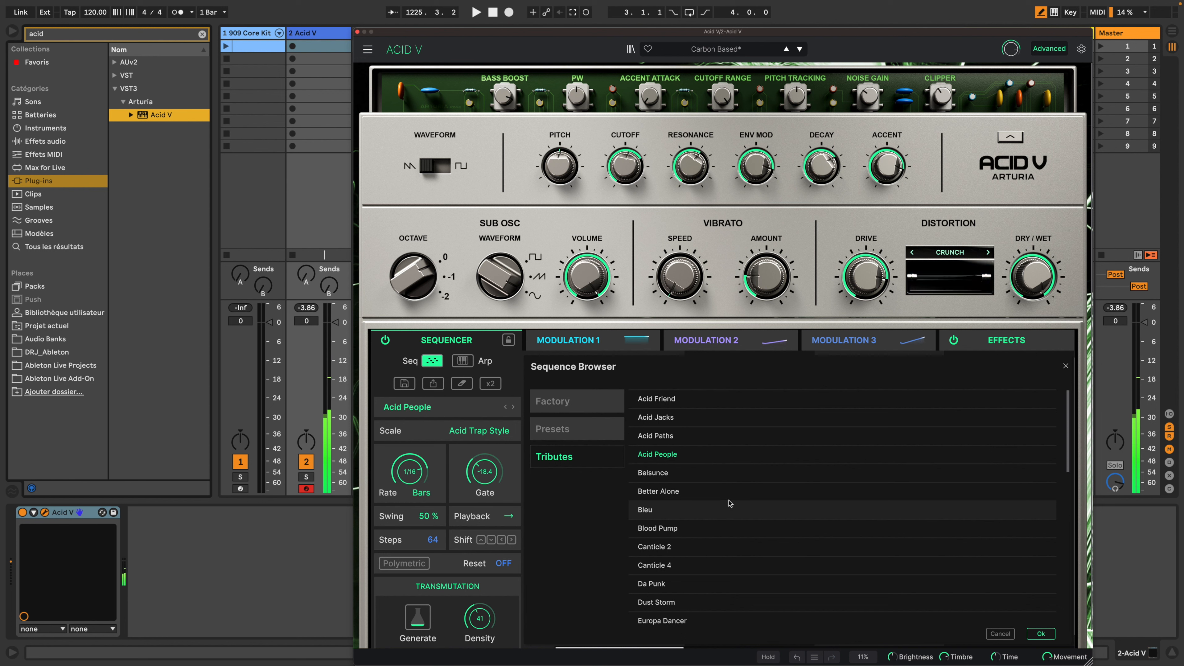
{"action": "left_click", "coordinate": [730, 473]}
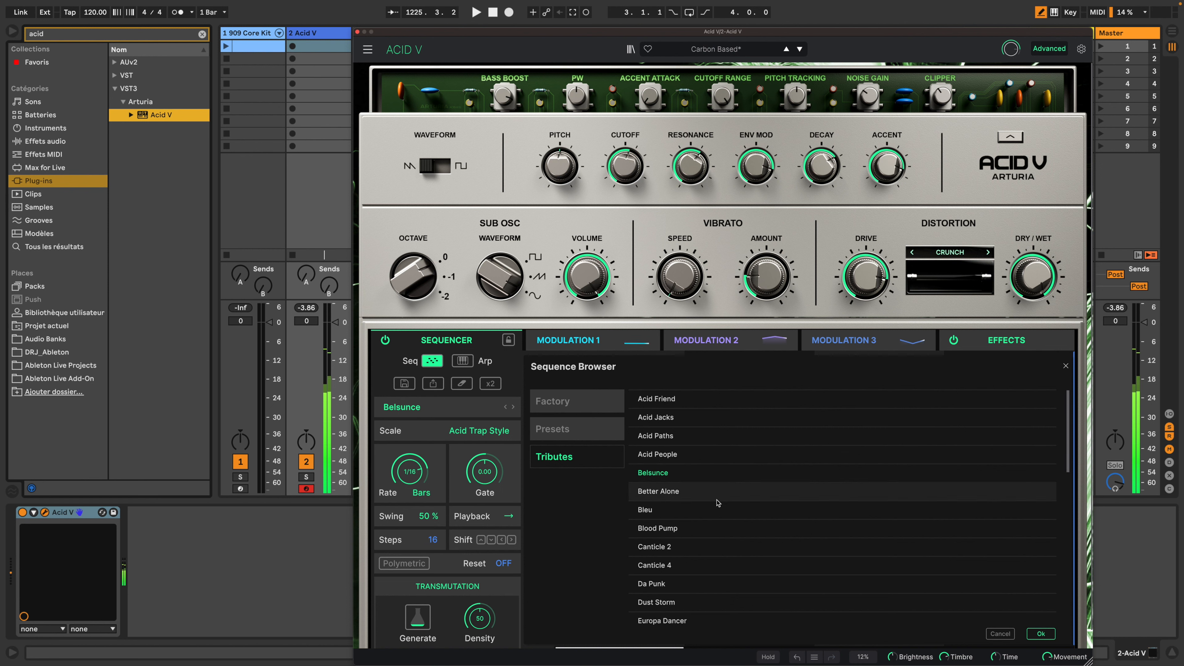
{"action": "left_click", "coordinate": [714, 550]}
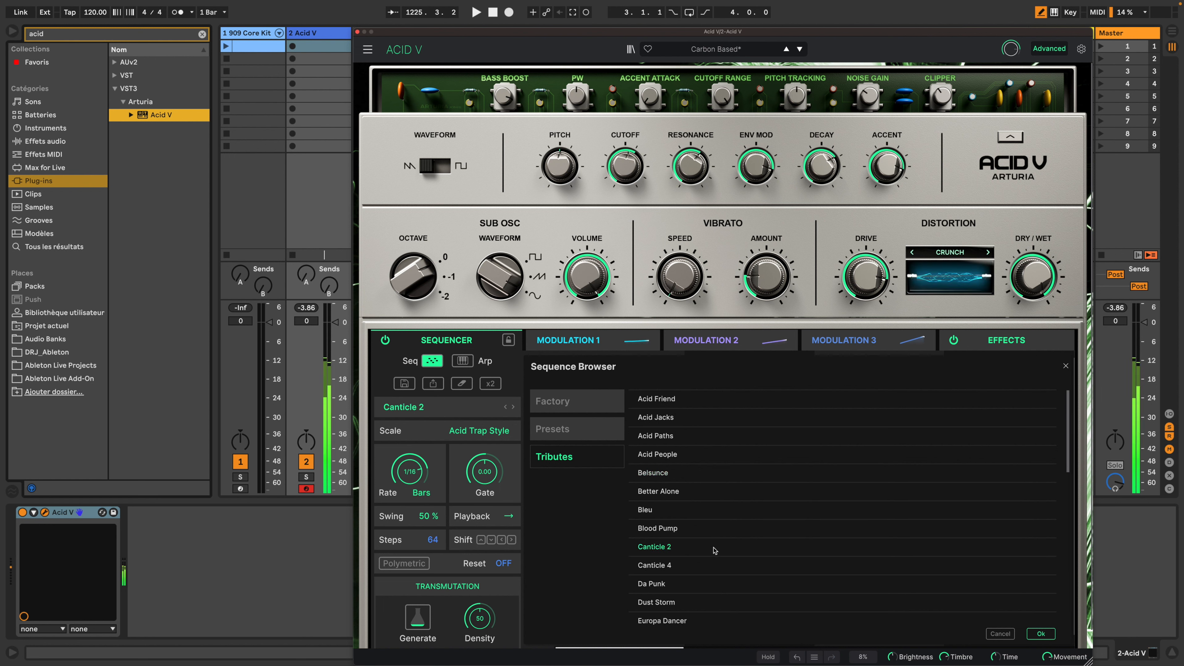
{"action": "left_click", "coordinate": [702, 584]}
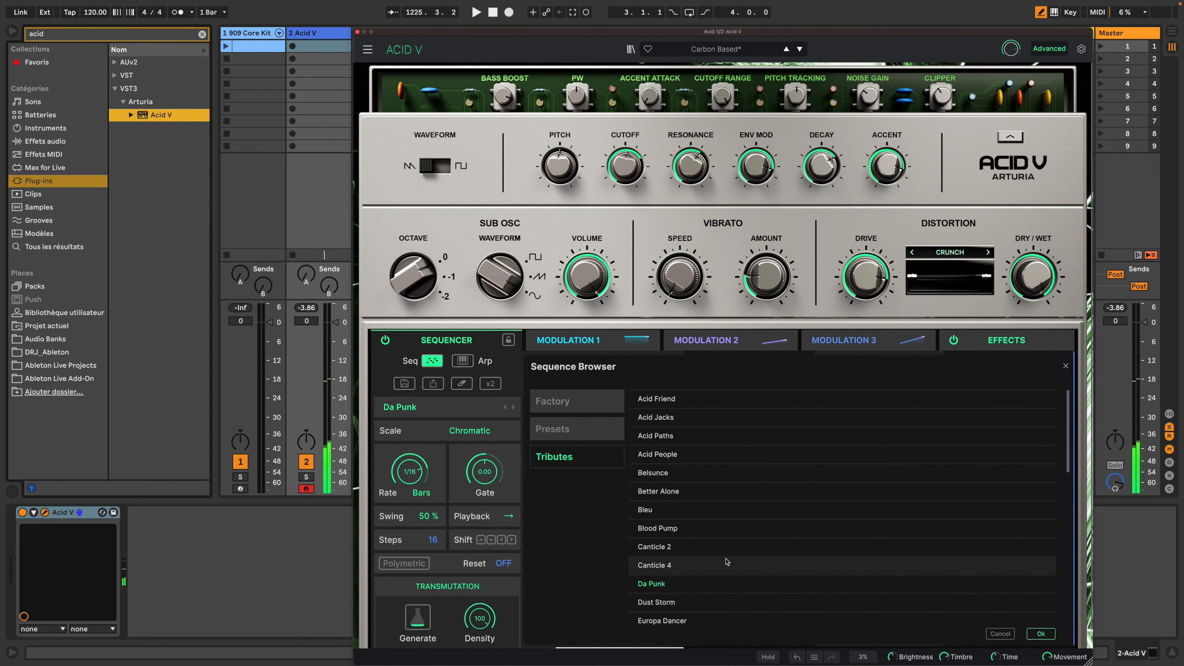
- Audition the Europa Dancer and Gratification tribute sequences farther down the list
{"action": "scroll", "coordinate": [718, 569], "scroll_direction": "down", "scroll_amount": 5}
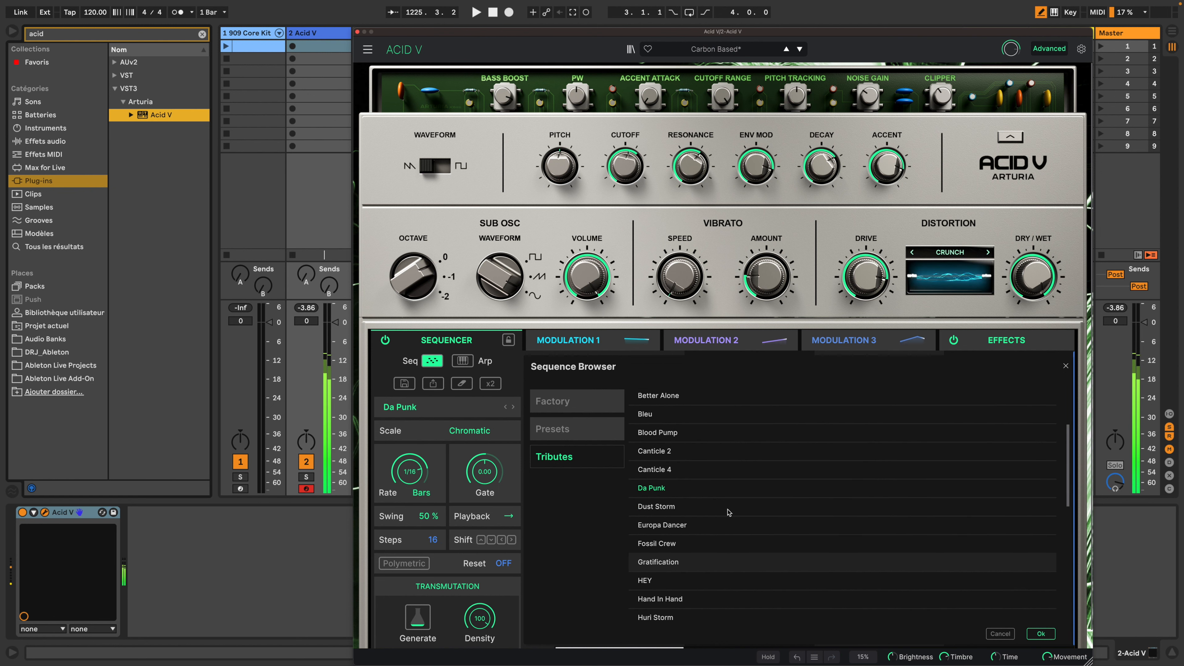
{"action": "left_click", "coordinate": [720, 526]}
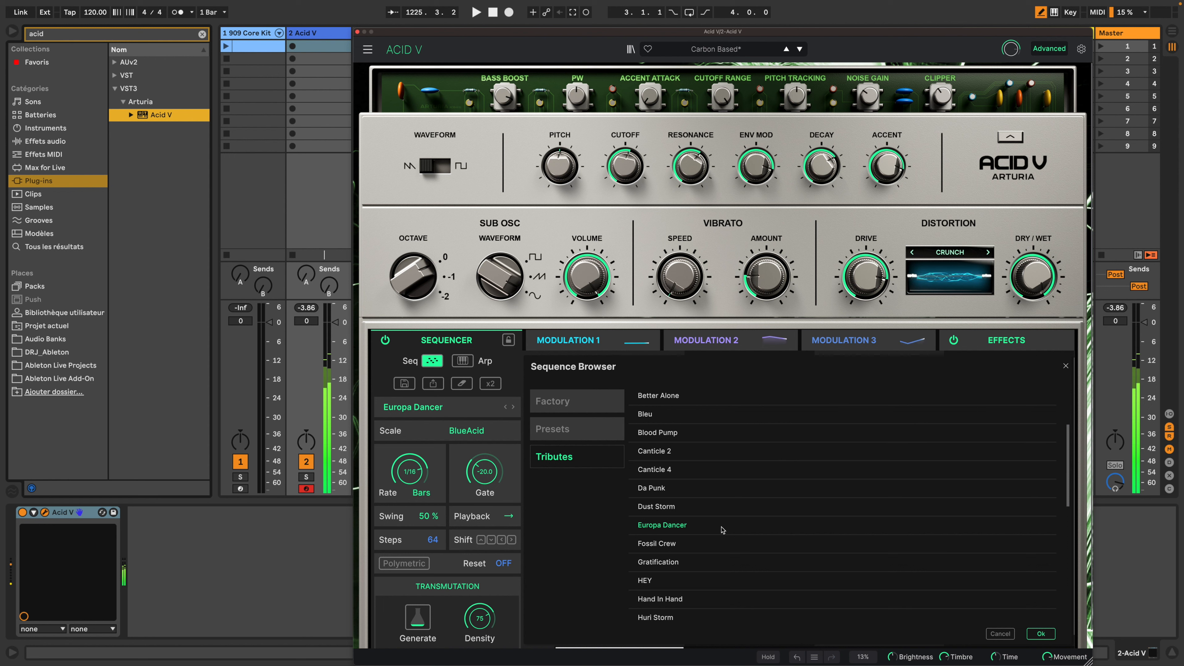
{"action": "left_click", "coordinate": [715, 570]}
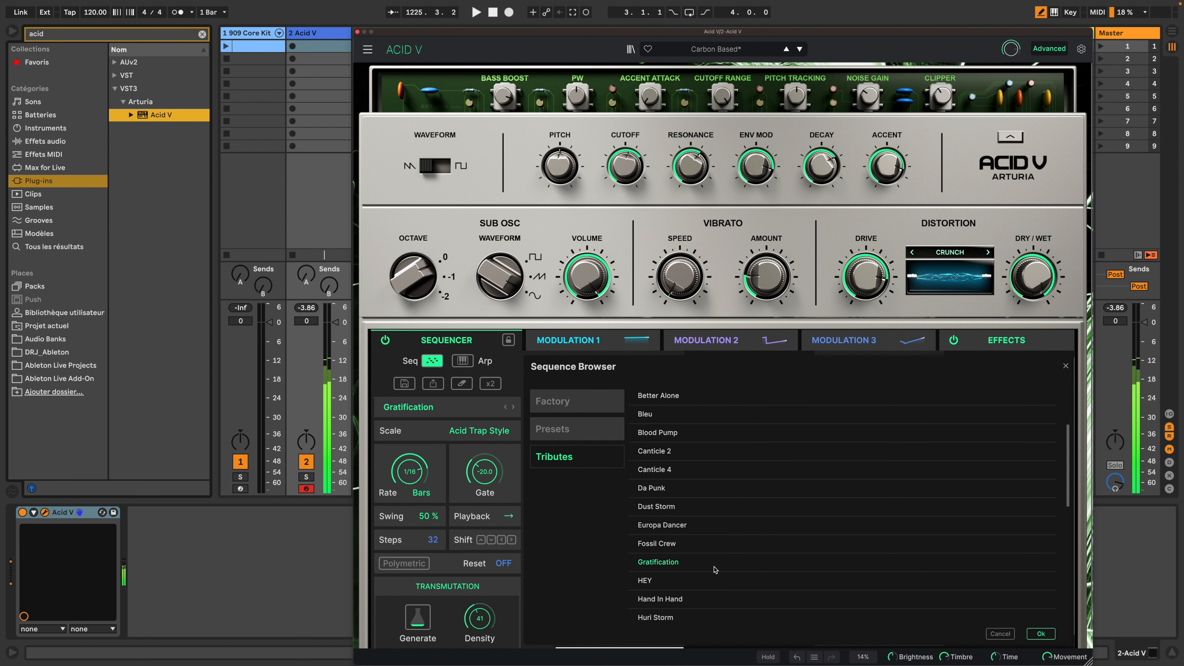
{"action": "scroll", "coordinate": [716, 584], "scroll_direction": "down", "scroll_amount": 2}
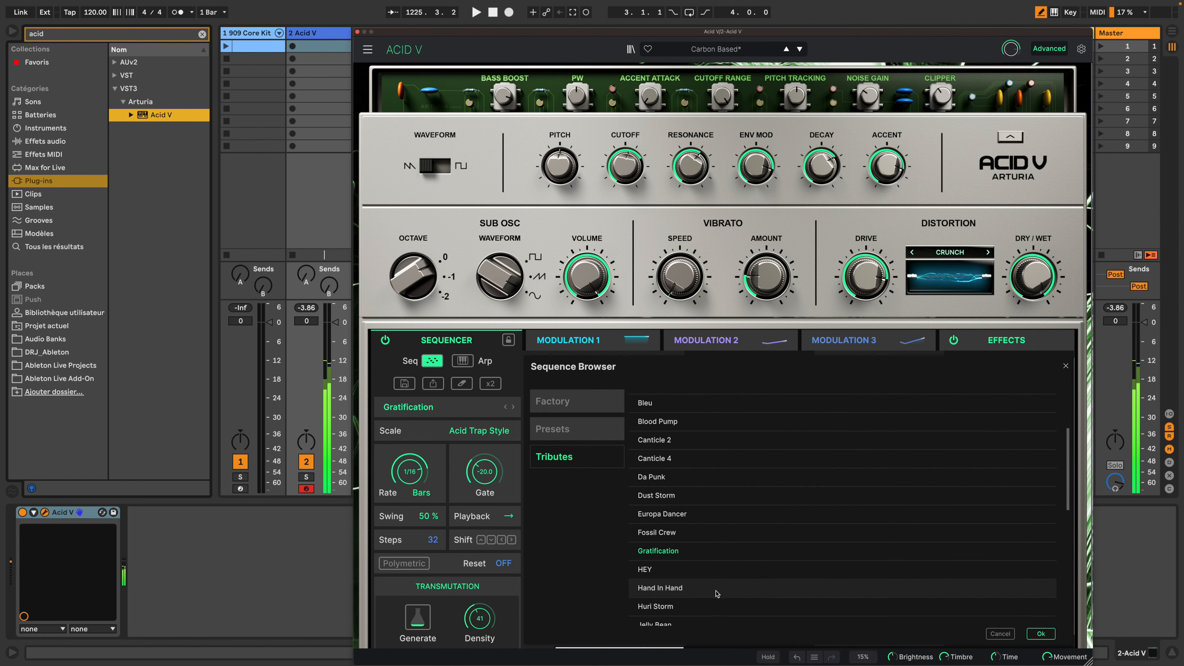
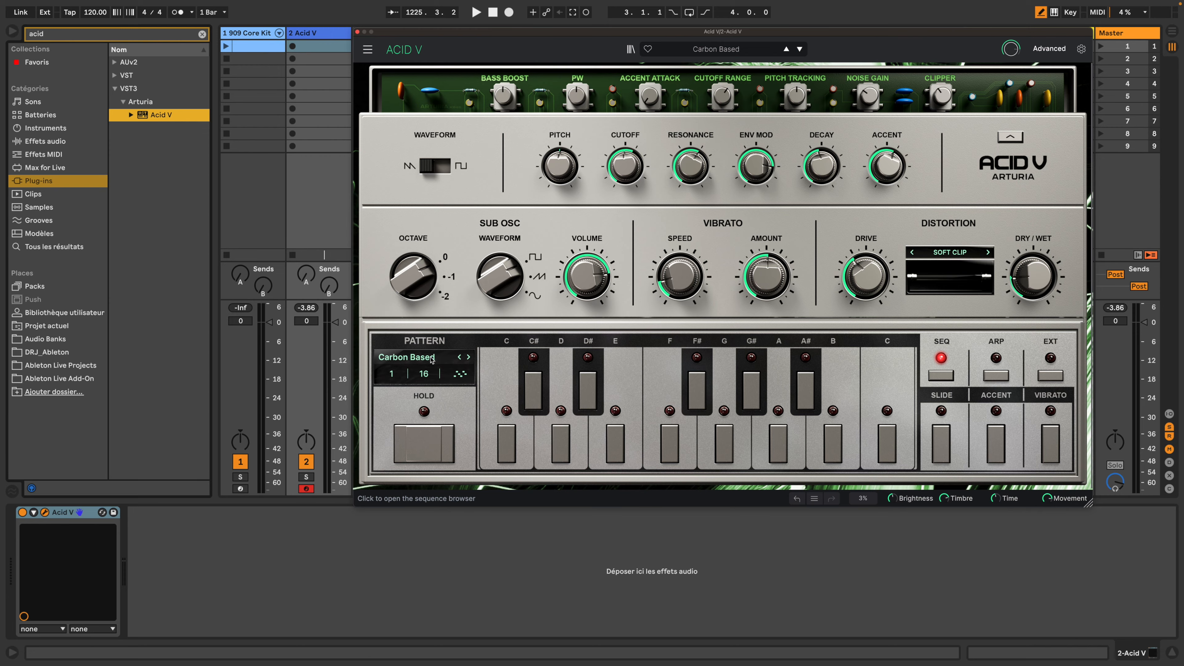
- Open the factory sequences, launch the 909 Core Kit drum clip with the Acid V track selected, and try 5-Steps 5
{"action": "left_click", "coordinate": [431, 358]}
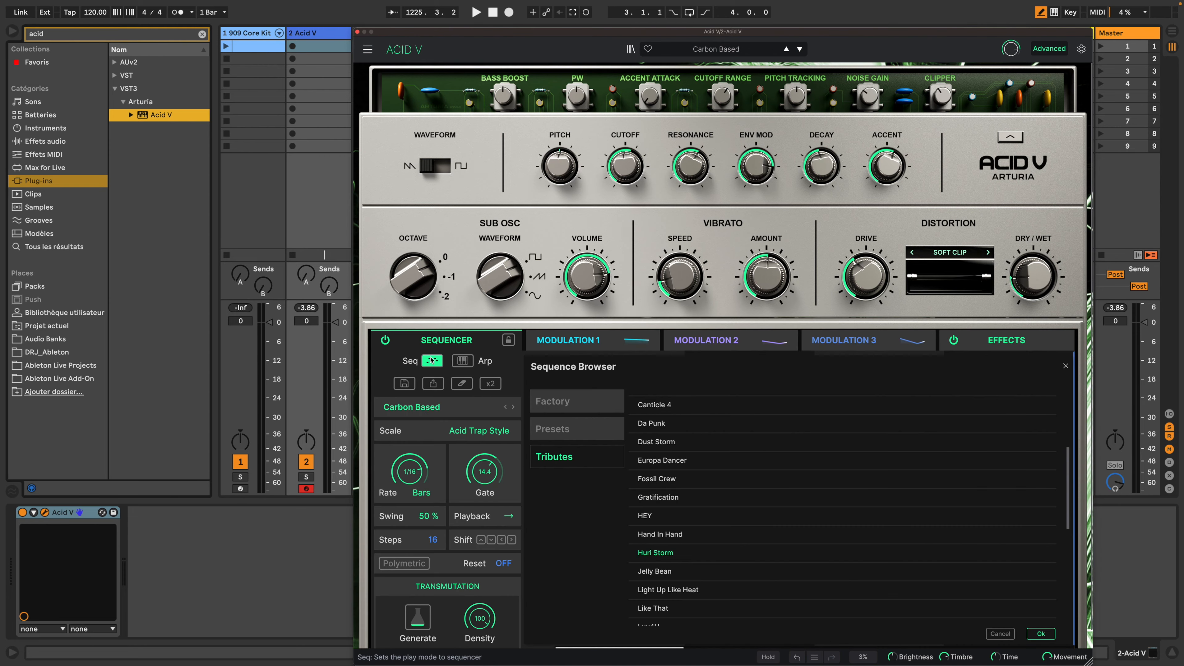
{"action": "left_click", "coordinate": [586, 406]}
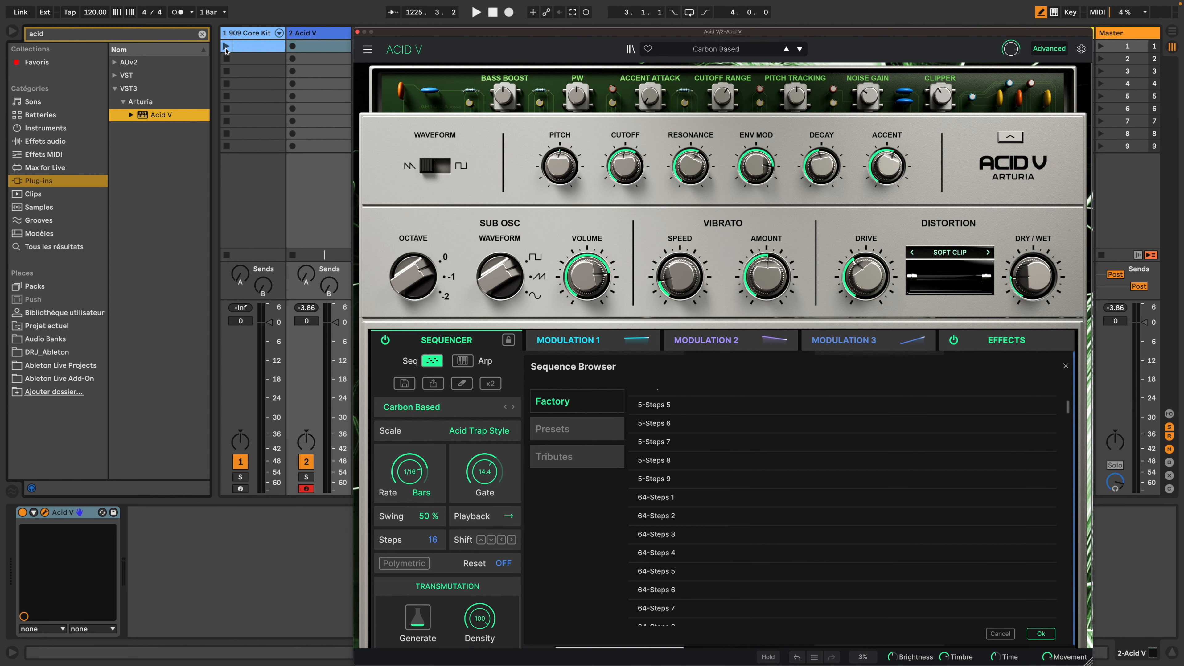
{"action": "left_click", "coordinate": [226, 46]}
{"action": "left_click", "coordinate": [321, 38]}
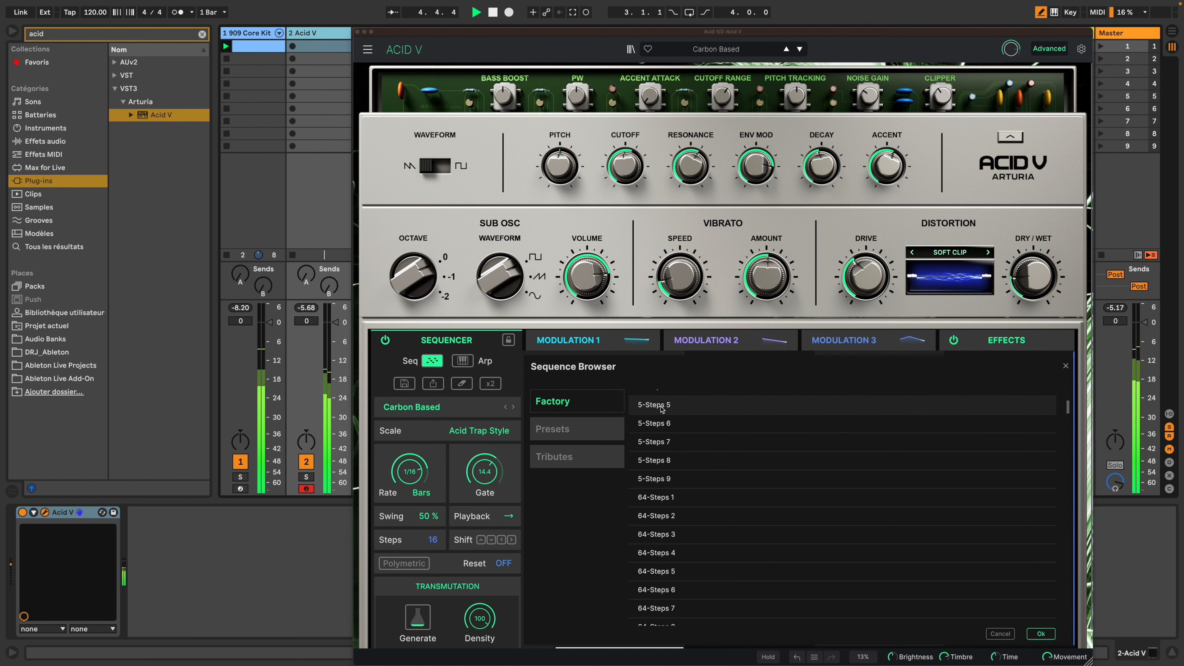
{"action": "left_click", "coordinate": [662, 406]}
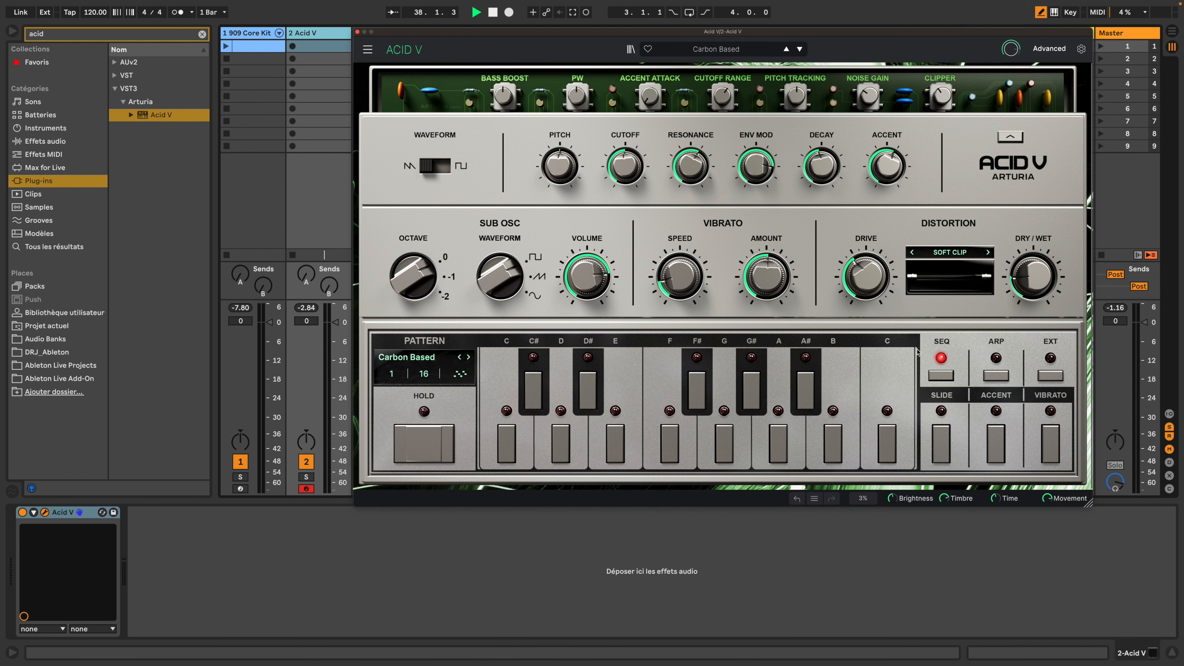
- Switch the pattern play mode away from the sequencer and back again
{"action": "left_click", "coordinate": [996, 375]}
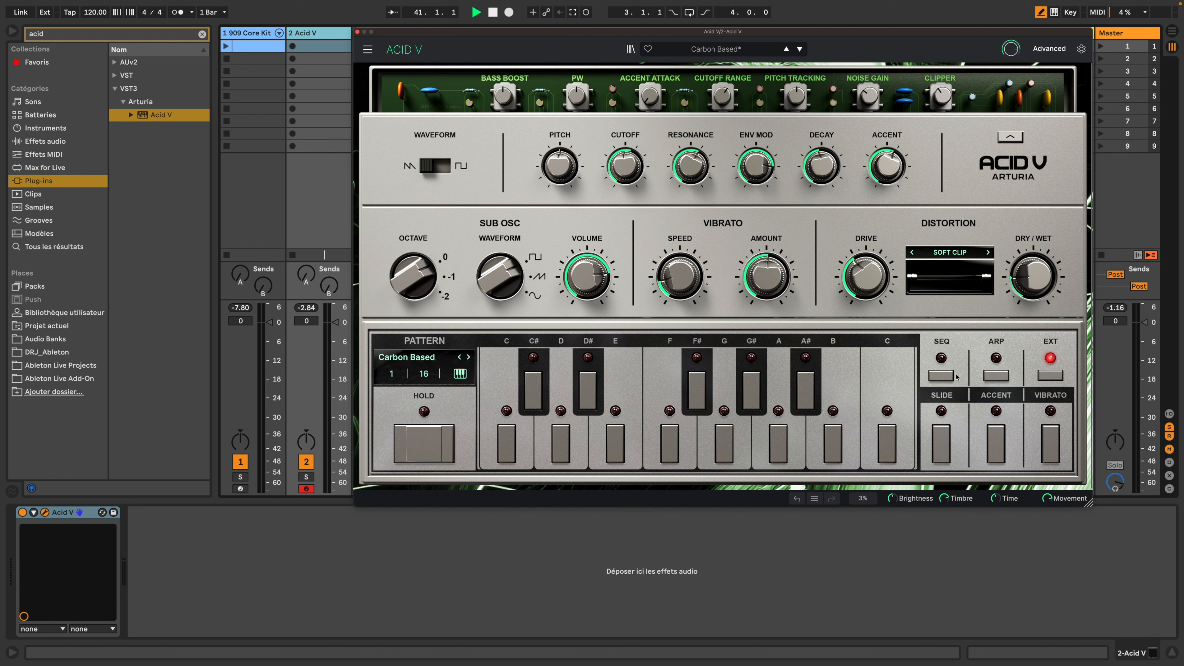
{"action": "left_click", "coordinate": [462, 376]}
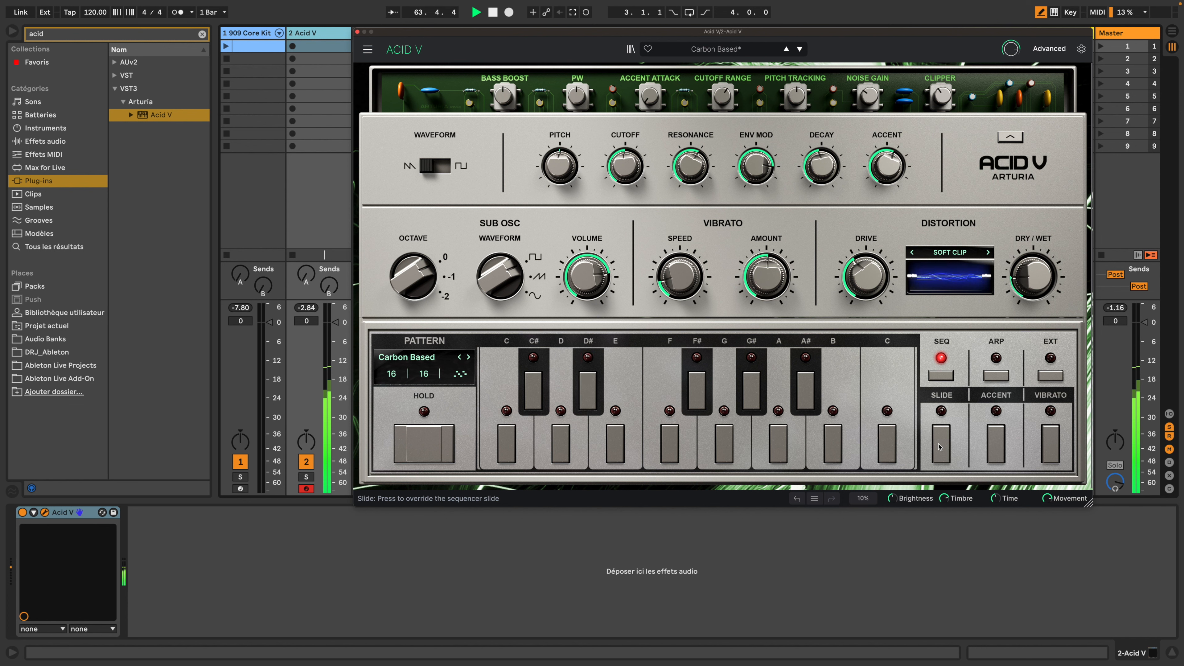
- Temporarily override the running sequence's slide, accent and vibrato, and toggle Hold on and off for incoming notes
{"action": "left_click", "coordinate": [940, 445]}
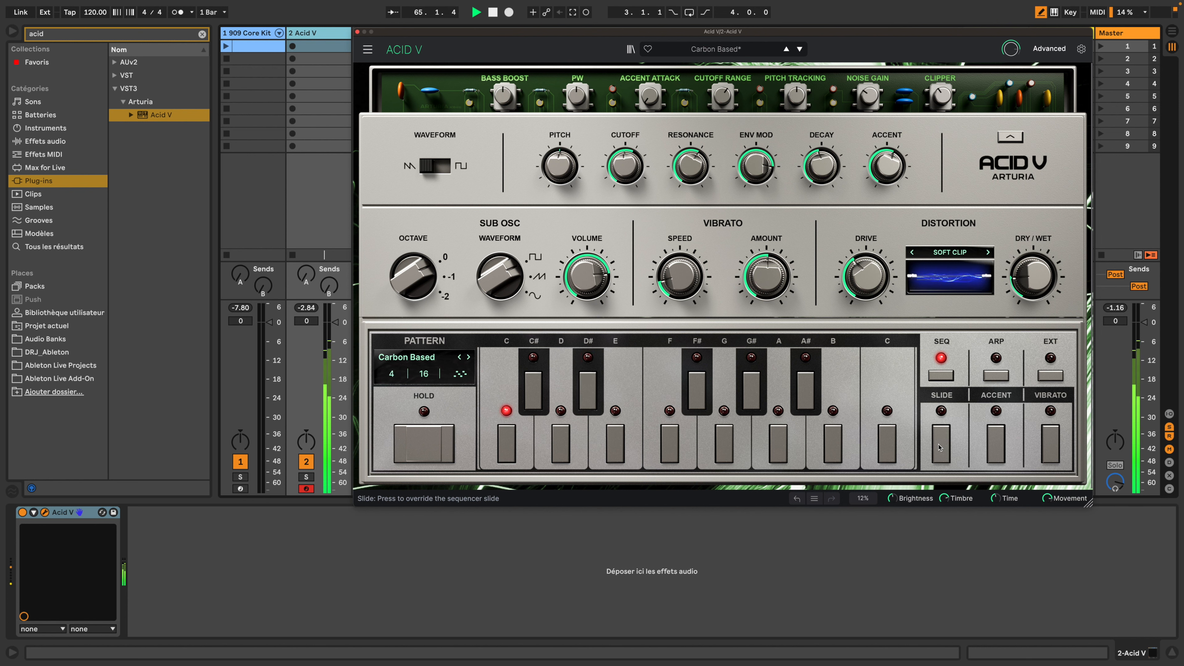
{"action": "left_click", "coordinate": [997, 450]}
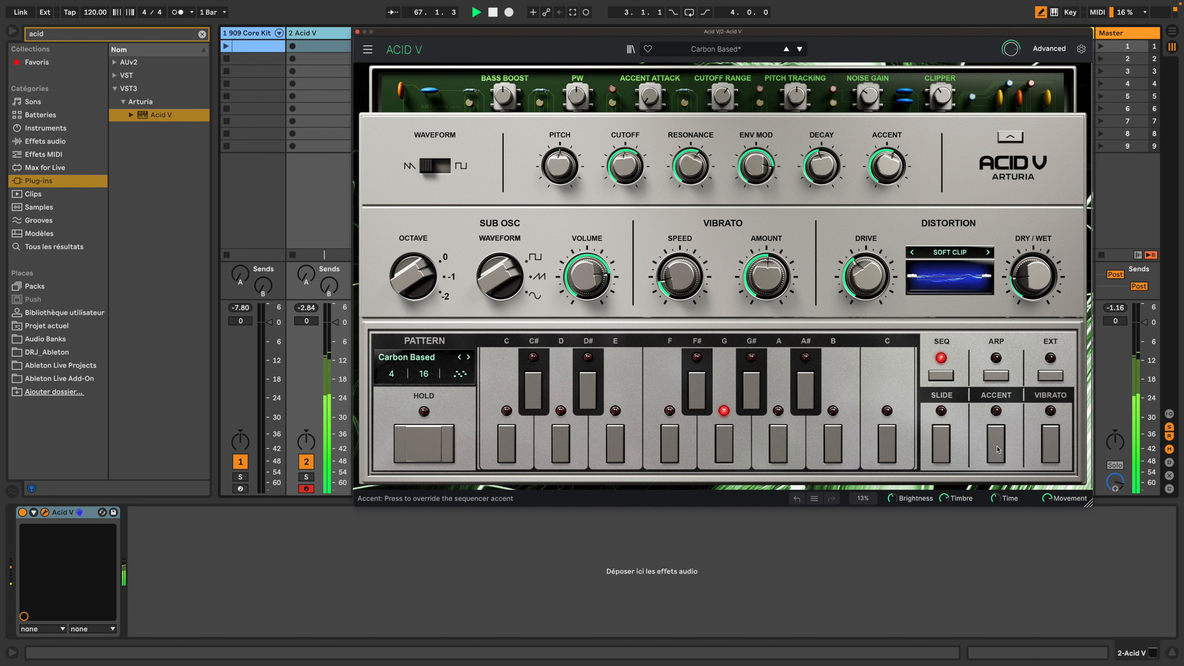
{"action": "left_click", "coordinate": [997, 449]}
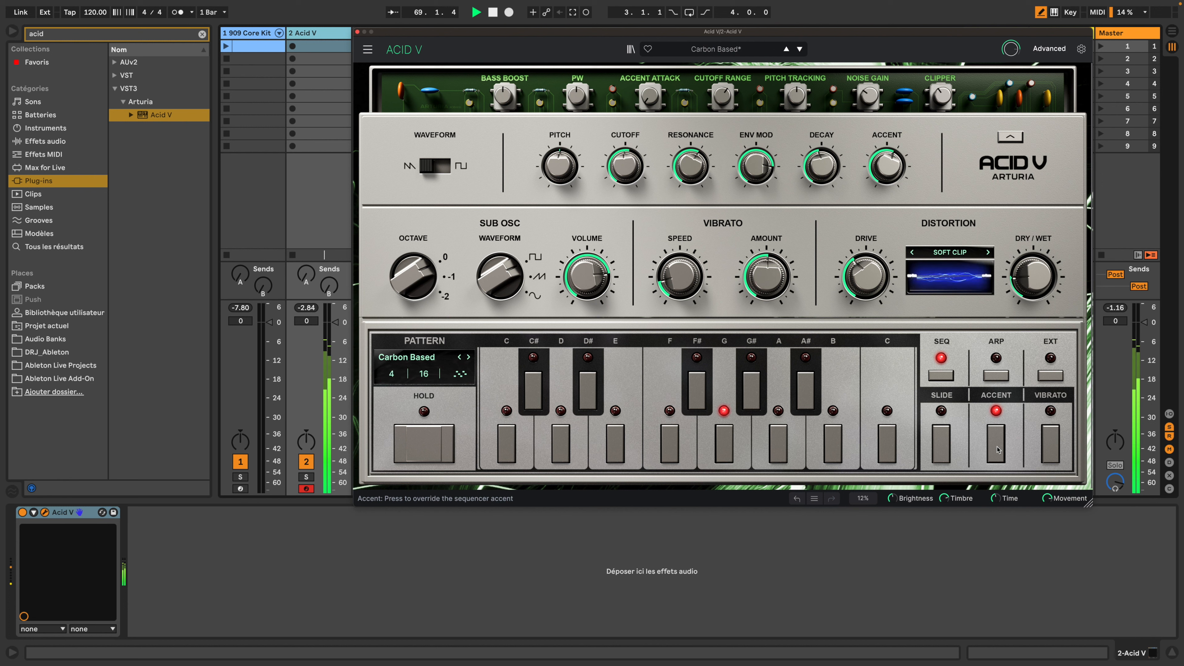
{"action": "left_click", "coordinate": [1050, 446]}
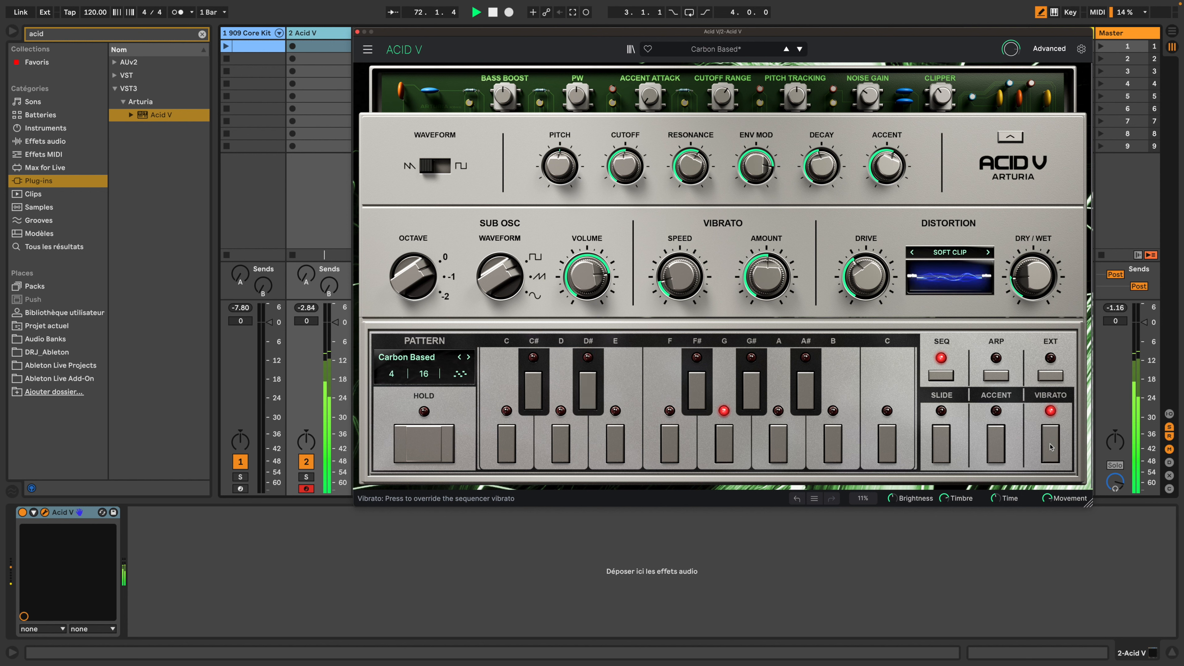
{"action": "left_click", "coordinate": [1051, 446]}
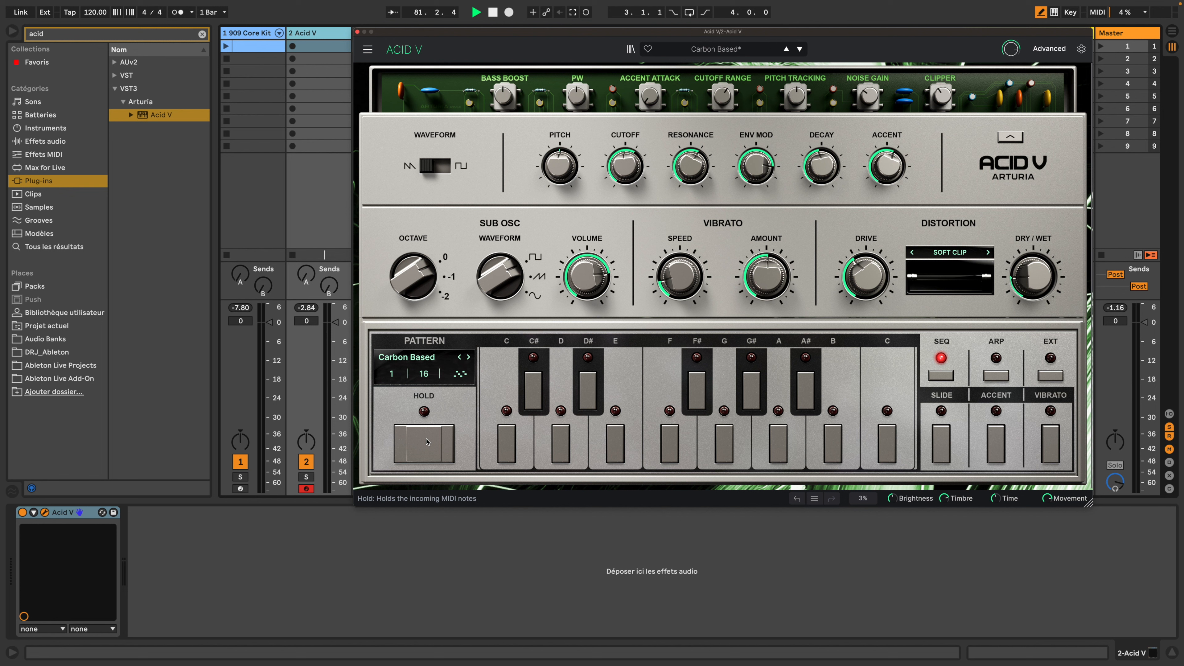
{"action": "left_click", "coordinate": [426, 443]}
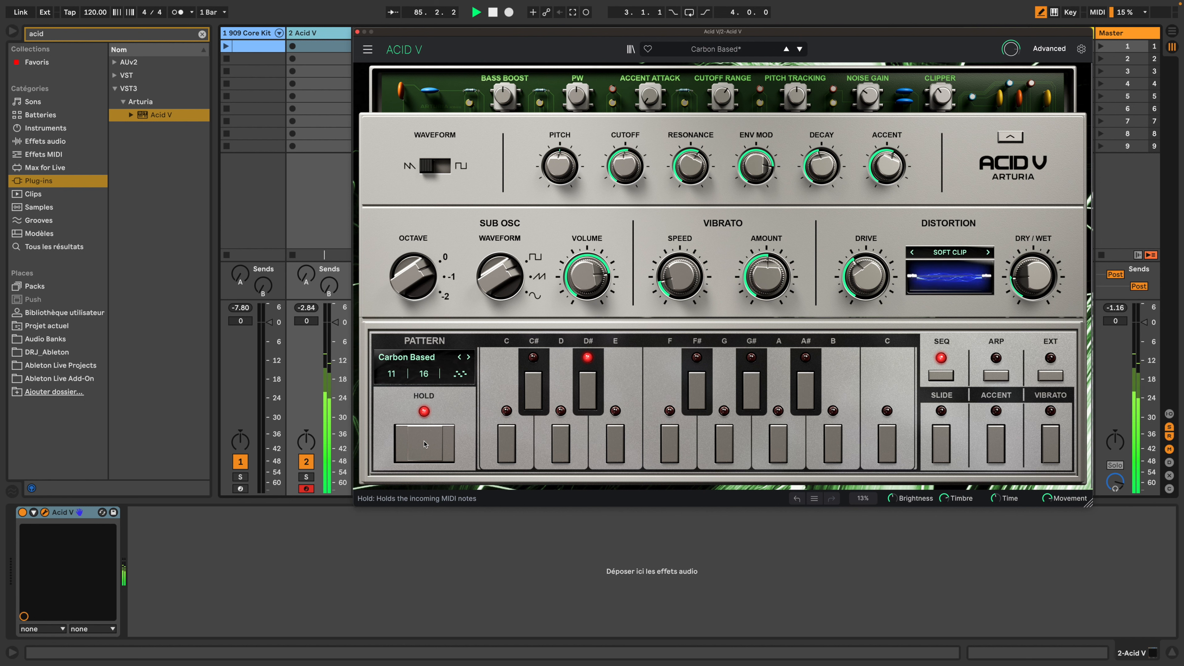
{"action": "left_click", "coordinate": [424, 443]}
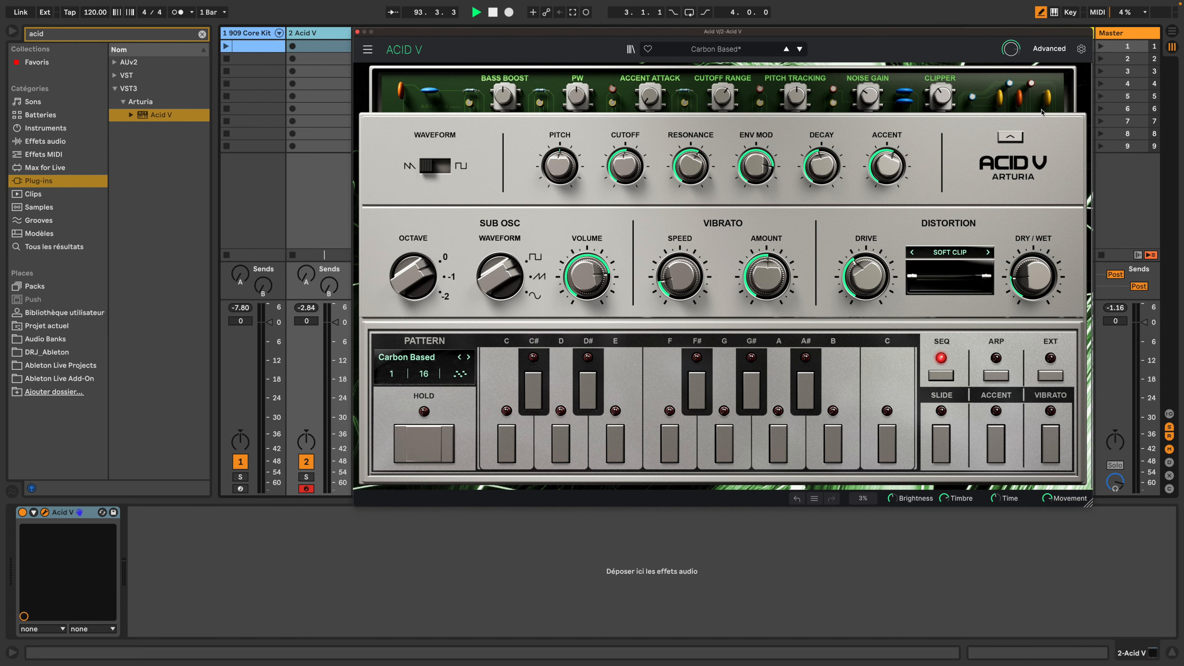
- Hide the circuit trimmers and show the advanced sequencer view
{"action": "left_click", "coordinate": [1010, 137]}
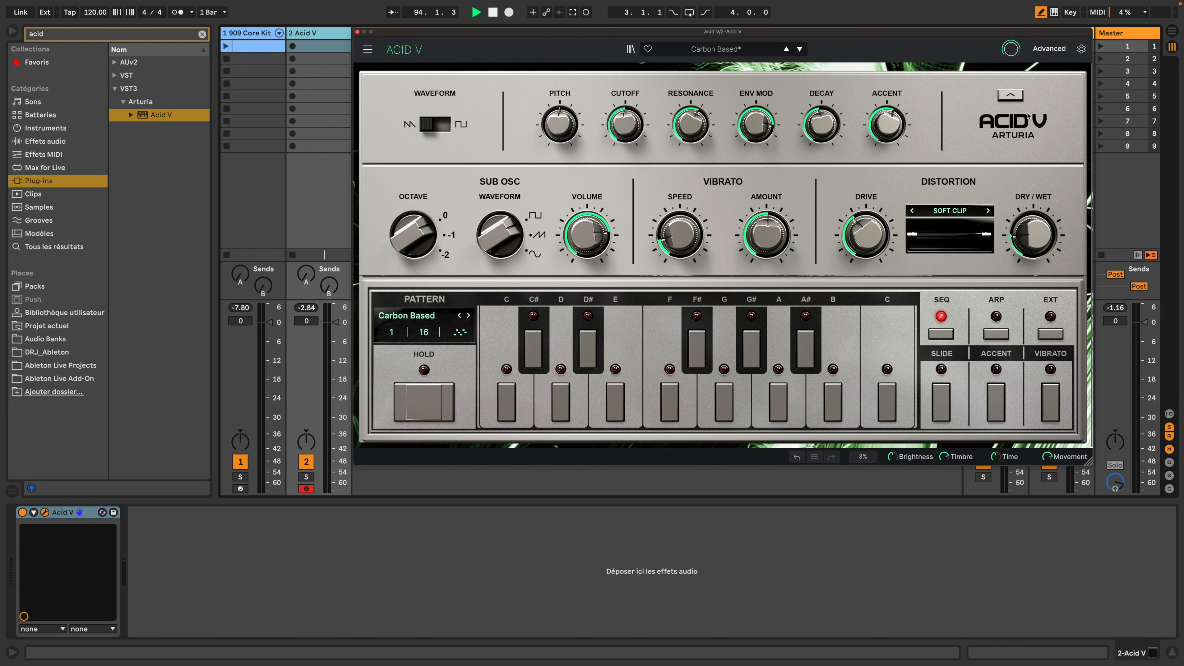
{"action": "left_click", "coordinate": [1051, 49]}
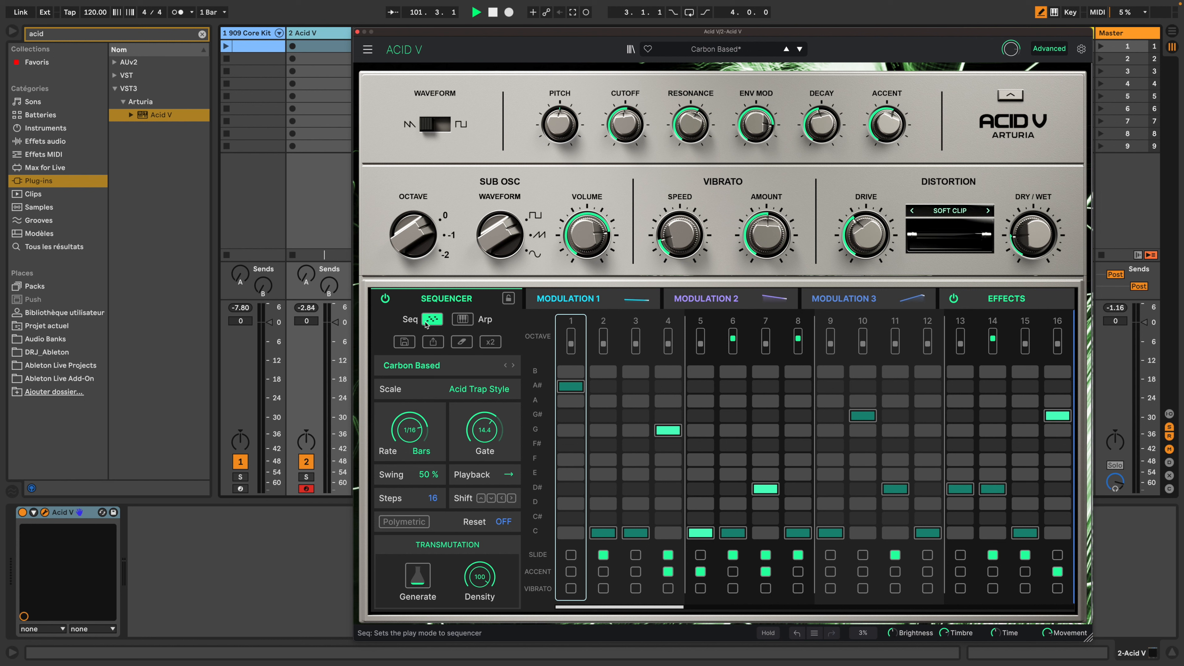
- Switch from sequencer to arpeggiator mode and back, and toggle the sequencer off and on
{"action": "left_click", "coordinate": [463, 319]}
{"action": "left_click", "coordinate": [431, 320]}
{"action": "left_click", "coordinate": [385, 299]}
{"action": "left_click", "coordinate": [385, 299]}
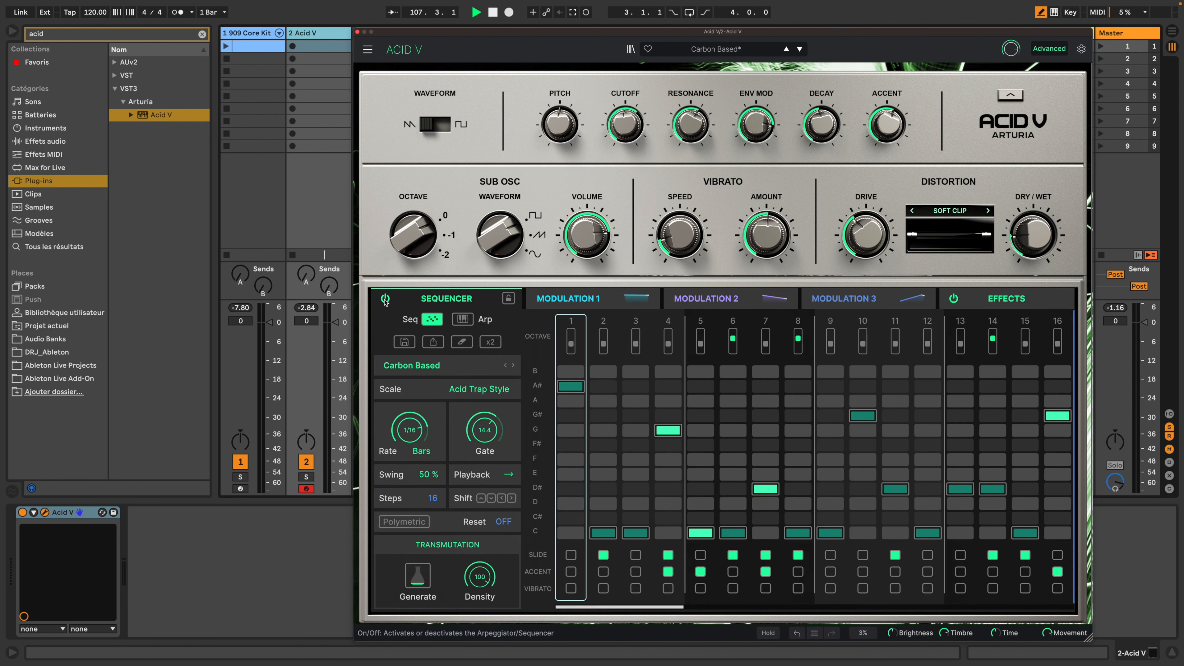
- Lock the sequencer with the Carbon Based sequence and step through the presets Ready For Kicks and Melodic Journey
{"action": "left_click", "coordinate": [508, 301]}
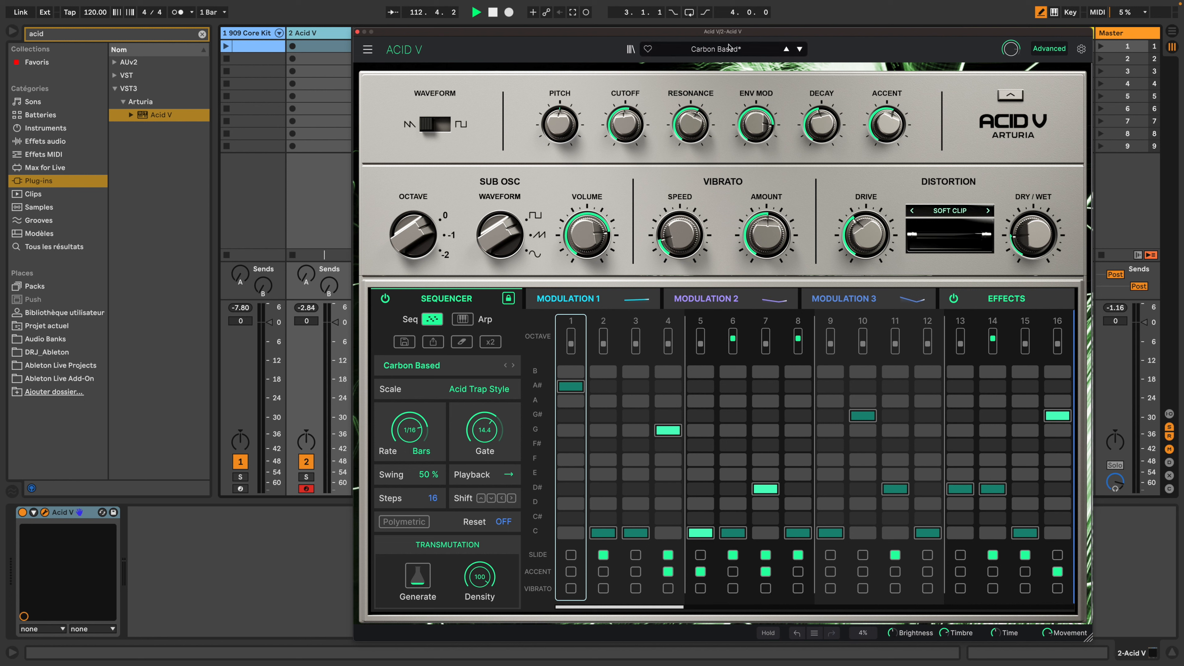
{"action": "left_click", "coordinate": [799, 49]}
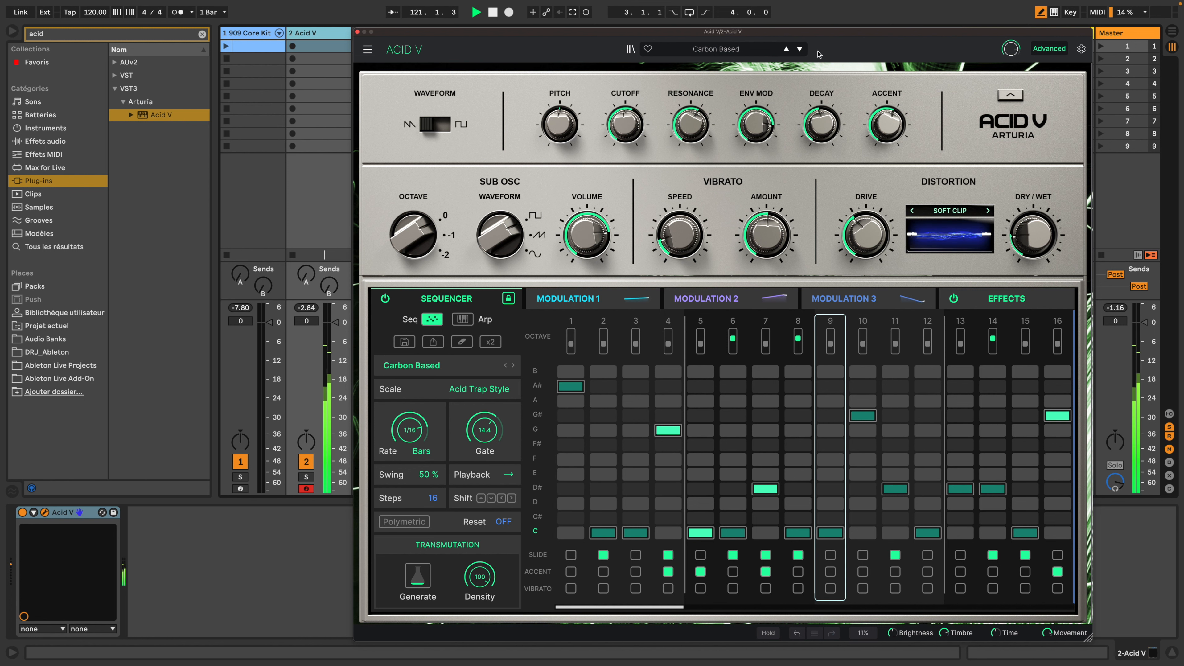
{"action": "left_click", "coordinate": [799, 50]}
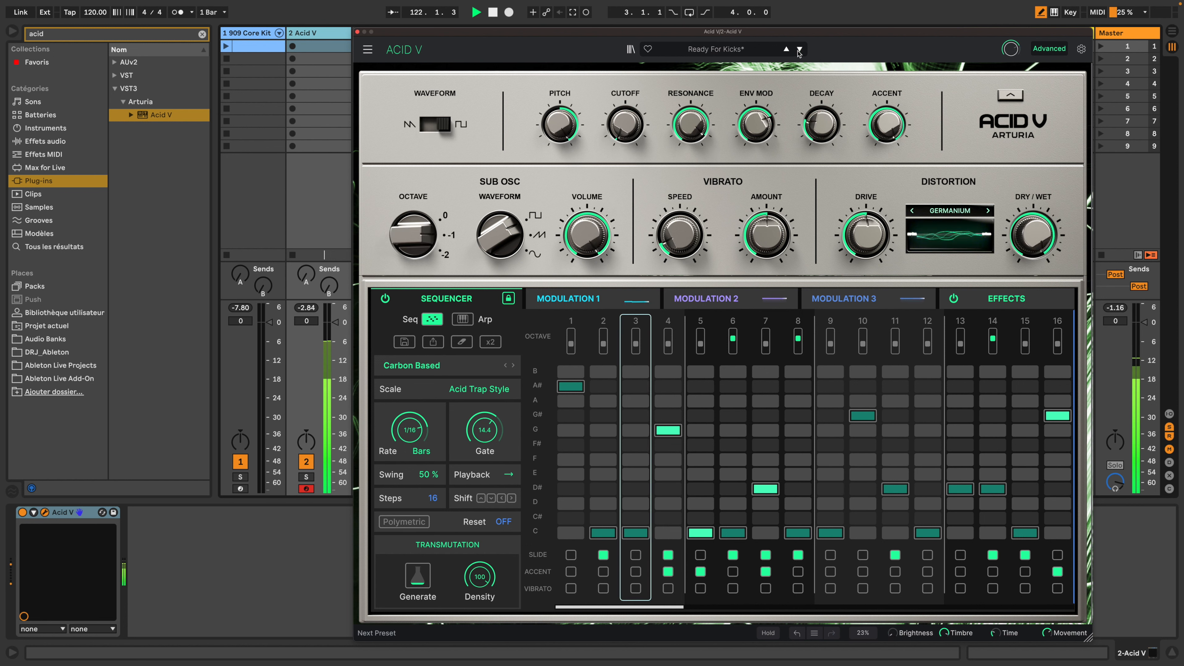
{"action": "left_click", "coordinate": [800, 50]}
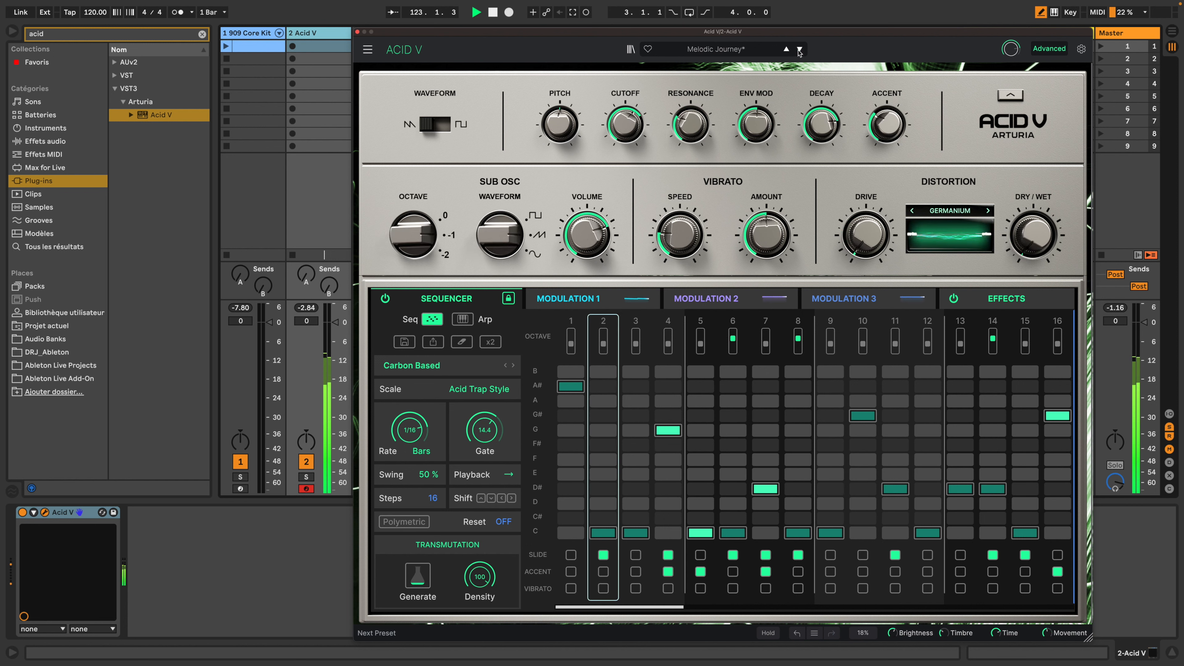
- Step through the presets Earth, Three Step and Pusher while the sequencer stays locked
{"action": "left_click", "coordinate": [799, 50]}
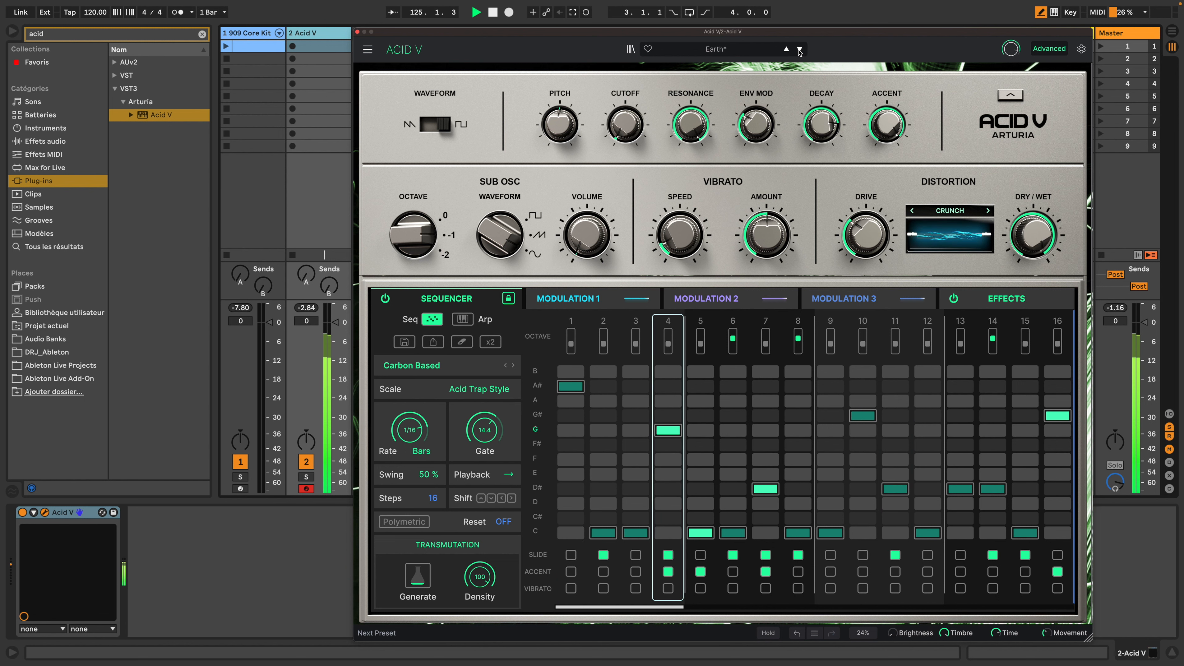
{"action": "left_click", "coordinate": [800, 49]}
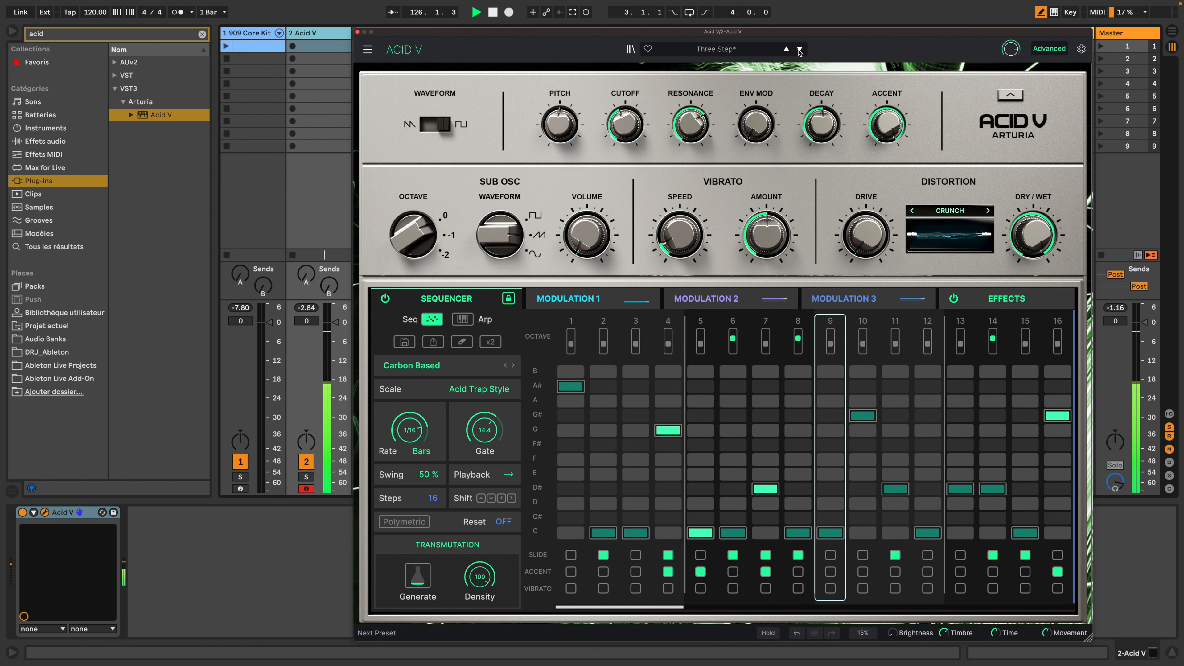
{"action": "left_click", "coordinate": [799, 50]}
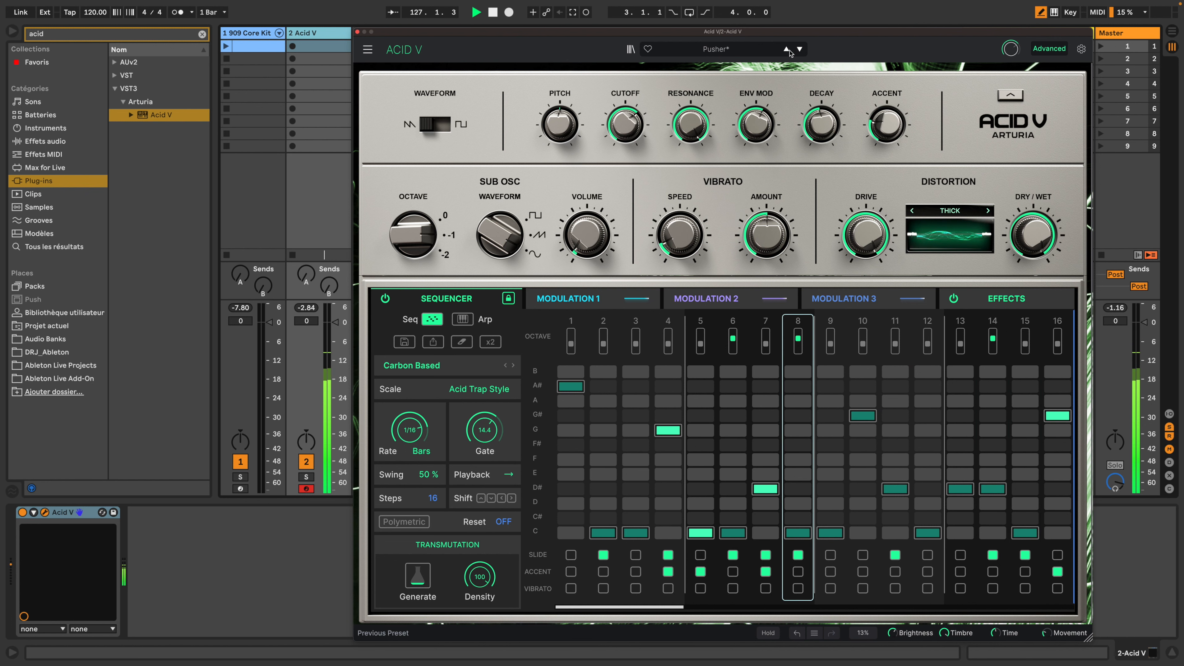
- View the list of all presets, close it, and step back through the presets to Carbon Based
{"action": "left_click", "coordinate": [748, 53]}
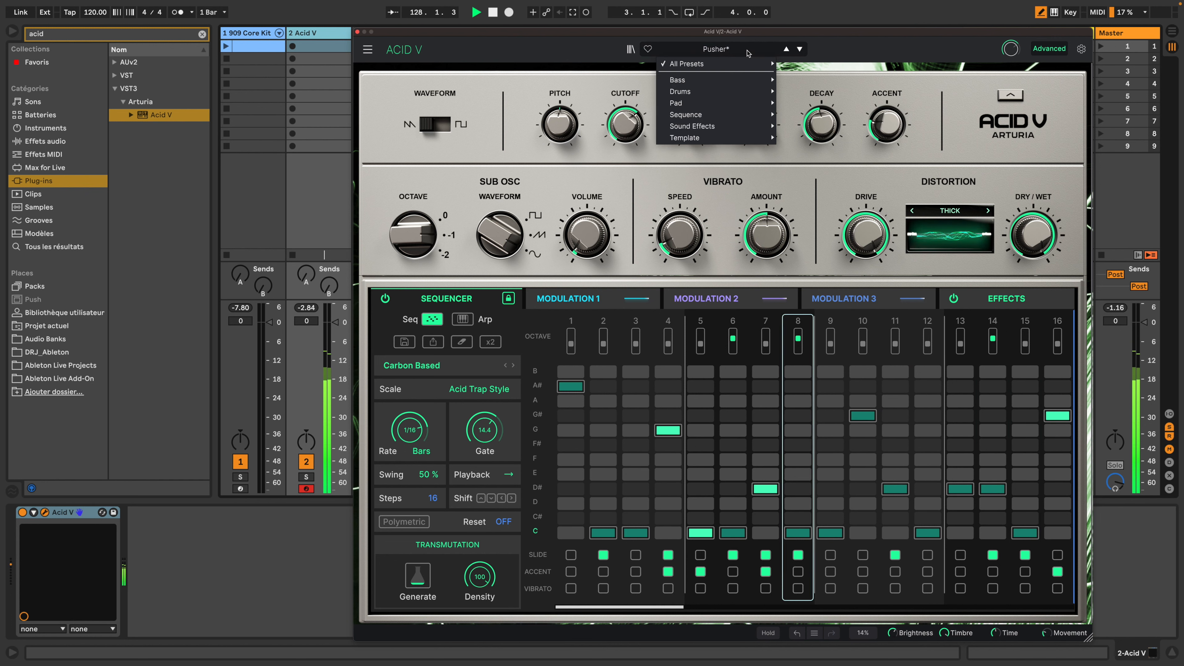
{"action": "mouse_move", "coordinate": [742, 69]}
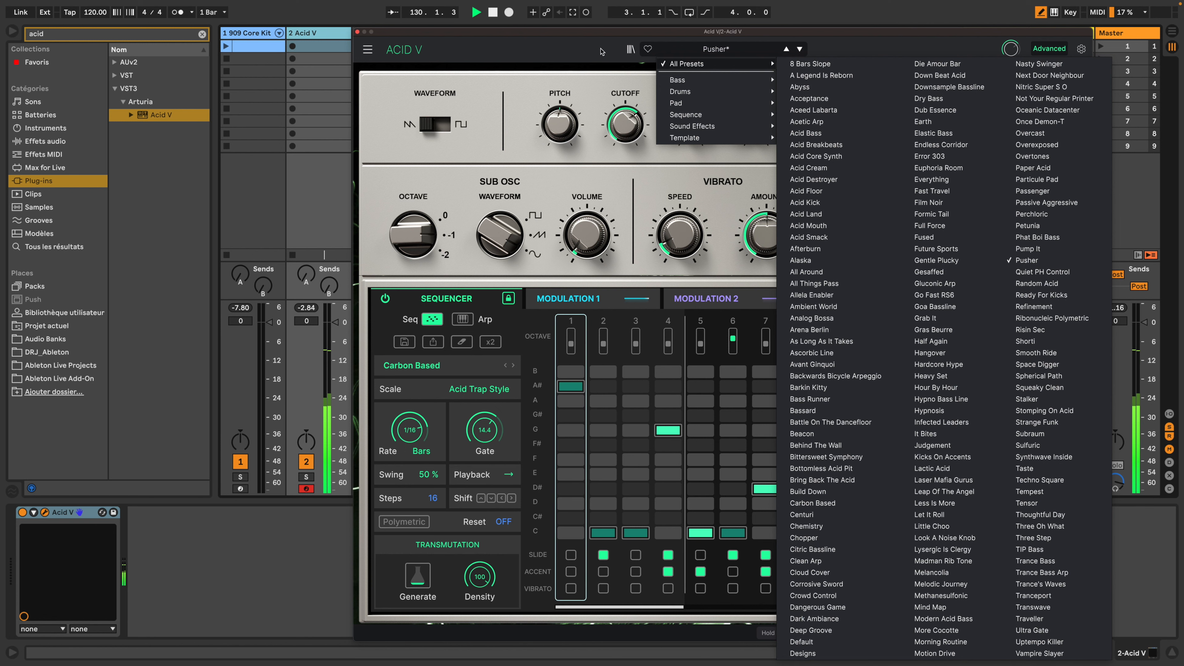
{"action": "left_click", "coordinate": [725, 53]}
{"action": "left_click", "coordinate": [786, 52]}
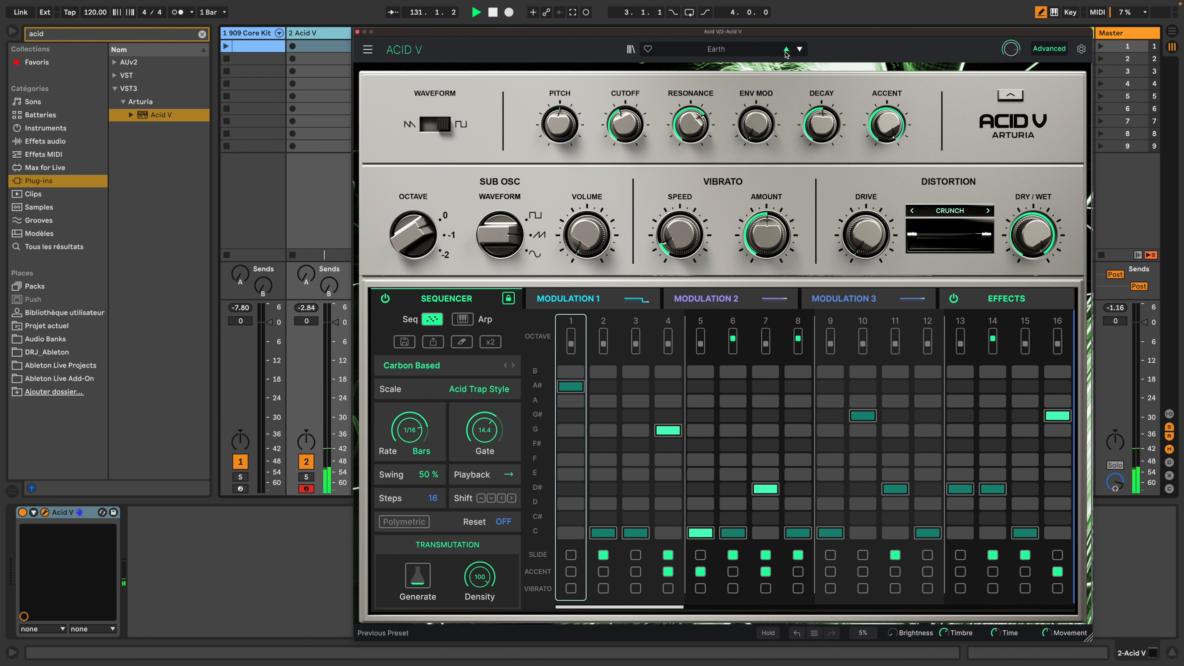
{"action": "left_click", "coordinate": [786, 51]}
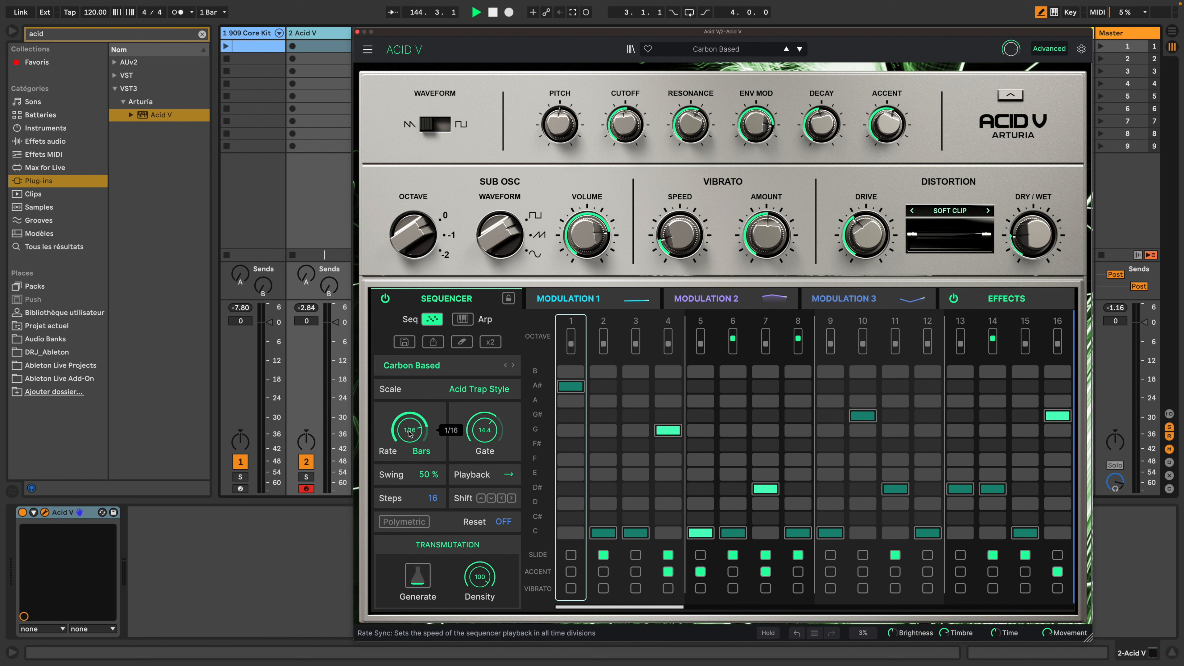
- Try sequencer rates of 1/4 and 1/32, return the rate to 1/16, and set the gate to 16.4
{"action": "left_click", "coordinate": [422, 456]}
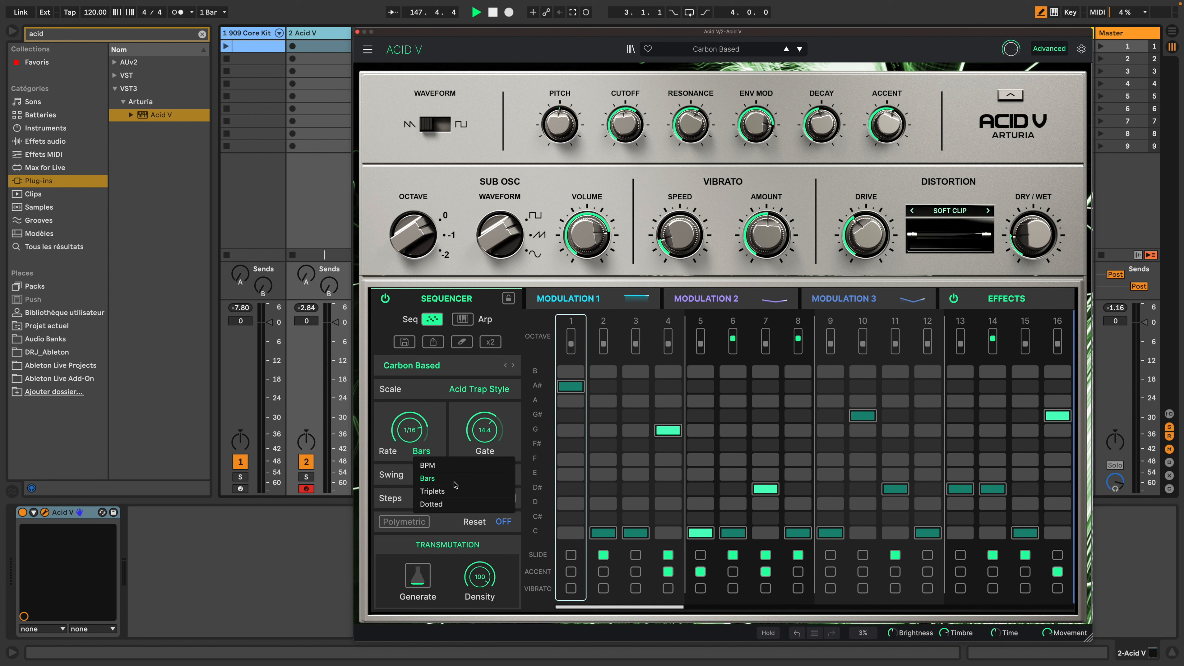
{"action": "left_click", "coordinate": [437, 443]}
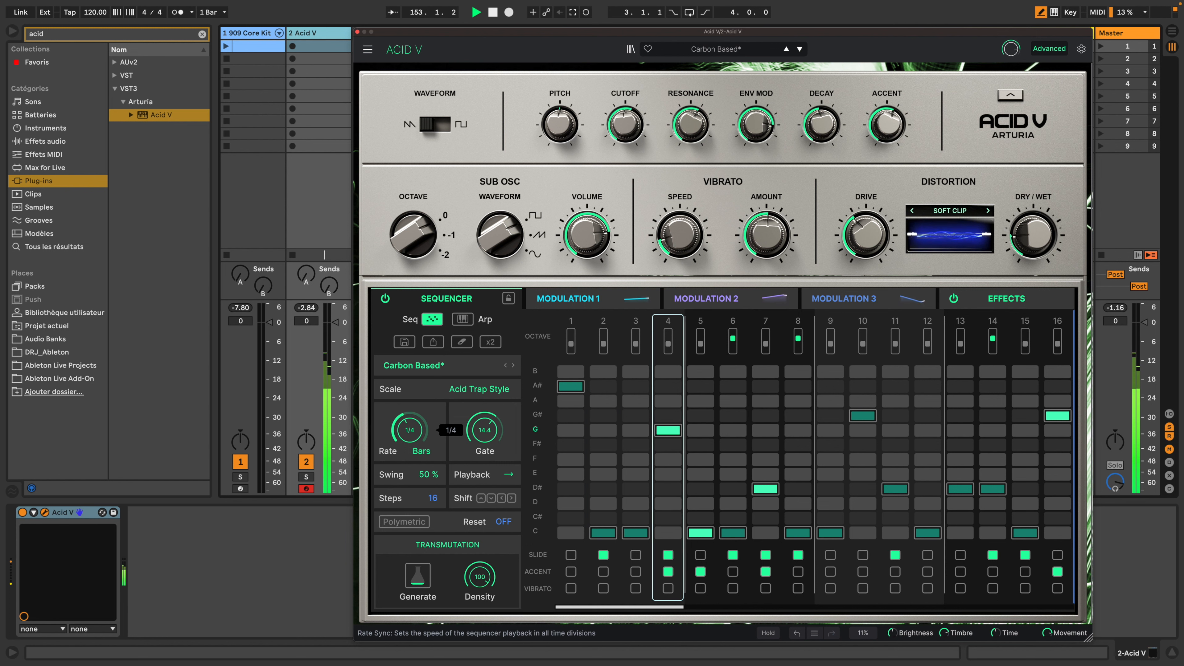
{"action": "left_click_drag", "start_coordinate": [410, 431], "coordinate": [413, 437]}
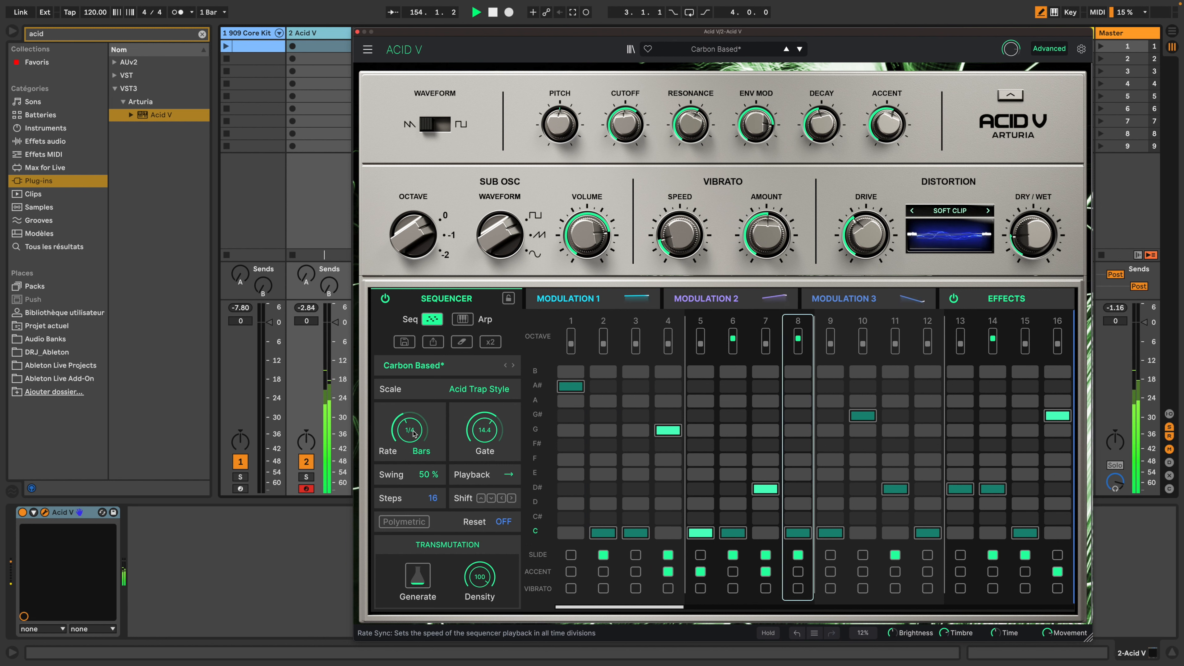
{"action": "left_click_drag", "start_coordinate": [411, 429], "coordinate": [410, 418]}
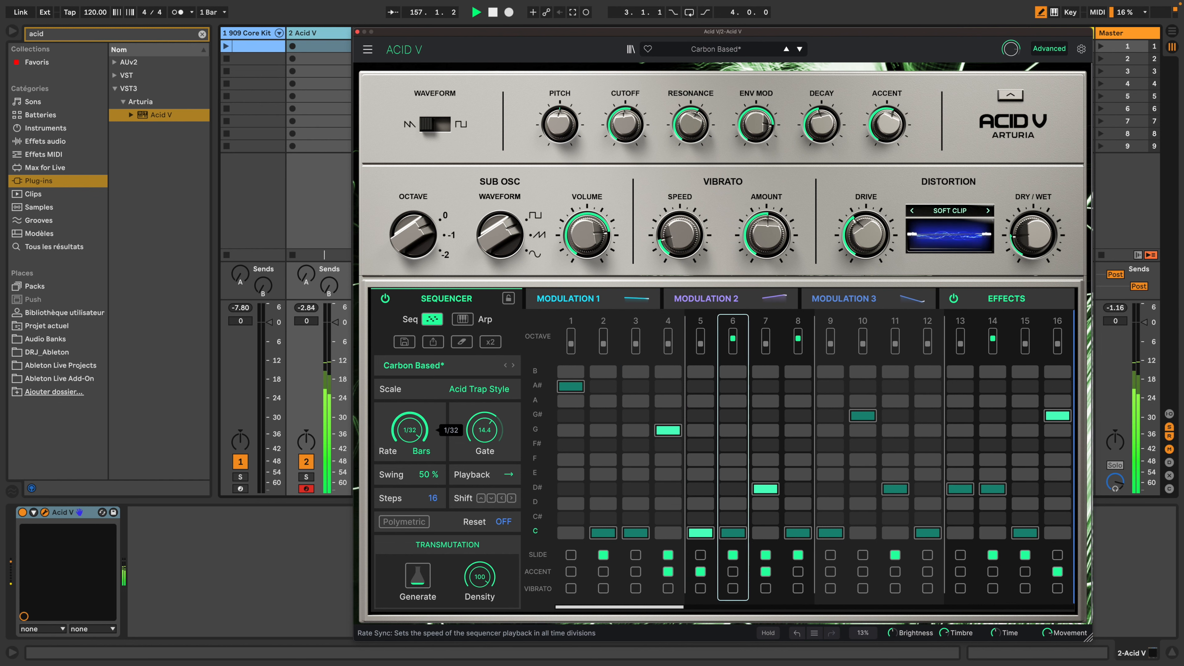
{"action": "left_click_drag", "start_coordinate": [412, 431], "coordinate": [412, 436]}
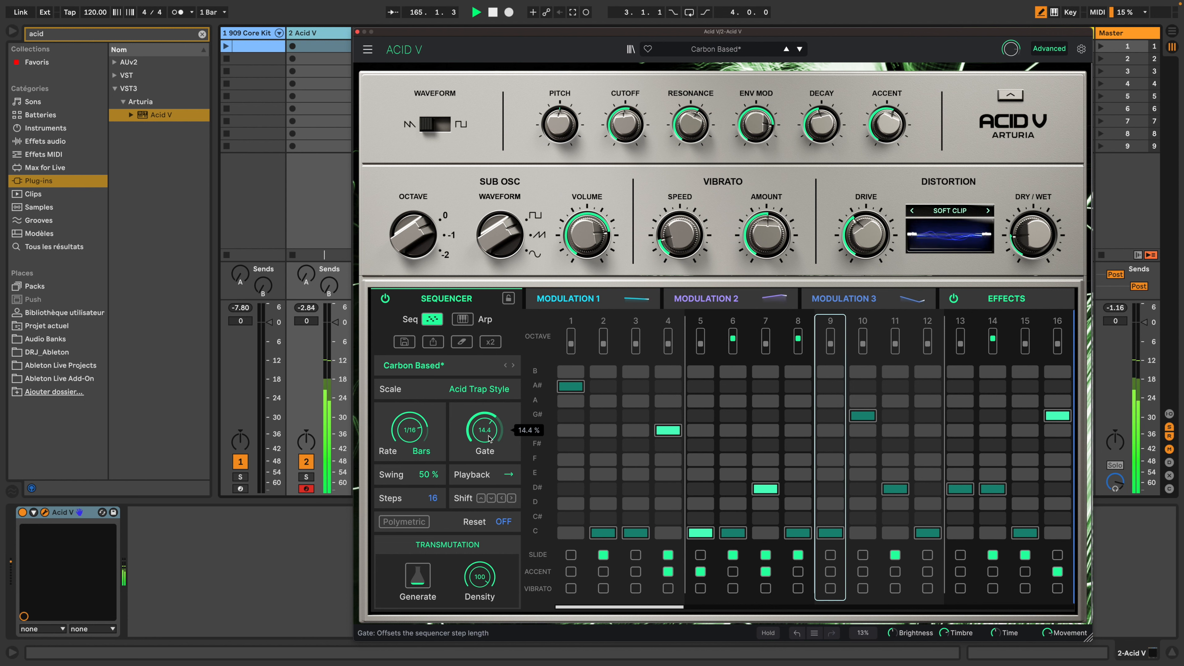
{"action": "mouse_move", "coordinate": [484, 430]}
{"action": "left_mouse_down"}
{"action": "mouse_move", "coordinate": [485, 506]}
{"action": "mouse_move", "coordinate": [485, 390]}
{"action": "mouse_move", "coordinate": [486, 428]}
{"action": "left_mouse_up"}
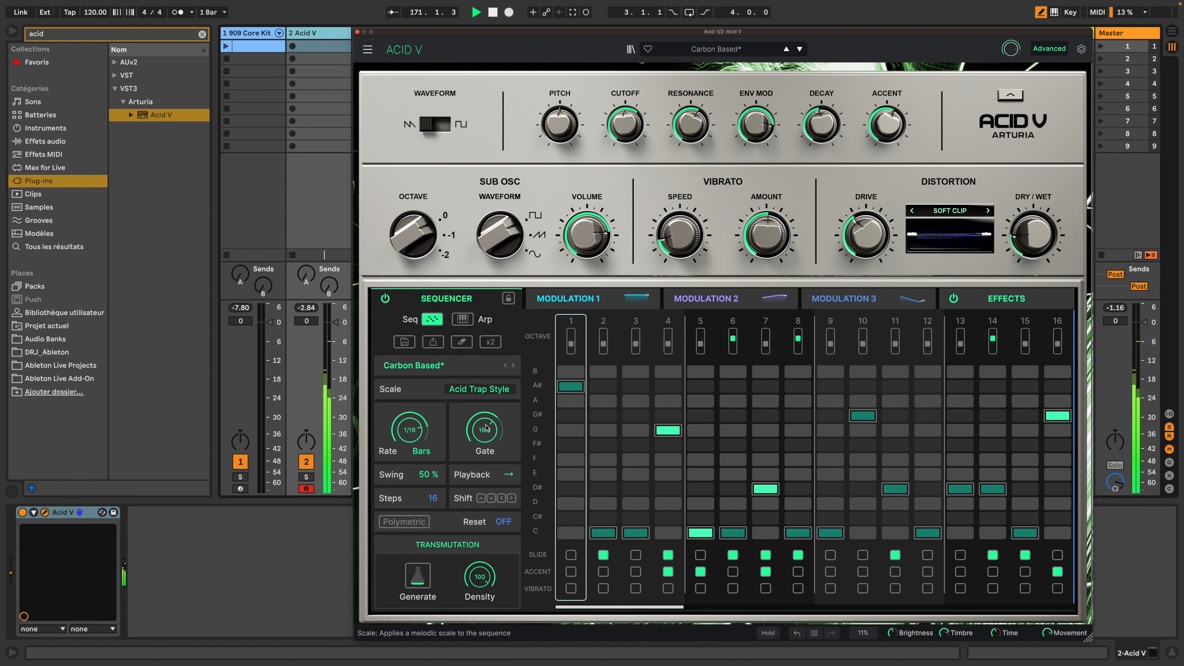
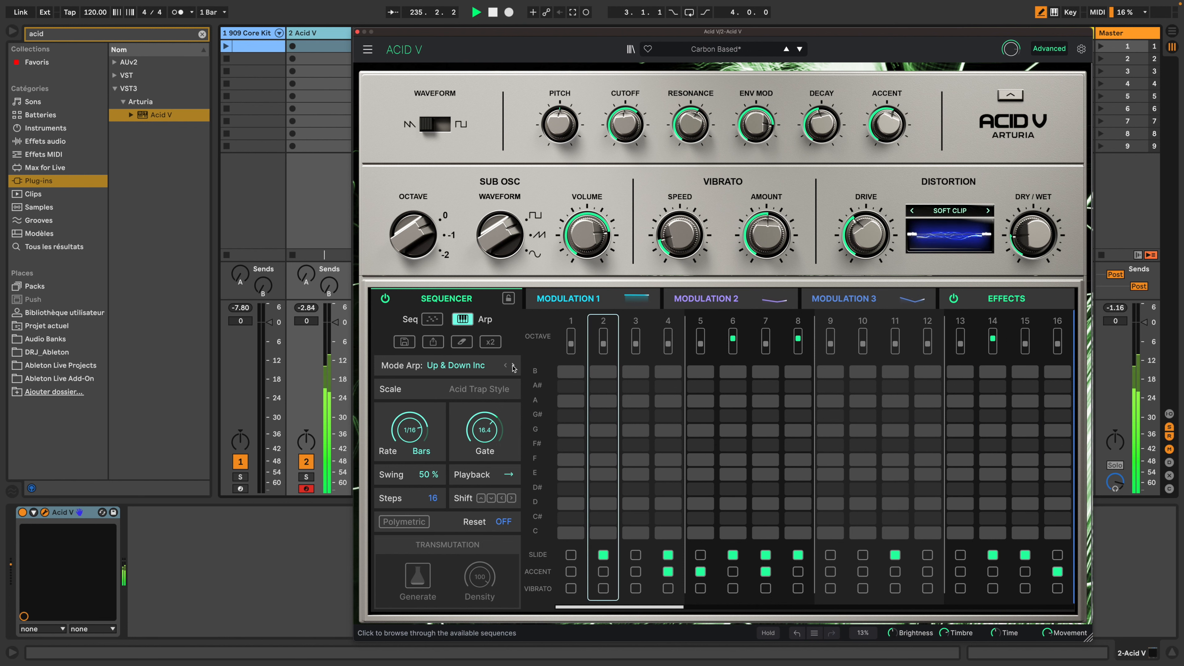
- Step the arpeggiator mode through Up & Down Exc and Random to Order
{"action": "left_click", "coordinate": [514, 366]}
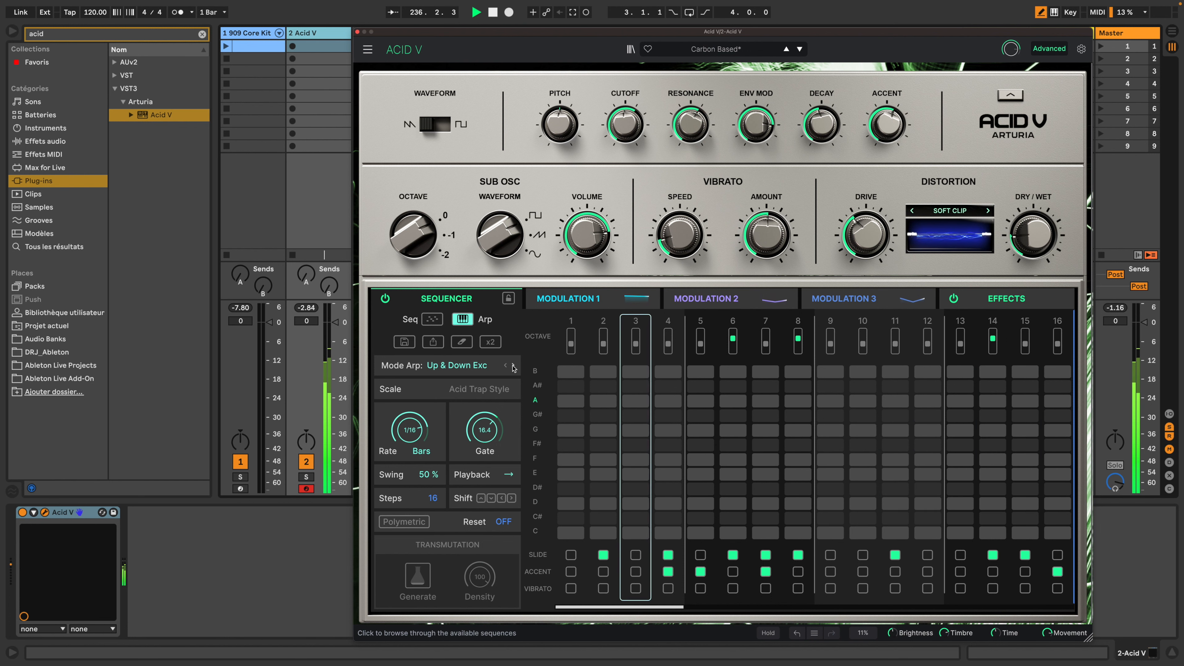
{"action": "left_click", "coordinate": [513, 366]}
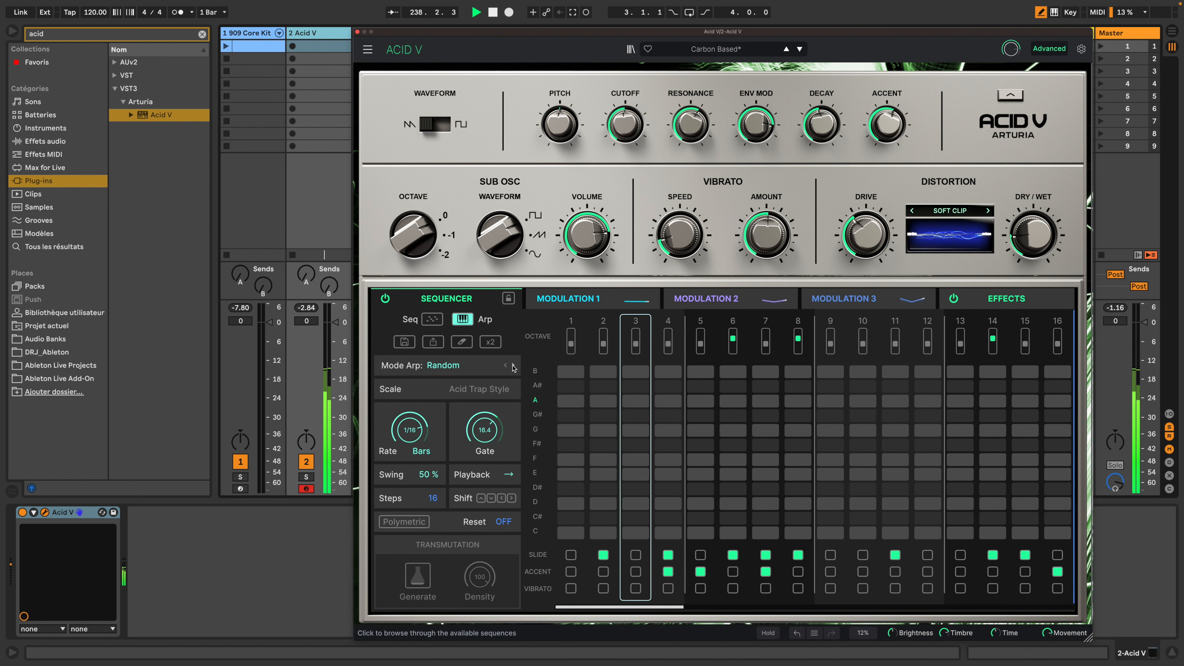
{"action": "left_click", "coordinate": [514, 367]}
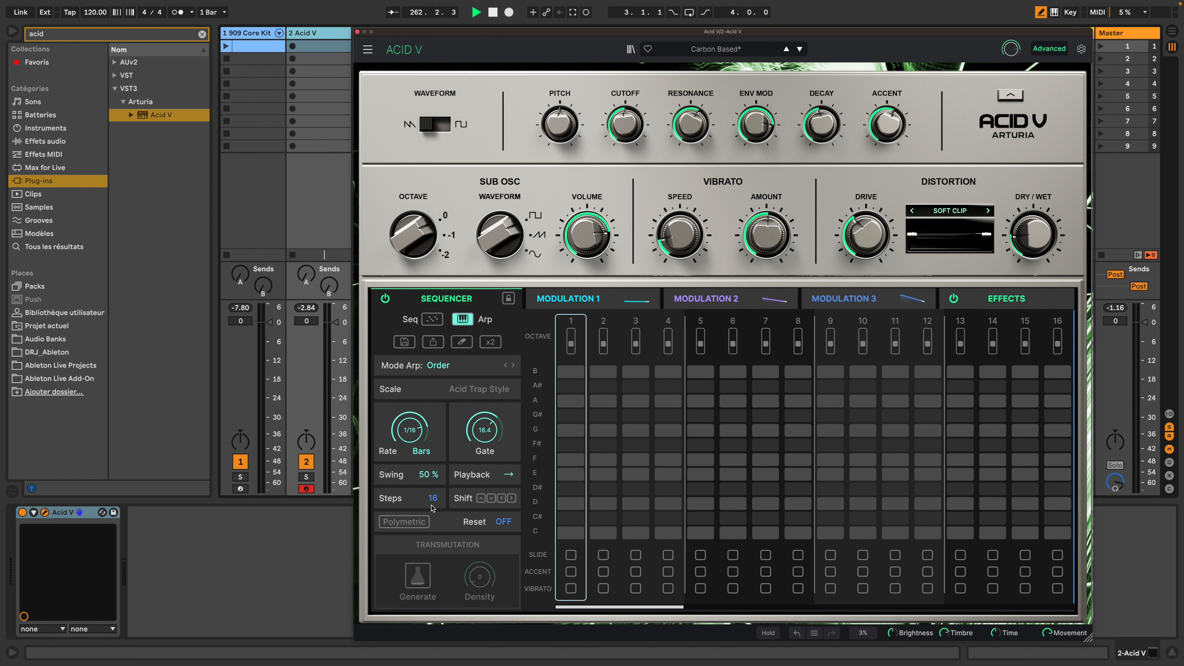
- Return to sequencer mode and fill the 16 steps with notes, including C on step 11, E on step 12 and C on step 16
{"action": "left_click", "coordinate": [433, 320]}
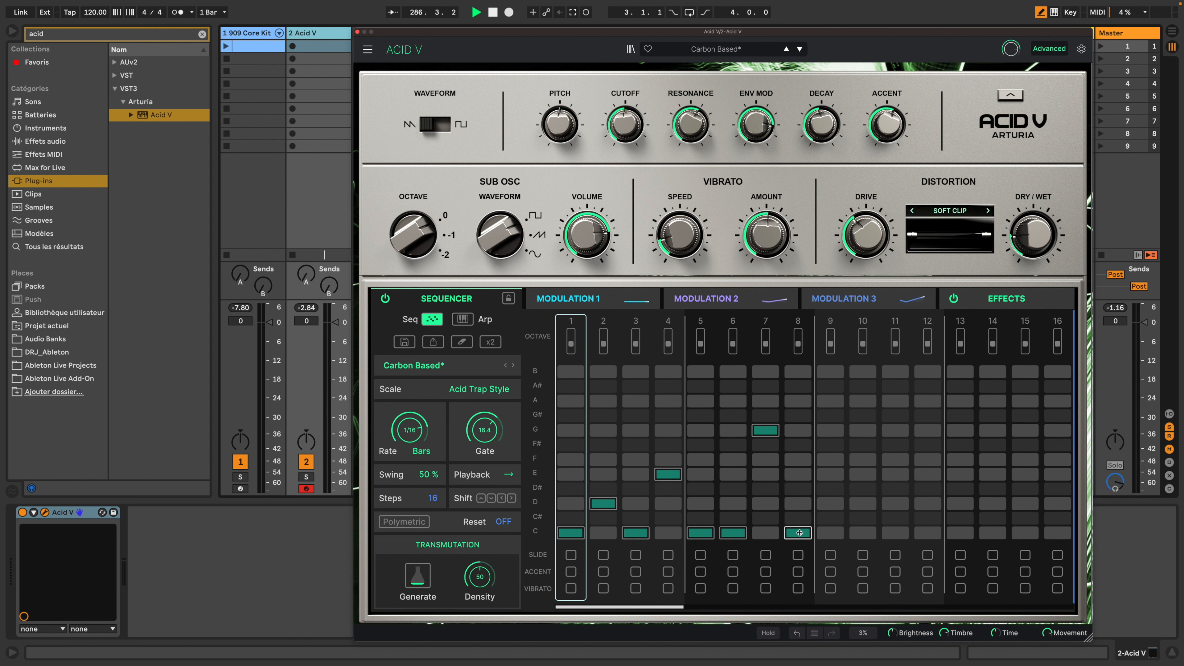
{"action": "left_click", "coordinate": [896, 533]}
{"action": "left_click", "coordinate": [926, 475]}
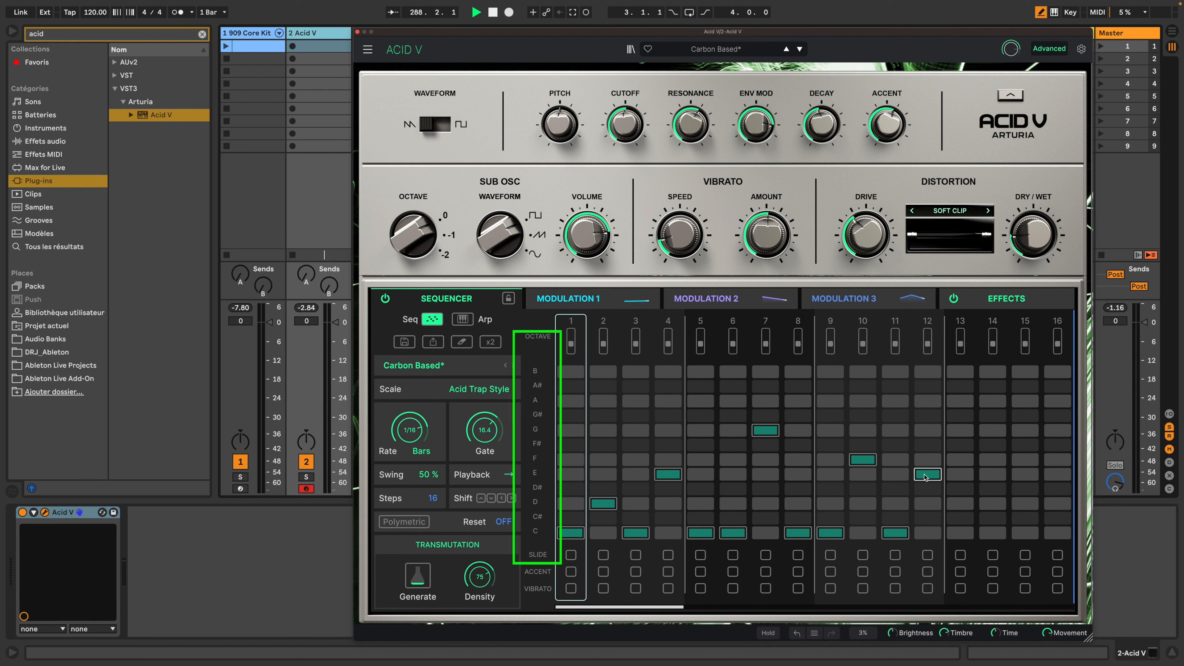
{"action": "left_click", "coordinate": [1056, 534]}
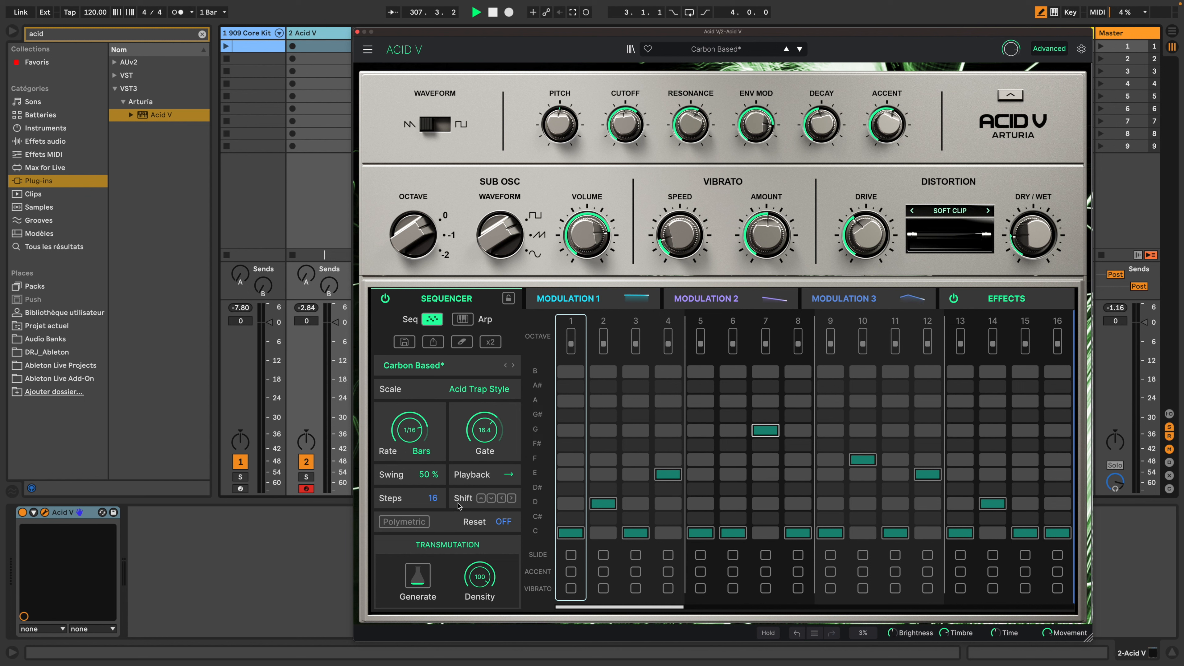
- Transpose the whole sequence up three semitones and back down three semitones
{"action": "left_click", "coordinate": [480, 498]}
{"action": "left_click", "coordinate": [481, 498]}
{"action": "left_click", "coordinate": [480, 498]}
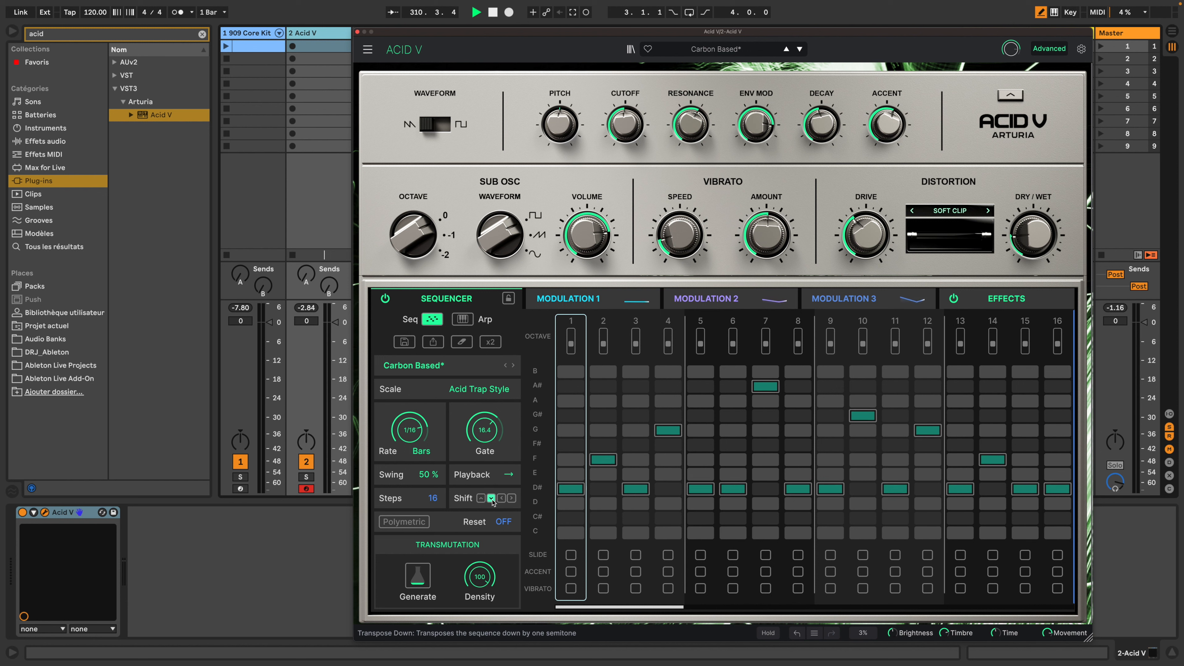
{"action": "left_click", "coordinate": [491, 498]}
{"action": "left_click", "coordinate": [491, 498]}
{"action": "left_click", "coordinate": [491, 498]}
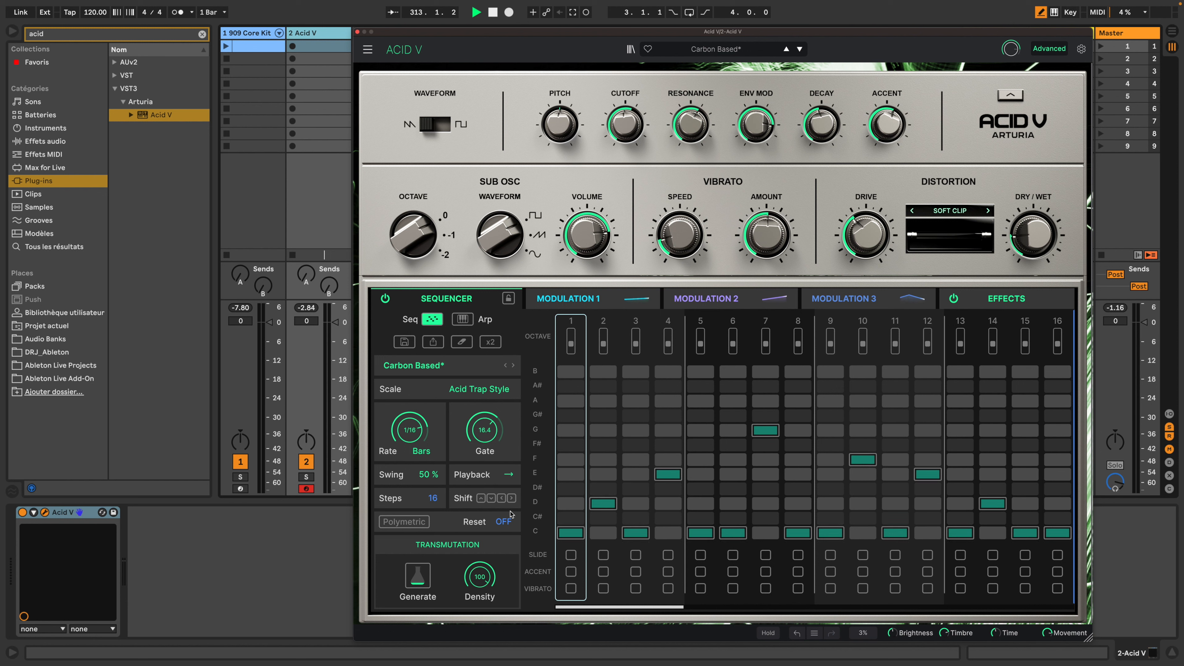
- Shift the sequence forward and backward by single steps, ending at its original position
{"action": "left_click", "coordinate": [513, 498]}
{"action": "left_click", "coordinate": [503, 498]}
{"action": "left_click", "coordinate": [502, 498]}
{"action": "left_click", "coordinate": [512, 498]}
{"action": "left_click", "coordinate": [502, 499]}
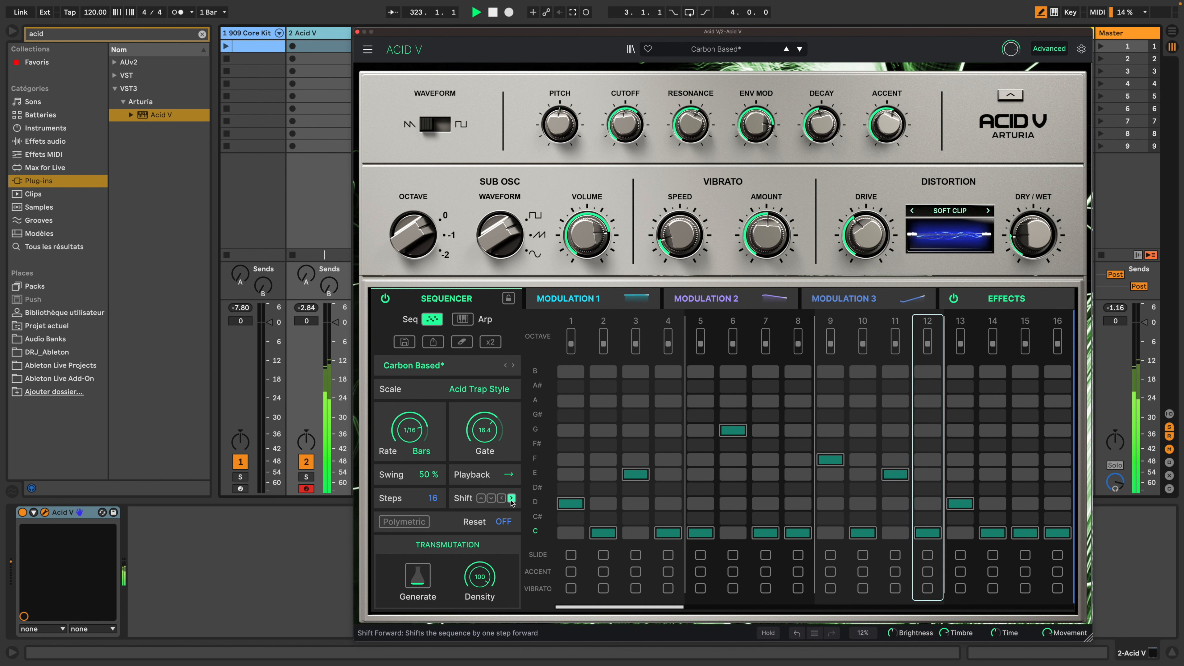
{"action": "left_click", "coordinate": [512, 498]}
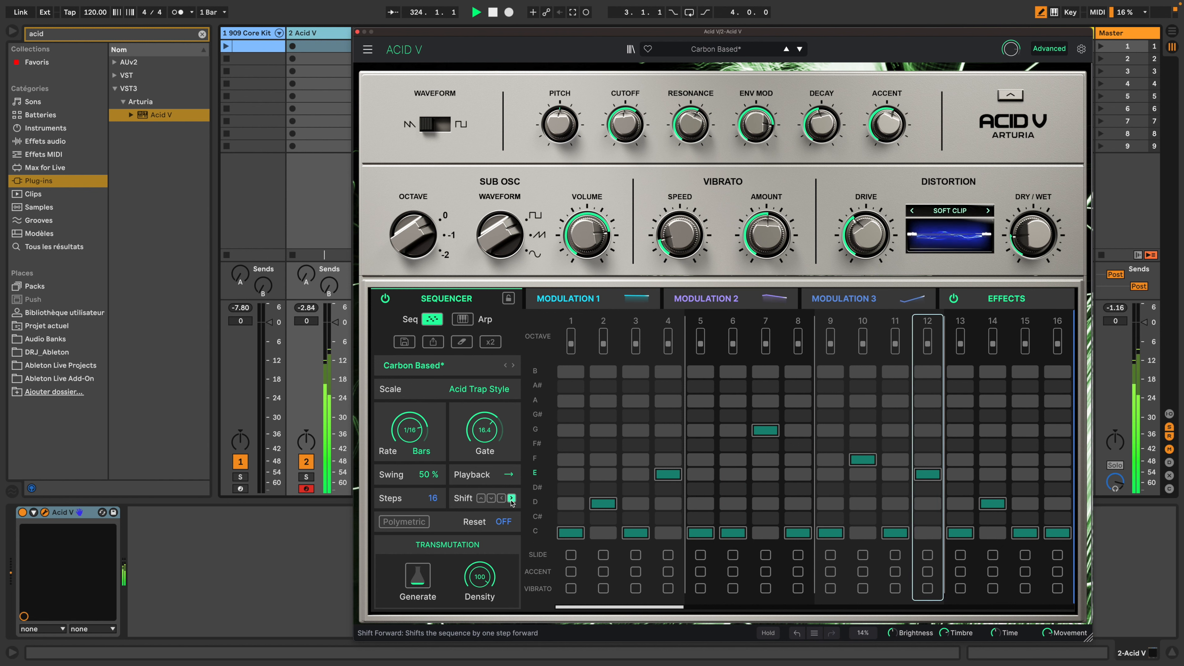
- Shift the sequence forward by four steps and transpose it up two semitones
{"action": "left_click", "coordinate": [512, 498]}
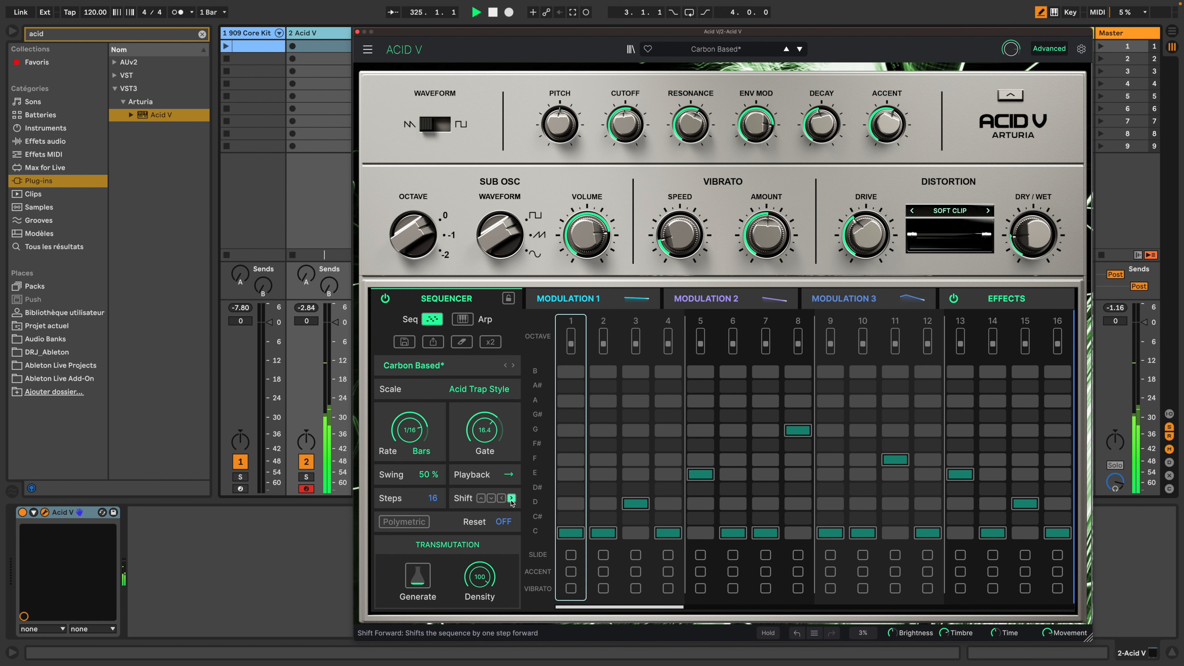
{"action": "left_click", "coordinate": [512, 498]}
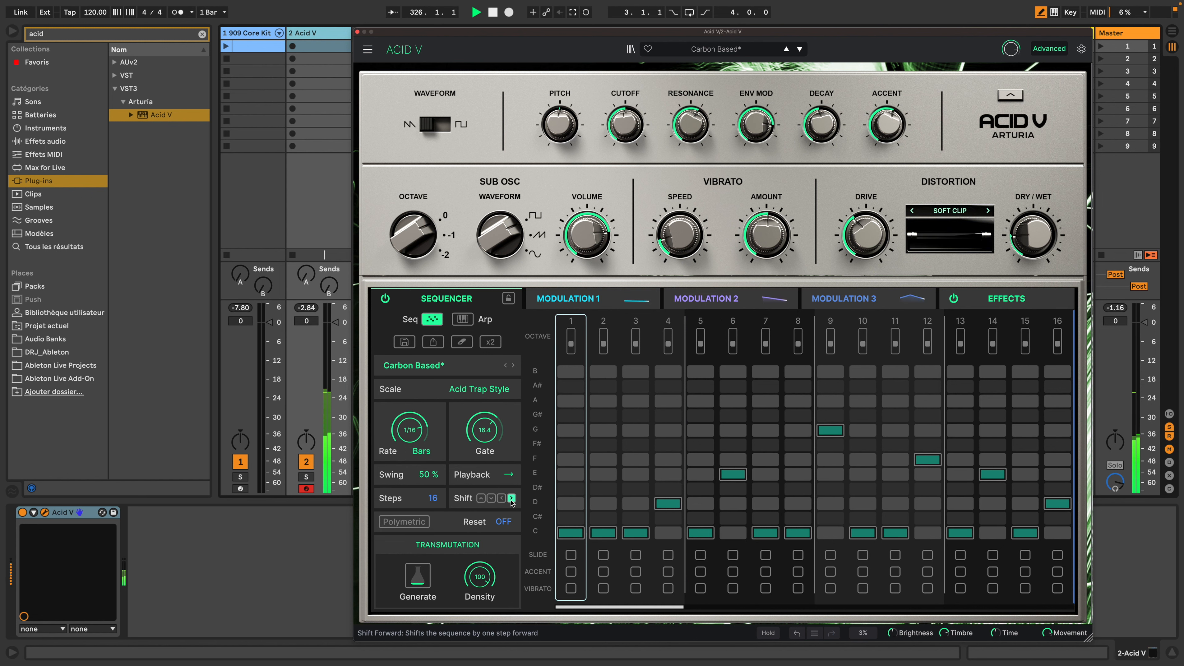
{"action": "left_click", "coordinate": [512, 498]}
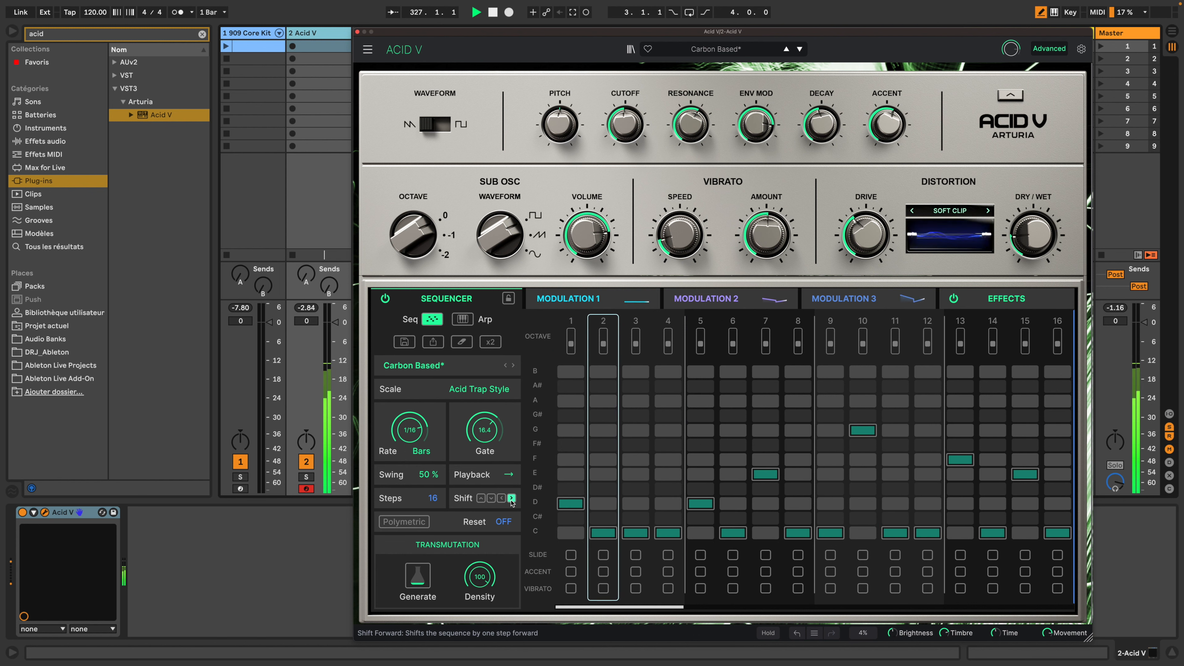
{"action": "left_click", "coordinate": [512, 498]}
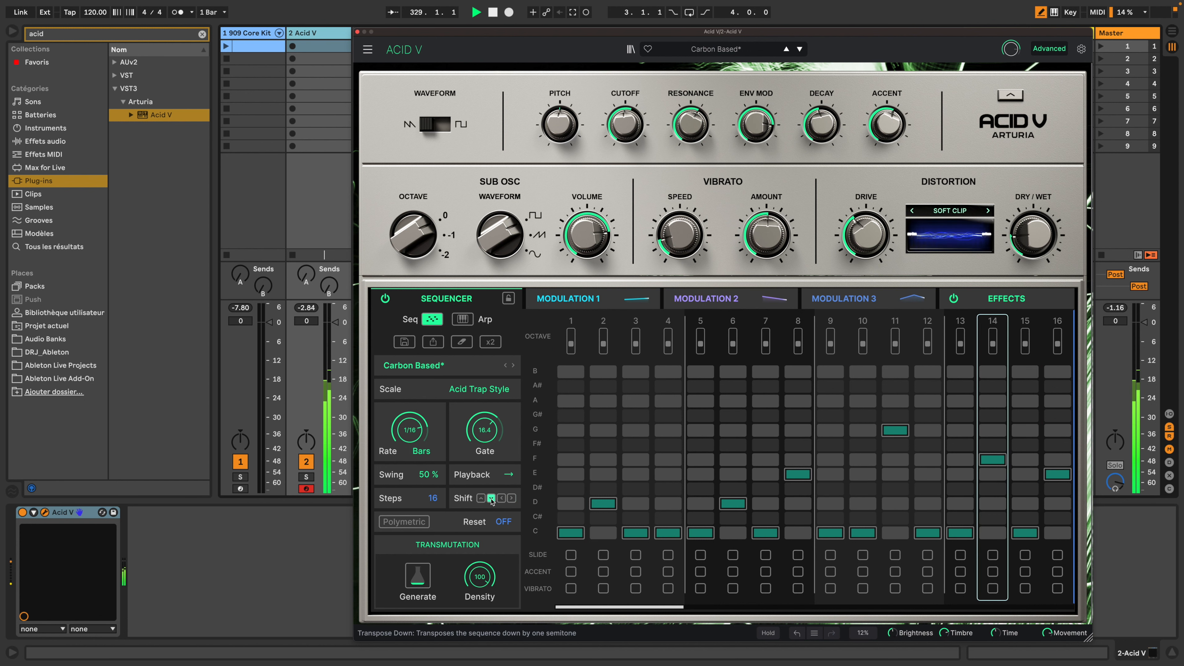
{"action": "left_click", "coordinate": [481, 499]}
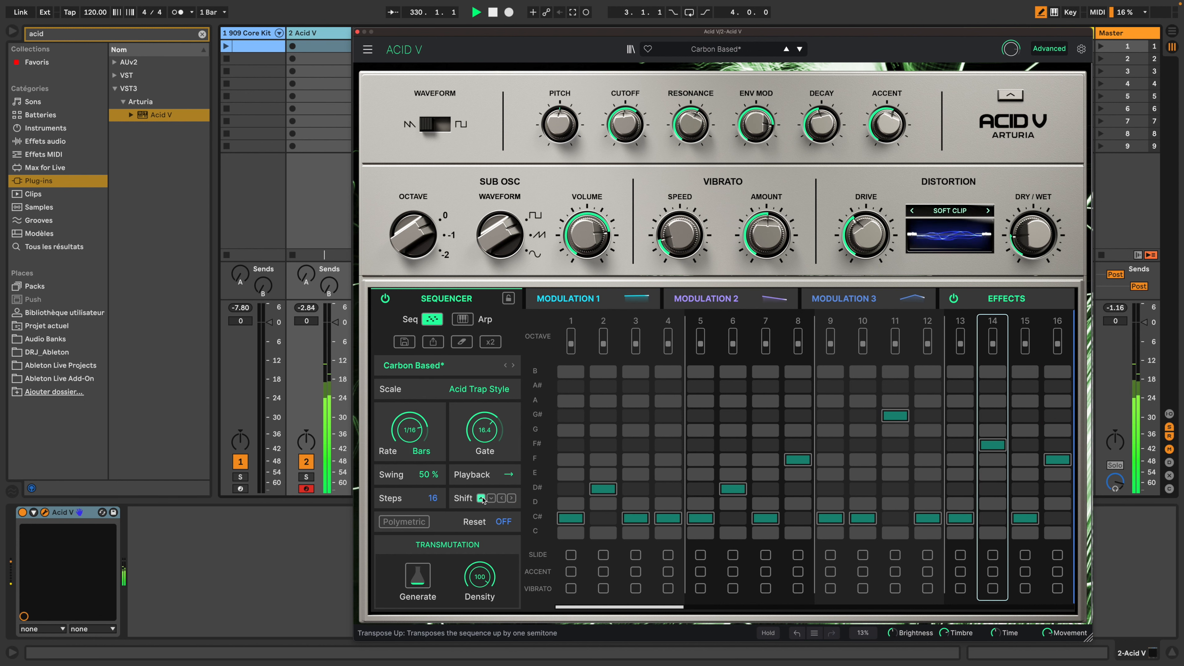
{"action": "left_click", "coordinate": [481, 498]}
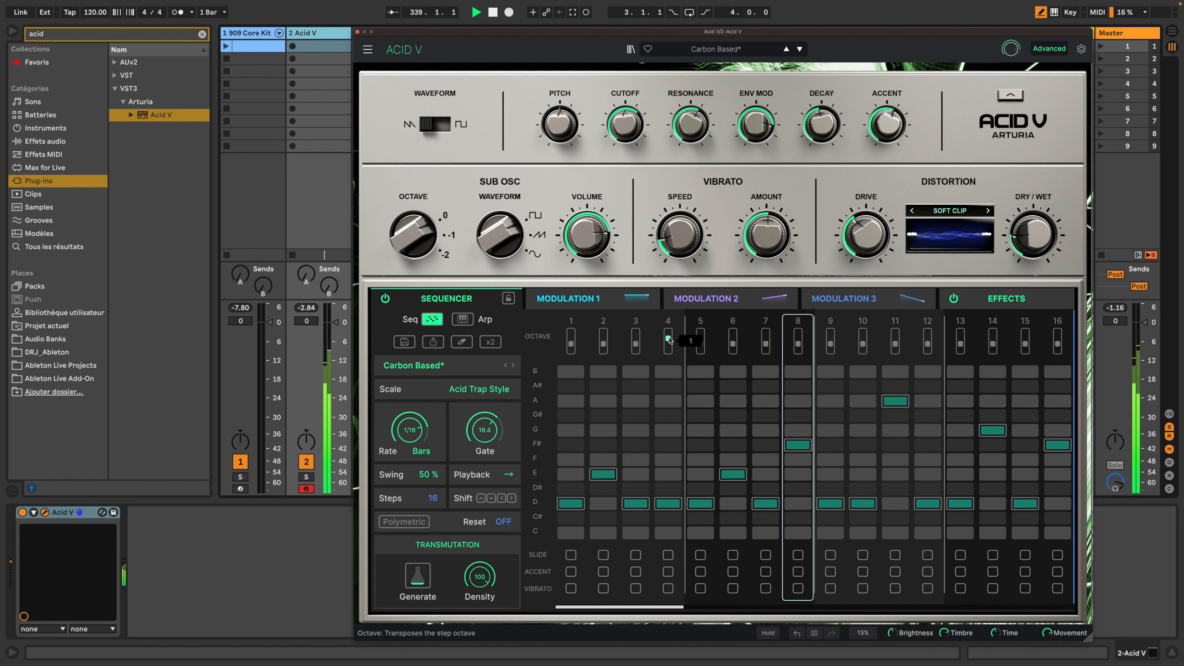
- Try octave values 2 and -1 on step 4 before setting it to 1, and set the octave of step 8 to -1
{"action": "scroll", "coordinate": [669, 337], "scroll_direction": "up", "scroll_amount": 1}
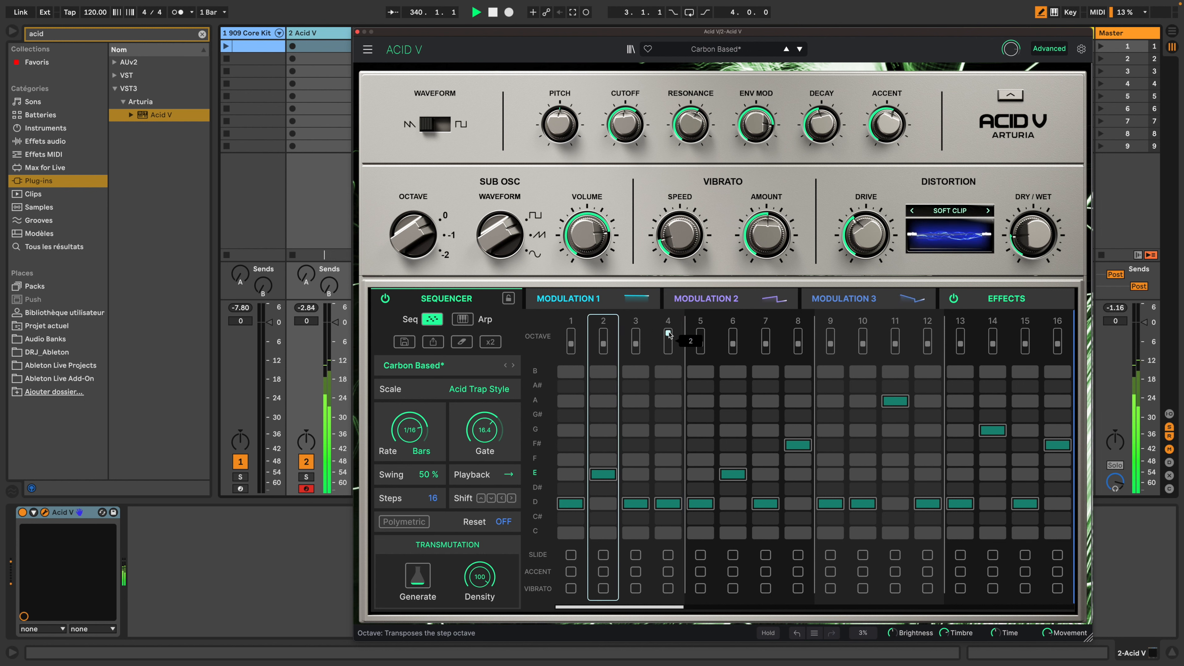
{"action": "scroll", "coordinate": [668, 346], "scroll_direction": "down", "scroll_amount": 3}
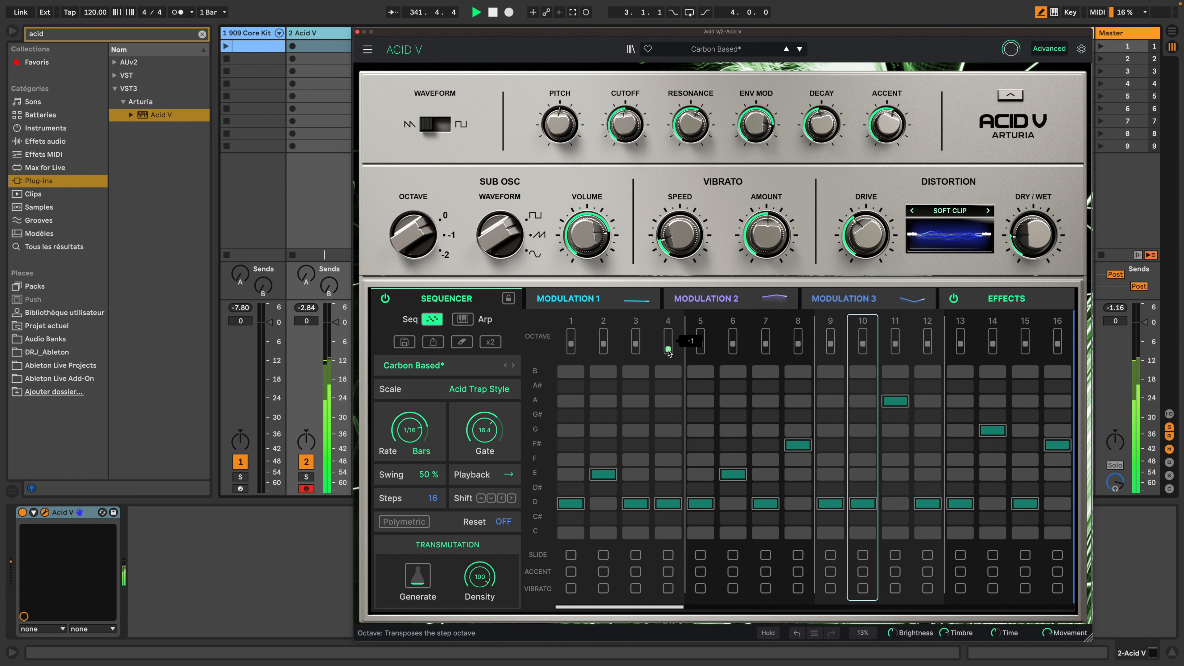
{"action": "scroll", "coordinate": [669, 340], "scroll_direction": "up", "scroll_amount": 2}
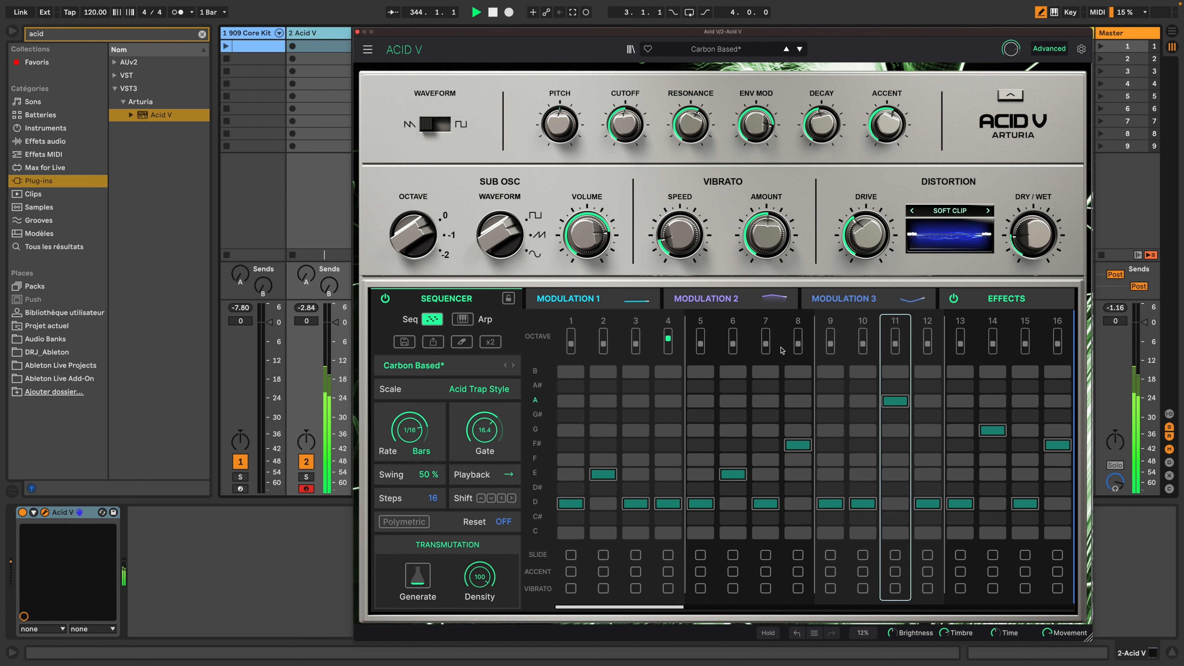
{"action": "scroll", "coordinate": [798, 353], "scroll_direction": "down", "scroll_amount": 1}
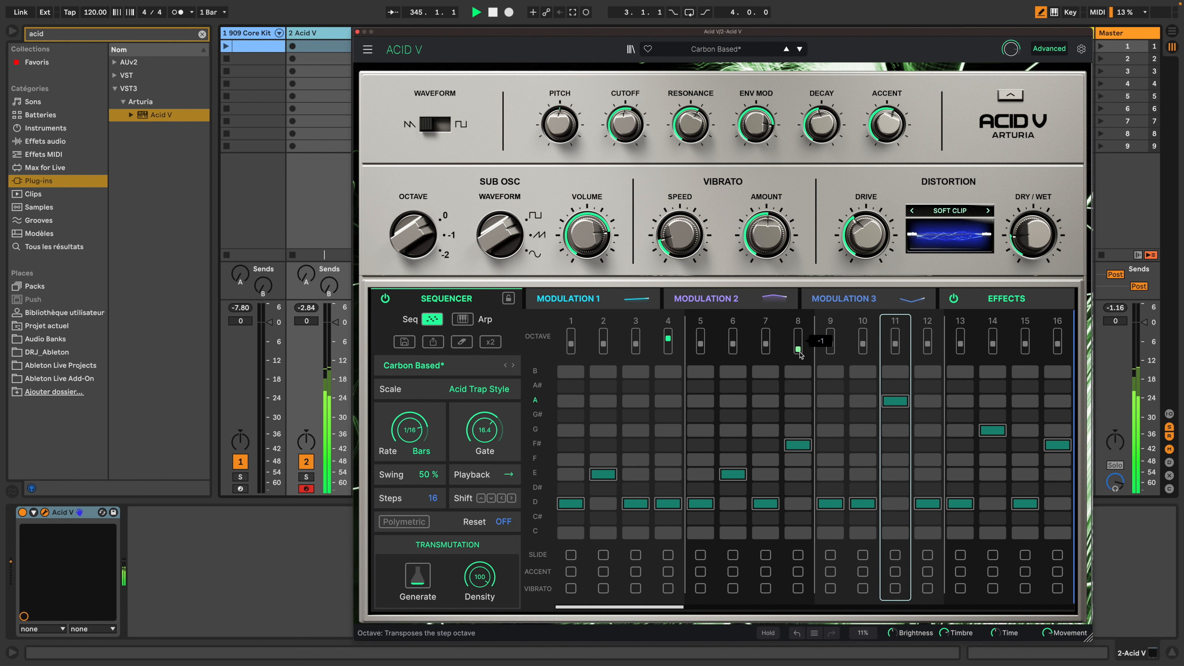
{"action": "scroll", "coordinate": [799, 346], "scroll_direction": "up", "scroll_amount": 2}
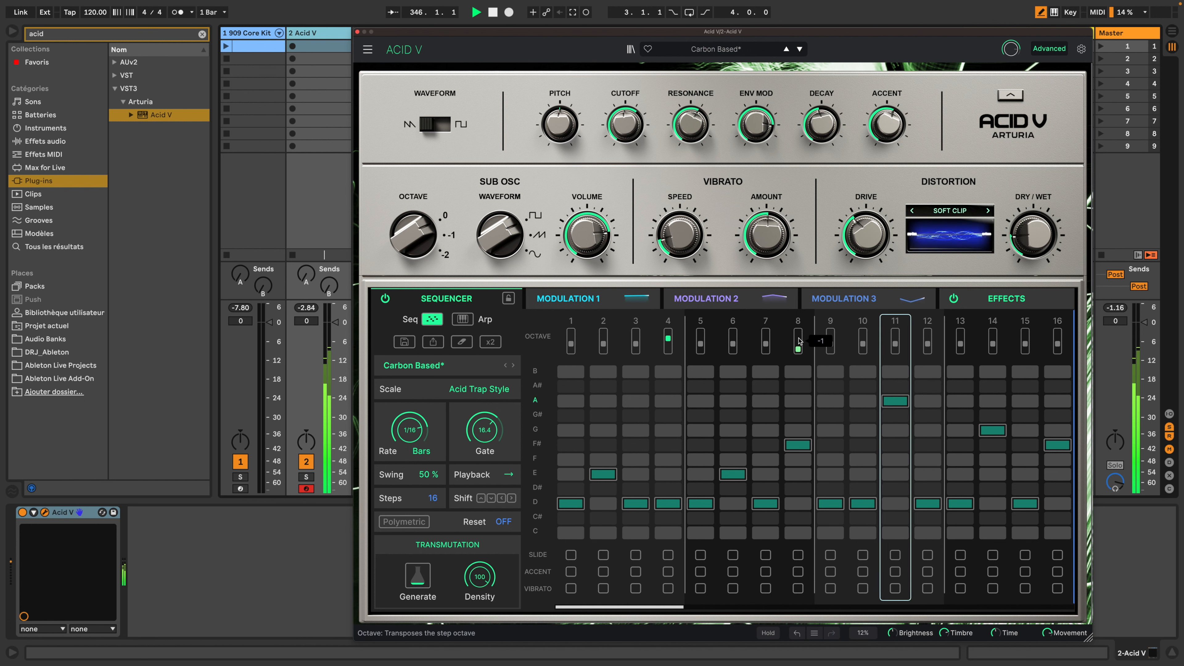
- Reset the octave of step 8 to 0 and set the octave of step 10 to -1 after trying 1
{"action": "scroll", "coordinate": [798, 343], "scroll_direction": "down", "scroll_amount": 1}
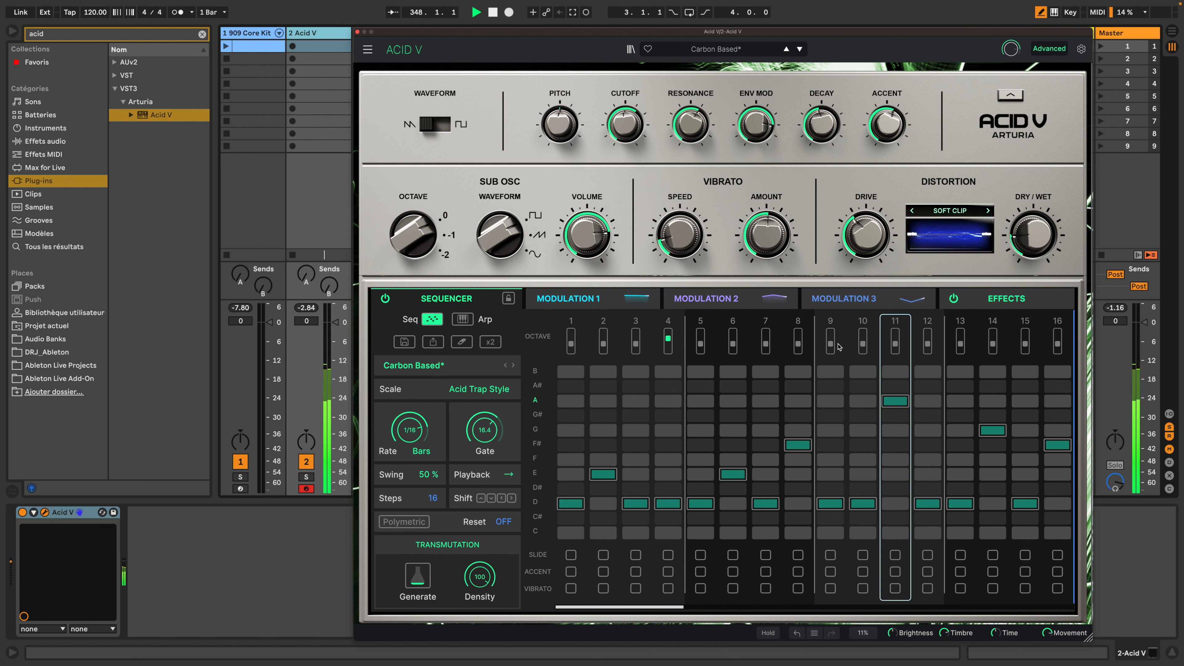
{"action": "scroll", "coordinate": [862, 340], "scroll_direction": "up", "scroll_amount": 1}
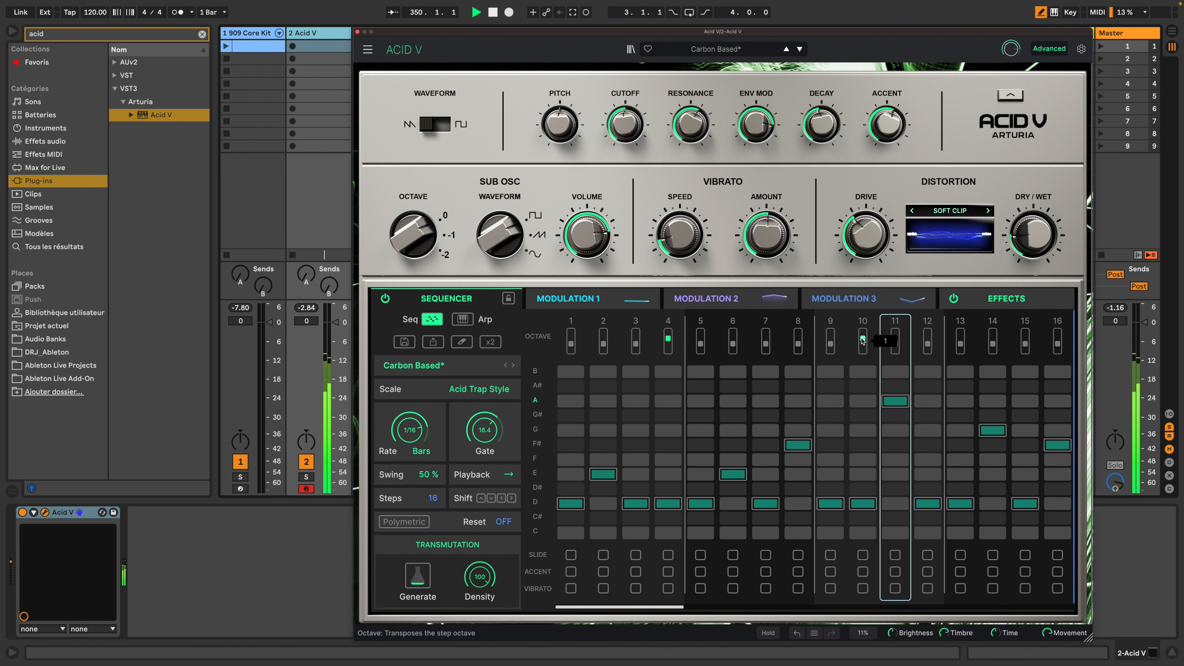
{"action": "scroll", "coordinate": [863, 353], "scroll_direction": "down", "scroll_amount": 2}
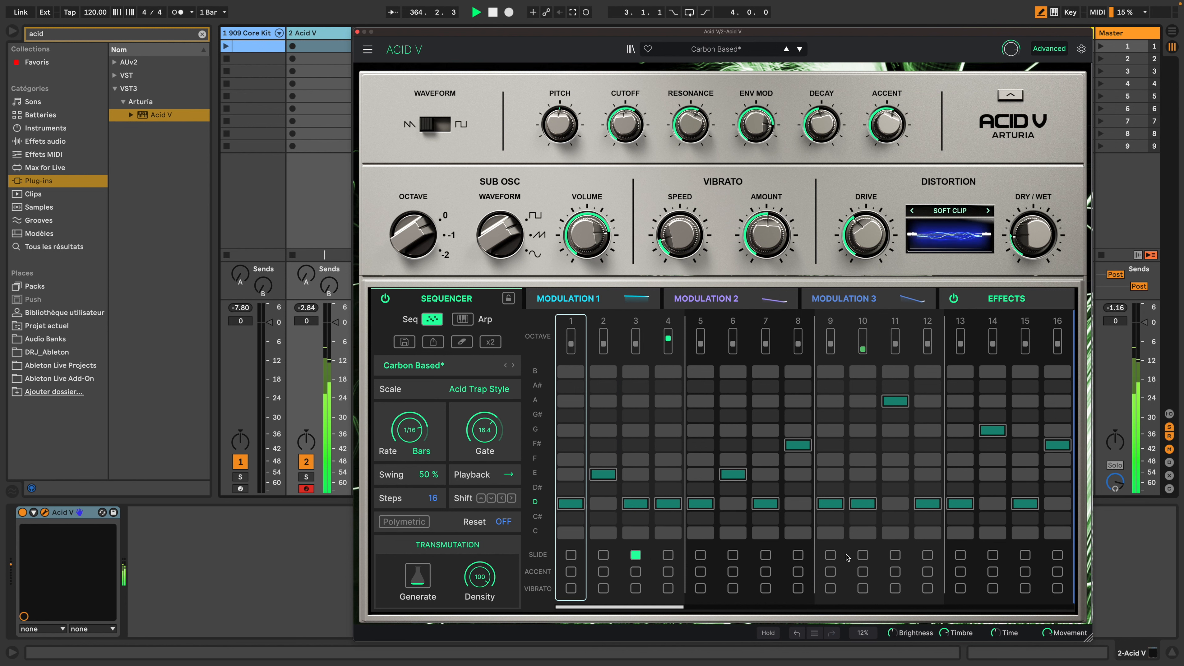
- Add slides to steps 3, 12 and 13 of the sequence, briefly trying a slide on step 9
{"action": "left_click", "coordinate": [830, 554]}
{"action": "left_click", "coordinate": [831, 554]}
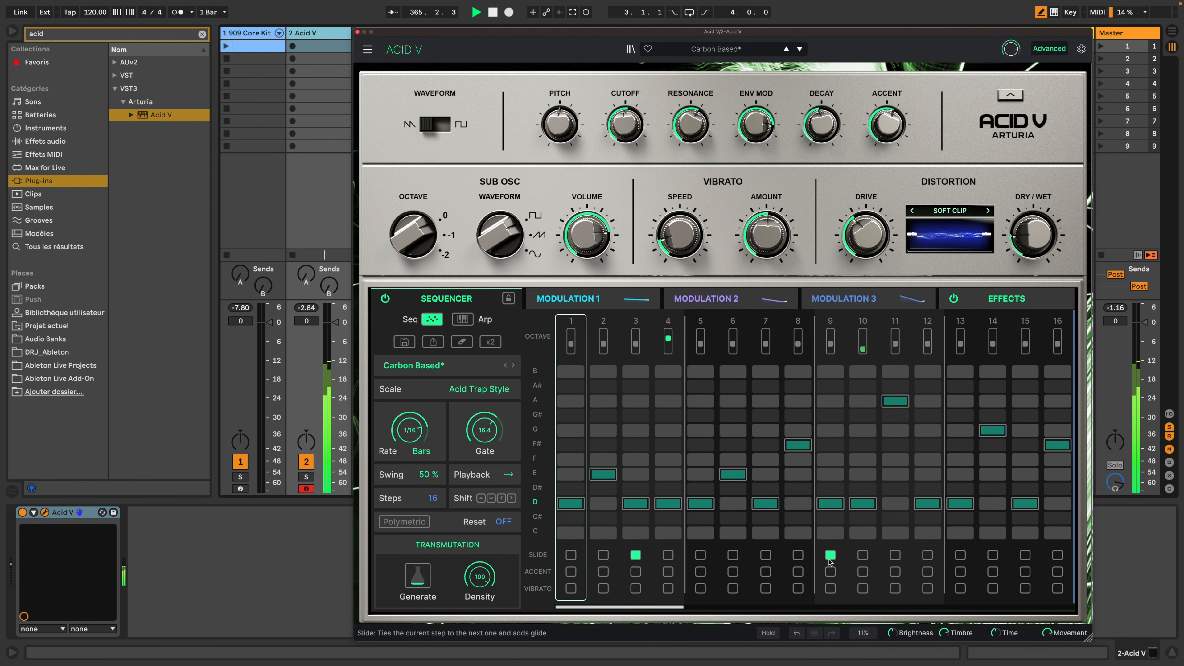
{"action": "left_click", "coordinate": [925, 556]}
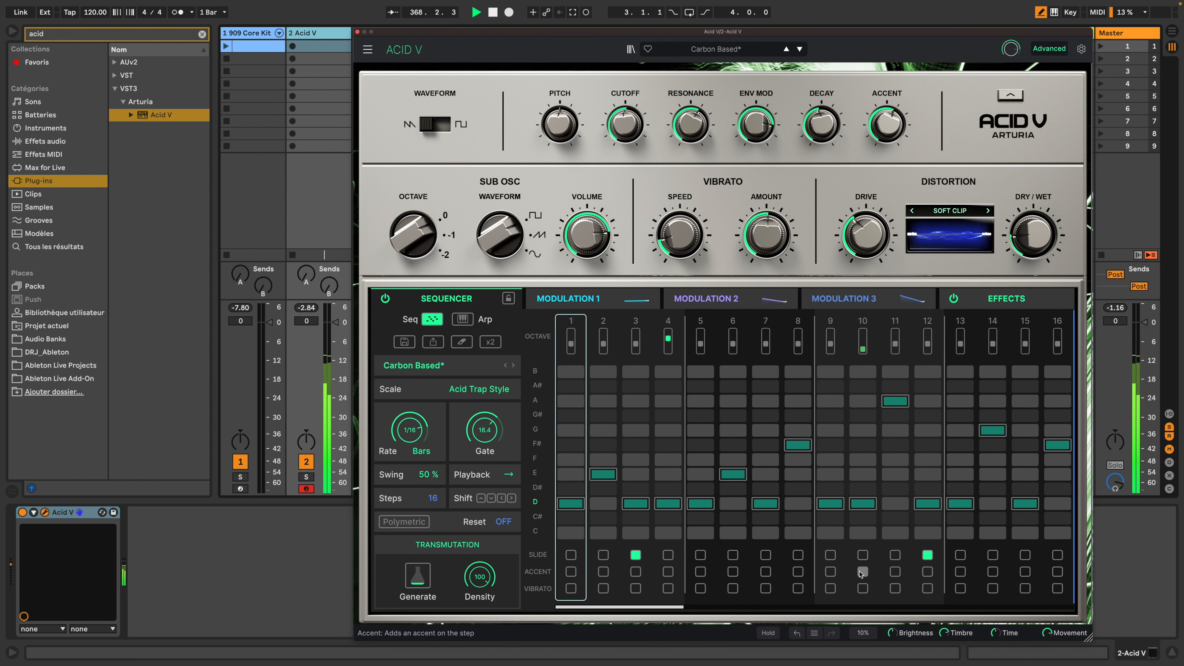
{"action": "left_click", "coordinate": [960, 555]}
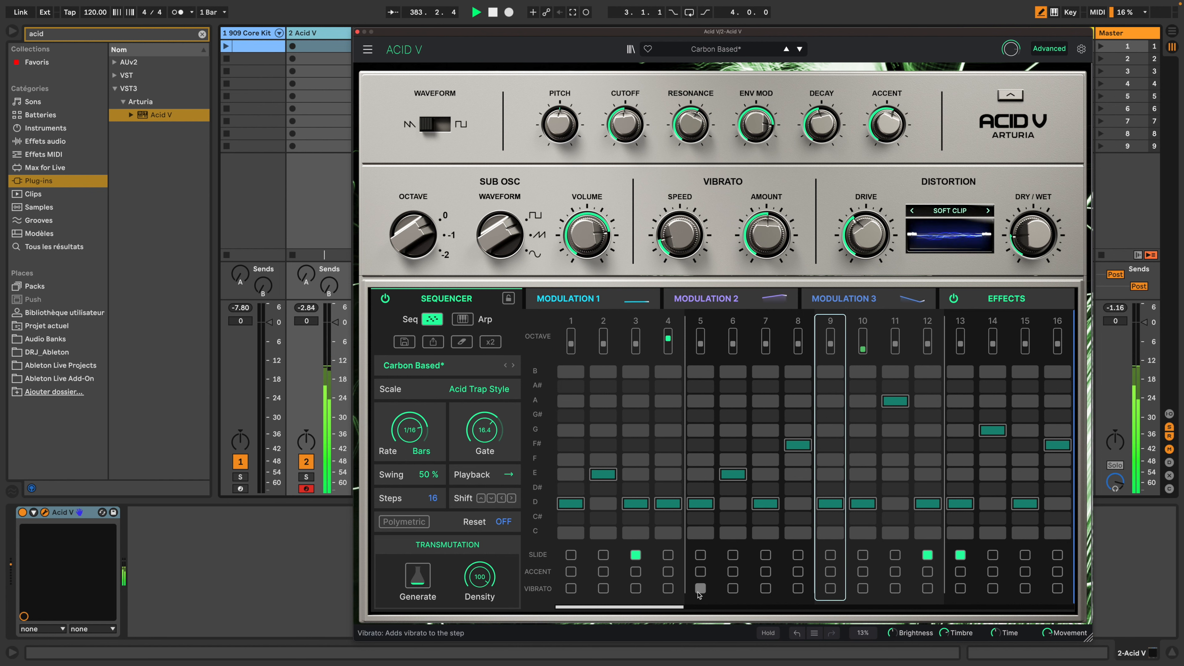
- Accent steps 4, 8 and 12, trying an accent on step 15 as well, and raise the synth's Accent amount
{"action": "left_click", "coordinate": [798, 571]}
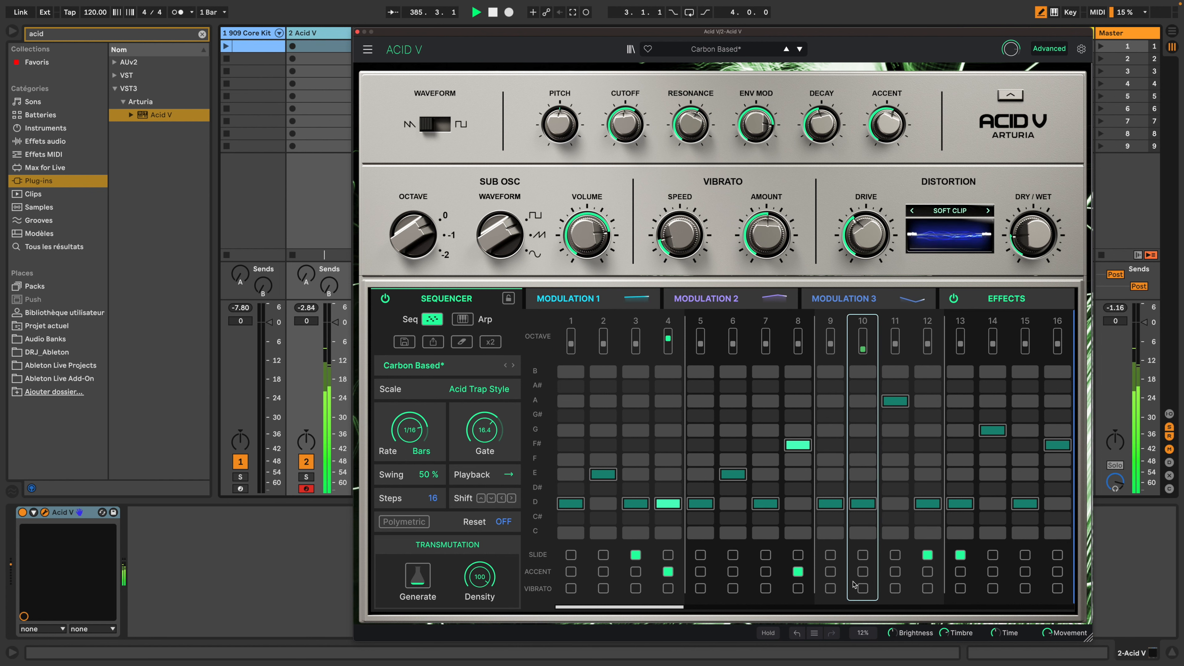
{"action": "left_click", "coordinate": [927, 571]}
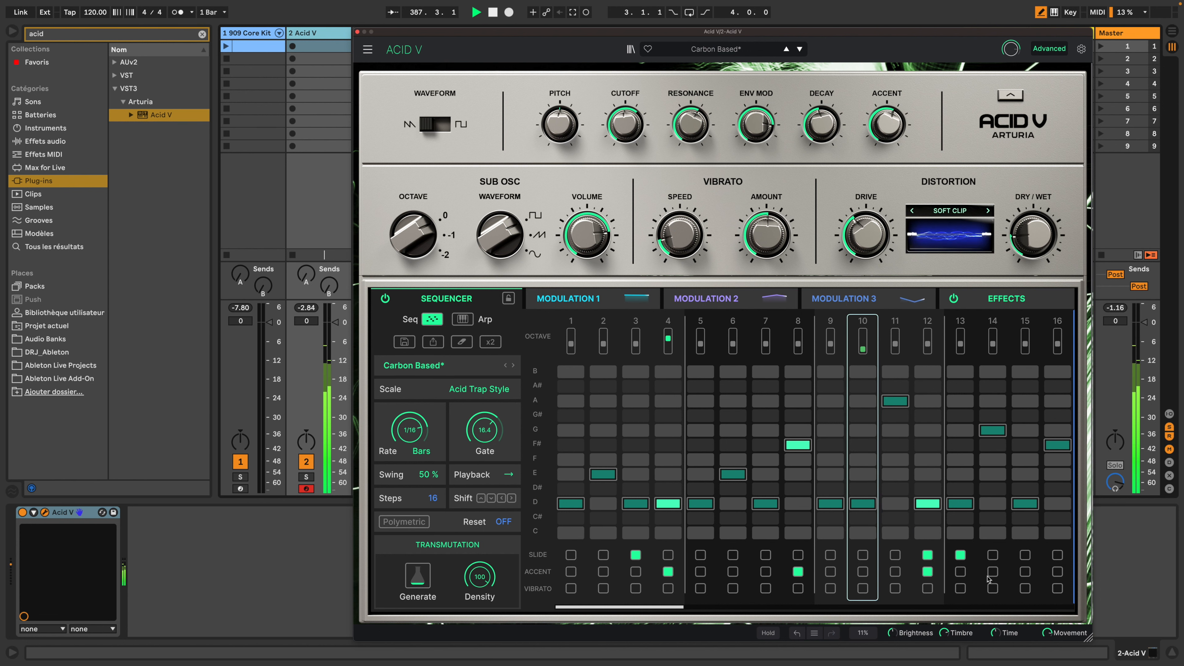
{"action": "left_click", "coordinate": [1025, 571]}
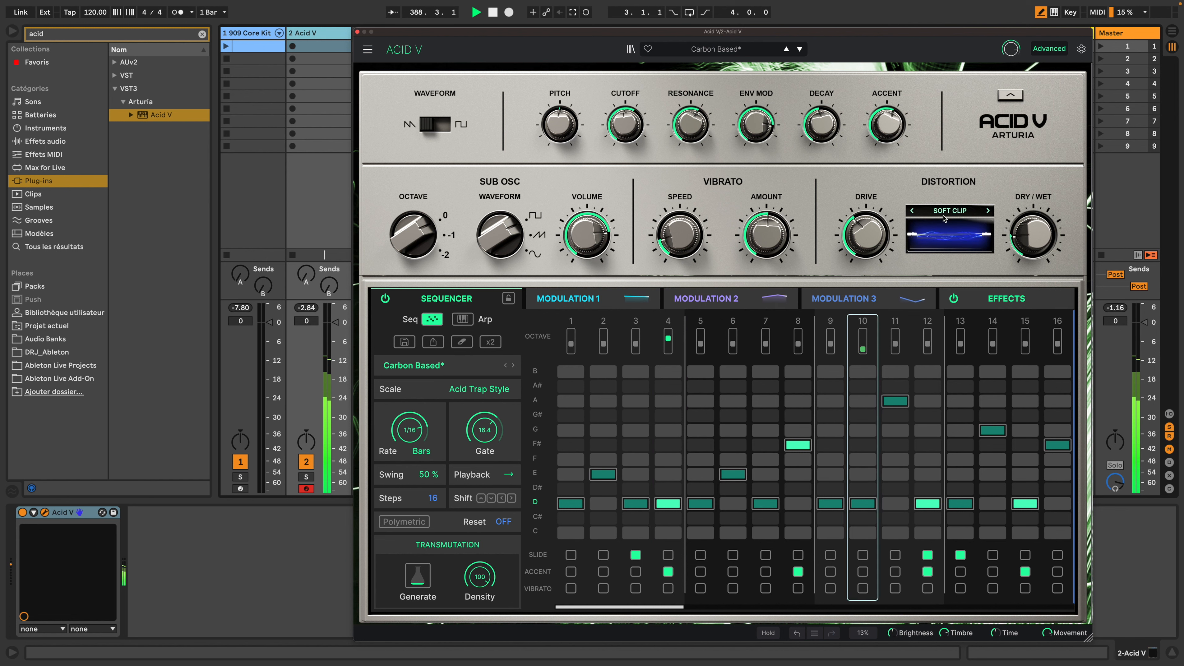
{"action": "left_click_drag", "start_coordinate": [887, 124], "coordinate": [888, 105]}
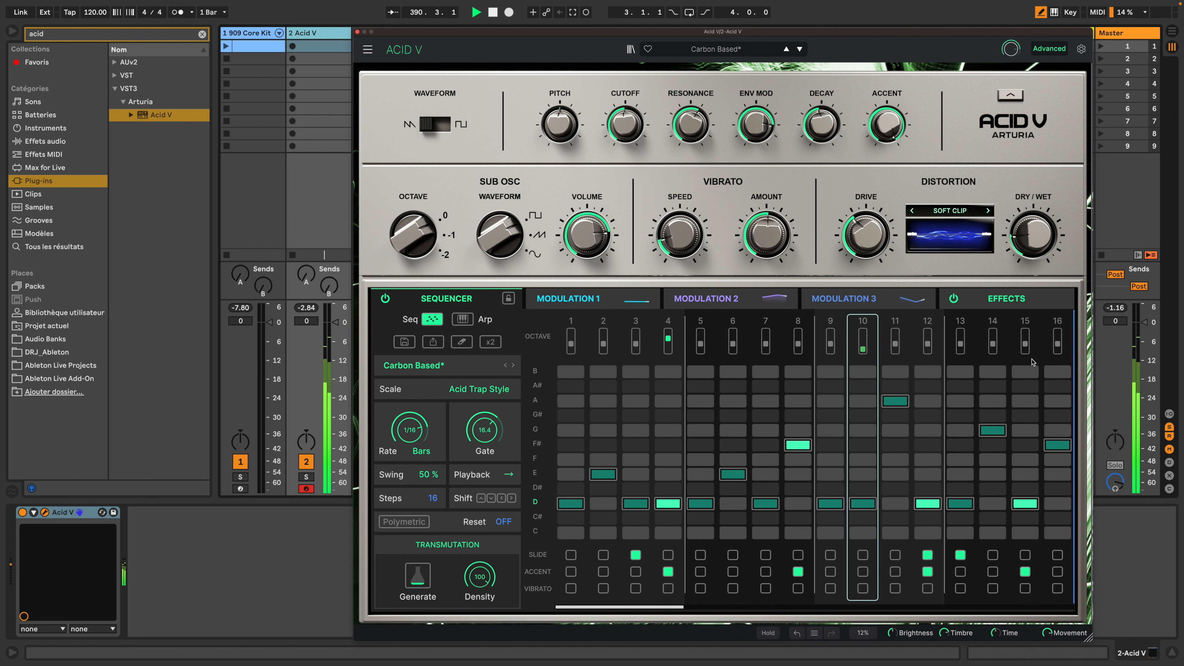
{"action": "left_click", "coordinate": [1026, 572]}
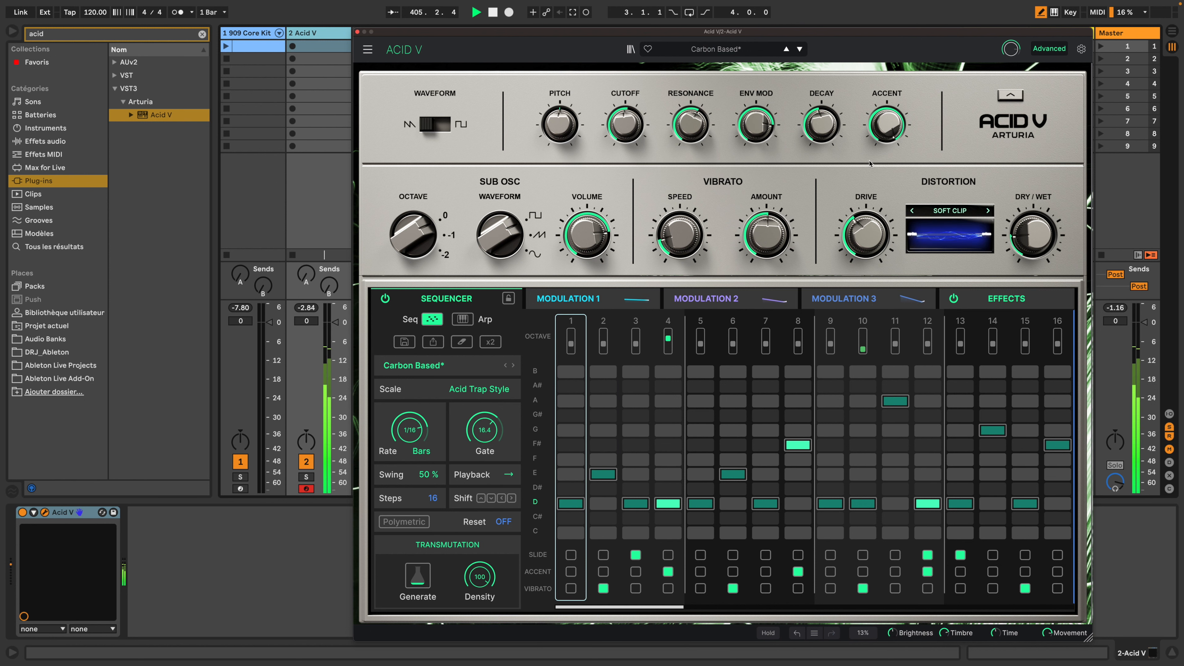
- Add vibrato to steps 2, 6, 10 and 15 and raise the Vibrato Amount
{"action": "mouse_move", "coordinate": [771, 237]}
{"action": "mouse_move", "coordinate": [772, 236]}
{"action": "left_mouse_down"}
{"action": "mouse_move", "coordinate": [771, 190]}
{"action": "mouse_move", "coordinate": [772, 218]}
{"action": "left_mouse_up"}
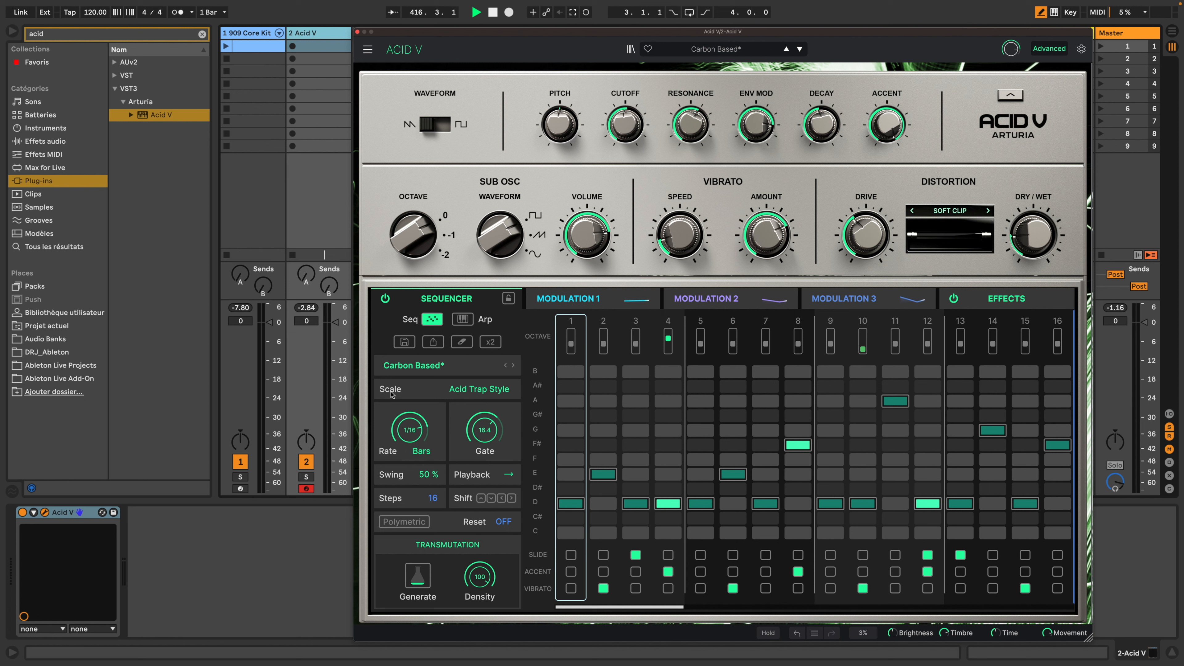
- Switch the sequence scale to Custom and back to Acid Trap Style
{"action": "left_click", "coordinate": [480, 390]}
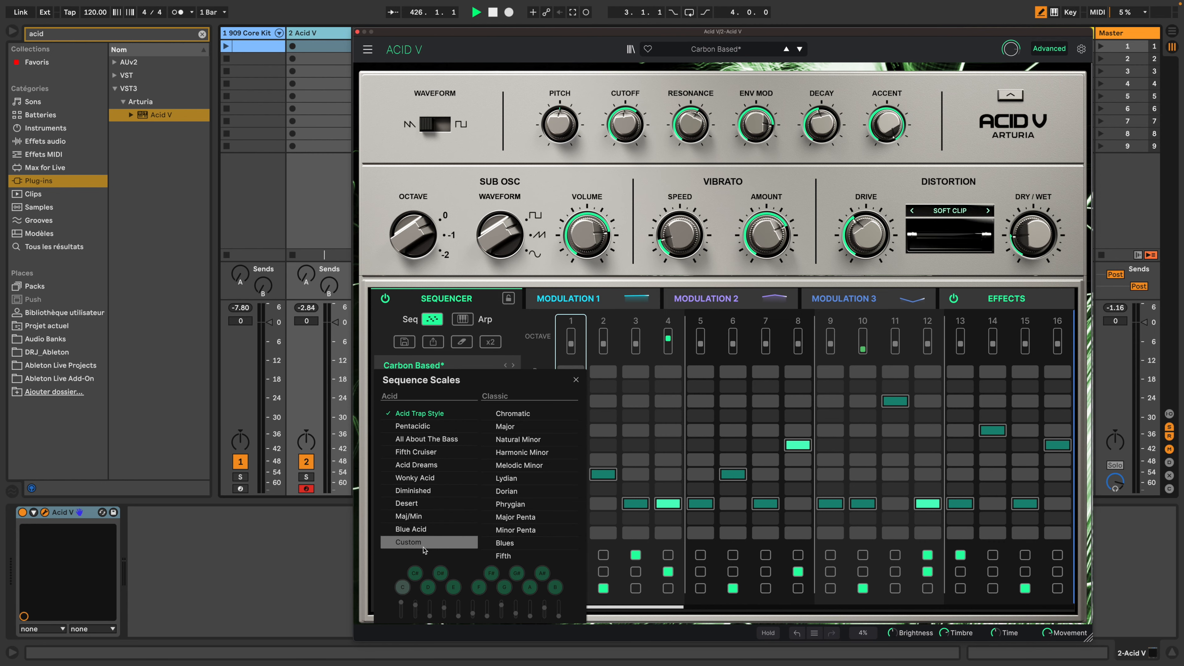
{"action": "left_click", "coordinate": [429, 548]}
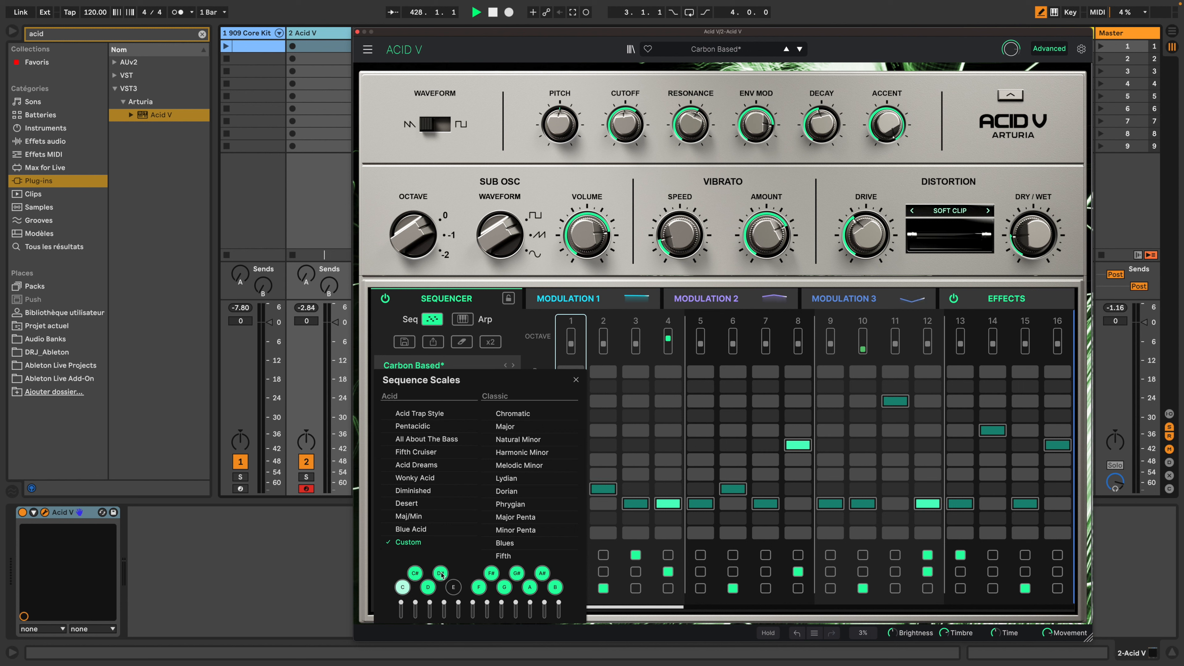
{"action": "left_click", "coordinate": [429, 414]}
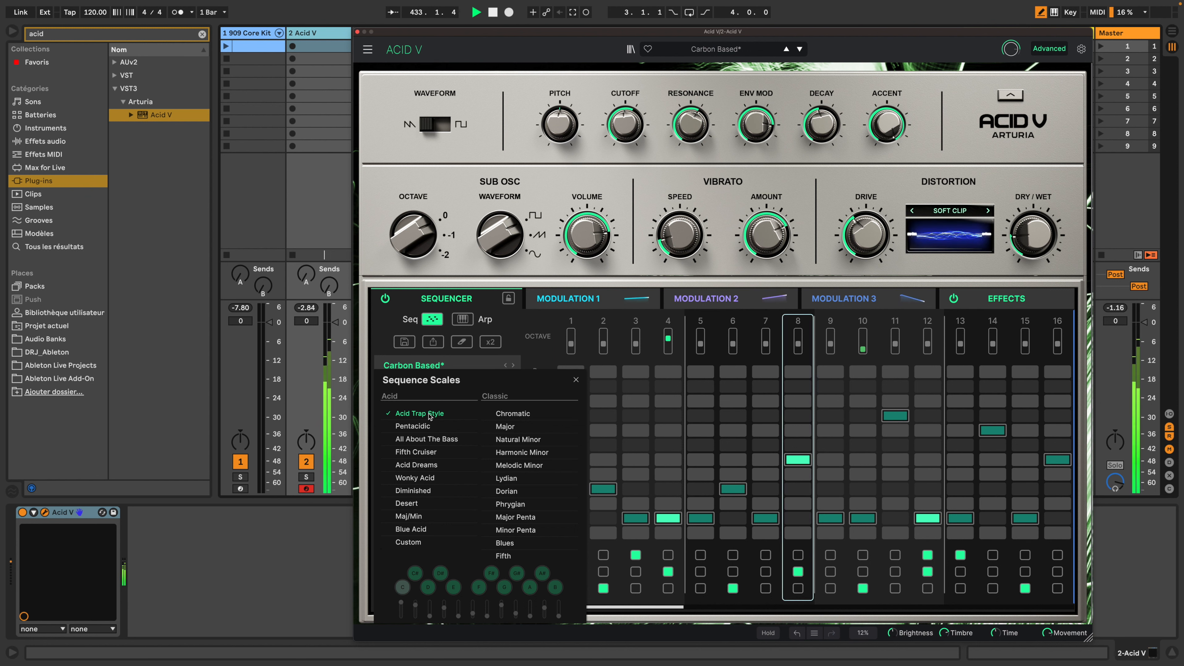
- Audition the remaining preset Acid scales in order on the sequence, from Pentacidic through Blue Acid
{"action": "left_click", "coordinate": [422, 426]}
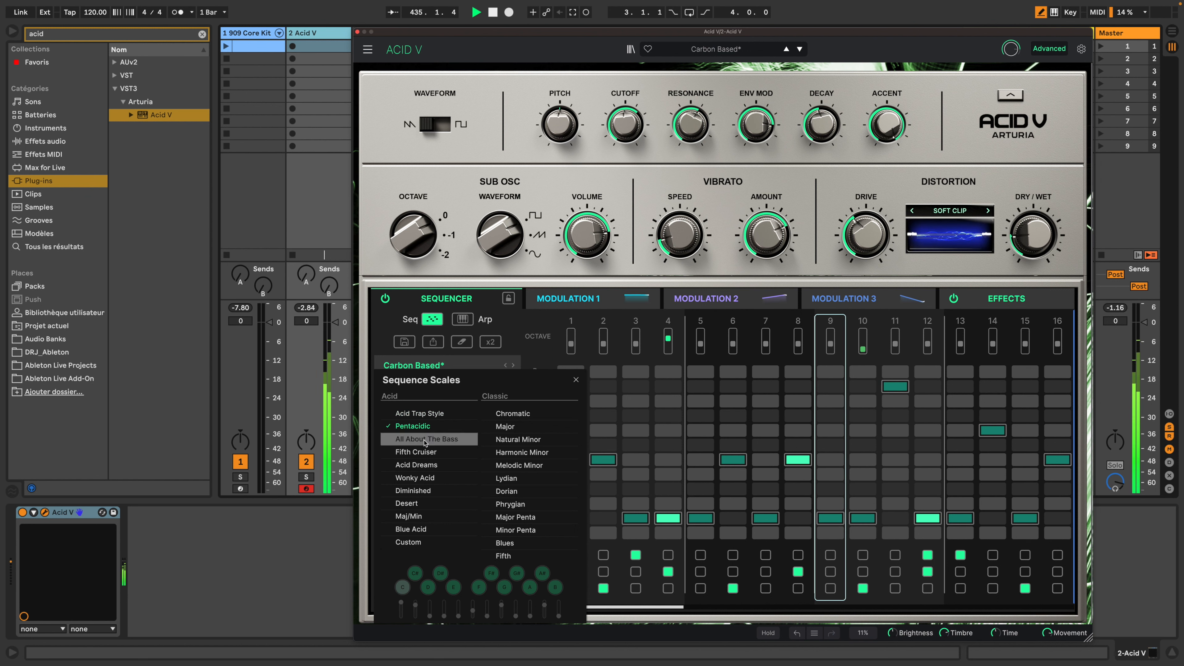
{"action": "left_click", "coordinate": [426, 441]}
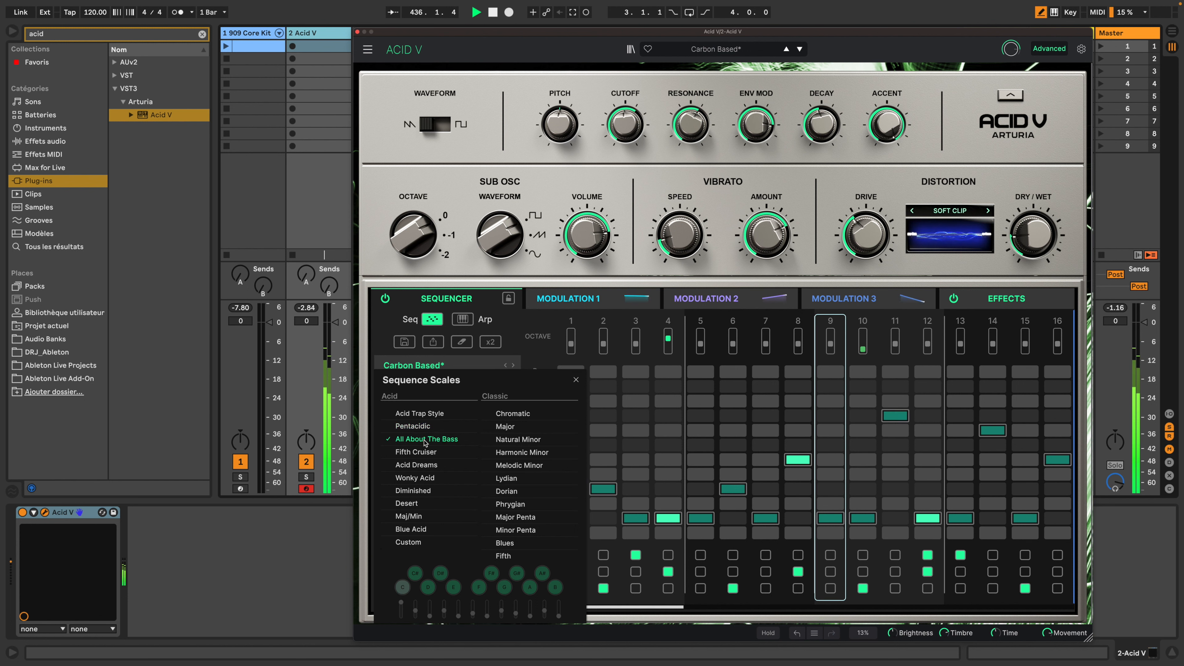
{"action": "left_click", "coordinate": [426, 452]}
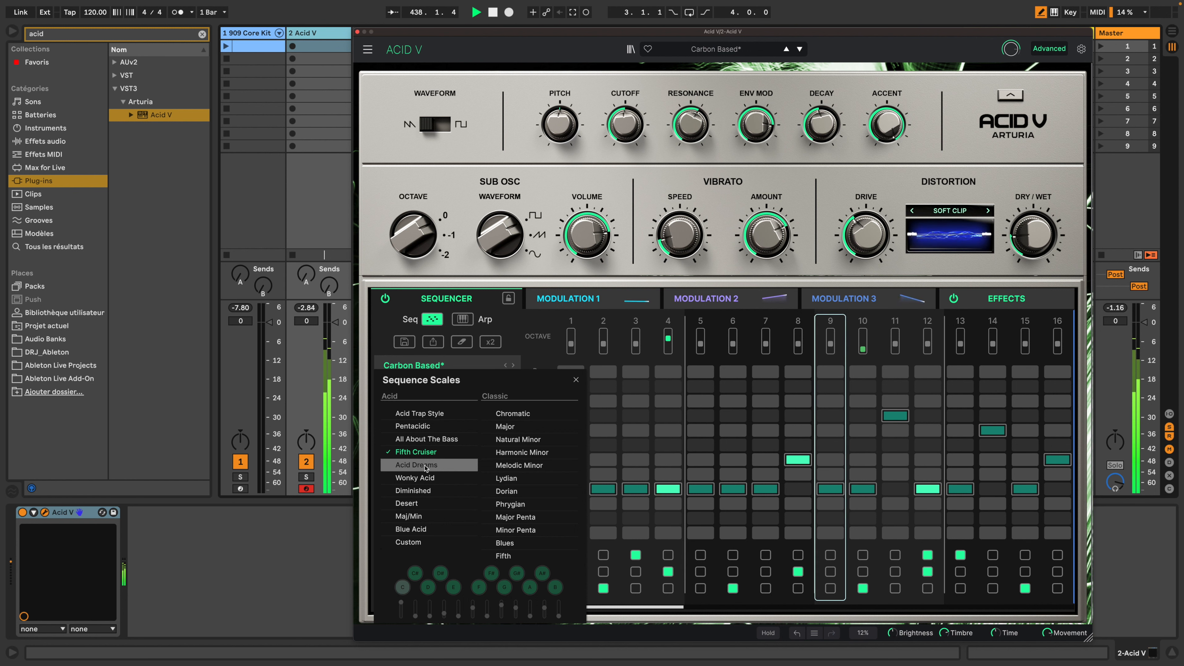
{"action": "left_click", "coordinate": [427, 467]}
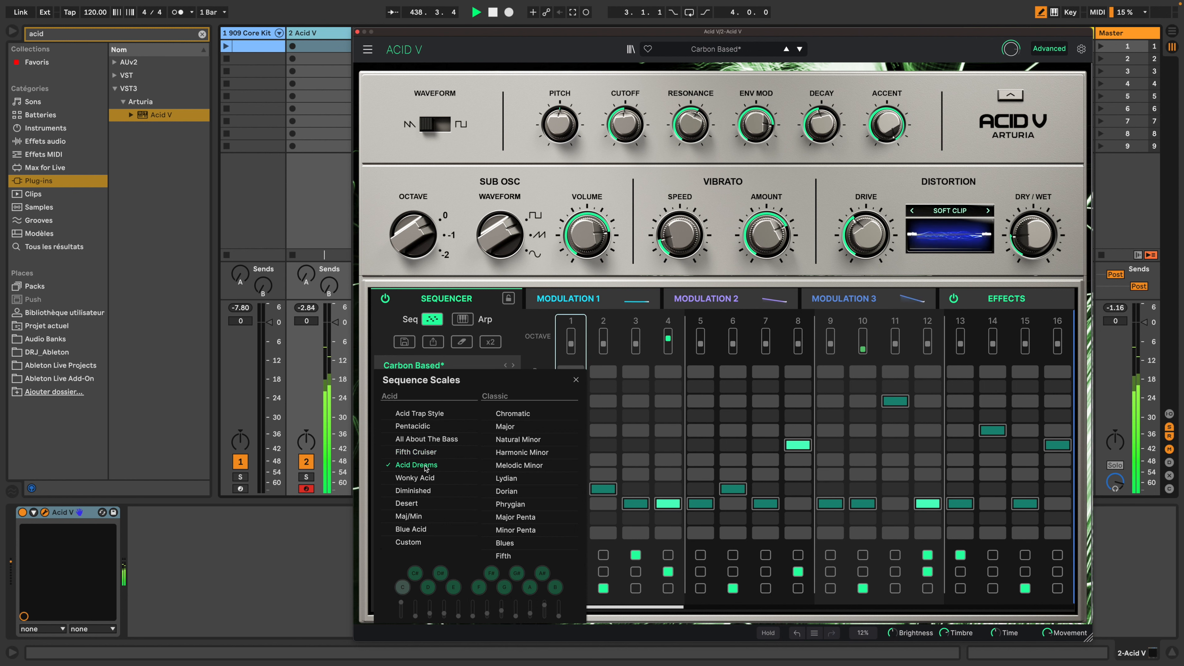
{"action": "left_click", "coordinate": [428, 480]}
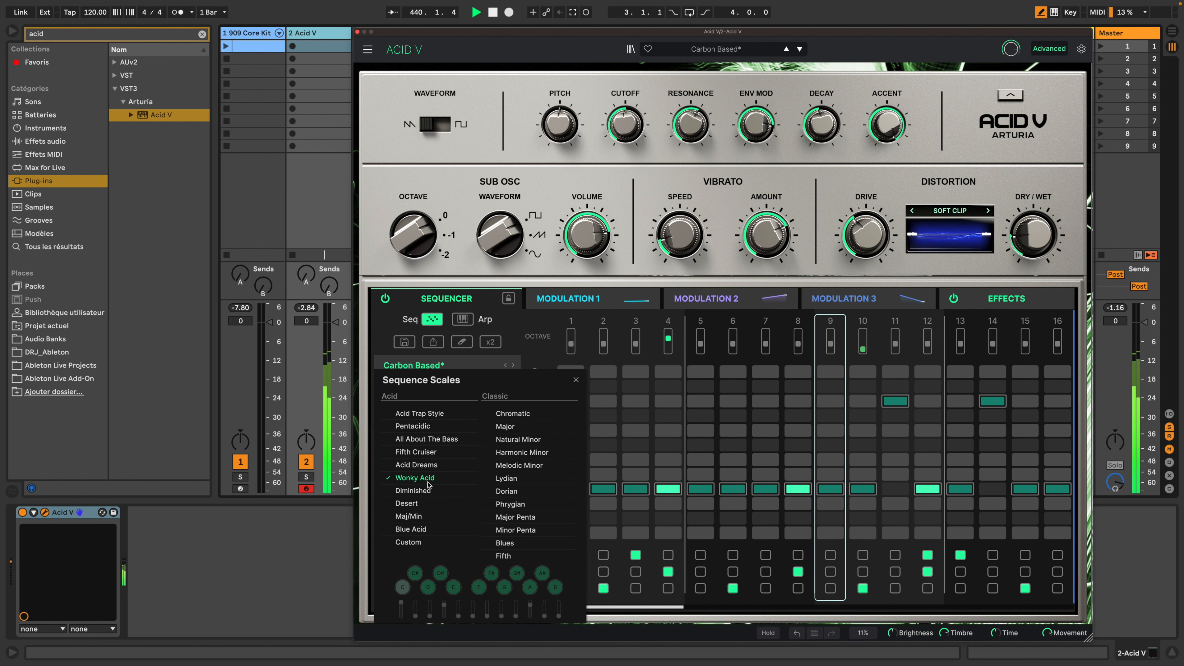
{"action": "left_click", "coordinate": [425, 490]}
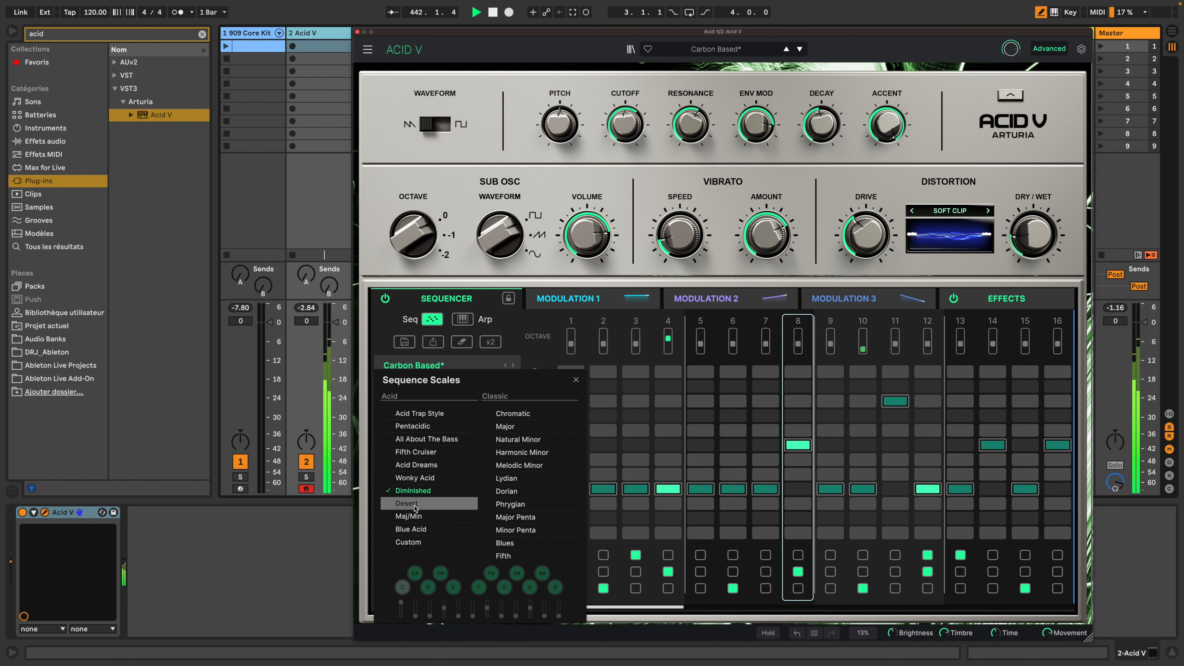
{"action": "left_click", "coordinate": [420, 504]}
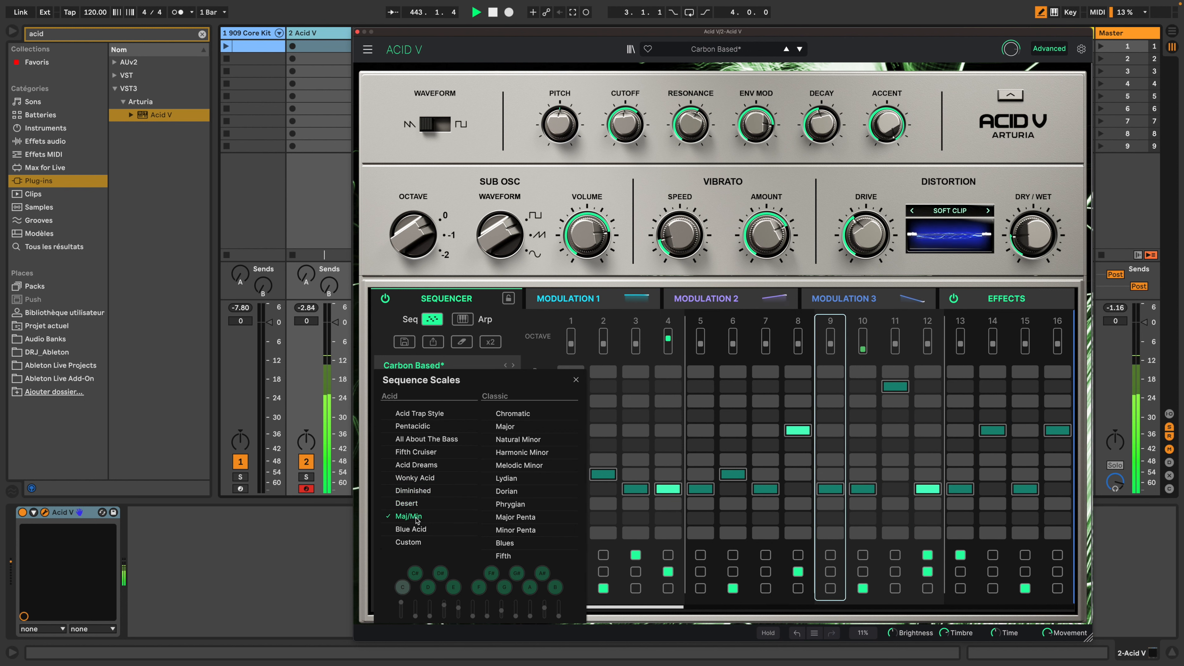
{"action": "left_click", "coordinate": [417, 518]}
{"action": "left_click", "coordinate": [418, 529]}
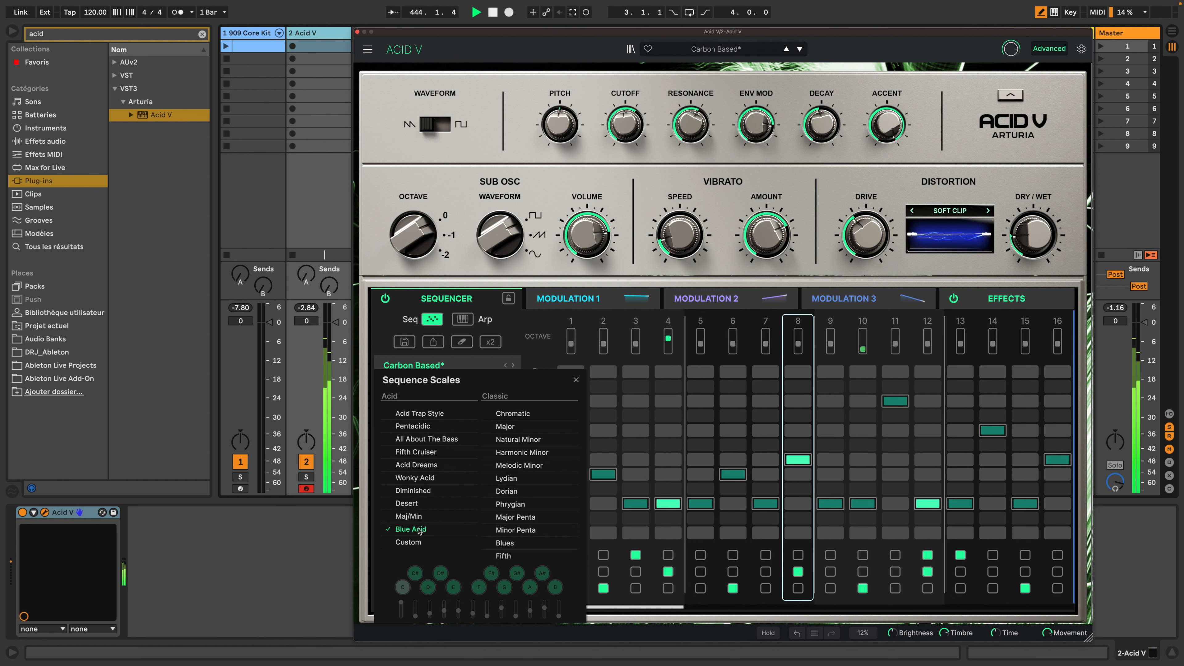
- Audition the Major and Natural Minor scales, and compare them with Acid Trap Style, Fifth Cruiser and Acid Dreams
{"action": "left_click", "coordinate": [529, 427]}
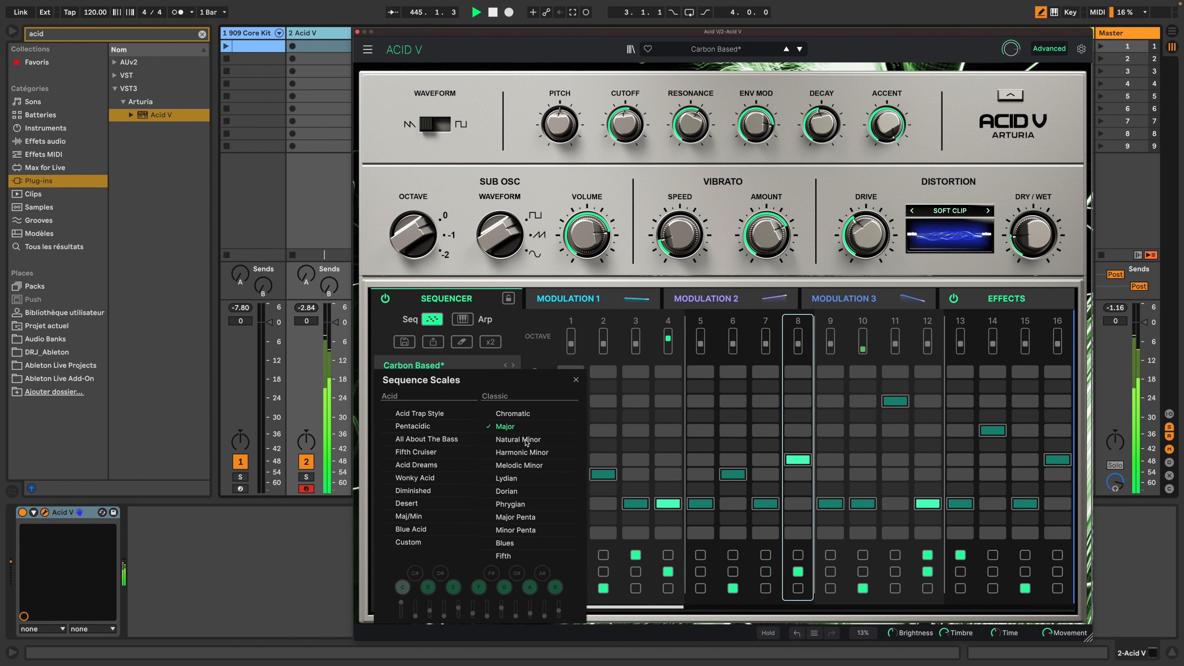
{"action": "left_click", "coordinate": [525, 440]}
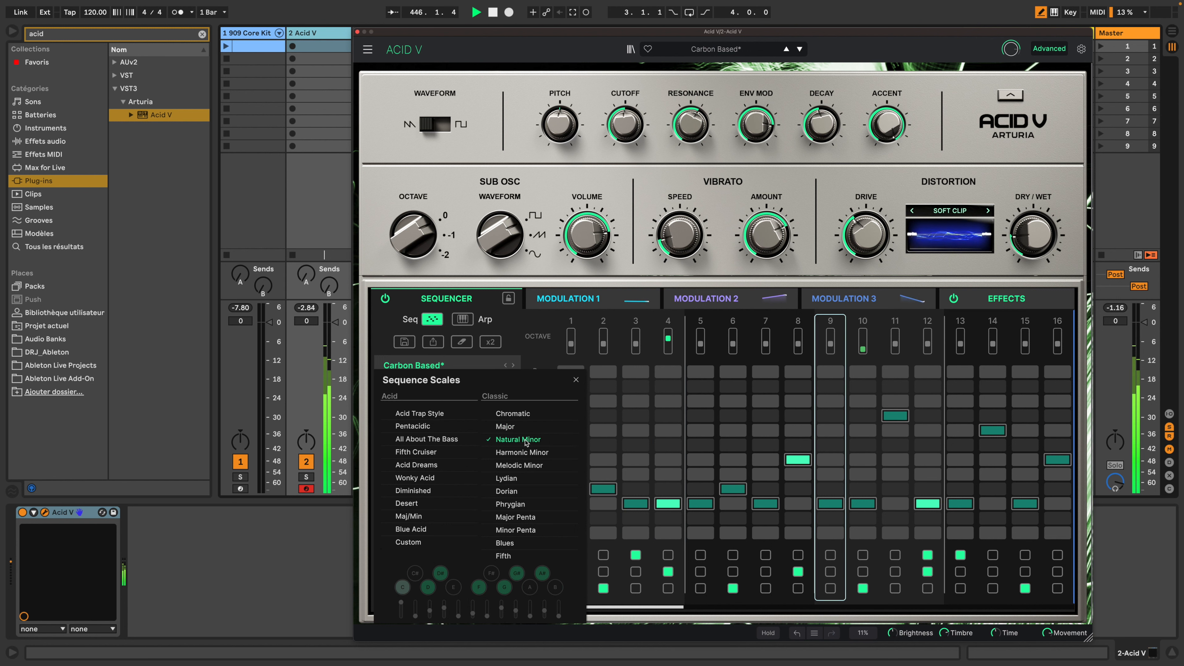
{"action": "left_click", "coordinate": [428, 413]}
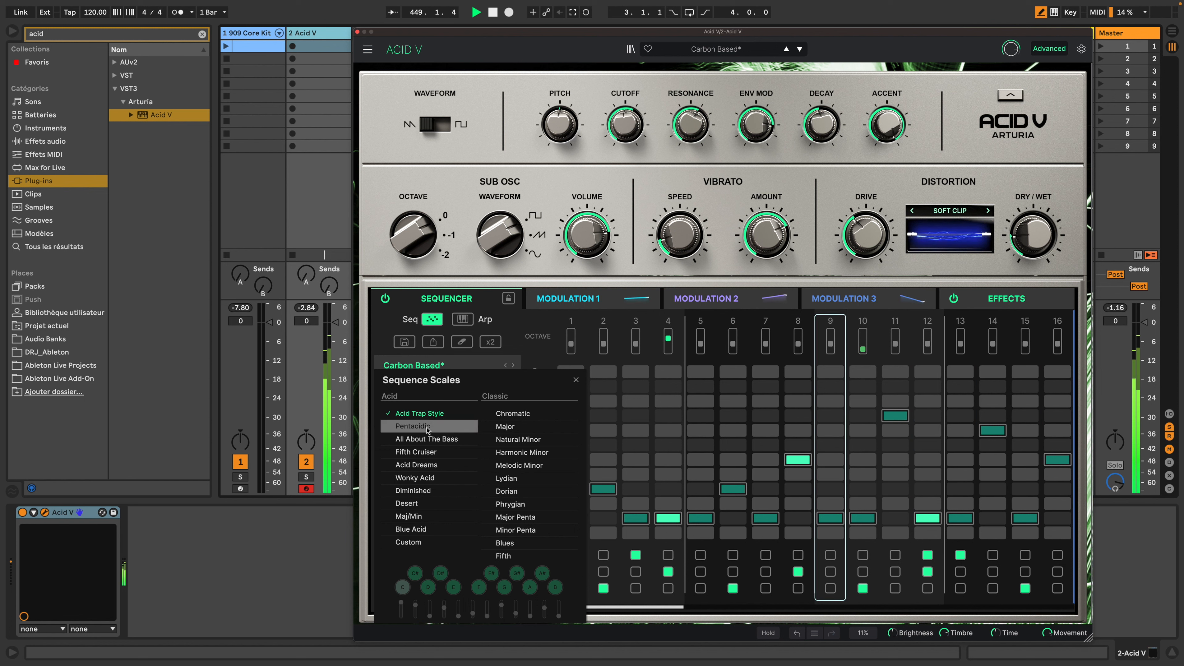
{"action": "left_click", "coordinate": [429, 451]}
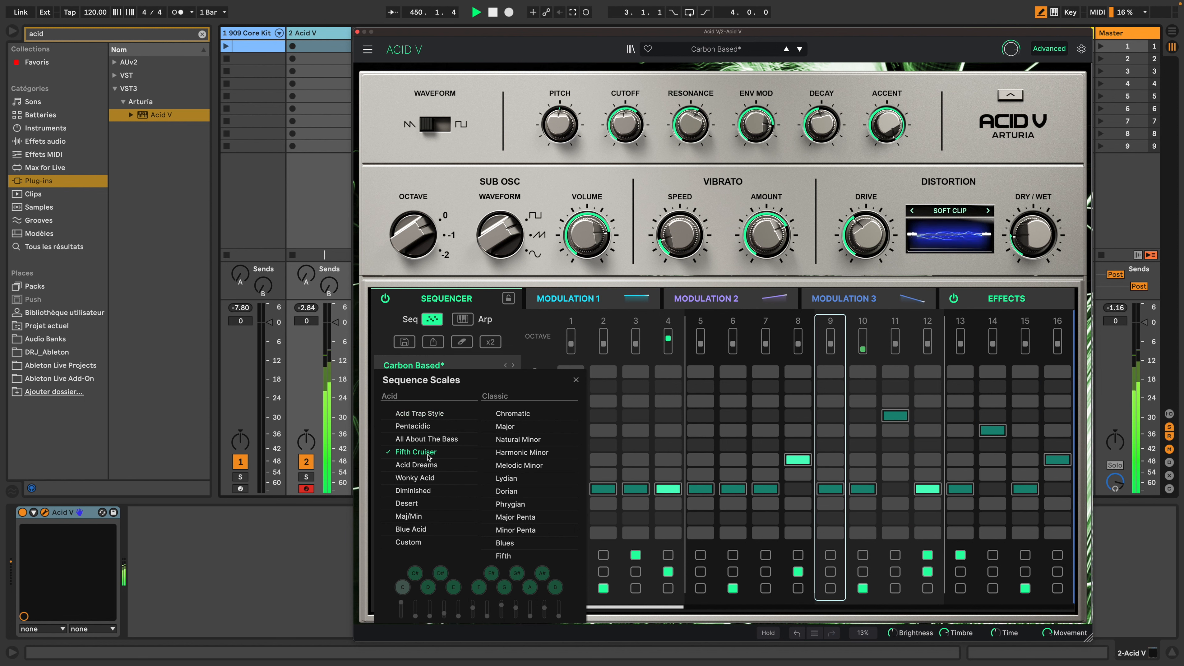
{"action": "left_click", "coordinate": [427, 465]}
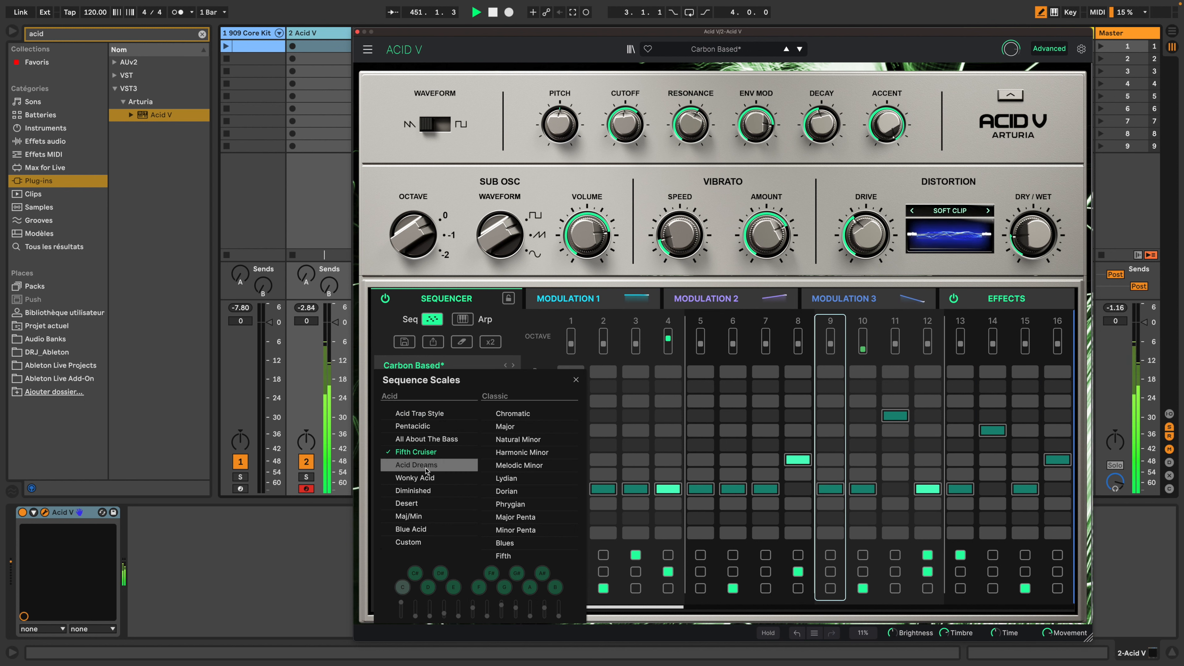
- Audition the Harmonic Minor, Melodic Minor, Lydian and Dorian scales on the sequence
{"action": "left_click", "coordinate": [515, 453]}
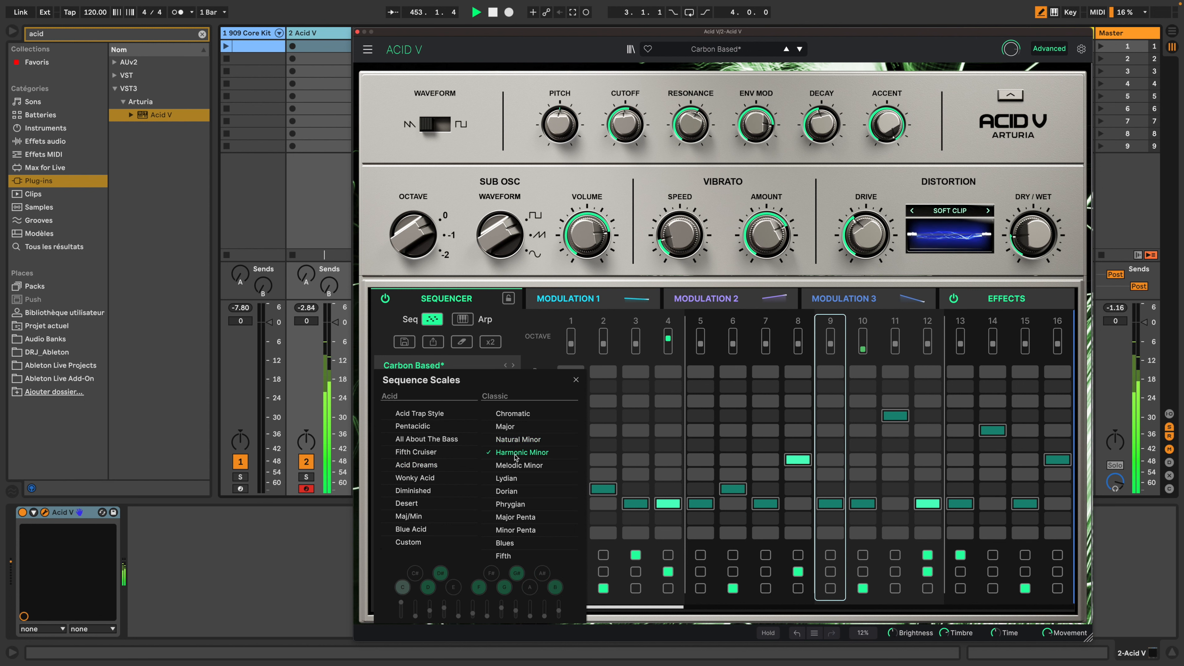
{"action": "left_click", "coordinate": [515, 465]}
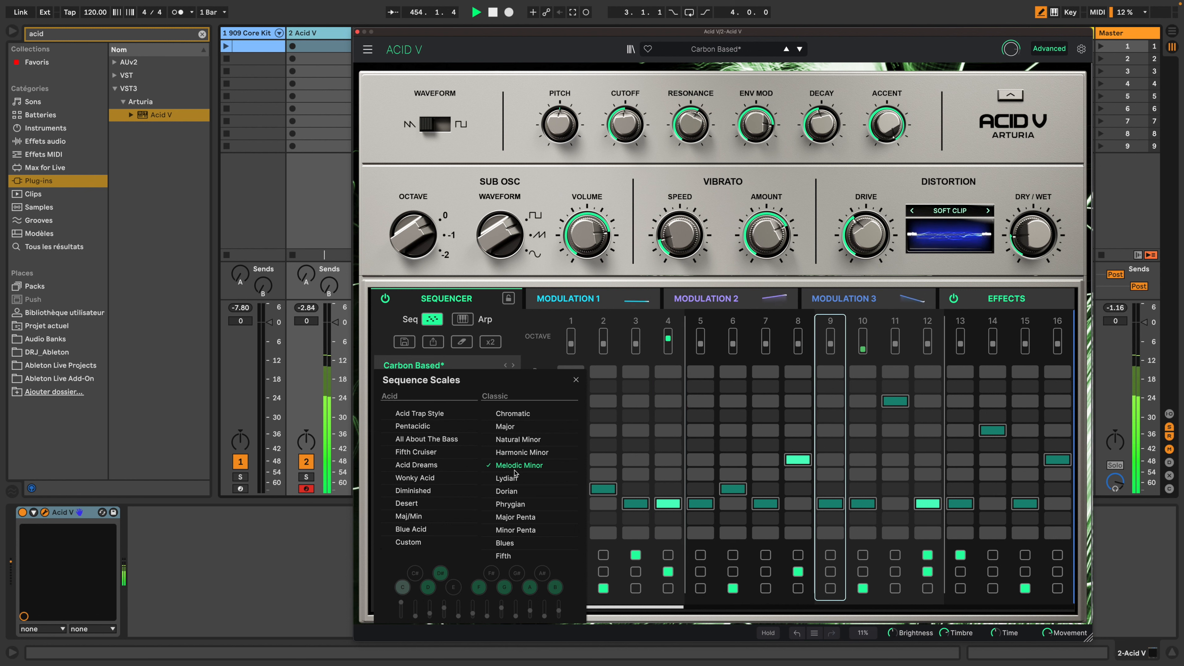
{"action": "left_click", "coordinate": [517, 480]}
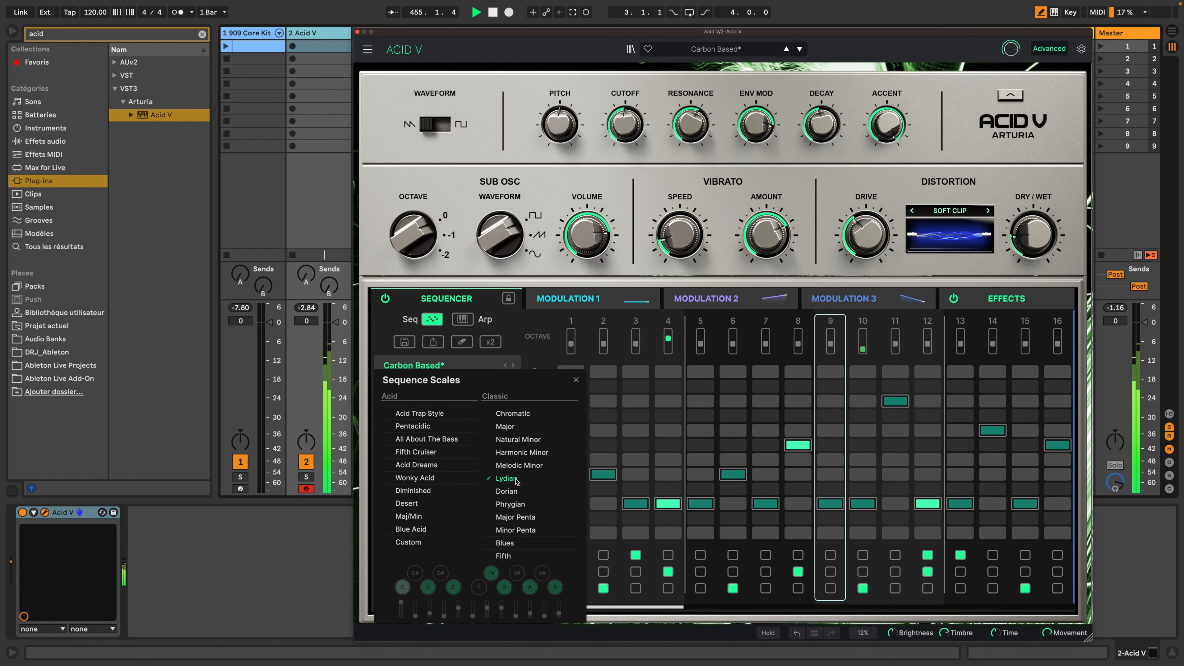
{"action": "left_click", "coordinate": [507, 492]}
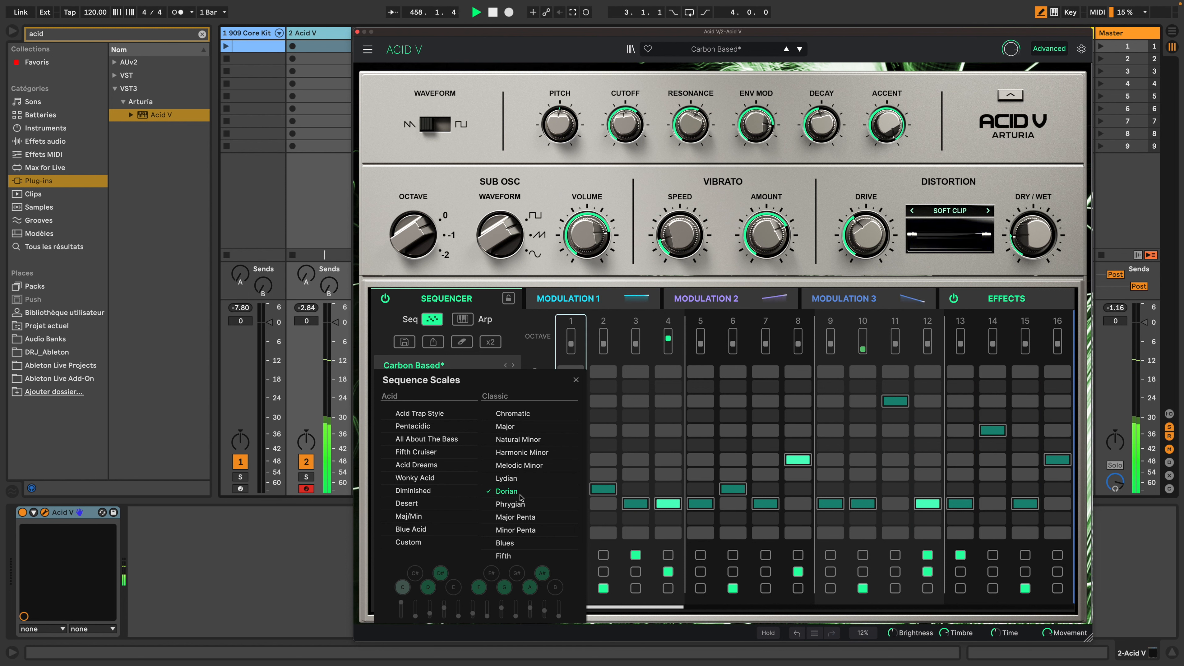
- Set the sequence scale to Acid Trap Style and close the scale list
{"action": "left_click", "coordinate": [448, 417]}
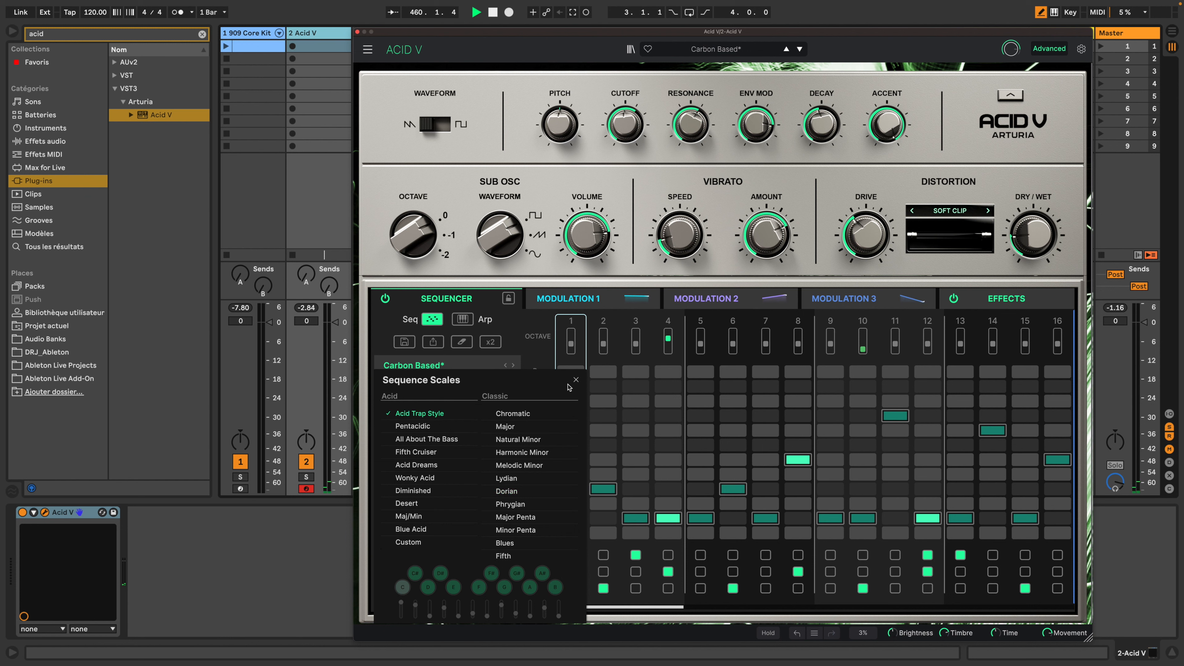
{"action": "left_click", "coordinate": [575, 382]}
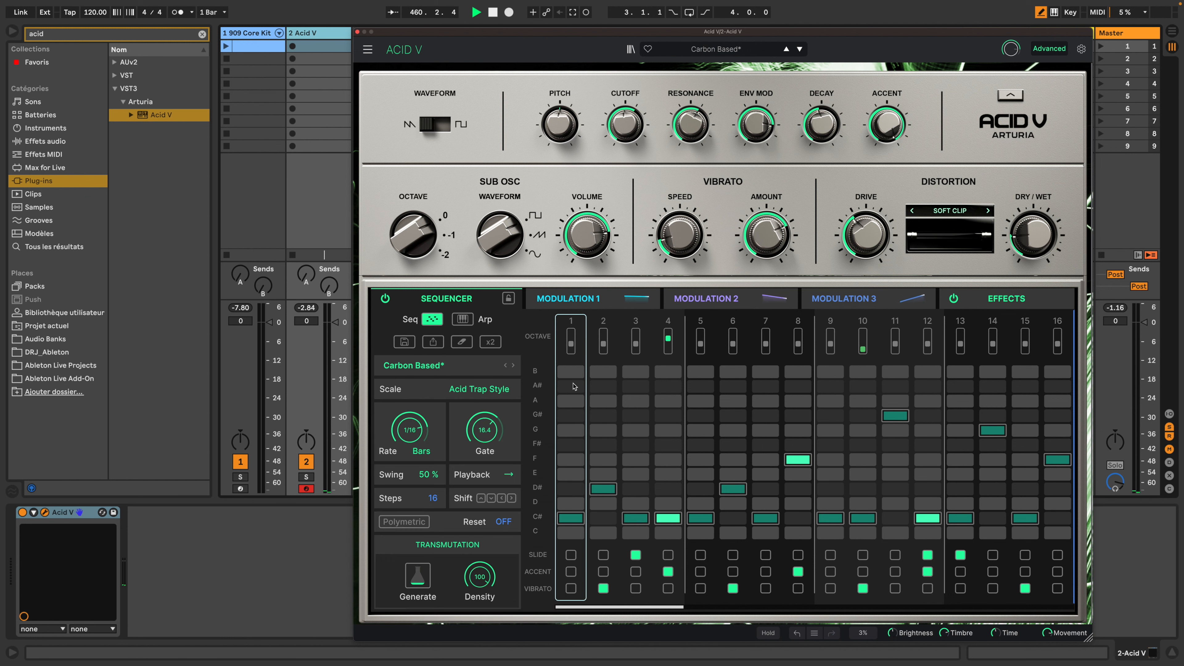
- Enable Polymetric mode, shorten the note lane to 12 steps and set Reset to OFF
{"action": "left_click", "coordinate": [409, 526]}
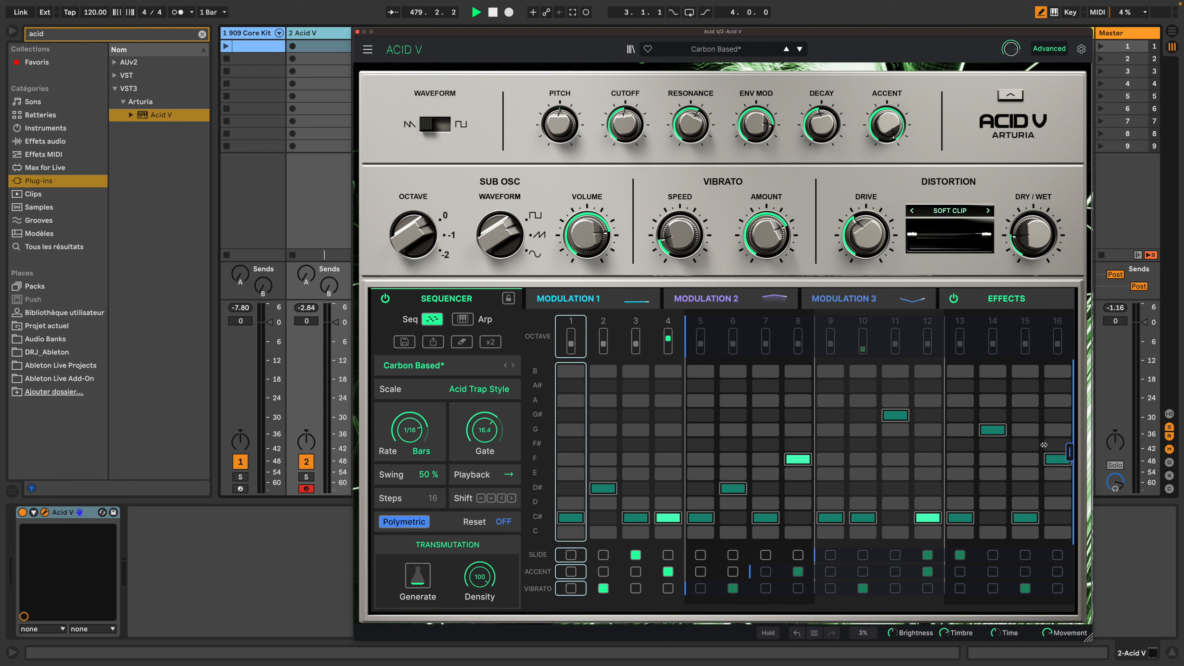
{"action": "left_click_drag", "start_coordinate": [1044, 445], "coordinate": [956, 454]}
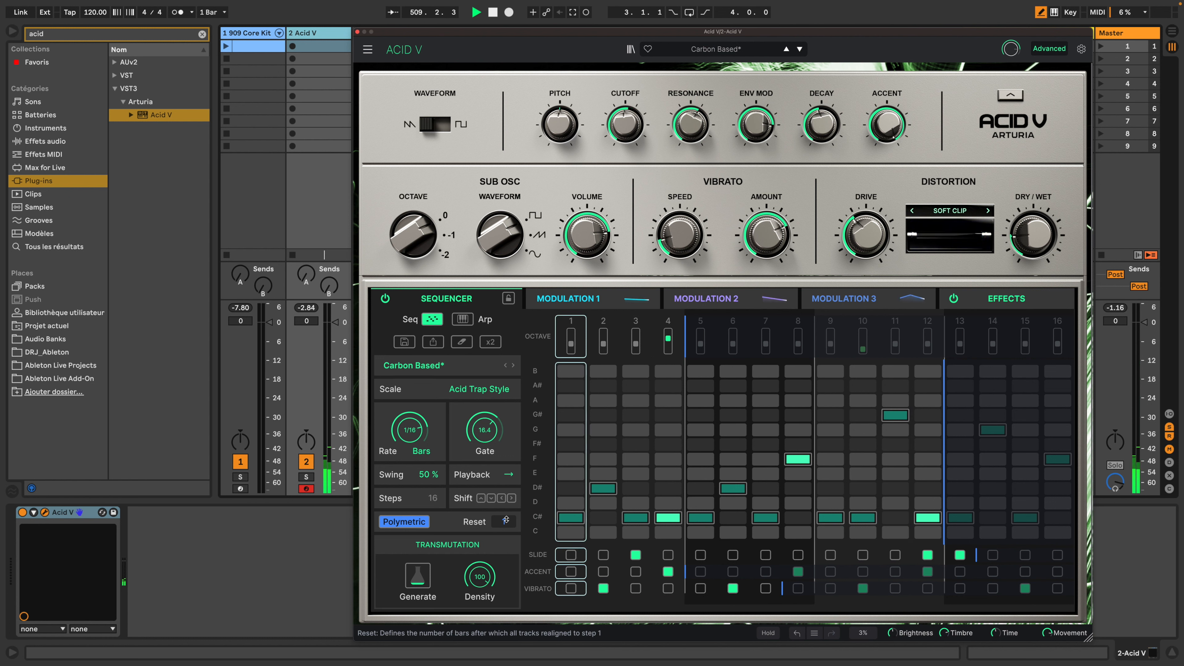
{"action": "left_click_drag", "start_coordinate": [506, 519], "coordinate": [507, 526]}
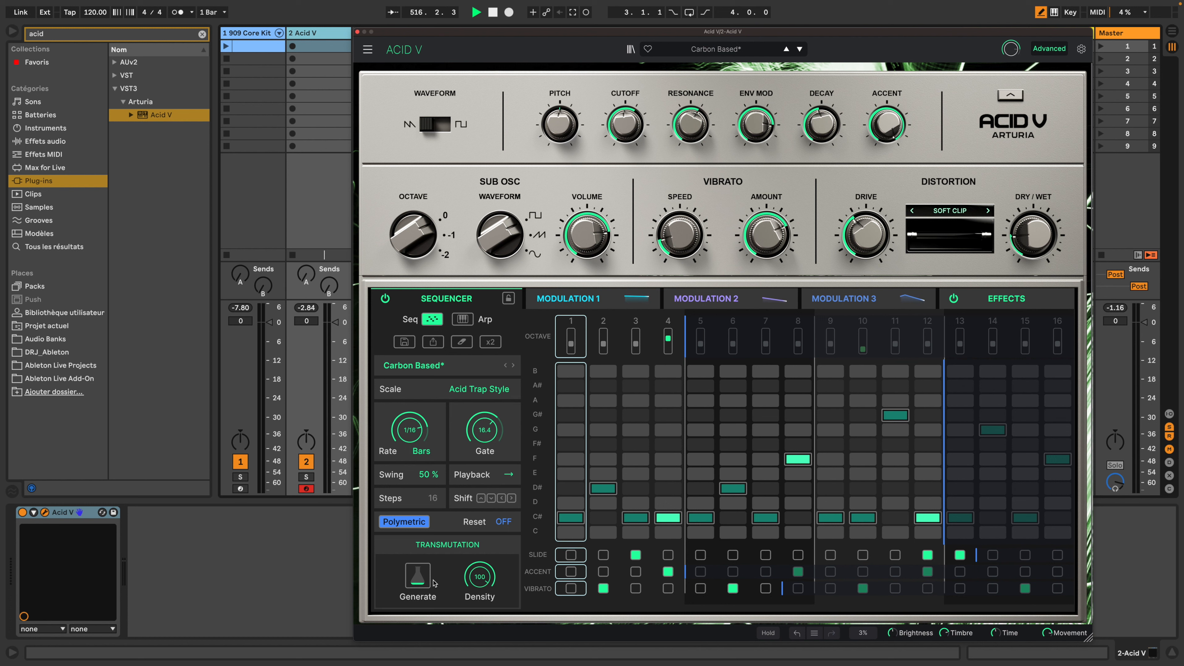
- Turn off Polymetric mode and generate several new sequences with Transmutation in the Acid Trap Style scale
{"action": "mouse_move", "coordinate": [472, 595]}
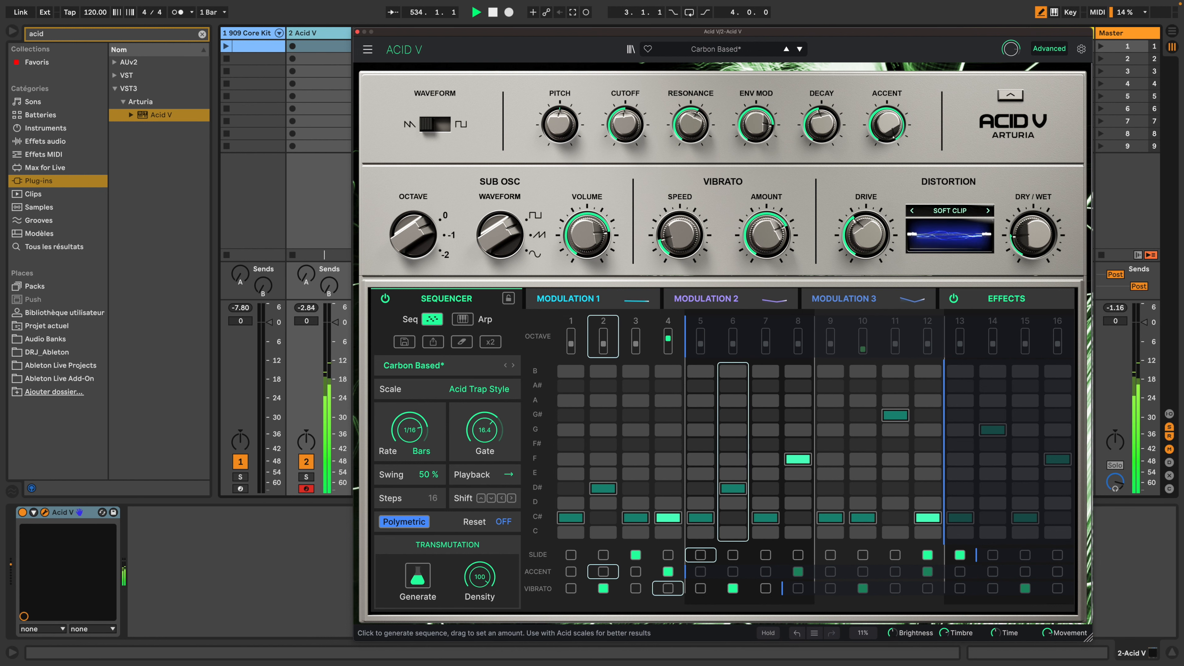
{"action": "left_click", "coordinate": [418, 575]}
{"action": "left_click", "coordinate": [403, 521]}
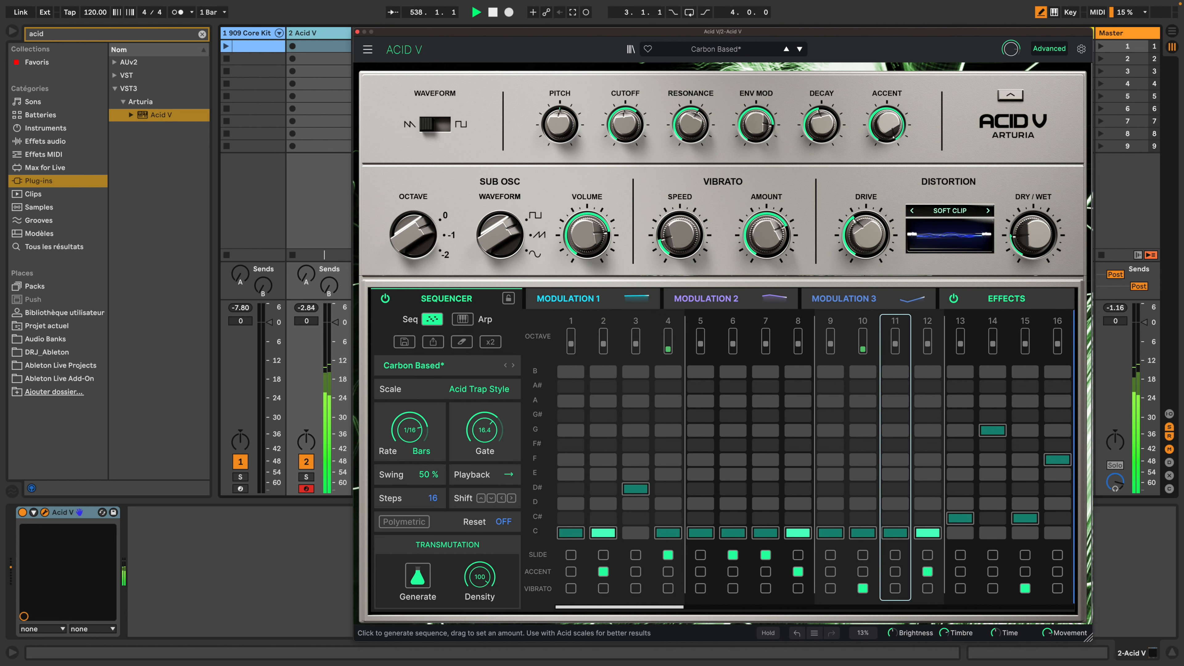
{"action": "left_click", "coordinate": [419, 581]}
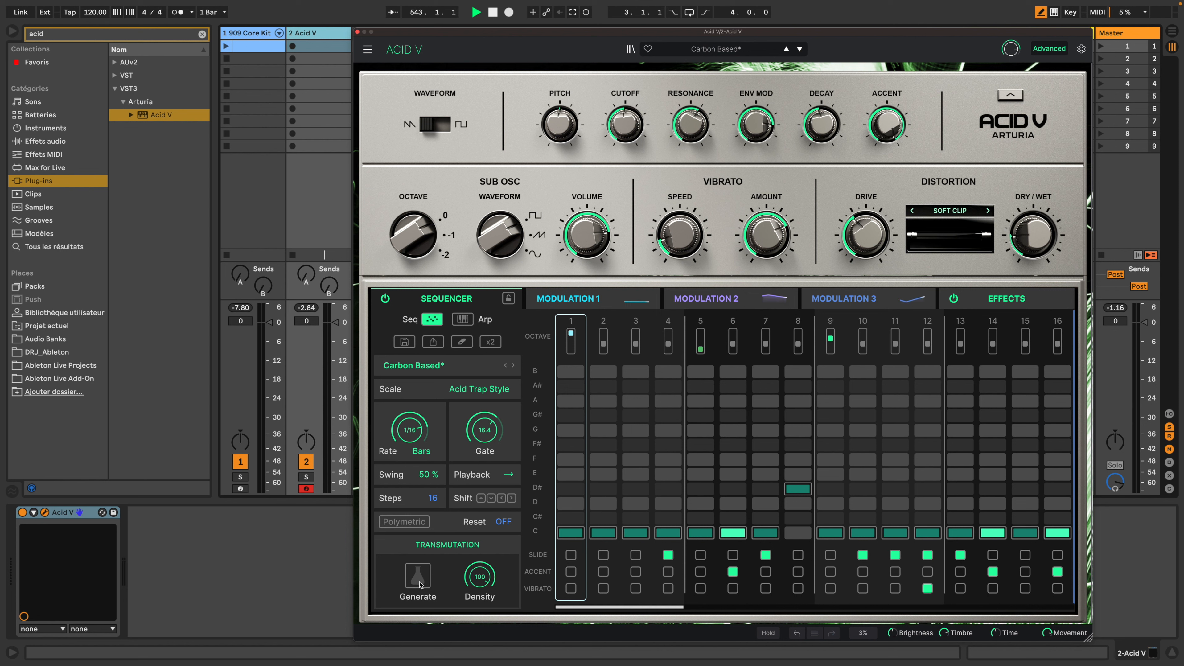
{"action": "left_click", "coordinate": [418, 584]}
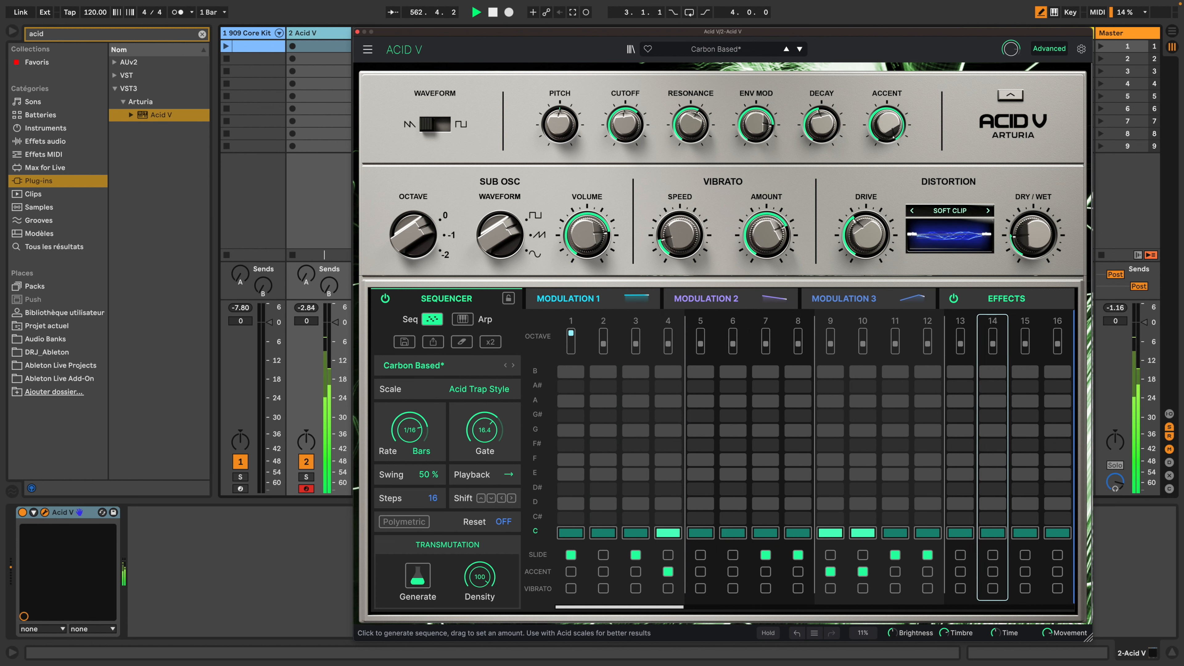
{"action": "left_click", "coordinate": [418, 576]}
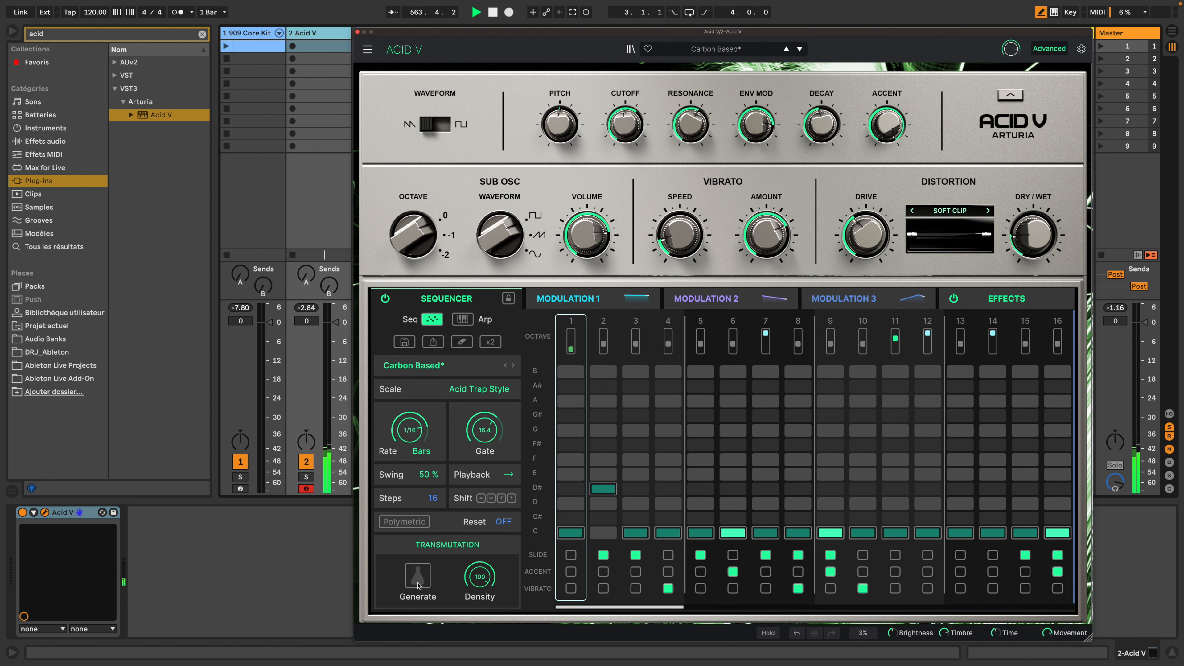
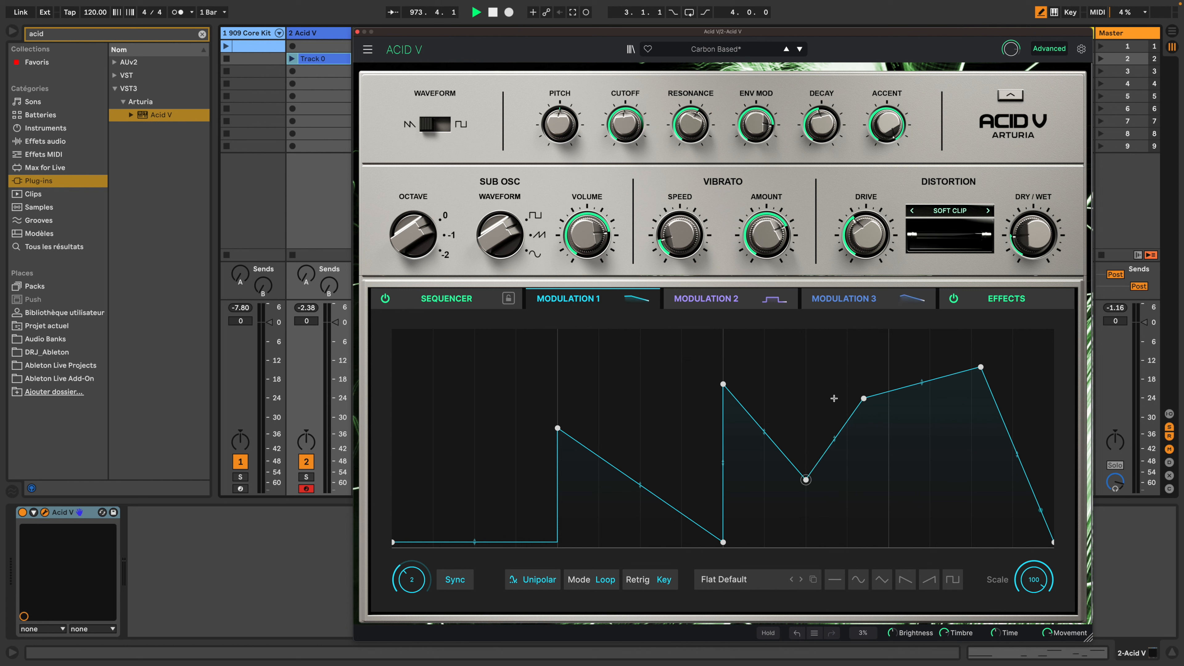
- Reshape the Modulation 1 curve by moving its mid-curve peak later and higher and deleting the dip point after it
{"action": "left_click_drag", "start_coordinate": [723, 384], "coordinate": [765, 363]}
{"action": "left_click_drag", "start_coordinate": [806, 479], "coordinate": [848, 487]}
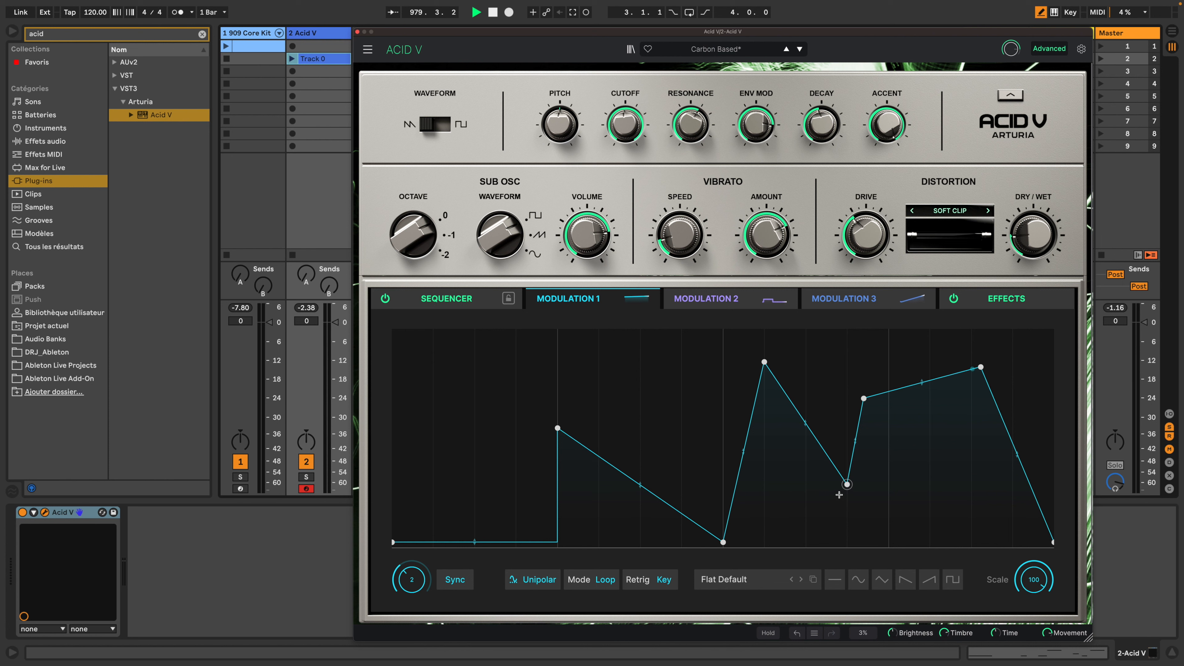
{"action": "double_click", "coordinate": [847, 485]}
- Try lower output scale values for Modulation 1, including 52 % and 60.4 %, and restore the scale to 100 %
{"action": "mouse_move", "coordinate": [1034, 580]}
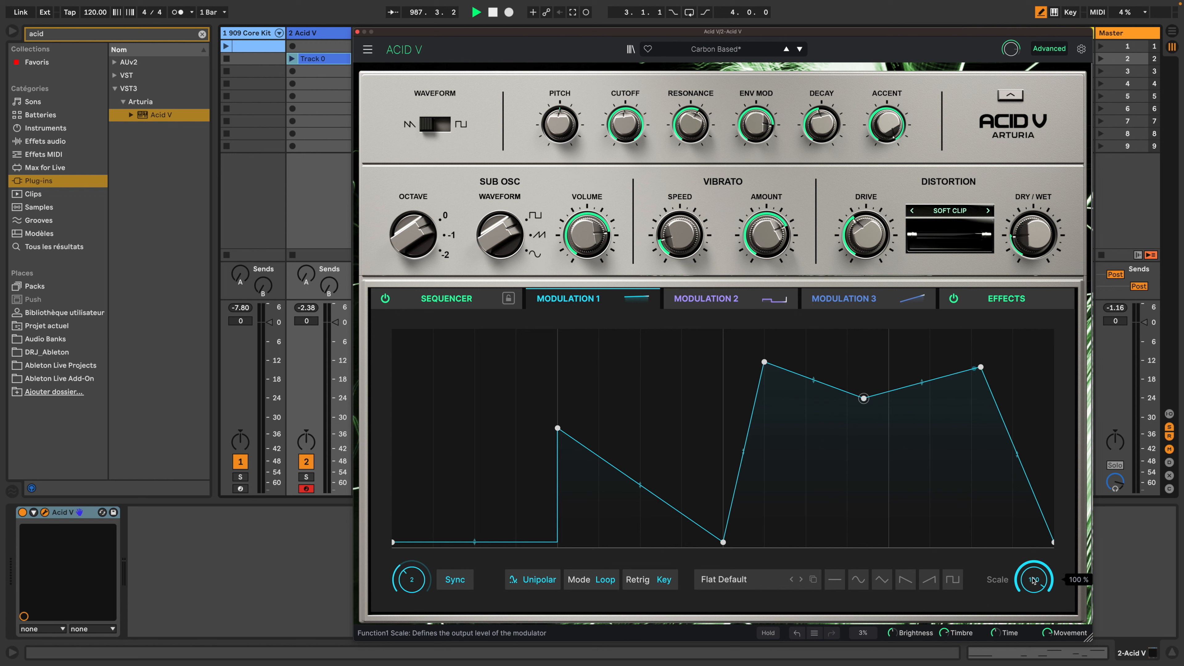
{"action": "left_click_drag", "start_coordinate": [1034, 580], "coordinate": [1034, 609]}
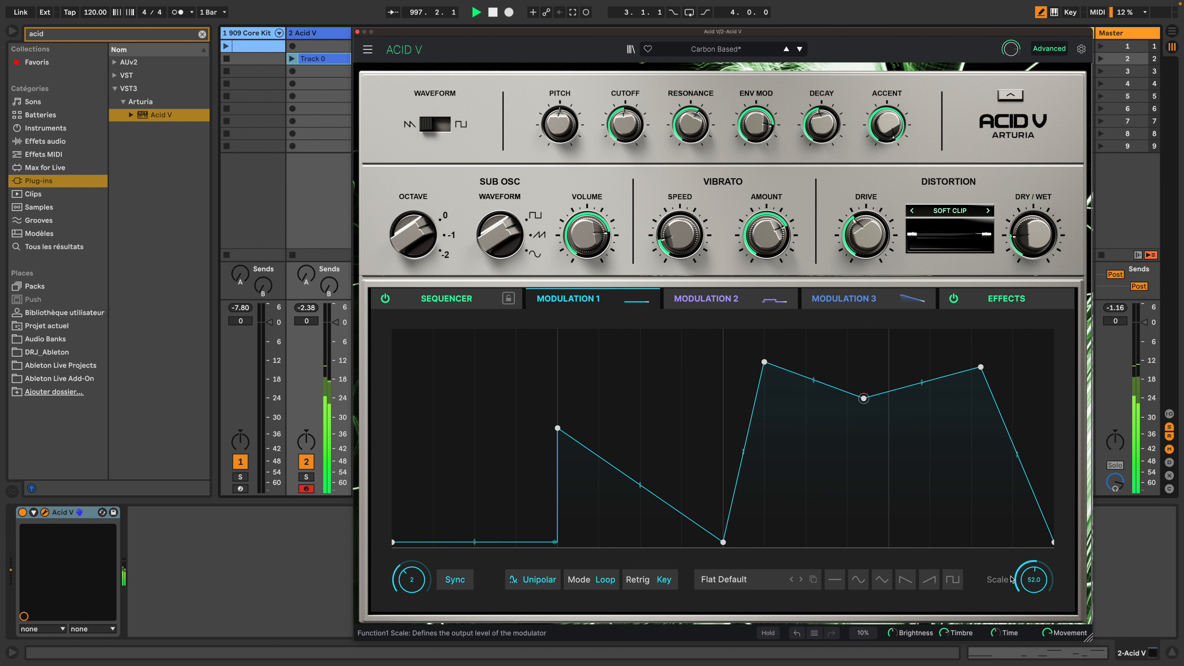
{"action": "mouse_move", "coordinate": [1035, 581]}
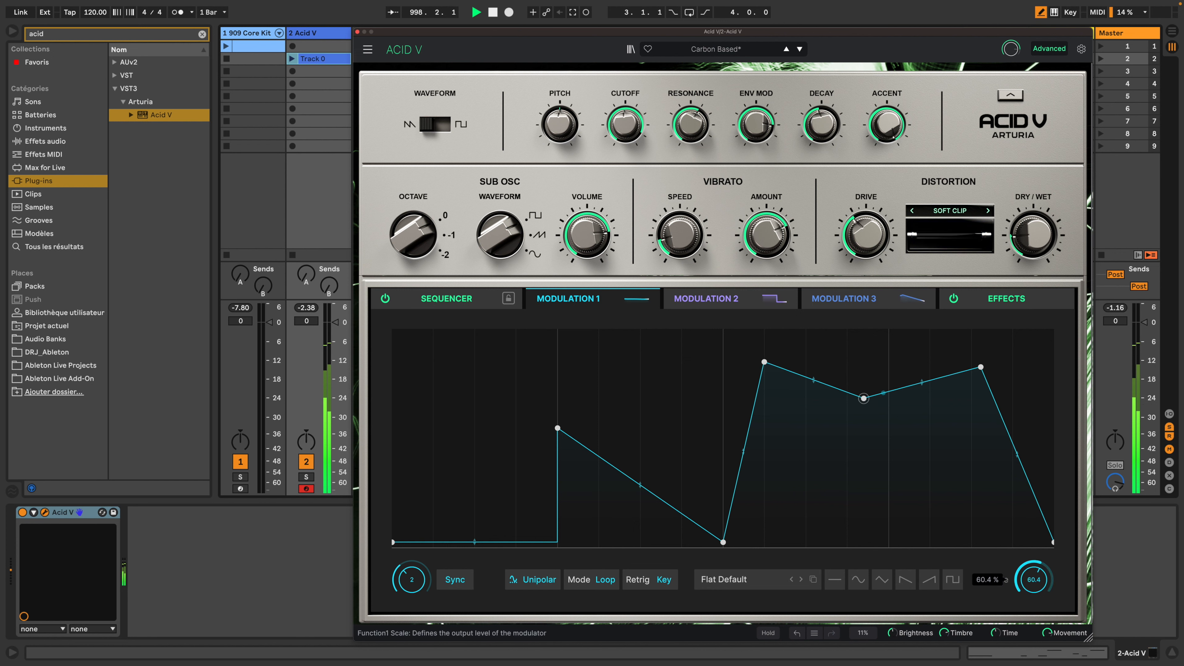
{"action": "double_click", "coordinate": [1034, 580]}
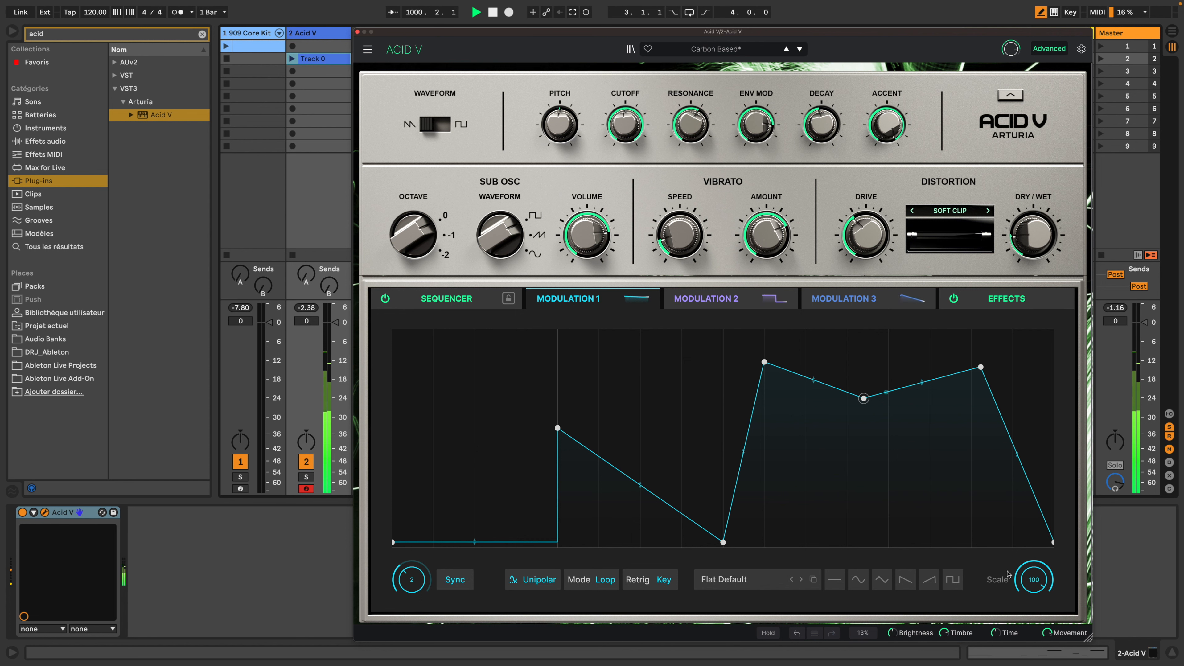
- Show the effects page and switch the whole effects section off and back on to compare the sound
{"action": "mouse_move", "coordinate": [628, 142]}
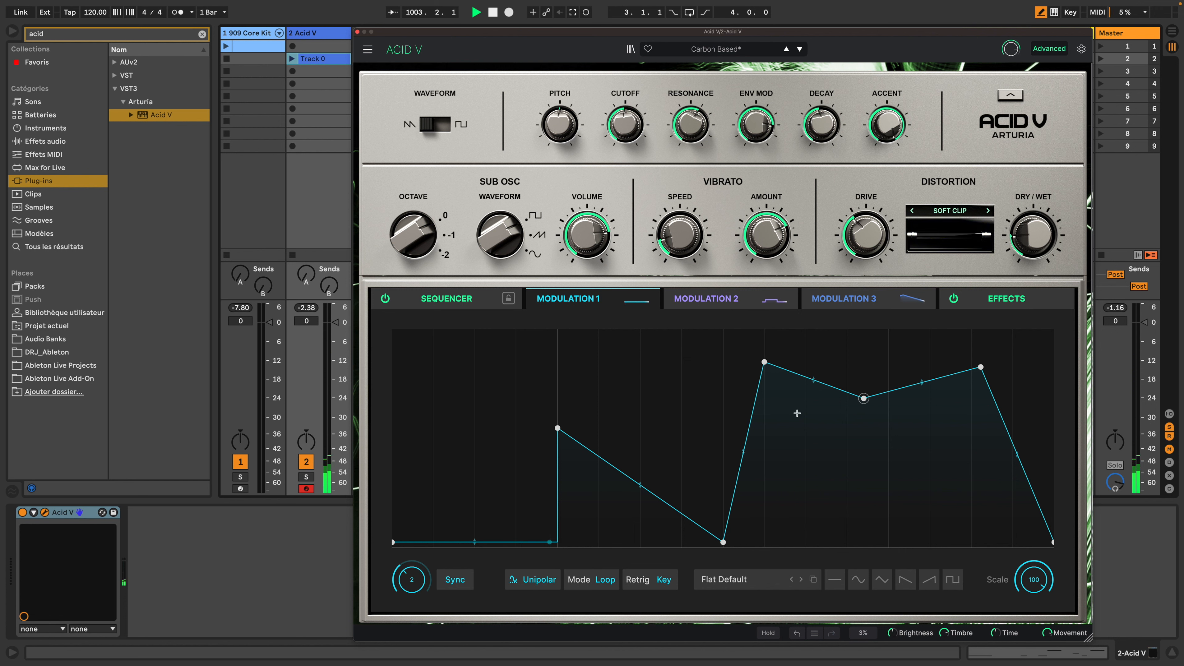
{"action": "left_click", "coordinate": [986, 302]}
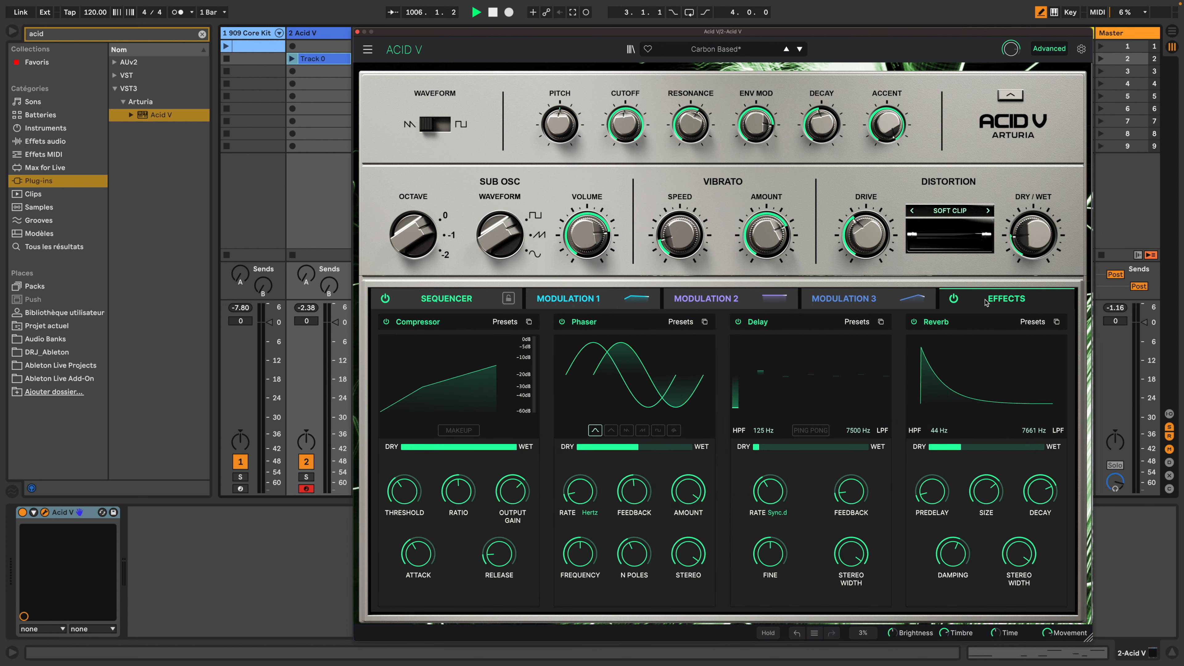
{"action": "left_click", "coordinate": [953, 299]}
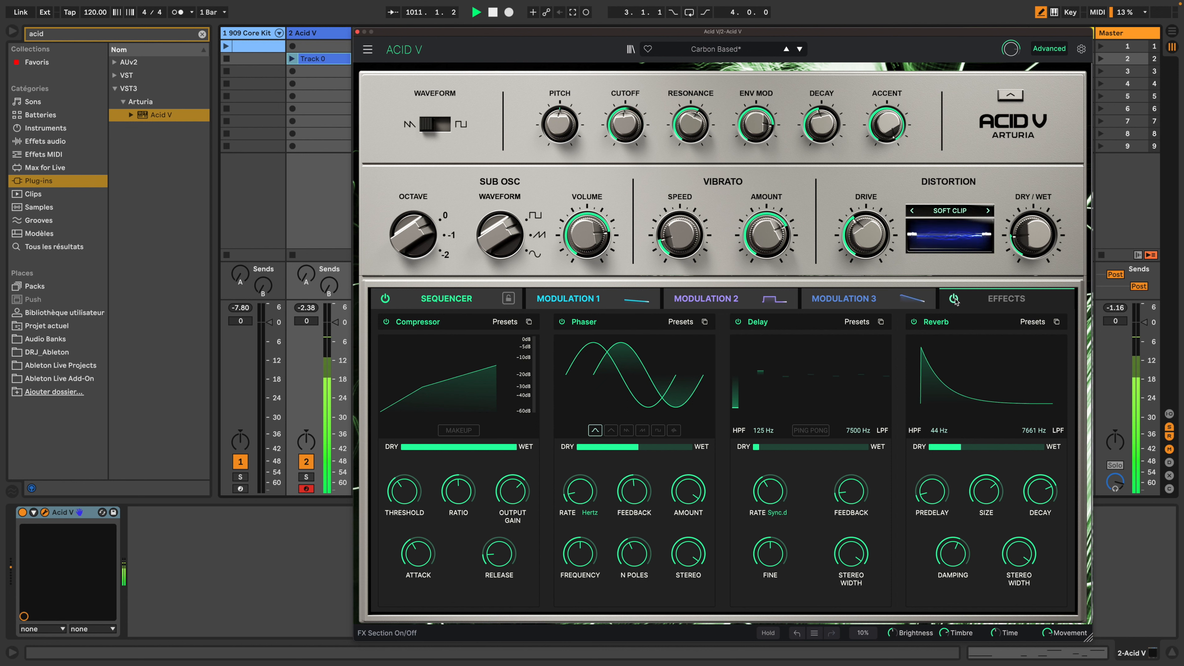
{"action": "left_click", "coordinate": [953, 299]}
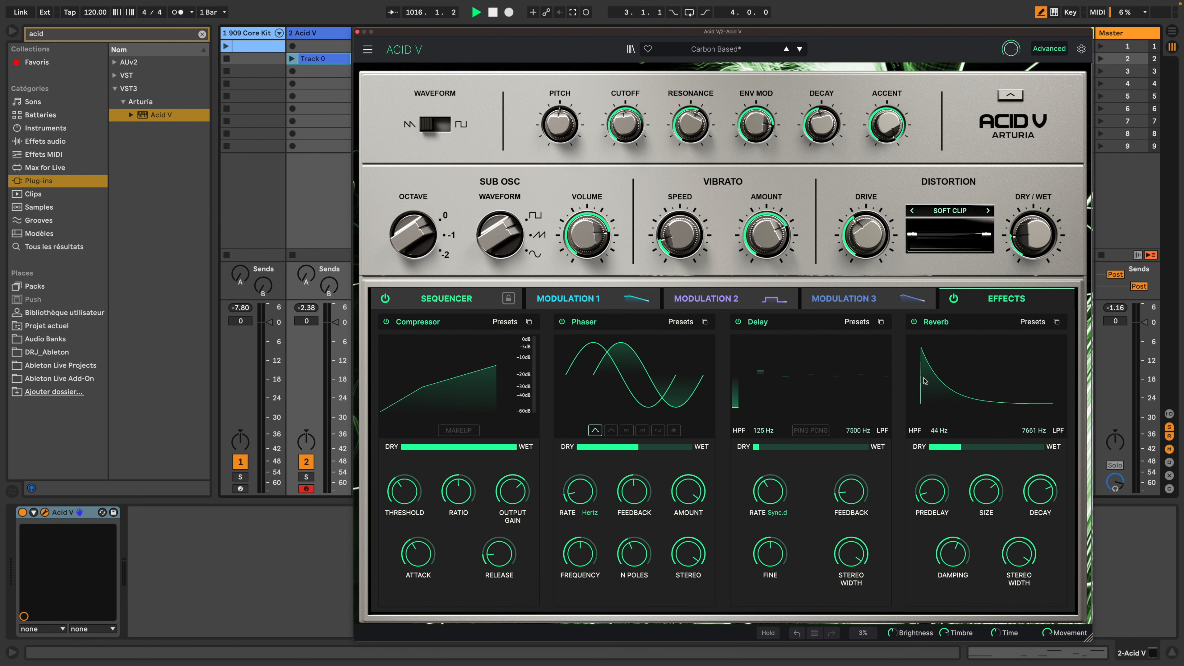
- Bypass and re-enable the Compressor and the Phaser one after the other
{"action": "left_click", "coordinate": [388, 321]}
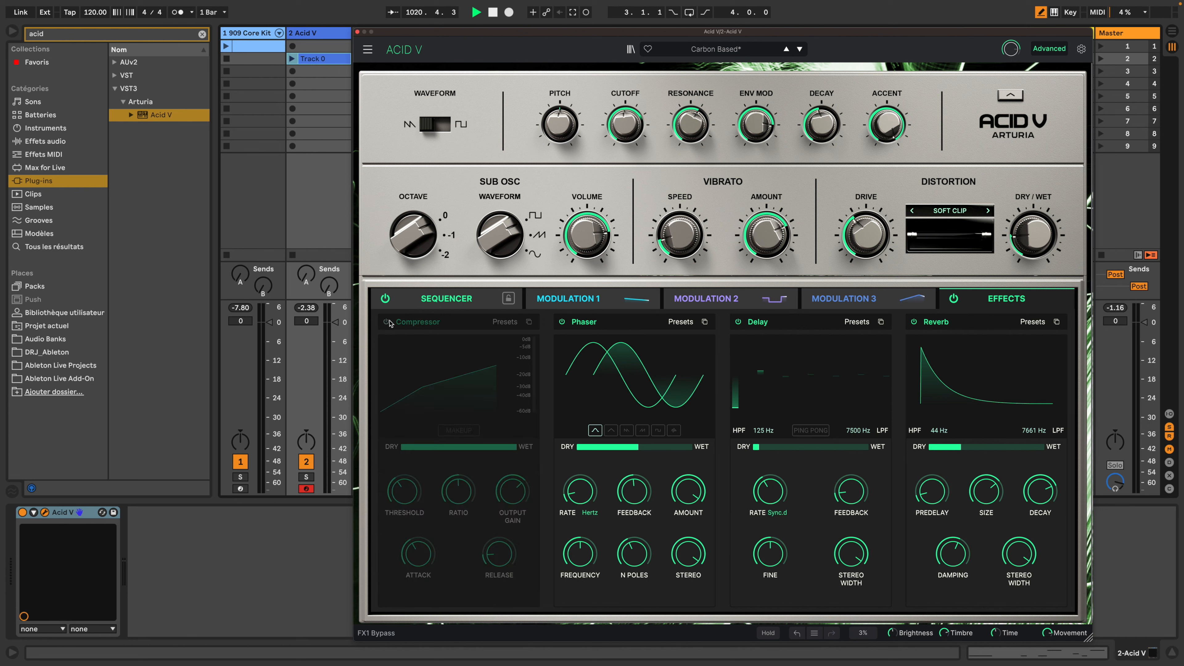
{"action": "left_click", "coordinate": [385, 323]}
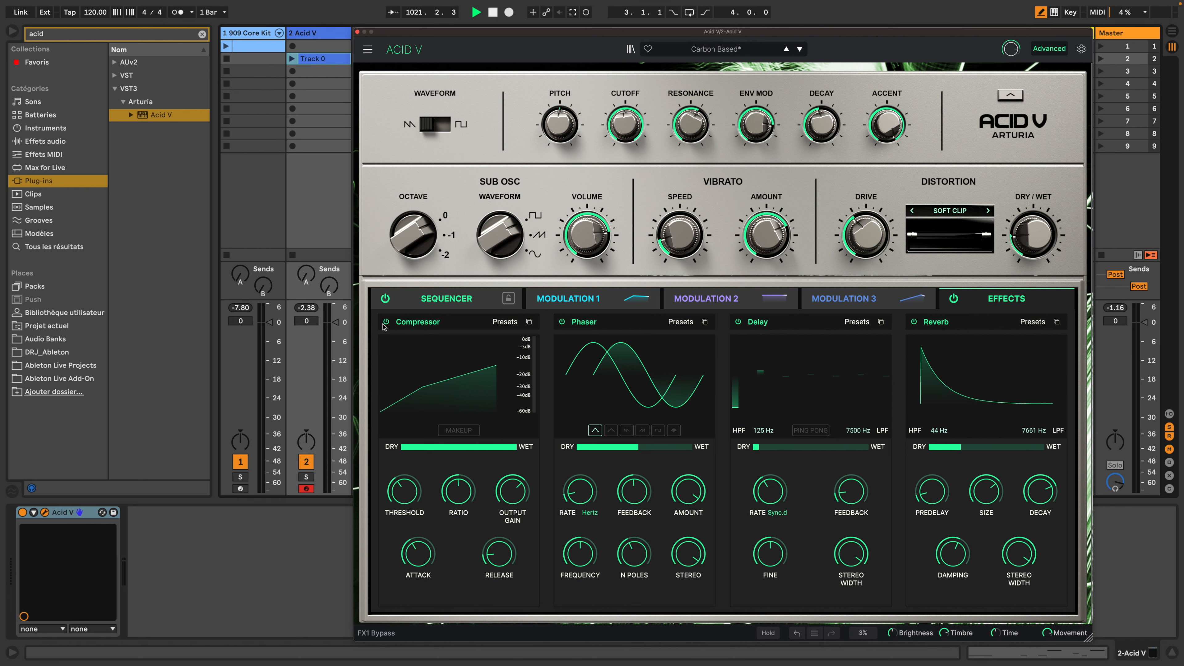
{"action": "left_click", "coordinate": [562, 322]}
{"action": "left_click", "coordinate": [562, 323]}
- Replace the Compressor in the first effect slot with a Reverb and load its Default preset
{"action": "left_click", "coordinate": [418, 322]}
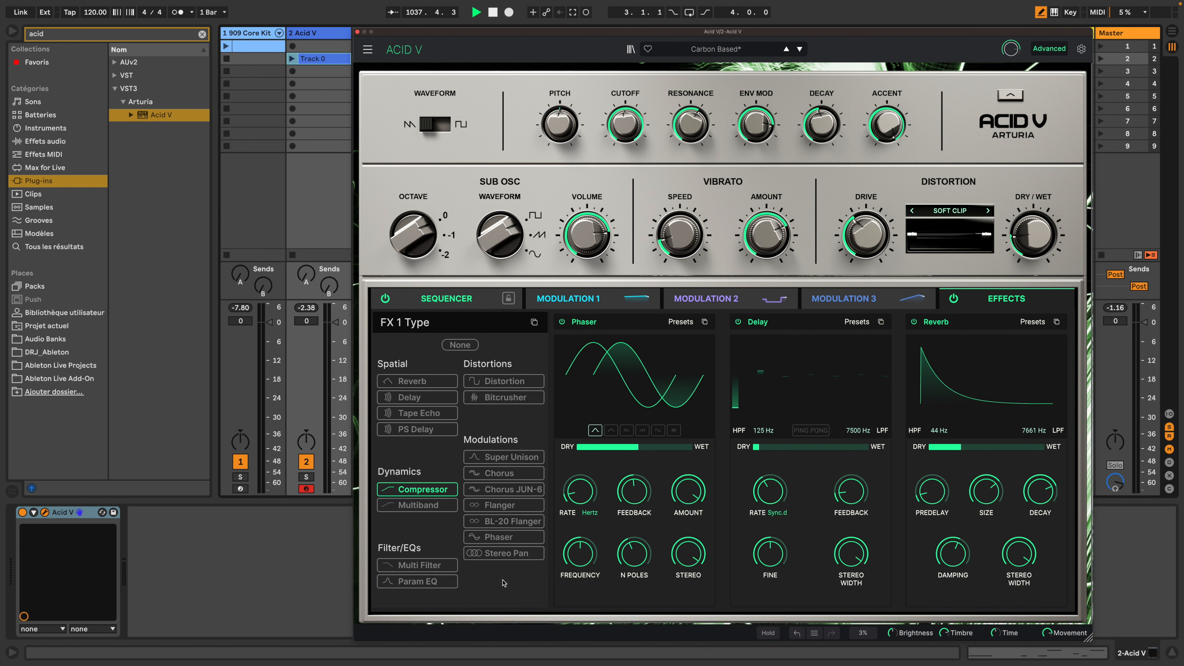
{"action": "left_click", "coordinate": [460, 345]}
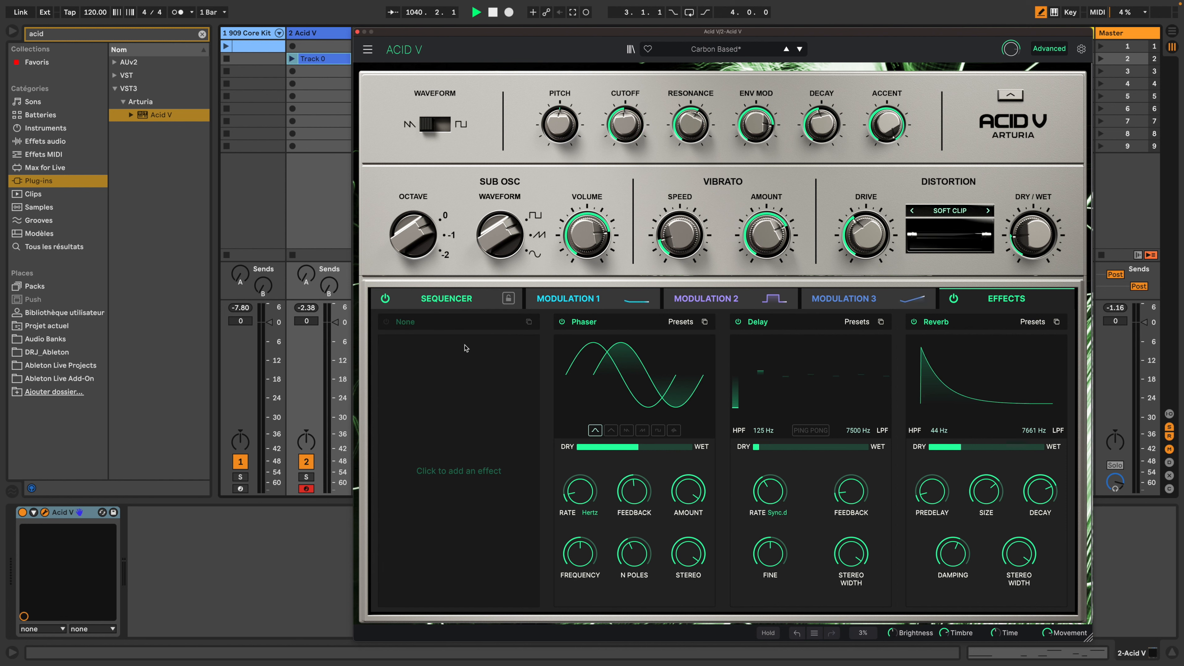
{"action": "left_click", "coordinate": [443, 324]}
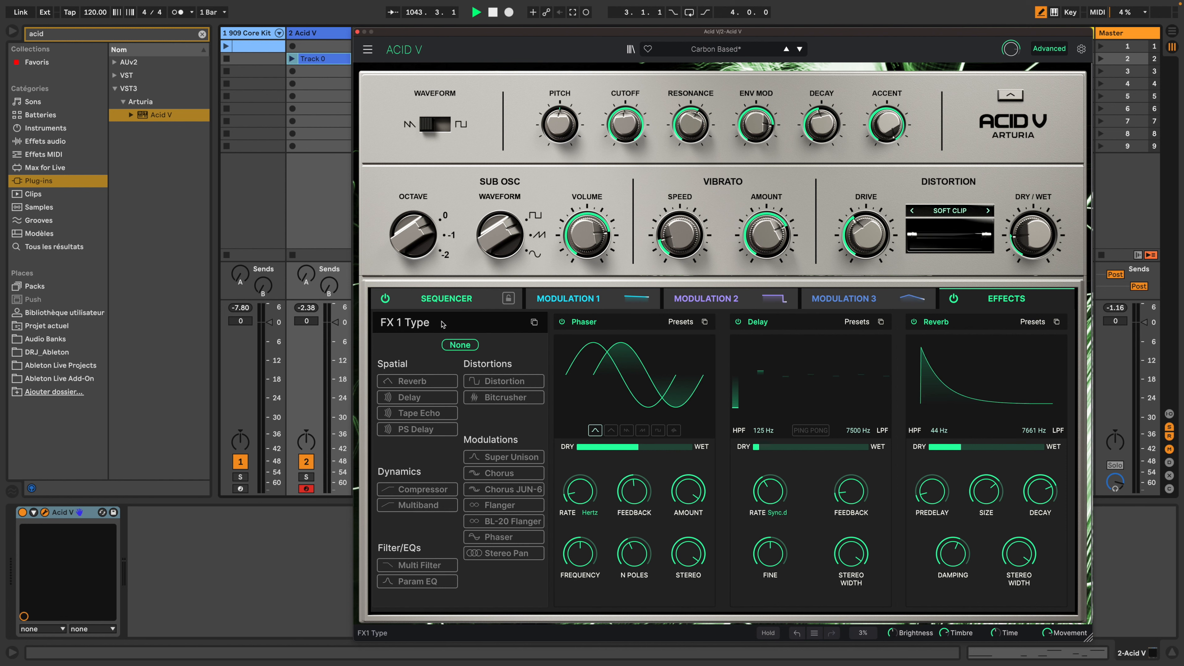
{"action": "left_click", "coordinate": [411, 382]}
{"action": "left_click", "coordinate": [503, 322]}
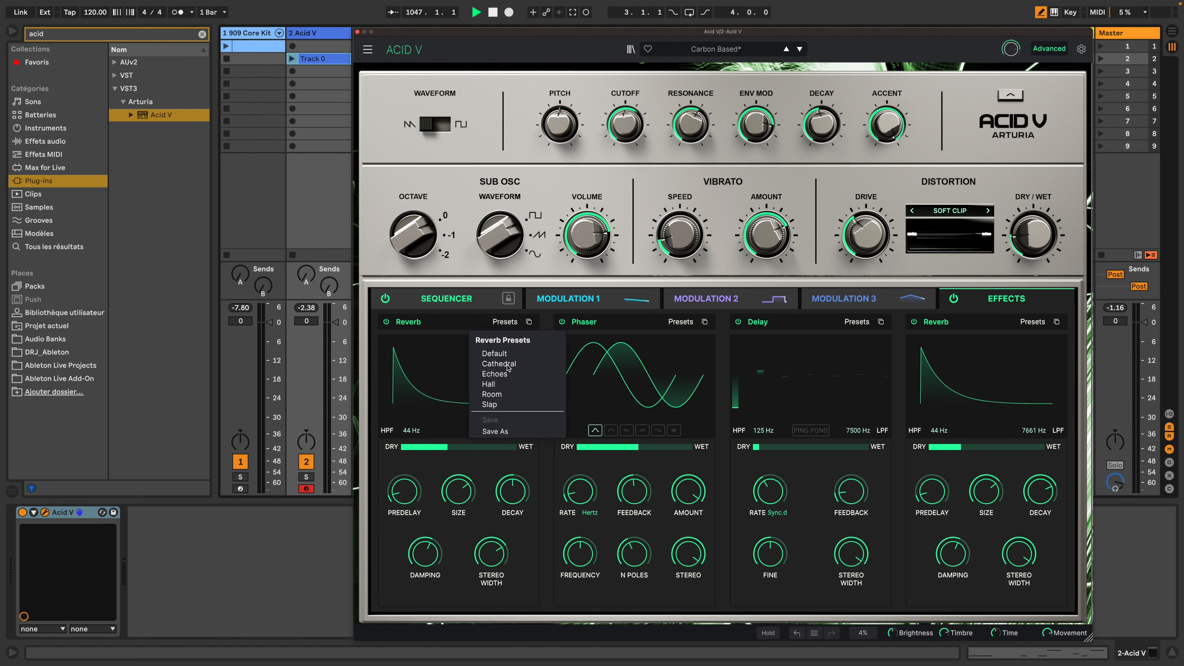
{"action": "left_click", "coordinate": [494, 353]}
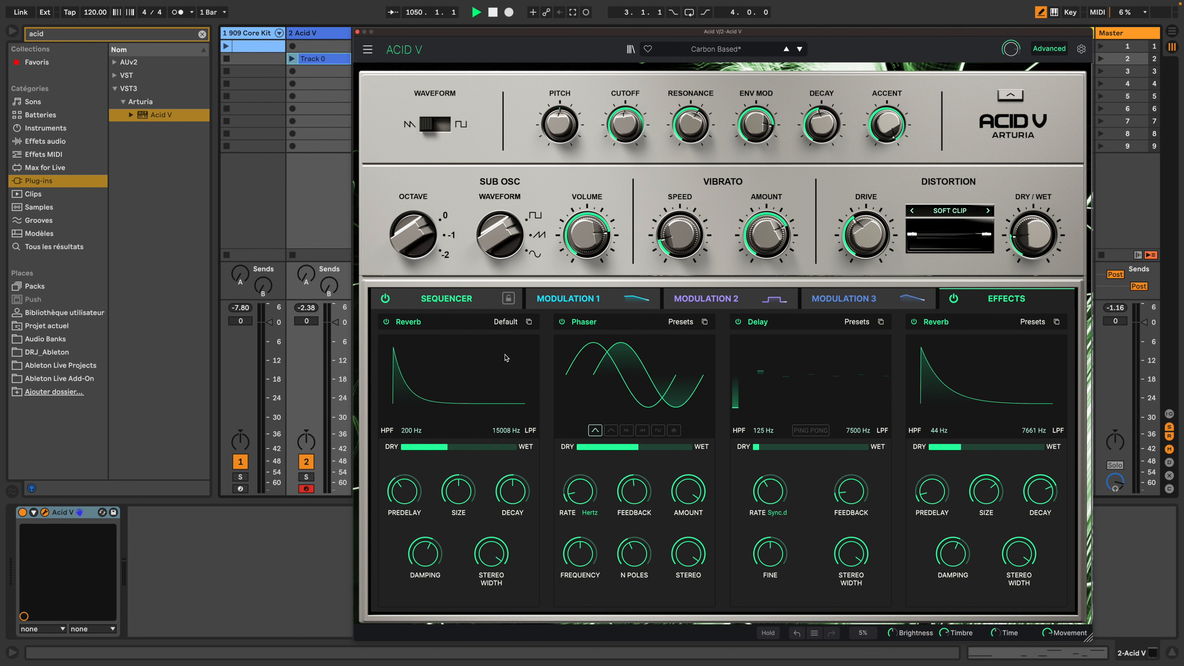
- Bypass the Phaser, the Delay and the Reverb in the fourth slot so only the first-slot Reverb is active
{"action": "left_click", "coordinate": [563, 322]}
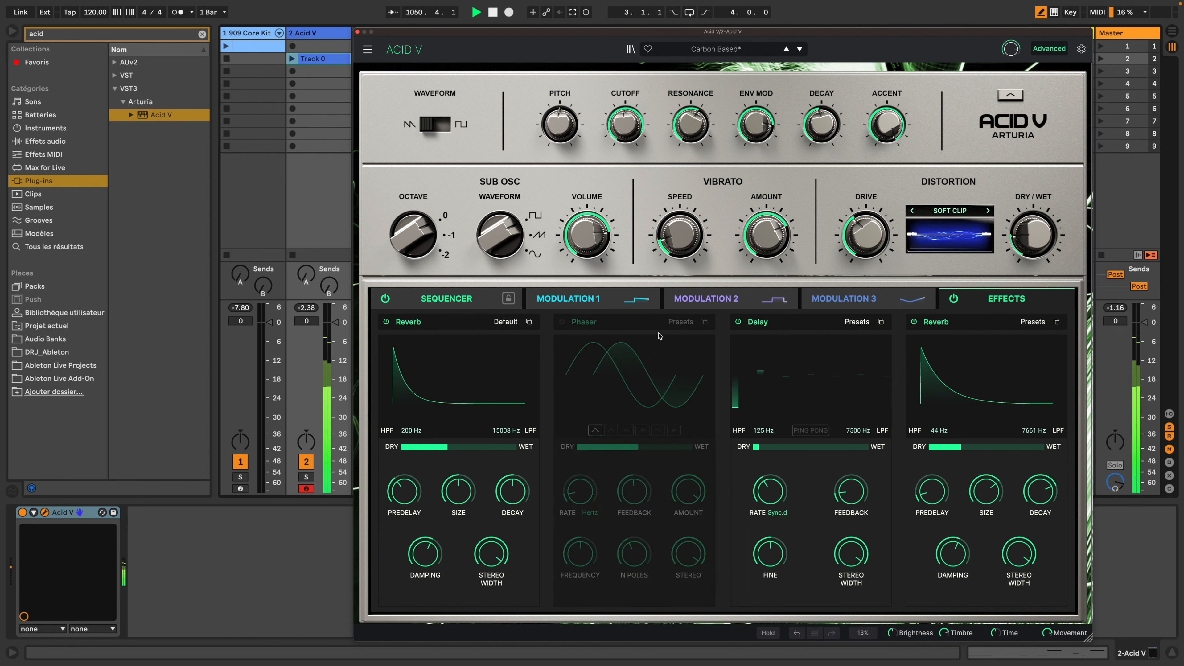
{"action": "left_click", "coordinate": [738, 322]}
{"action": "left_click", "coordinate": [914, 322]}
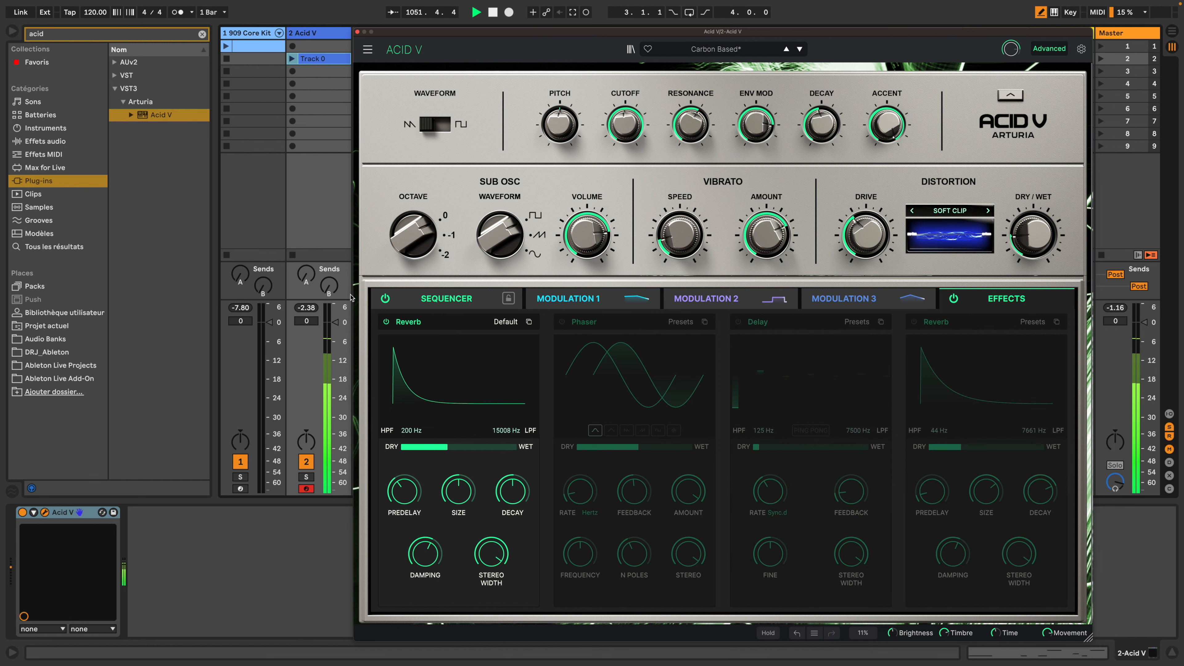
- Audition the first-slot Reverb's Cathedral, Echoes, Hall, Room and Slap presets in order, keeping Slap
{"action": "left_click", "coordinate": [498, 323]}
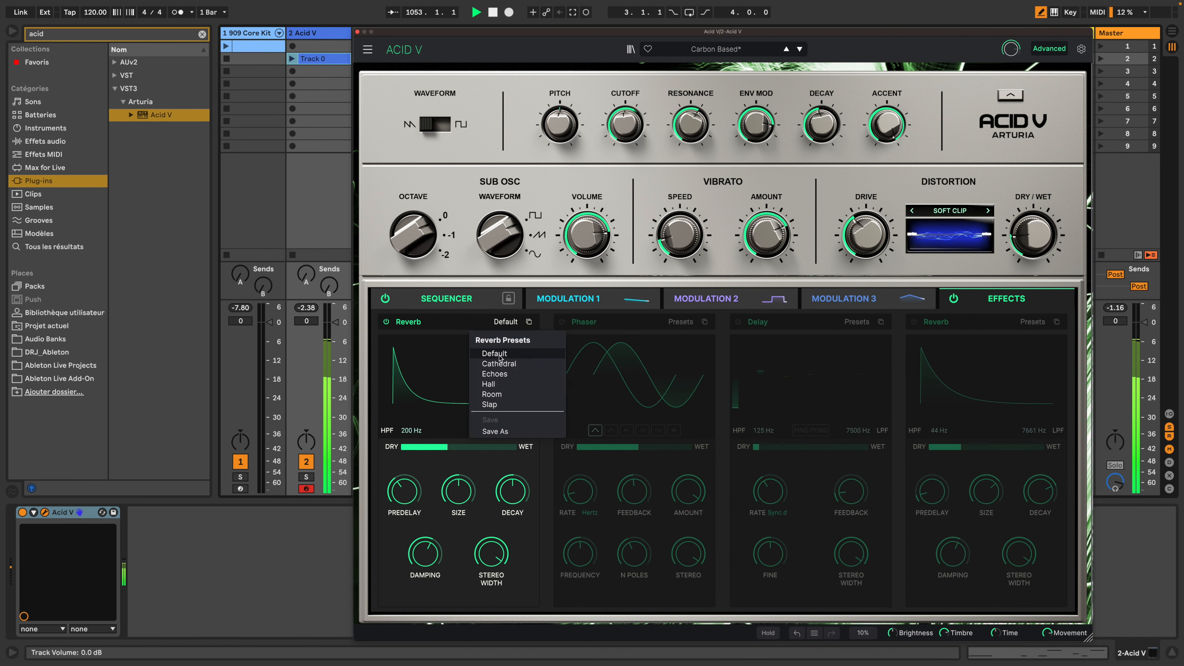
{"action": "left_click", "coordinate": [499, 366]}
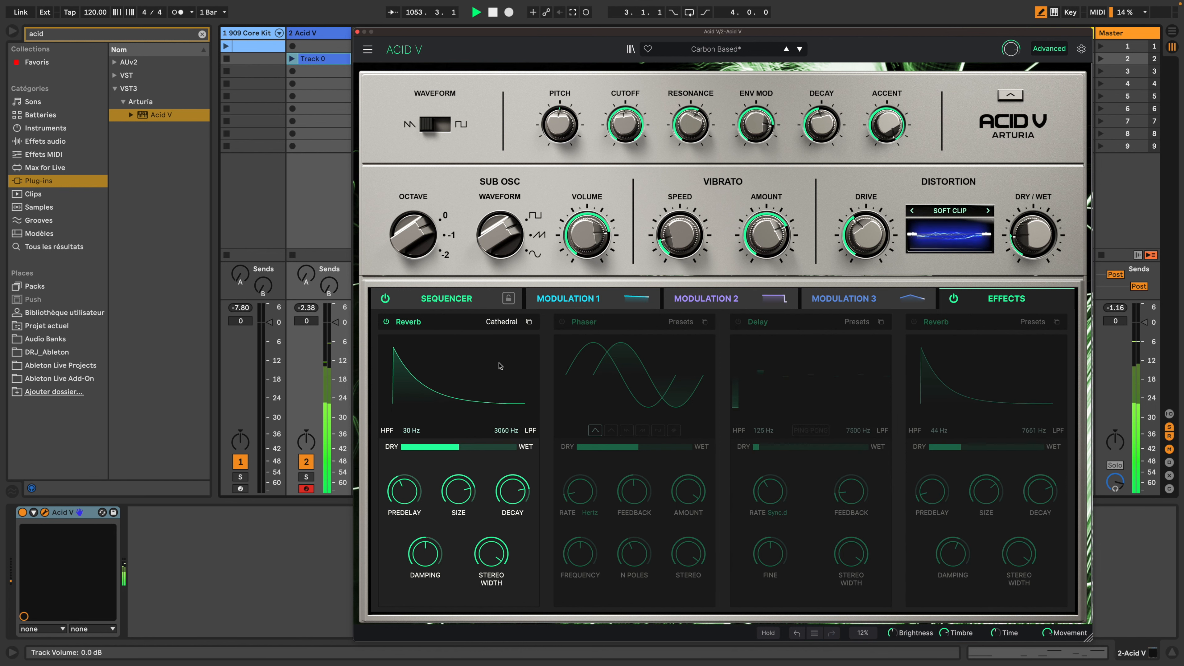
{"action": "left_click", "coordinate": [508, 324]}
{"action": "left_click", "coordinate": [502, 375]}
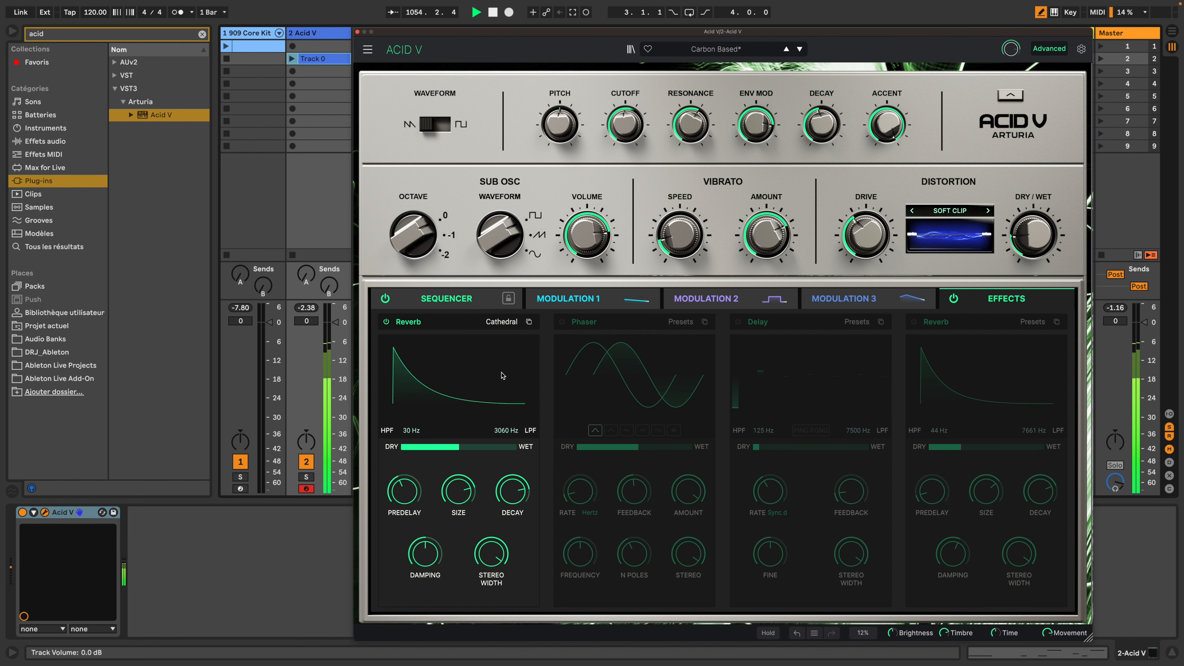
{"action": "left_click", "coordinate": [508, 323]}
{"action": "left_click", "coordinate": [508, 385]}
{"action": "left_click", "coordinate": [510, 323]}
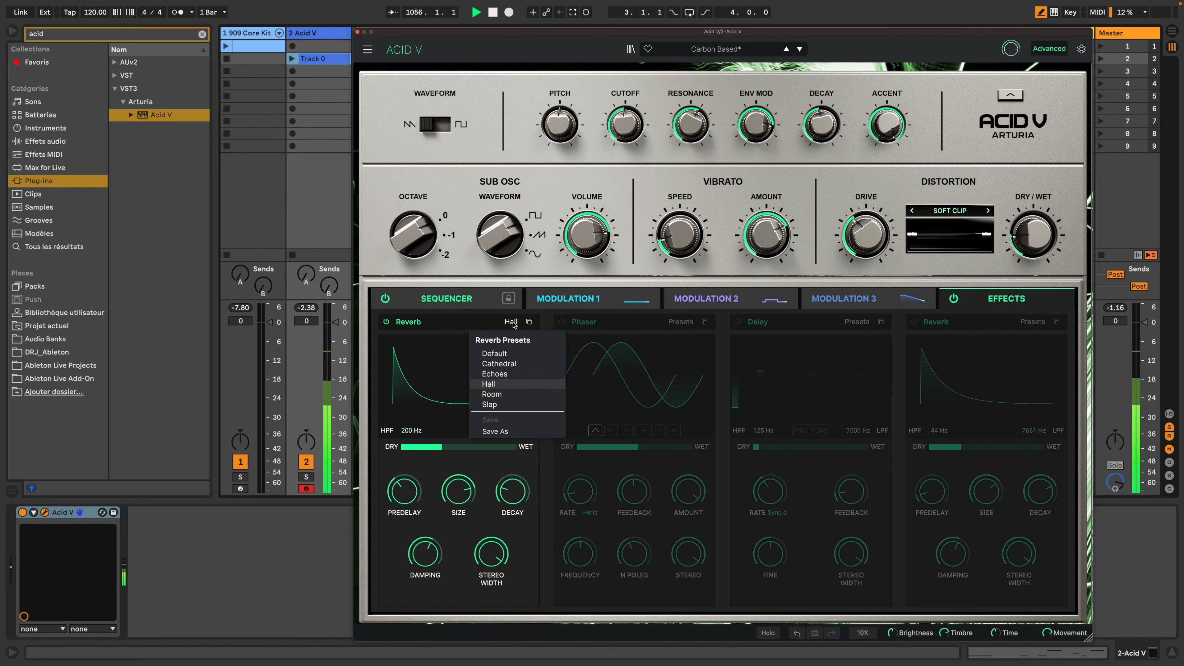
{"action": "left_click", "coordinate": [504, 398]}
{"action": "left_click", "coordinate": [509, 322]}
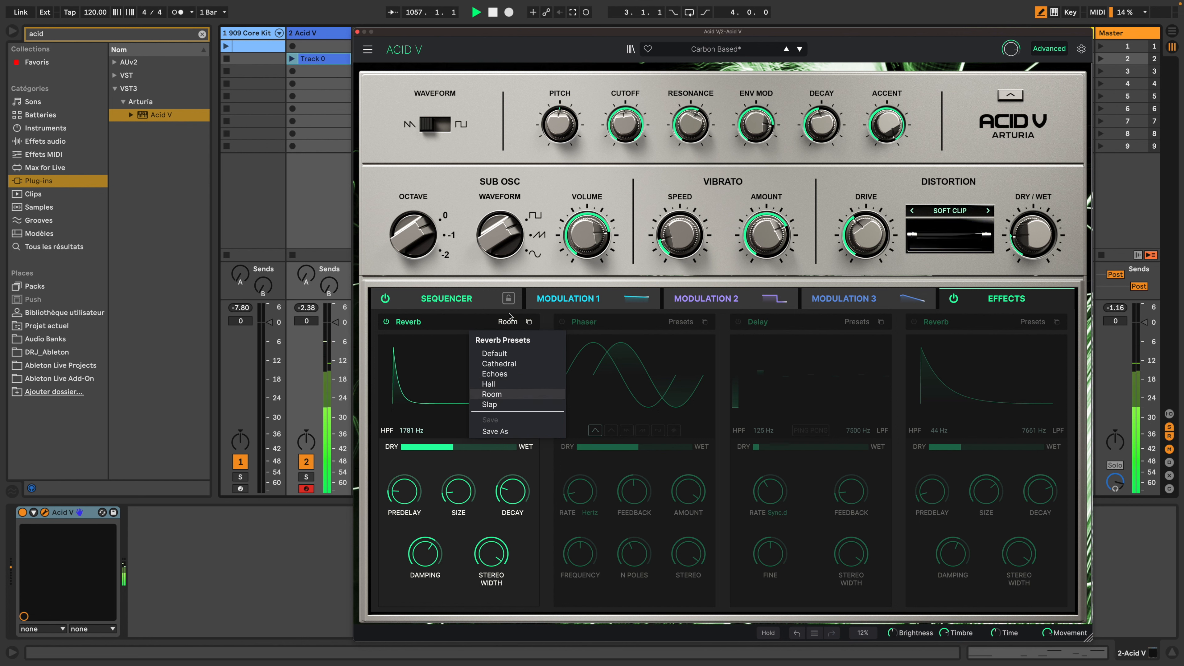
{"action": "left_click", "coordinate": [505, 408]}
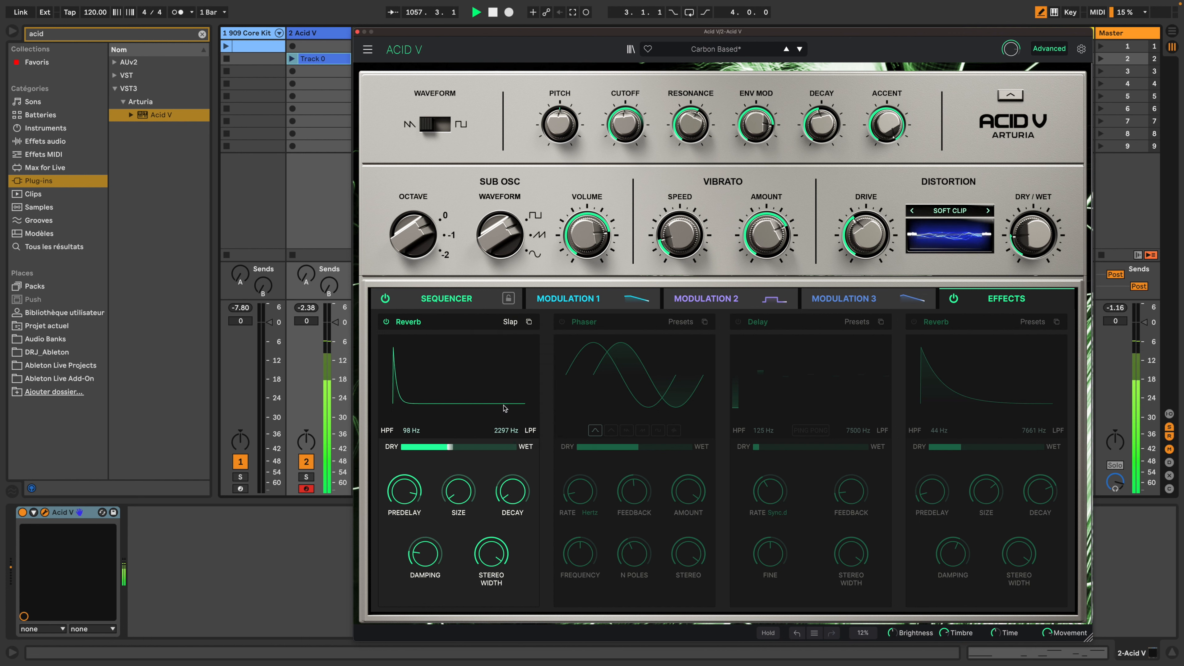
{"action": "left_click", "coordinate": [510, 322]}
{"action": "left_click", "coordinate": [444, 355]}
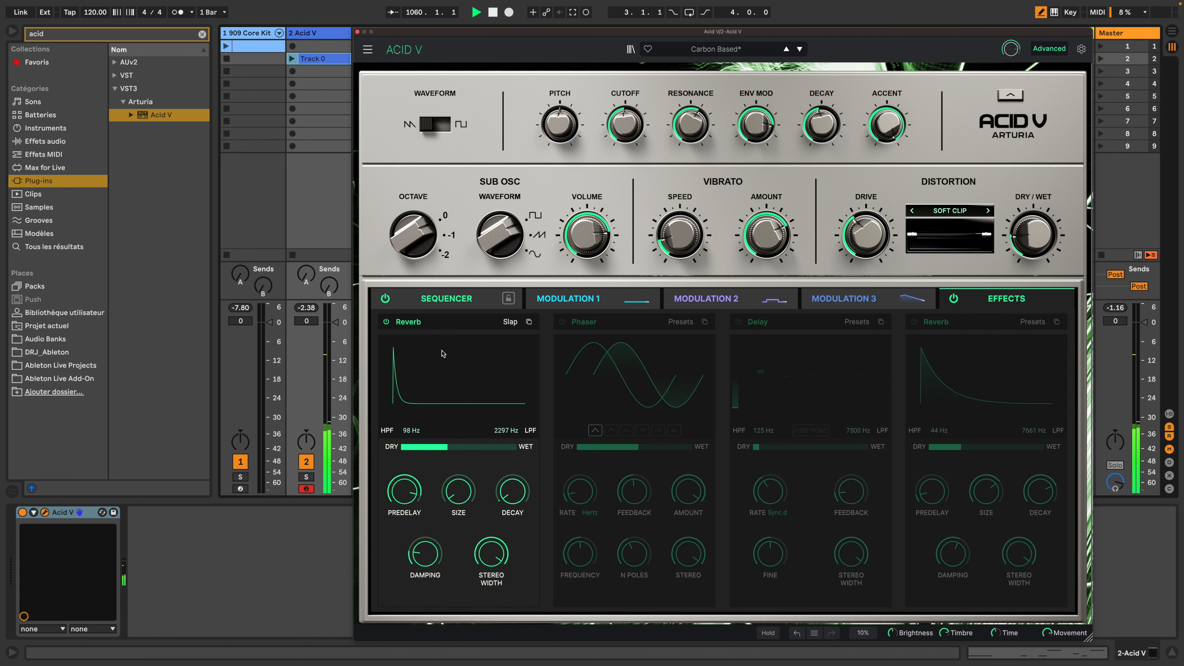
{"action": "mouse_move", "coordinate": [466, 450]}
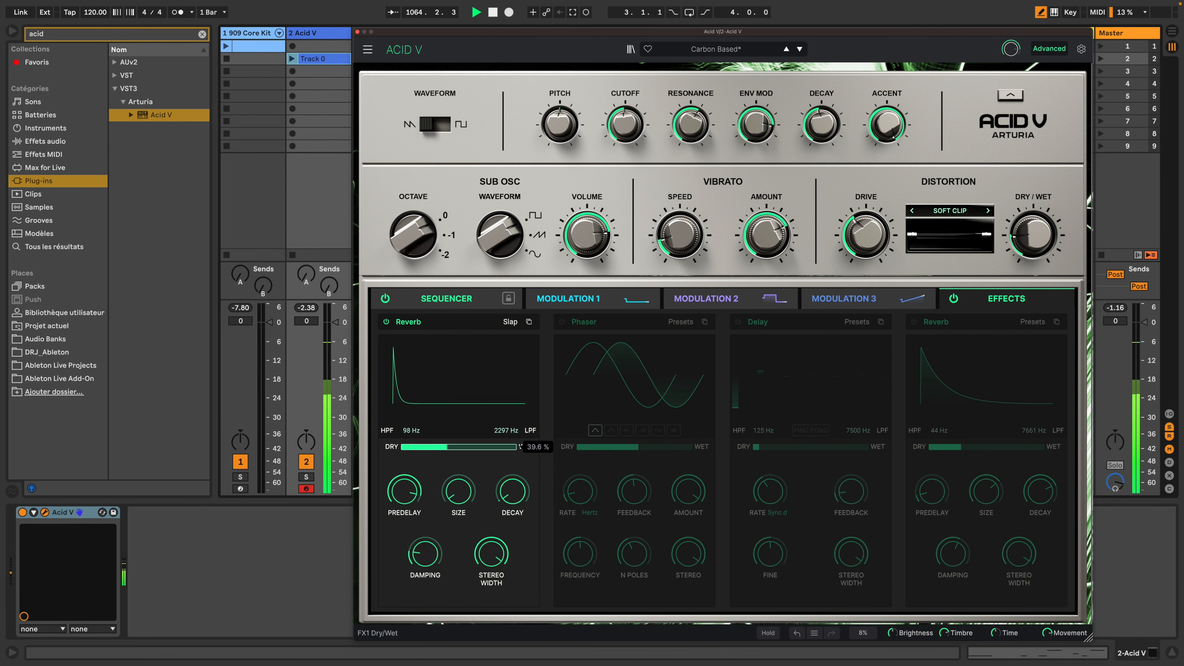
- Raise the first-slot Reverb's dry/wet mix slightly, then replace the Reverb with a Param EQ
{"action": "mouse_move", "coordinate": [447, 447]}
{"action": "left_mouse_down"}
{"action": "mouse_move", "coordinate": [401, 447]}
{"action": "mouse_move", "coordinate": [516, 447]}
{"action": "mouse_move", "coordinate": [434, 447]}
{"action": "mouse_move", "coordinate": [451, 447]}
{"action": "left_mouse_up"}
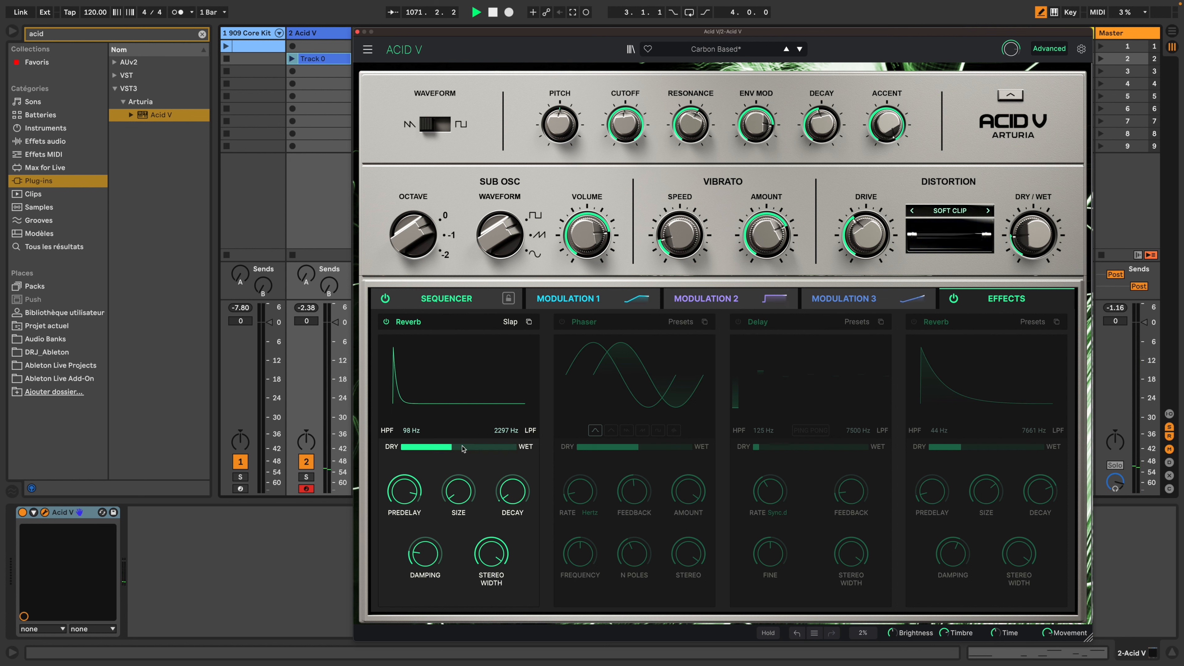
{"action": "left_click", "coordinate": [409, 322]}
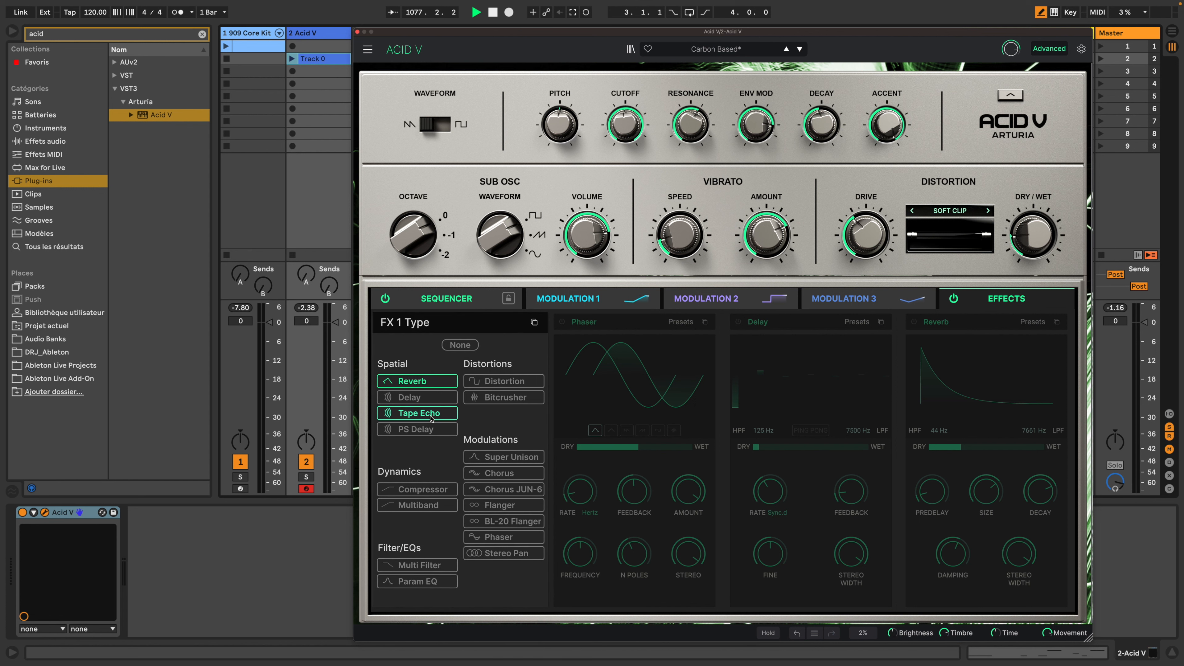
{"action": "left_click", "coordinate": [423, 584]}
{"action": "left_click_drag", "start_coordinate": [413, 451], "coordinate": [443, 449]}
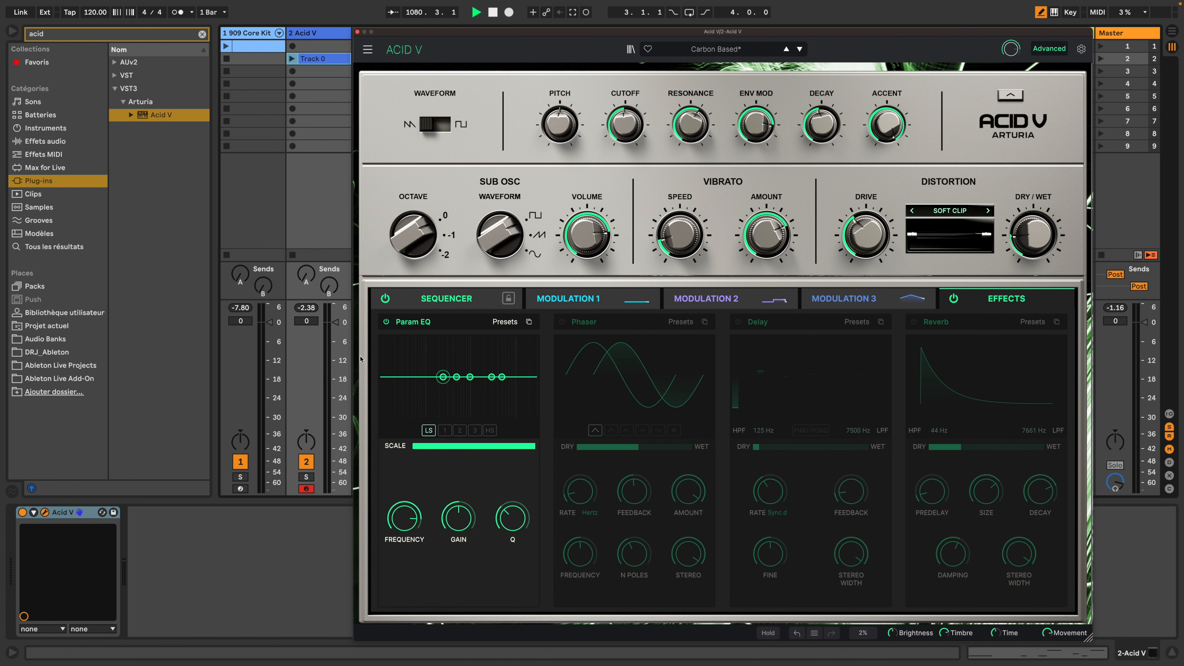
- Change the first effect slot's type to Multiband and then back to Reverb
{"action": "left_click", "coordinate": [406, 322]}
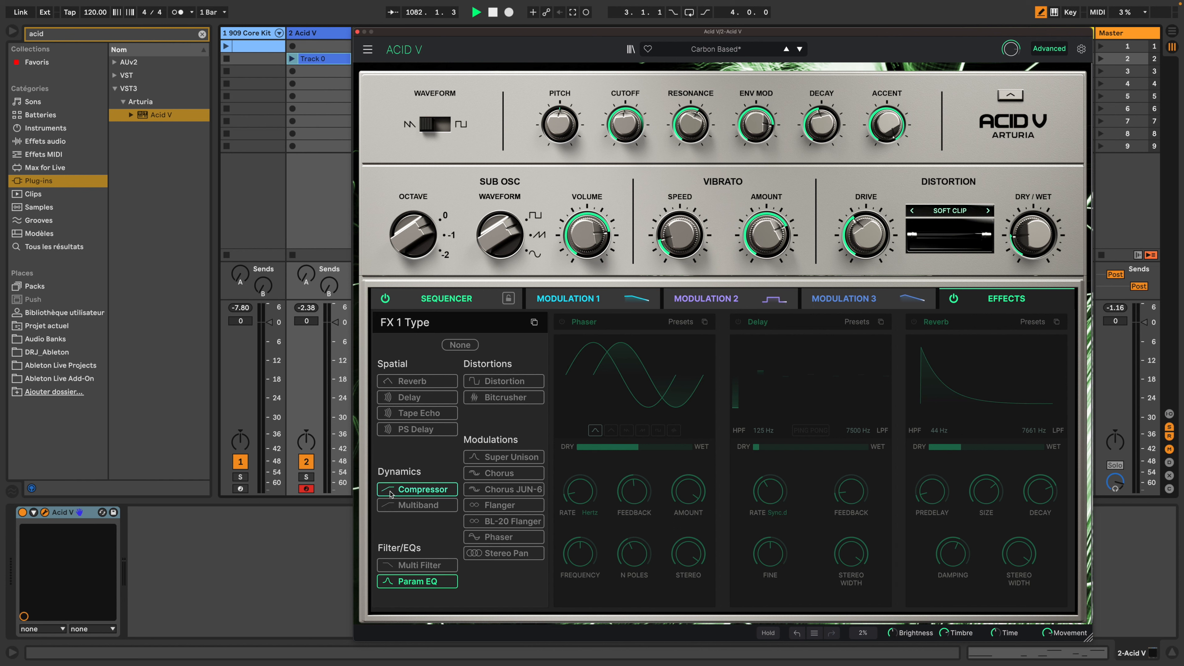
{"action": "left_click", "coordinate": [417, 505]}
{"action": "mouse_move", "coordinate": [475, 446]}
{"action": "left_mouse_down"}
{"action": "mouse_move", "coordinate": [420, 446]}
{"action": "mouse_move", "coordinate": [475, 446]}
{"action": "left_mouse_up"}
{"action": "left_click", "coordinate": [404, 323]}
{"action": "left_click", "coordinate": [406, 382]}
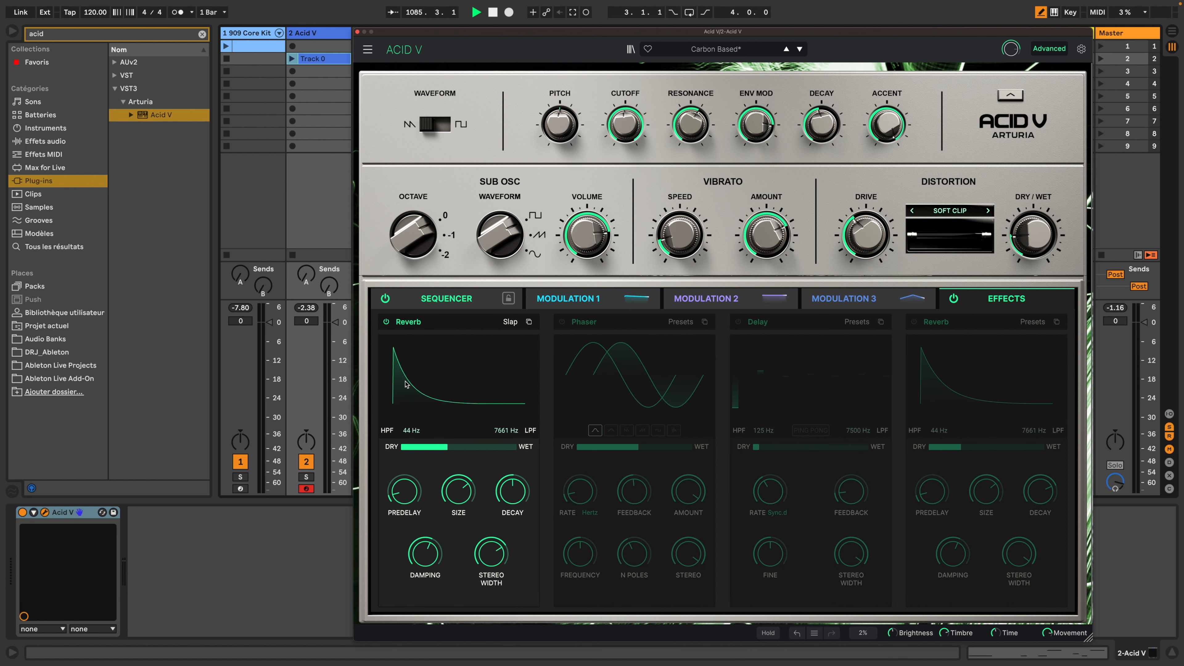
- Copy the first-slot Reverb to FX 2 and look at the effect types available for that slot
{"action": "left_click", "coordinate": [529, 323]}
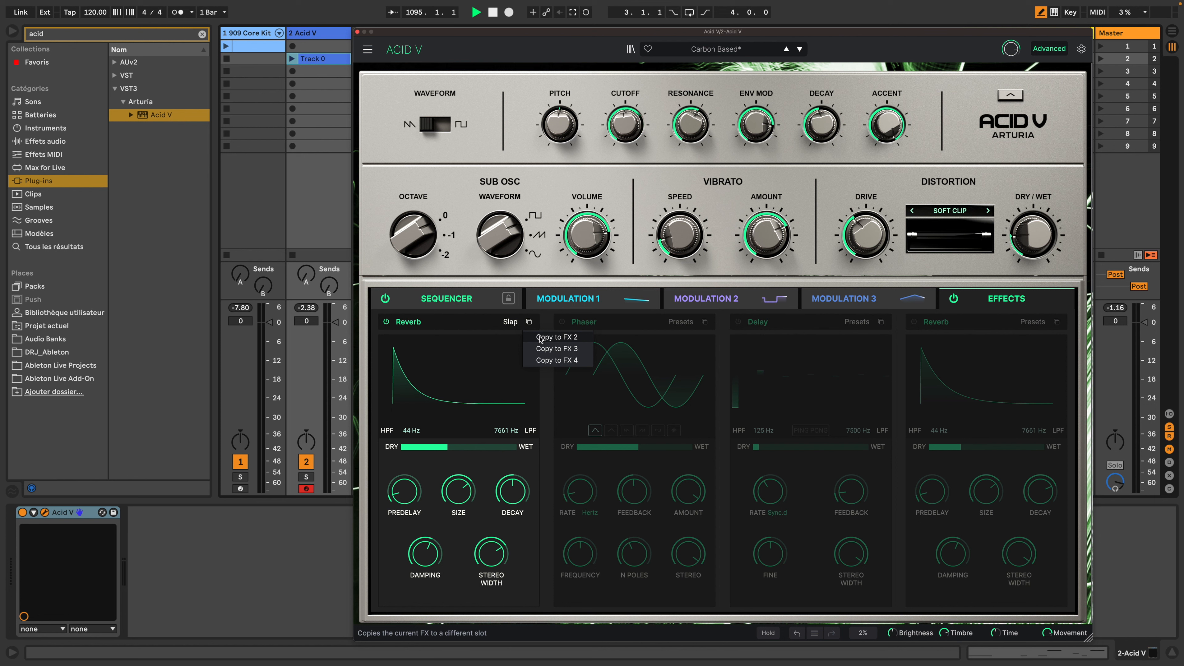
{"action": "left_click", "coordinate": [541, 338]}
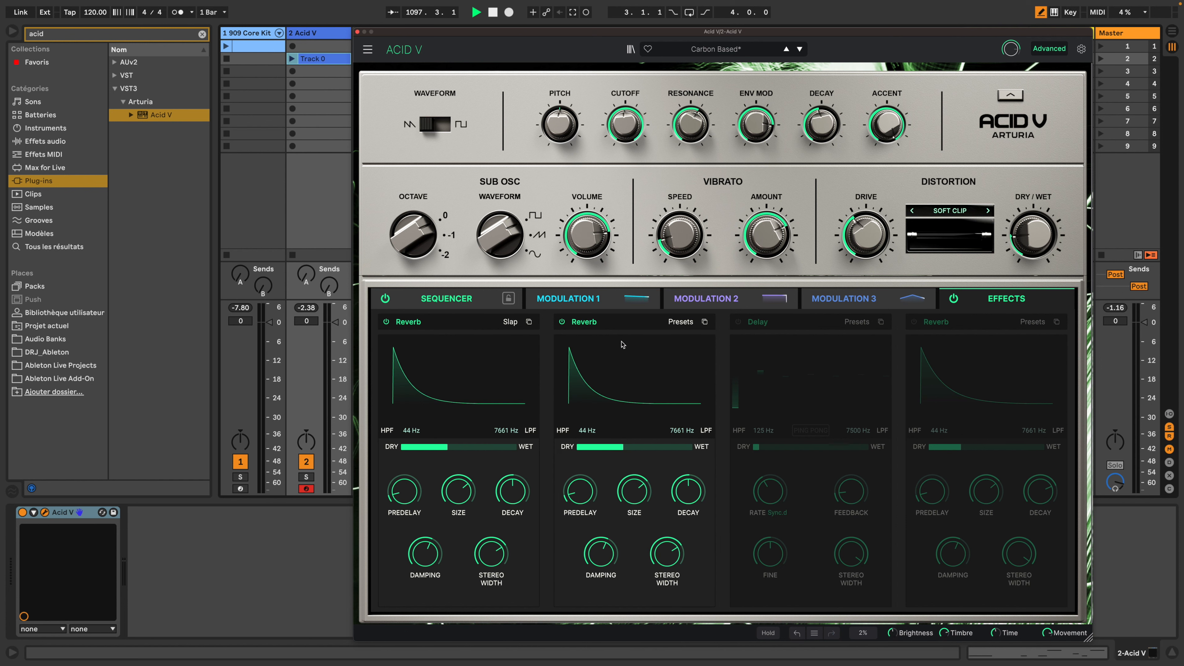
{"action": "left_click", "coordinate": [600, 324]}
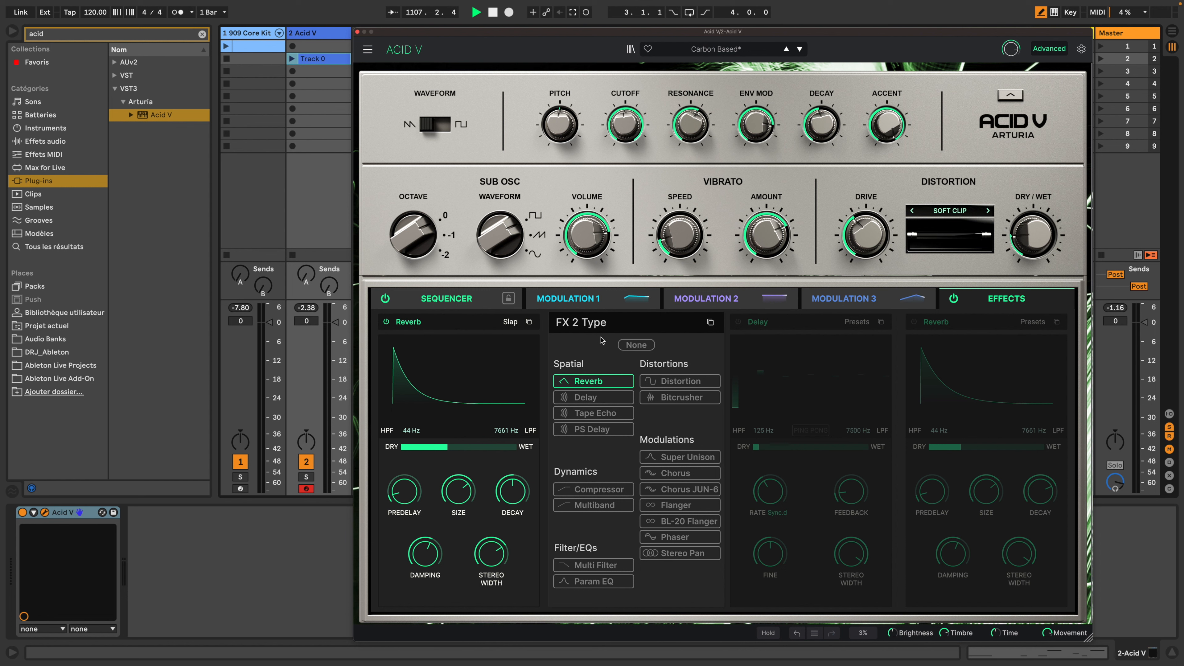
{"action": "left_click", "coordinate": [528, 363]}
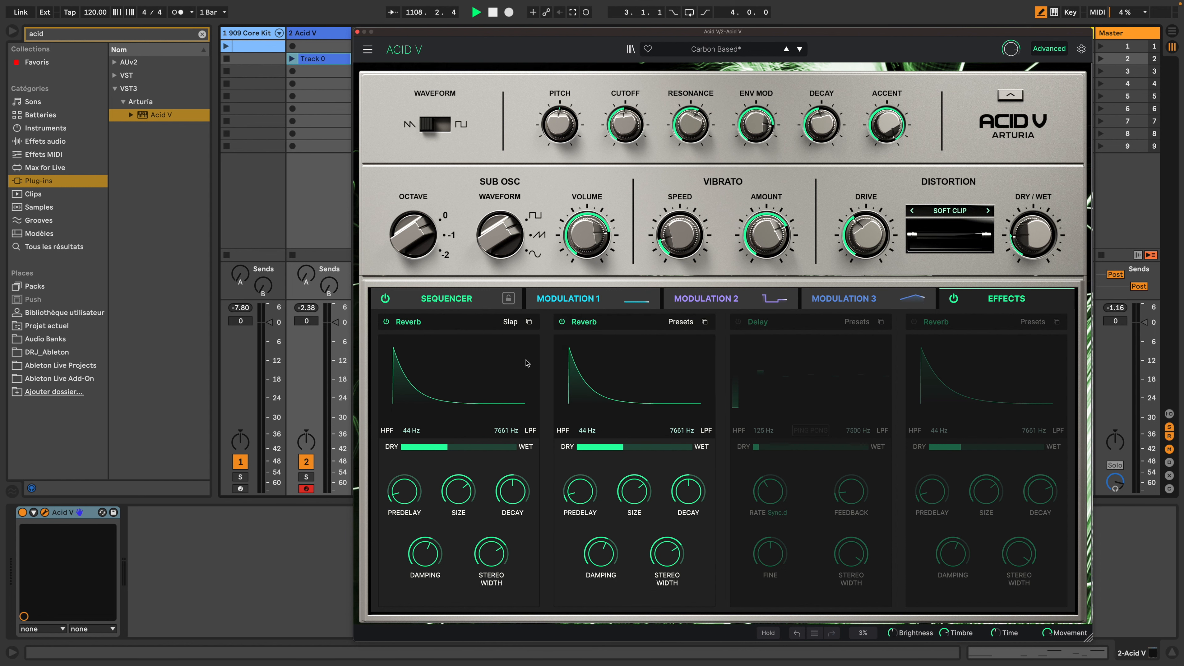
- Return to the sequencer, randomise the sequence notes at full amount and generate a new sequence
{"action": "left_click", "coordinate": [468, 301]}
{"action": "mouse_move", "coordinate": [536, 398]}
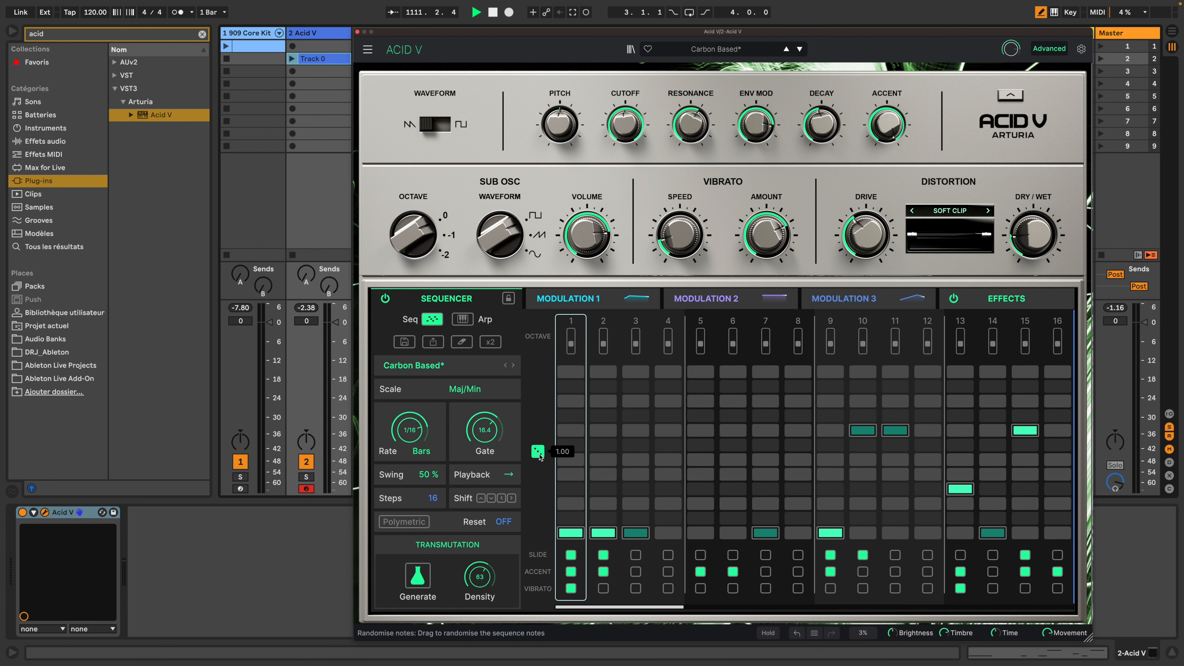
{"action": "mouse_move", "coordinate": [537, 451]}
{"action": "left_mouse_down"}
{"action": "mouse_move", "coordinate": [537, 505]}
{"action": "mouse_move", "coordinate": [537, 451]}
{"action": "left_mouse_up"}
{"action": "left_click", "coordinate": [412, 579]}
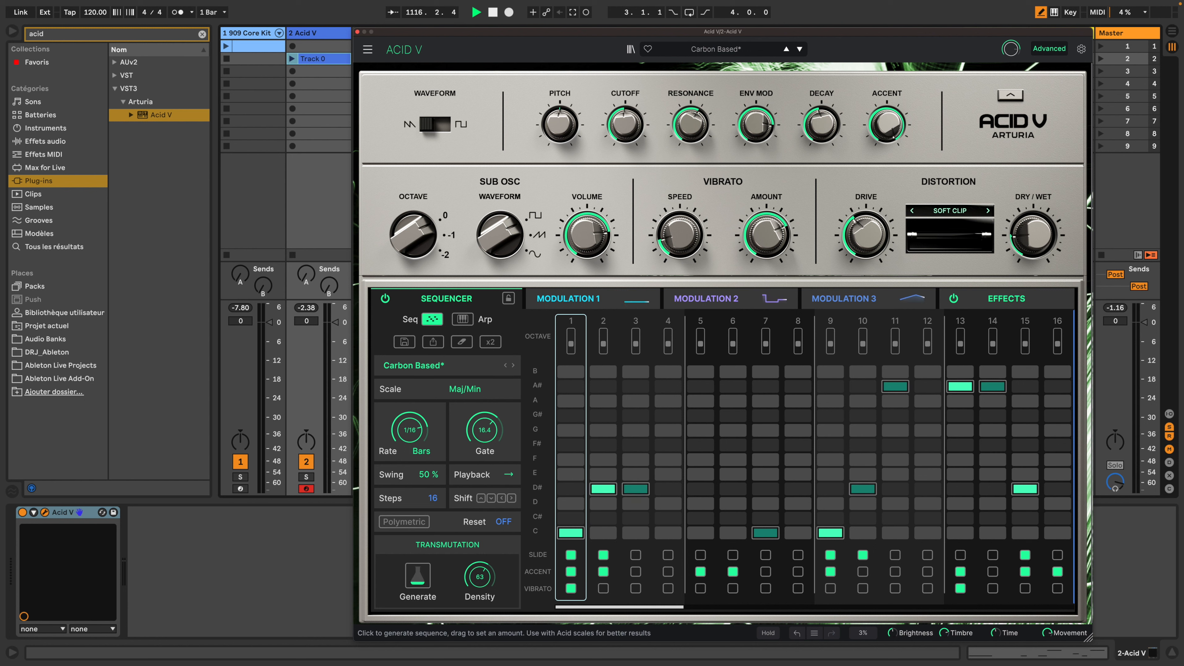
{"action": "left_click", "coordinate": [418, 578]}
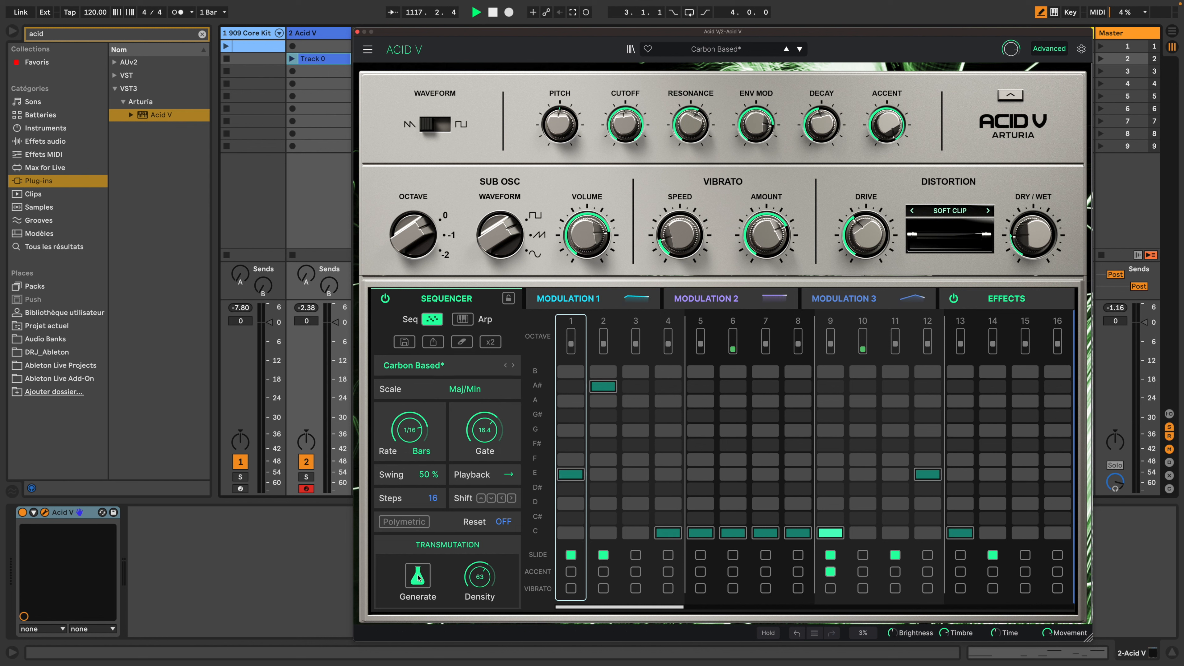
- Randomise the slide, accent, vibrato and octave lanes of the generated sequence
{"action": "mouse_move", "coordinate": [540, 558]}
{"action": "left_click_drag", "start_coordinate": [540, 558], "coordinate": [540, 592]}
{"action": "mouse_move", "coordinate": [539, 576]}
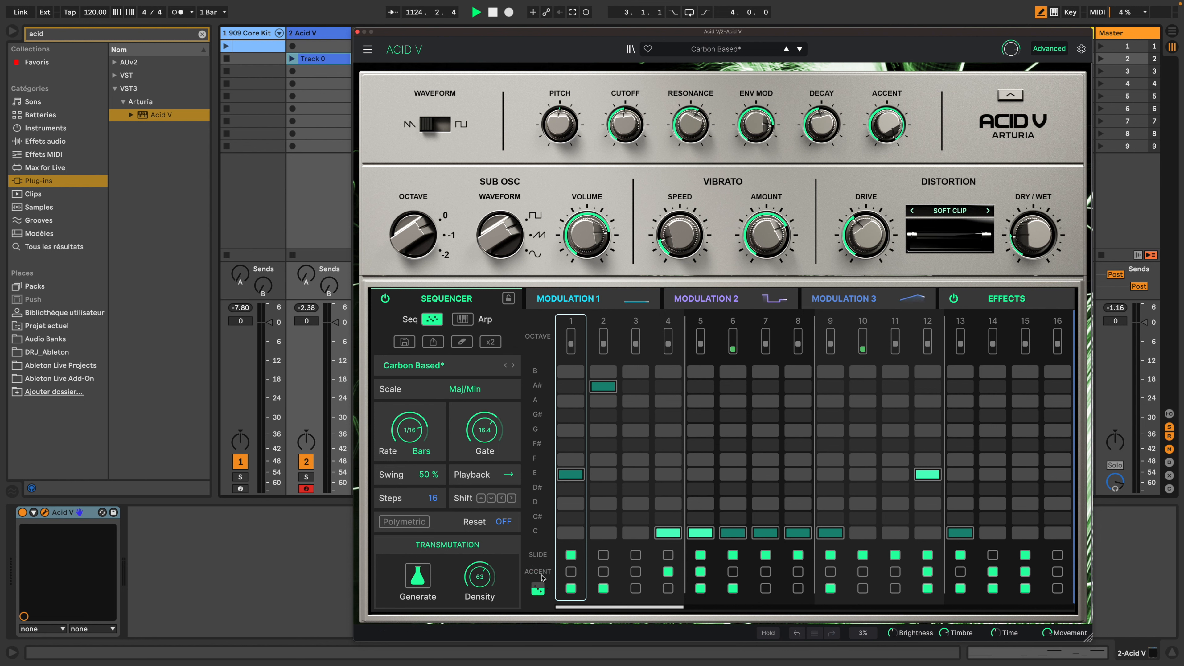
{"action": "left_click_drag", "start_coordinate": [538, 337], "coordinate": [540, 335]}
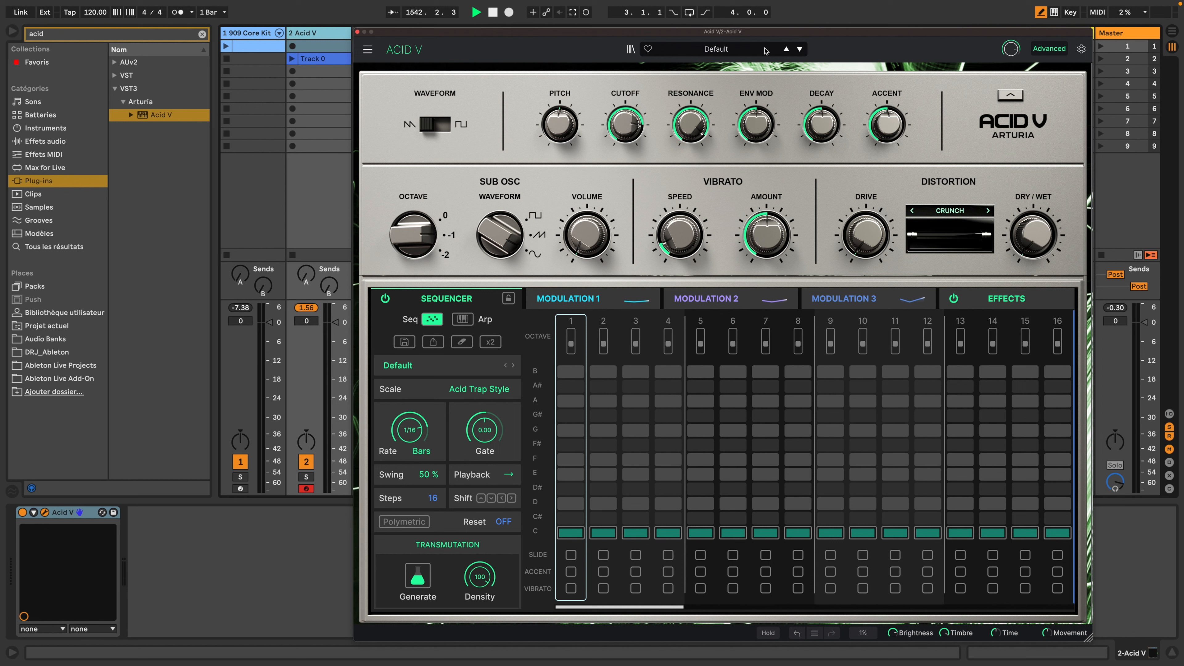
- Reload the Default preset from the Template category and randomise its sequence notes
{"action": "left_click", "coordinate": [766, 51]}
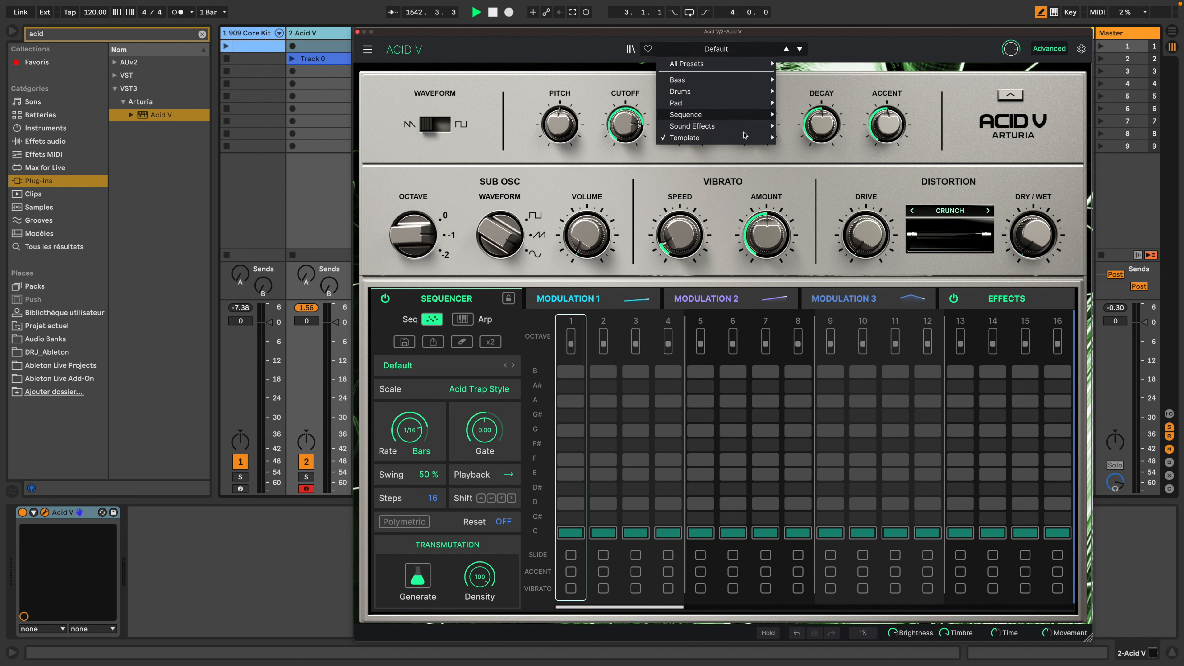
{"action": "left_click", "coordinate": [804, 140]}
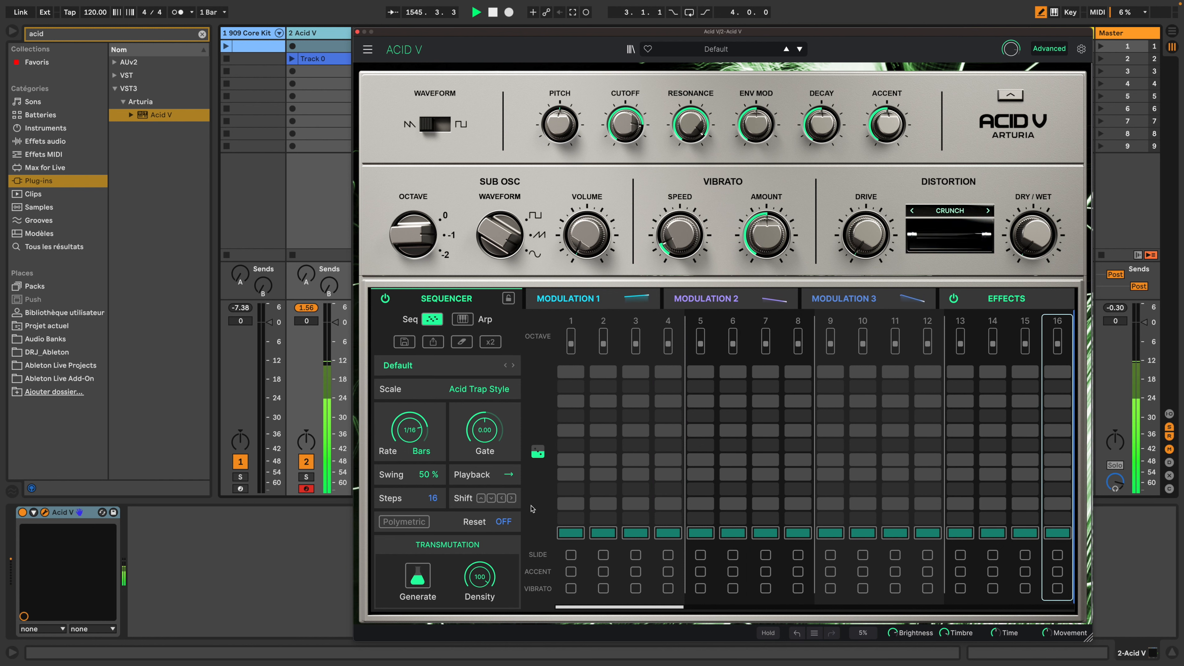
{"action": "left_click_drag", "start_coordinate": [538, 452], "coordinate": [537, 451]}
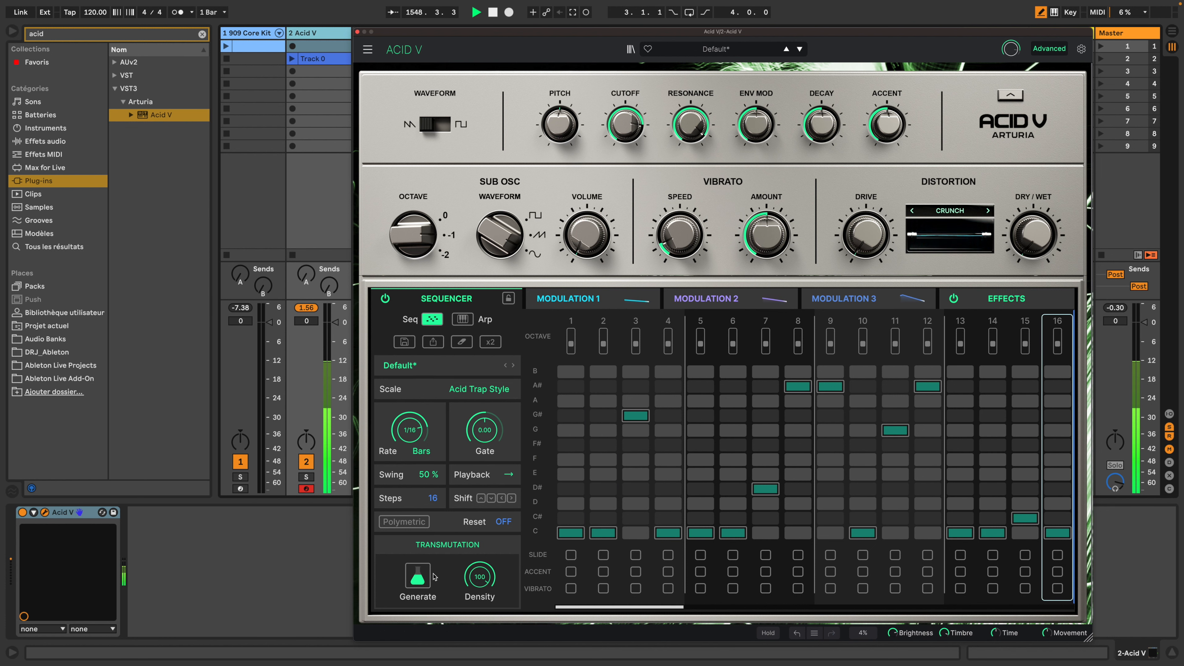
- Generate a new Acid Trap Style sequence and randomise its slide steps twice
{"action": "left_click", "coordinate": [420, 583]}
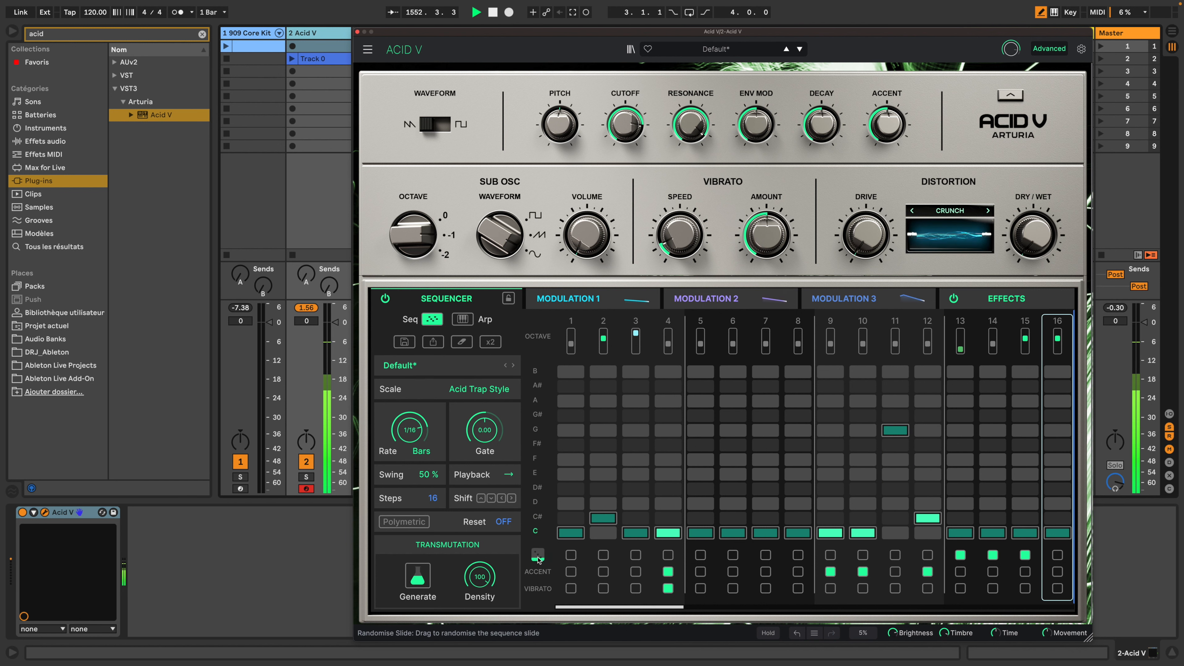
{"action": "left_click_drag", "start_coordinate": [539, 559], "coordinate": [538, 557]}
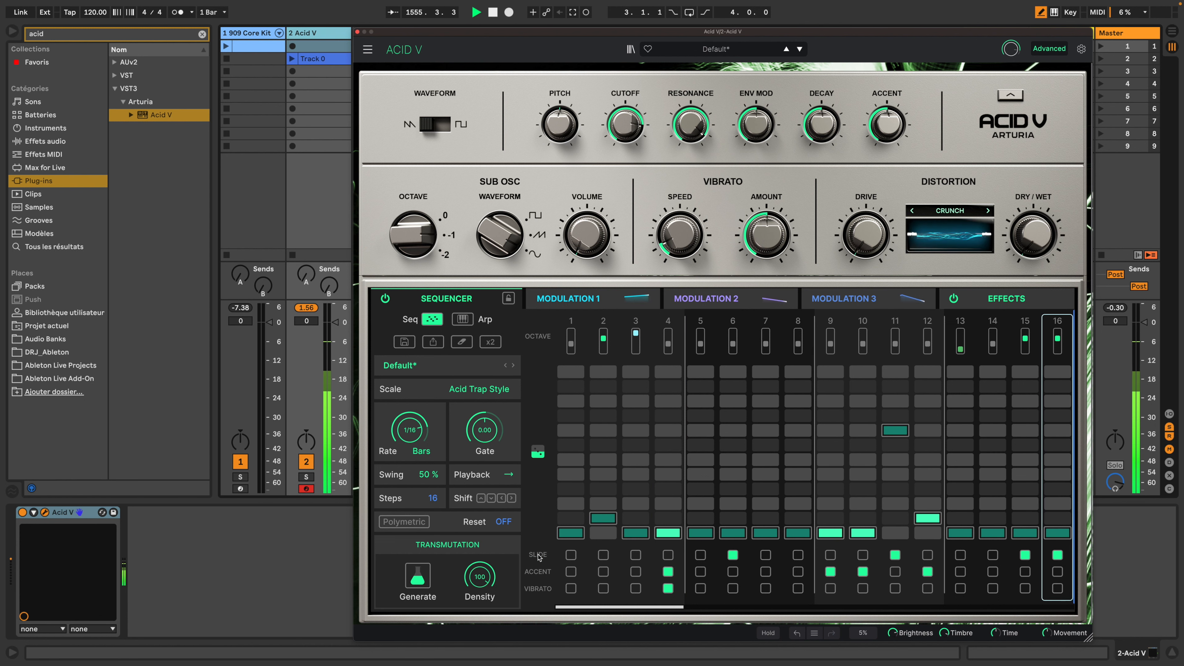
{"action": "left_click_drag", "start_coordinate": [539, 558], "coordinate": [538, 558]}
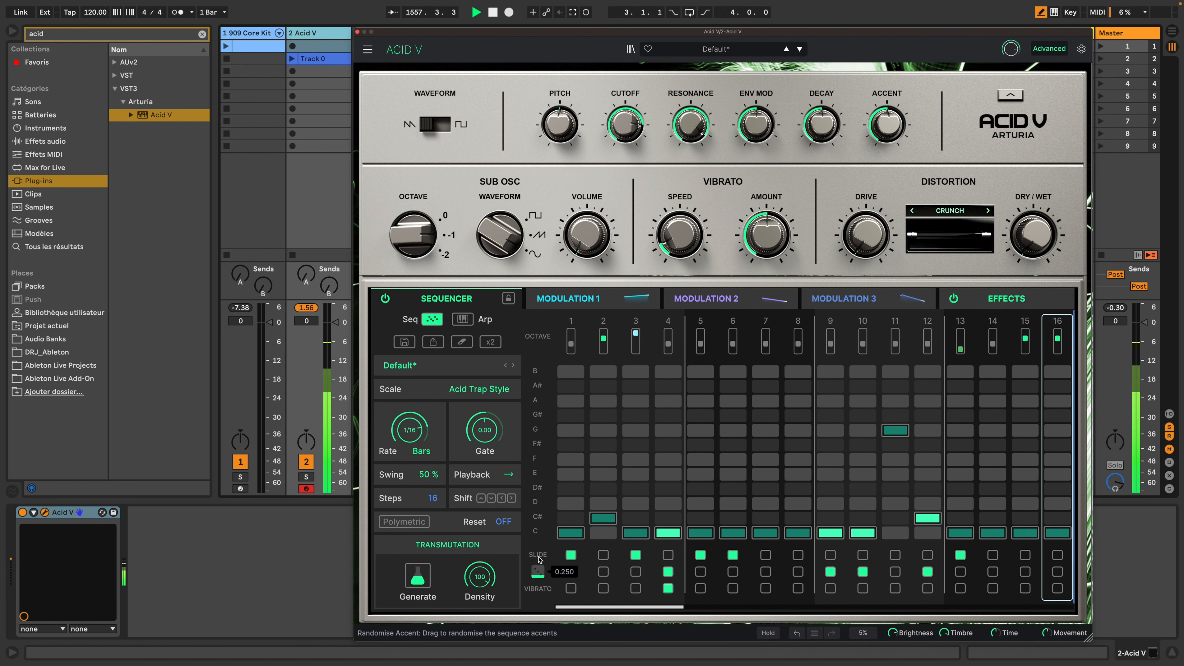
- Randomise the sequence's accents with an amount of 0.250, then randomise its vibrato steps
{"action": "mouse_move", "coordinate": [544, 586]}
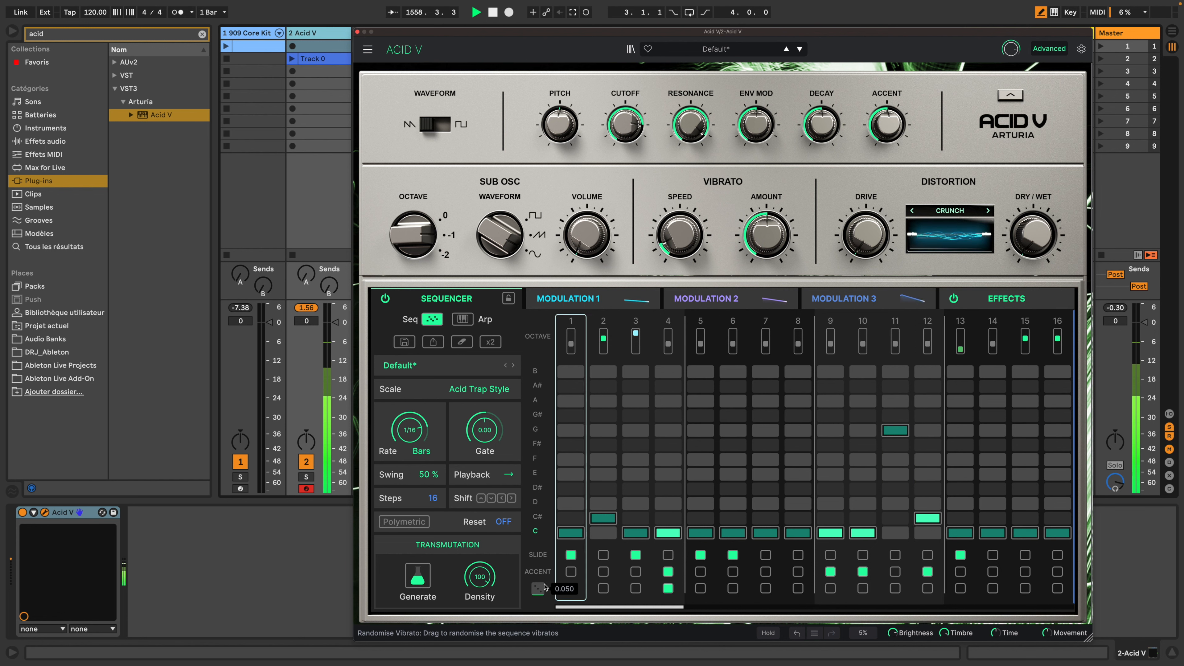
{"action": "left_click", "coordinate": [540, 575]}
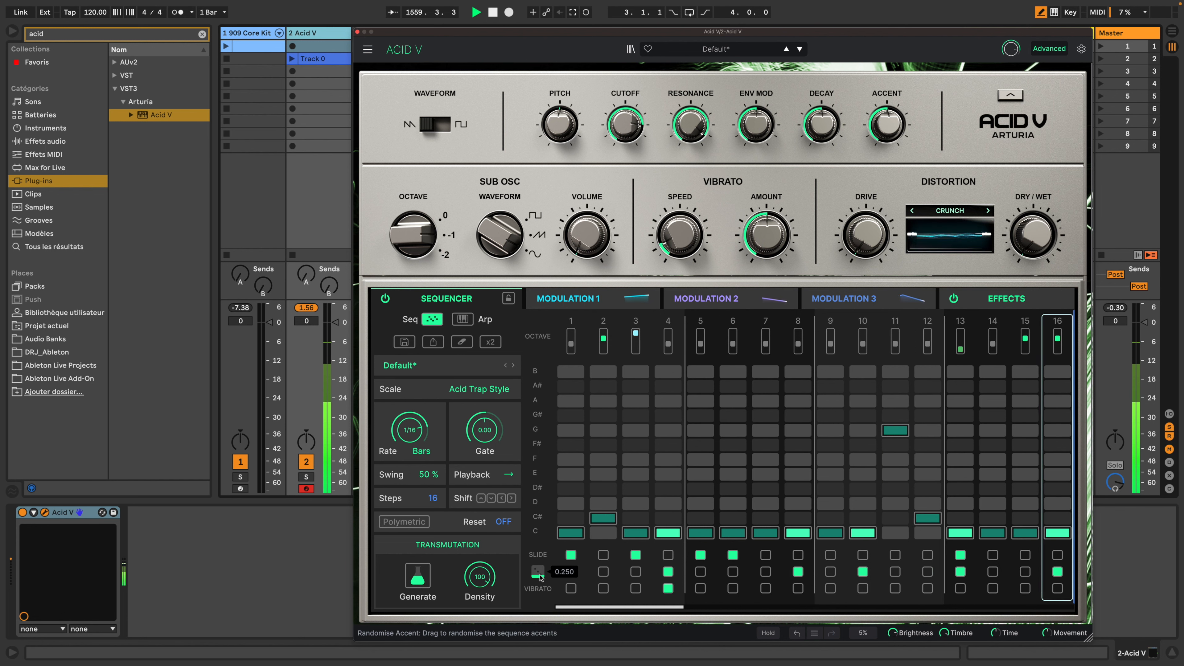
{"action": "mouse_move", "coordinate": [539, 588]}
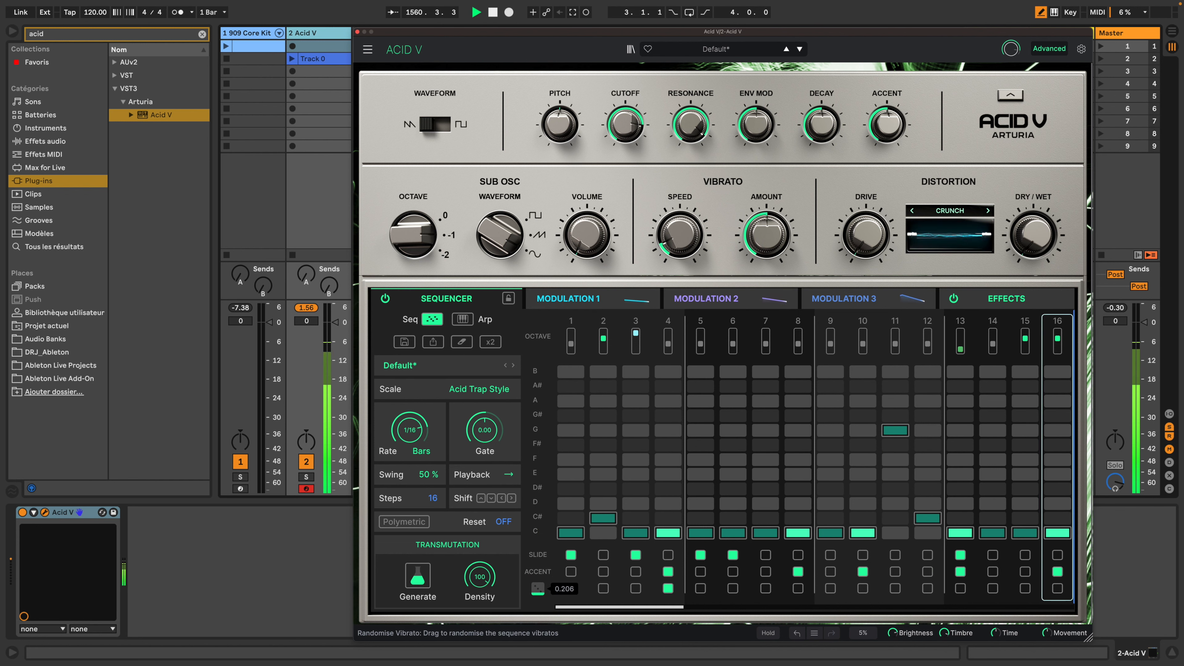
{"action": "left_click_drag", "start_coordinate": [538, 588], "coordinate": [540, 594]}
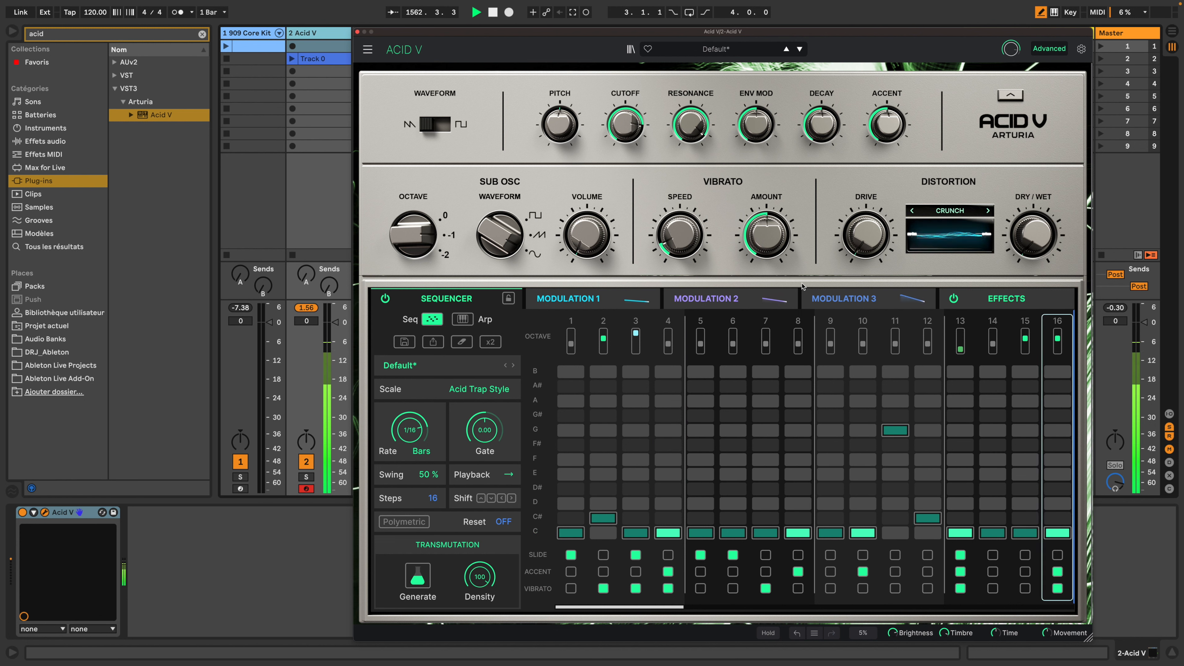
- Lower the vibrato amount and set up a Tube distortion with more drive and a 22.4 % dry/wet mix
{"action": "scroll", "coordinate": [787, 233], "scroll_direction": "down", "scroll_amount": 3}
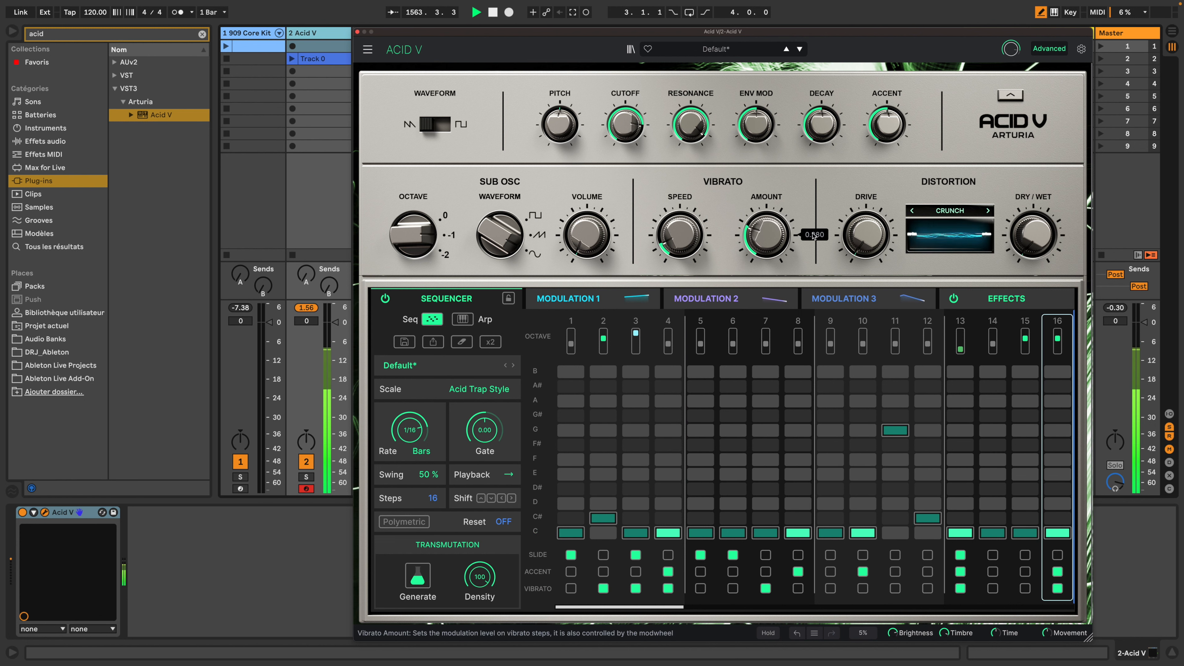
{"action": "scroll", "coordinate": [865, 235], "scroll_direction": "up", "scroll_amount": 4}
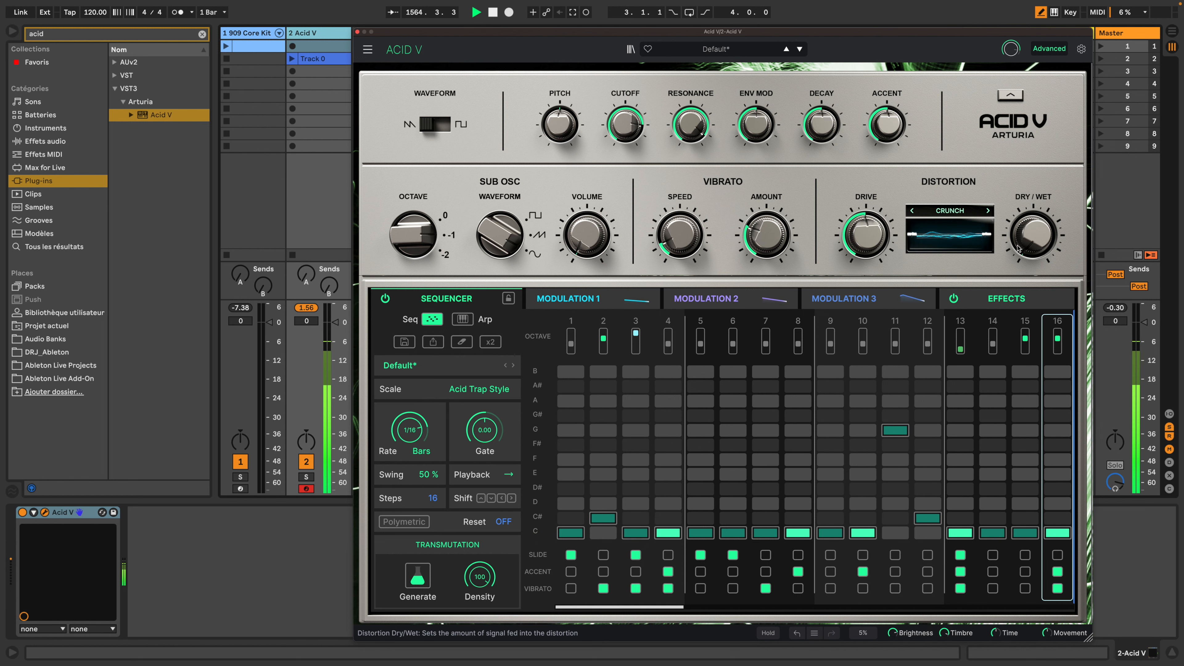
{"action": "scroll", "coordinate": [1017, 248], "scroll_direction": "up", "scroll_amount": 2}
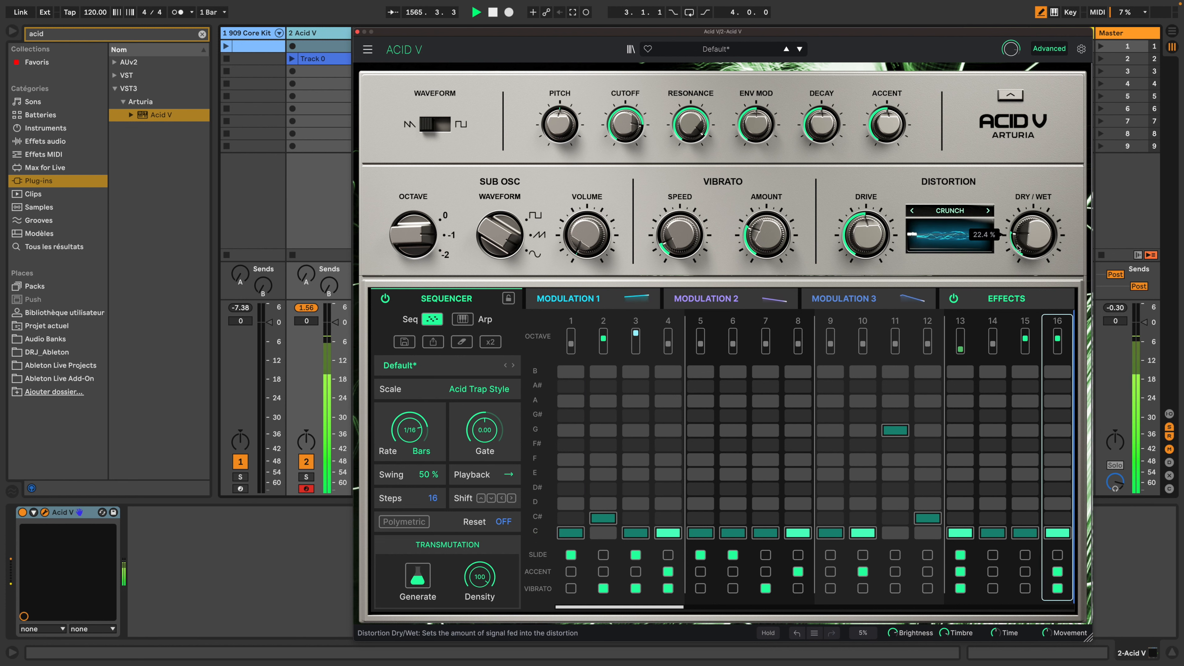
{"action": "left_click", "coordinate": [980, 223]}
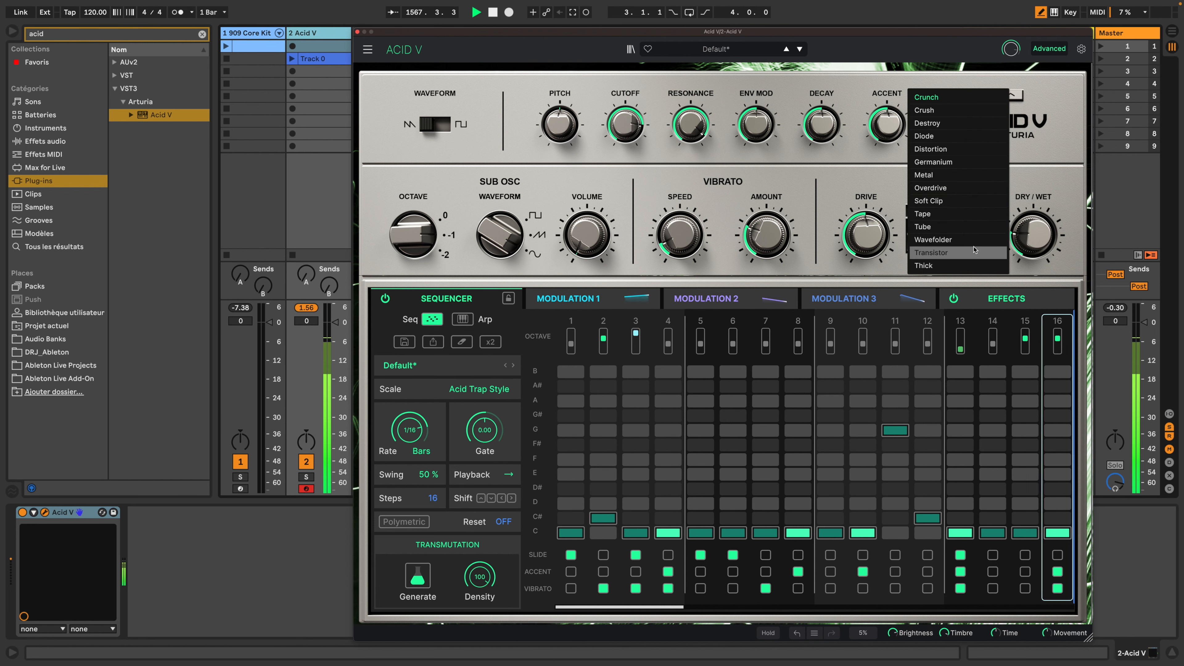
{"action": "left_click", "coordinate": [980, 226]}
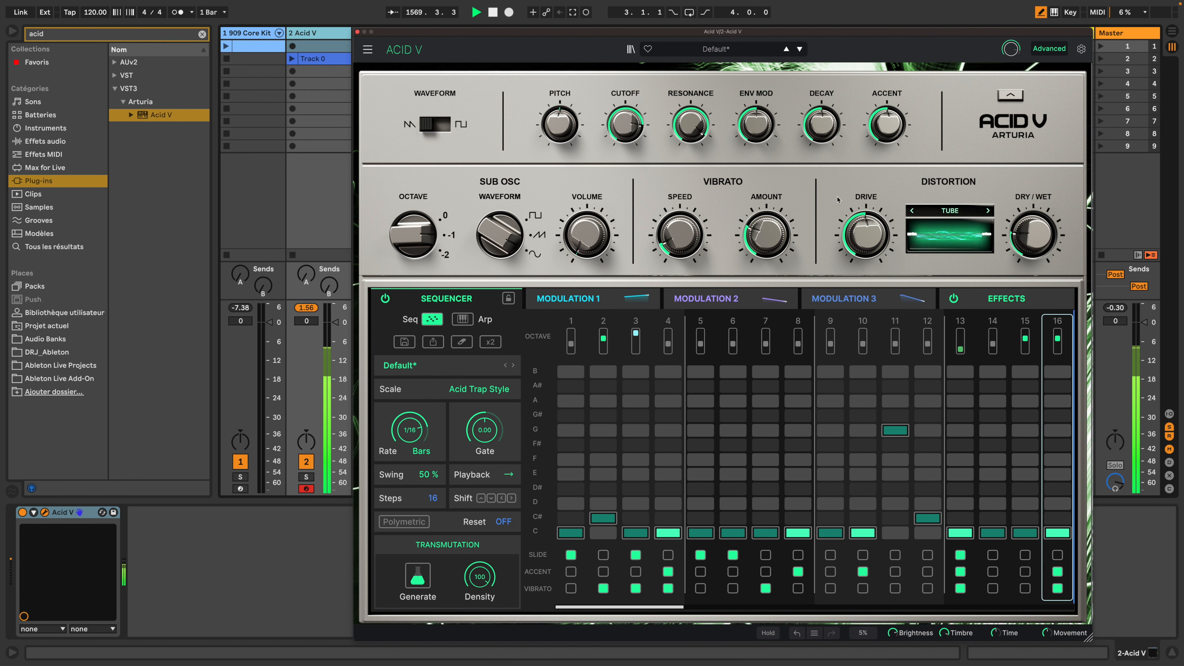
- Raise the sub oscillator's volume and check its octave setting
{"action": "mouse_move", "coordinate": [570, 245]}
{"action": "left_click_drag", "start_coordinate": [569, 246], "coordinate": [586, 239]}
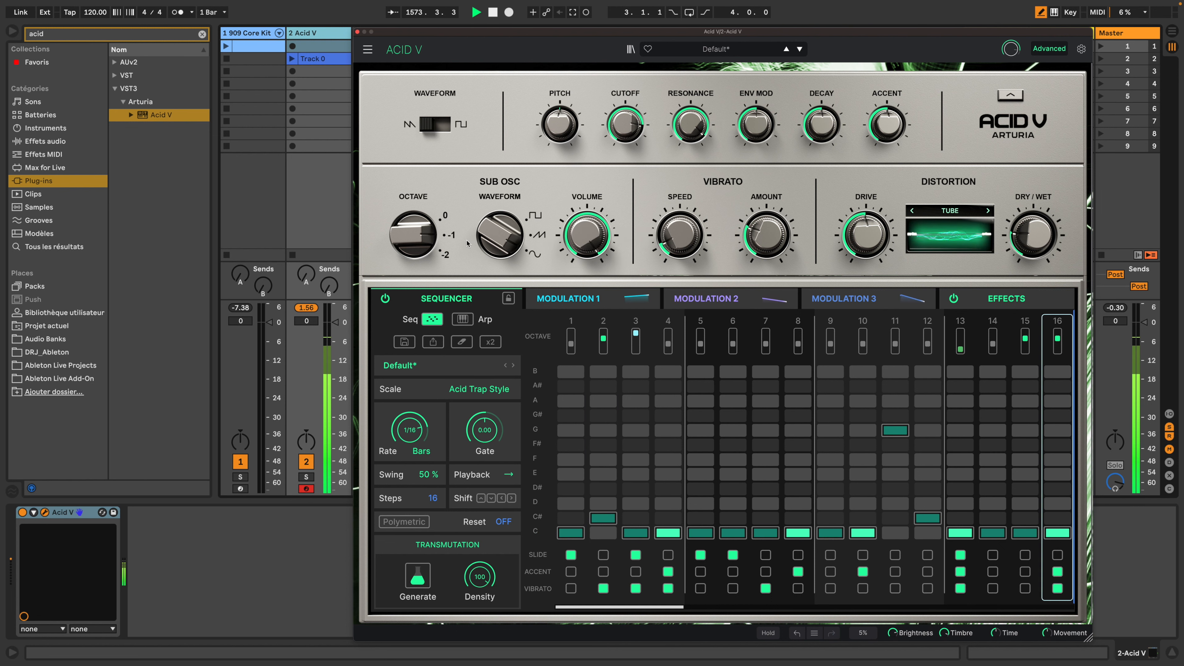
{"action": "mouse_move", "coordinate": [468, 244]}
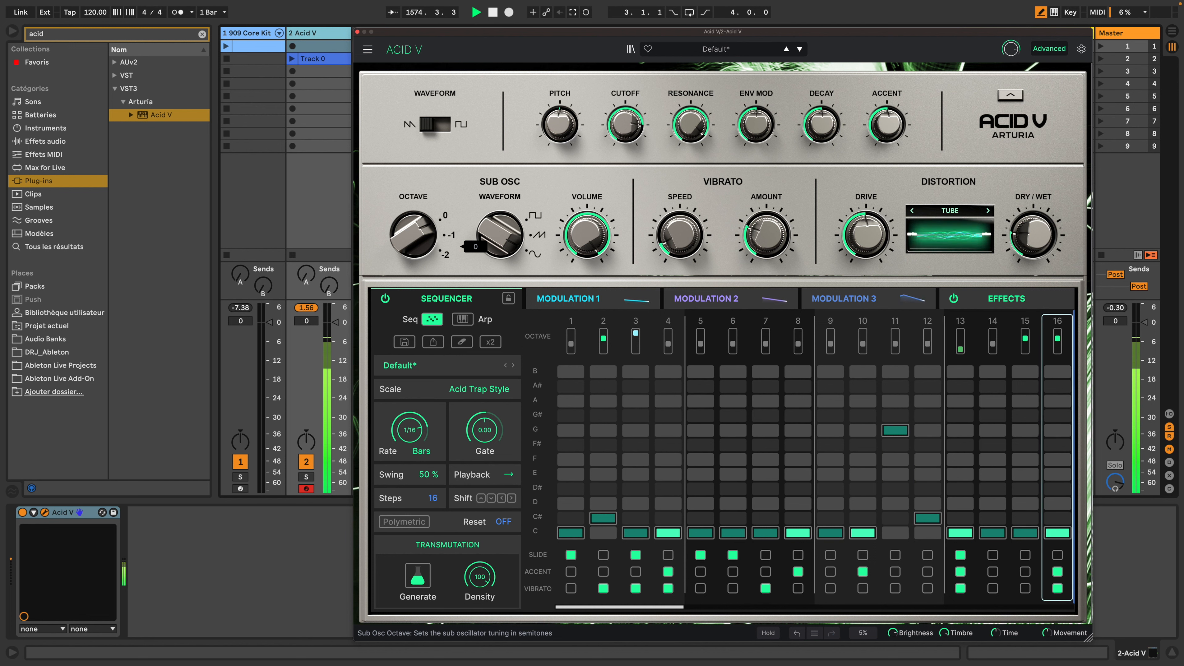
{"action": "mouse_move", "coordinate": [586, 235]}
{"action": "left_mouse_down"}
{"action": "mouse_move", "coordinate": [586, 280]}
{"action": "mouse_move", "coordinate": [586, 219]}
{"action": "left_mouse_up"}
{"action": "mouse_move", "coordinate": [468, 243]}
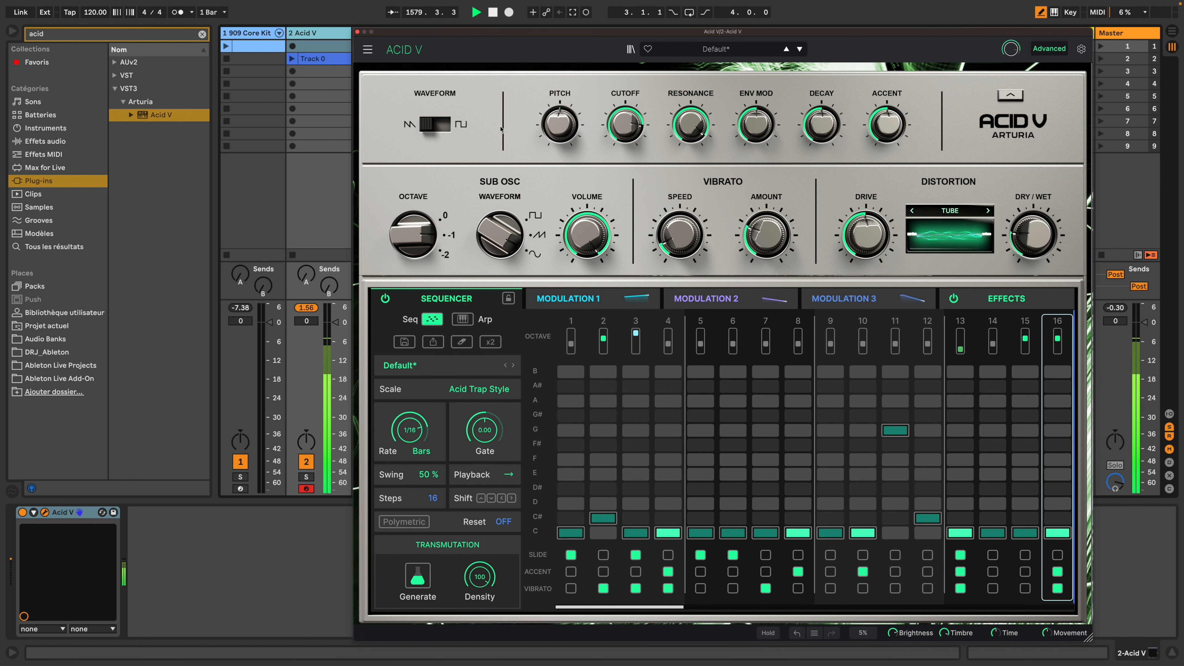
- Lower the filter cutoff to 0.312 and open the Modulation 1 curve
{"action": "left_click_drag", "start_coordinate": [625, 124], "coordinate": [625, 154]}
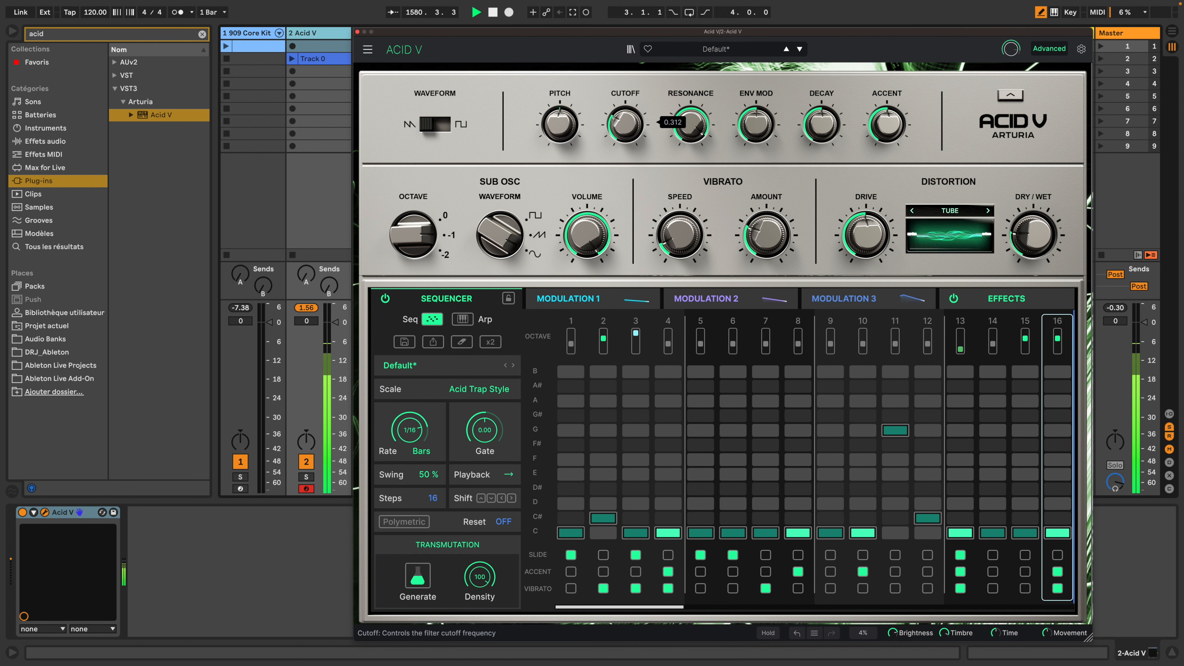
{"action": "left_click", "coordinate": [588, 304]}
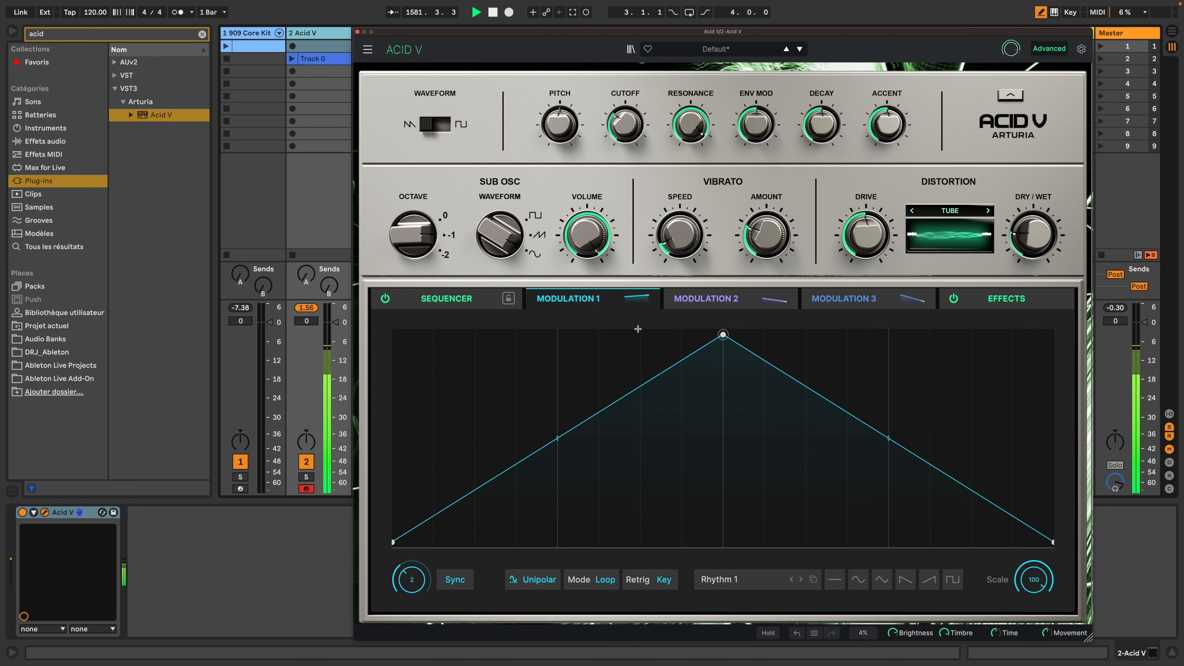
{"action": "left_click_drag", "start_coordinate": [642, 204], "coordinate": [630, 158]}
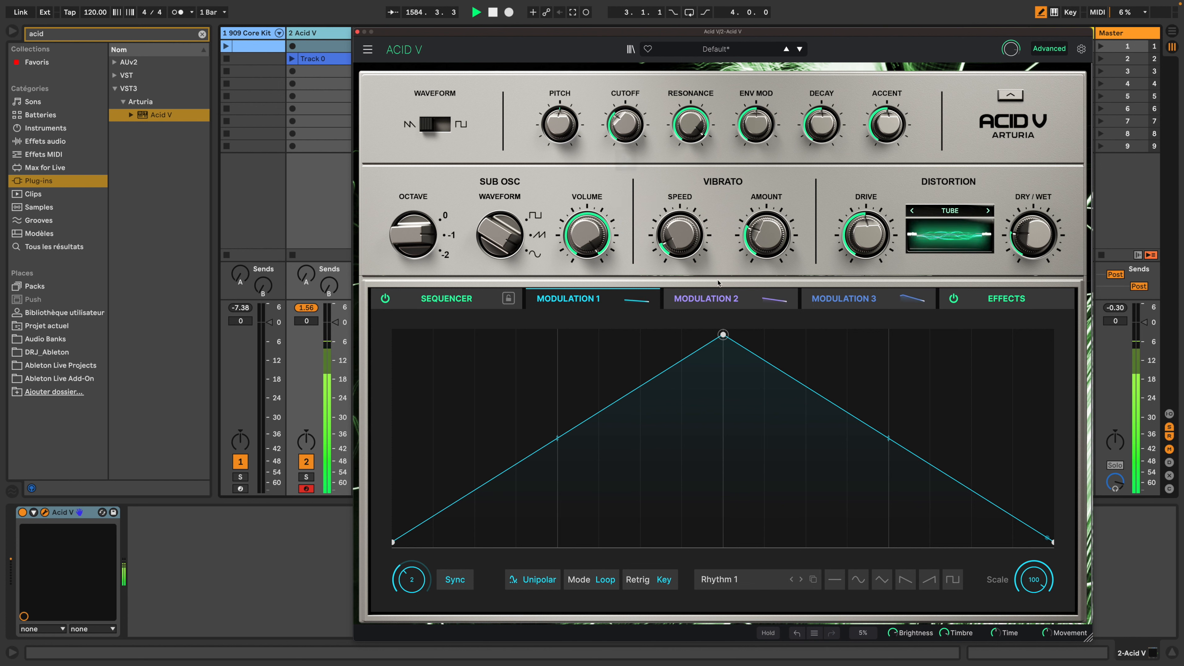
- Load the Rhythm 1 shape into Modulation 2 and assign the modulation to the resonance
{"action": "left_click", "coordinate": [734, 297]}
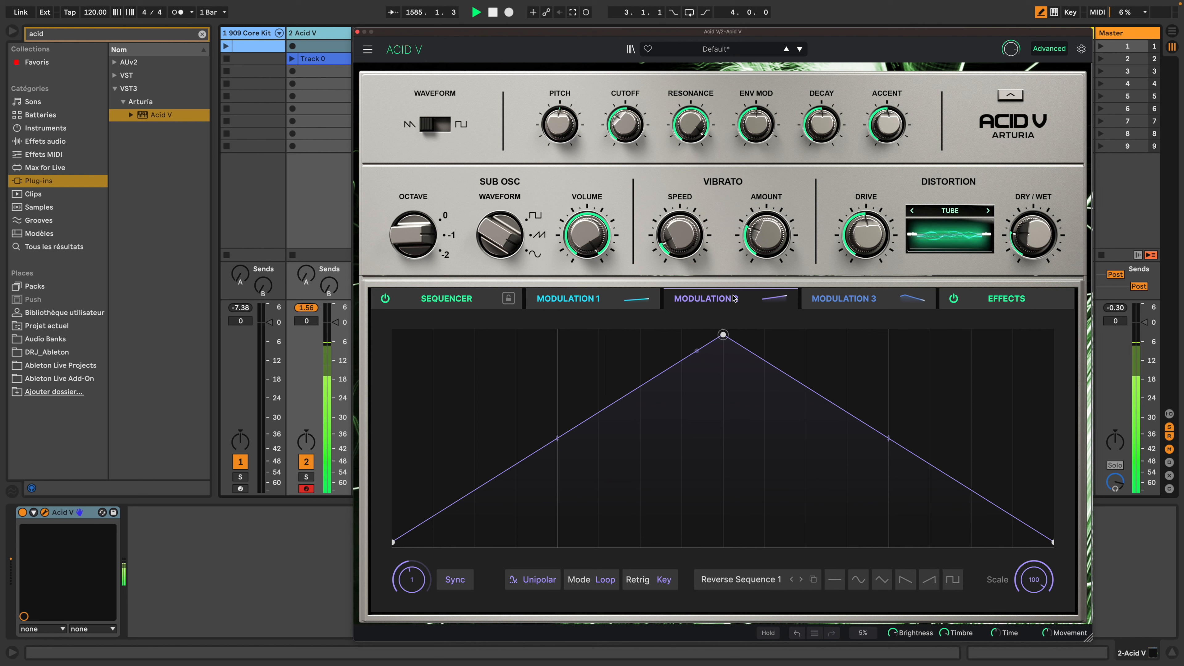
{"action": "left_click", "coordinate": [862, 584]}
{"action": "left_click", "coordinate": [758, 580]}
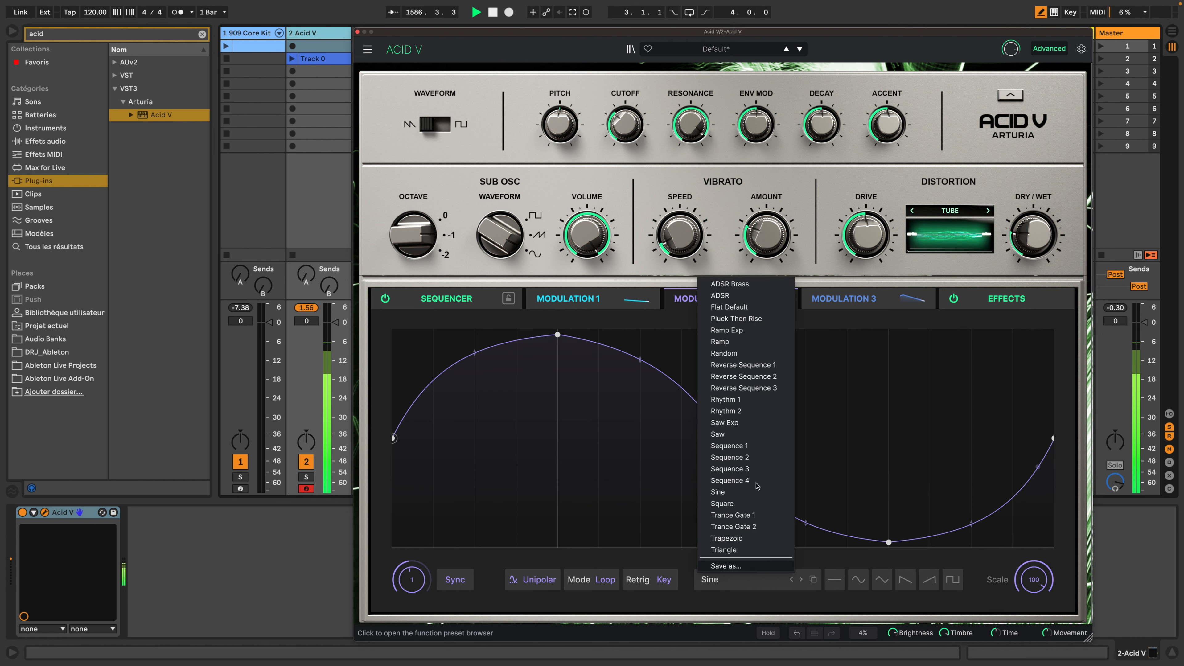
{"action": "left_click", "coordinate": [751, 404]}
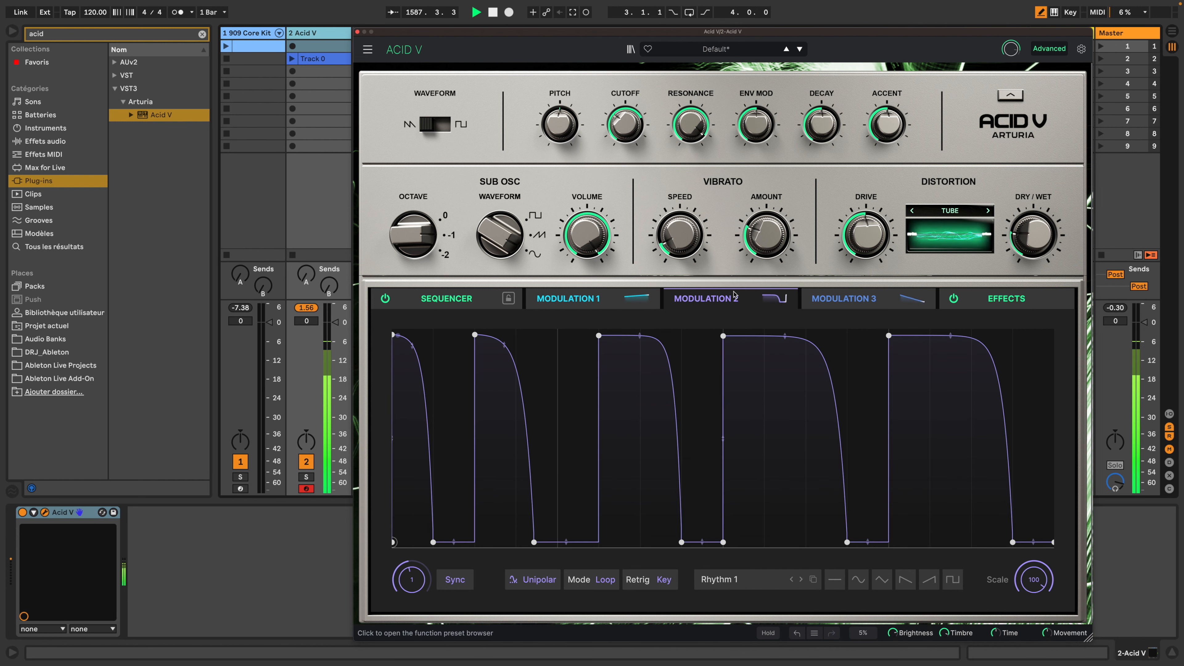
{"action": "left_click_drag", "start_coordinate": [707, 189], "coordinate": [691, 140]}
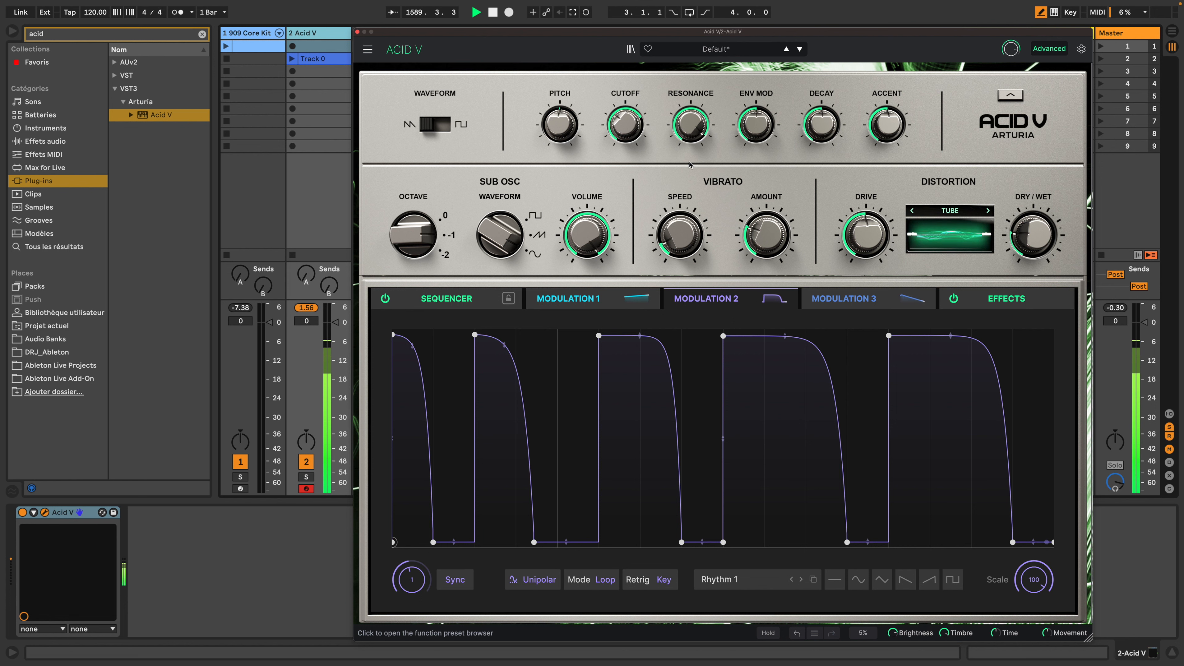
{"action": "mouse_move", "coordinate": [695, 121]}
- Assign Modulation 3 to the accent and Modulation 2 to the vibrato amount
{"action": "left_click", "coordinate": [882, 303]}
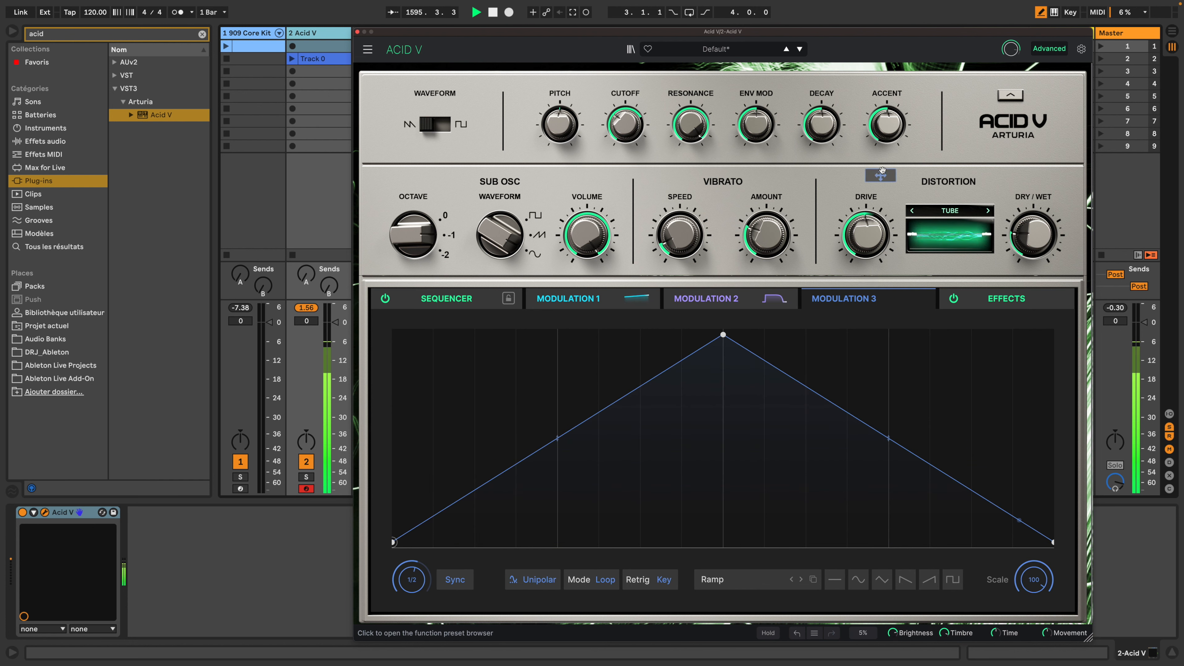
{"action": "left_click_drag", "start_coordinate": [887, 164], "coordinate": [888, 166]}
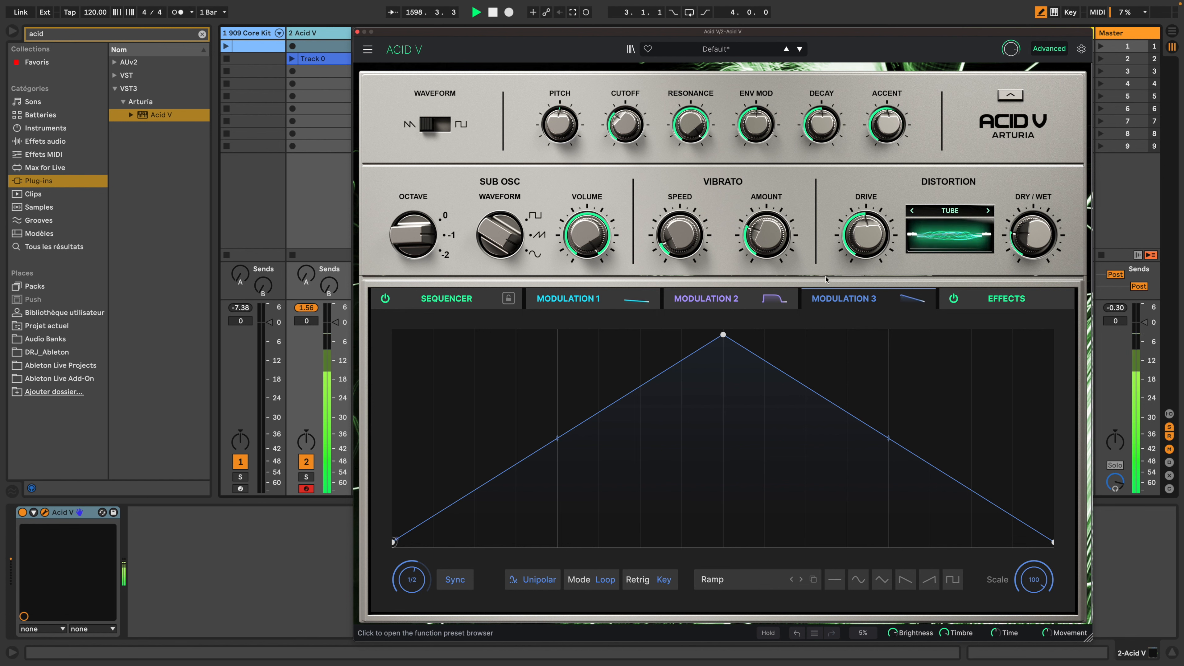
{"action": "left_click", "coordinate": [692, 301]}
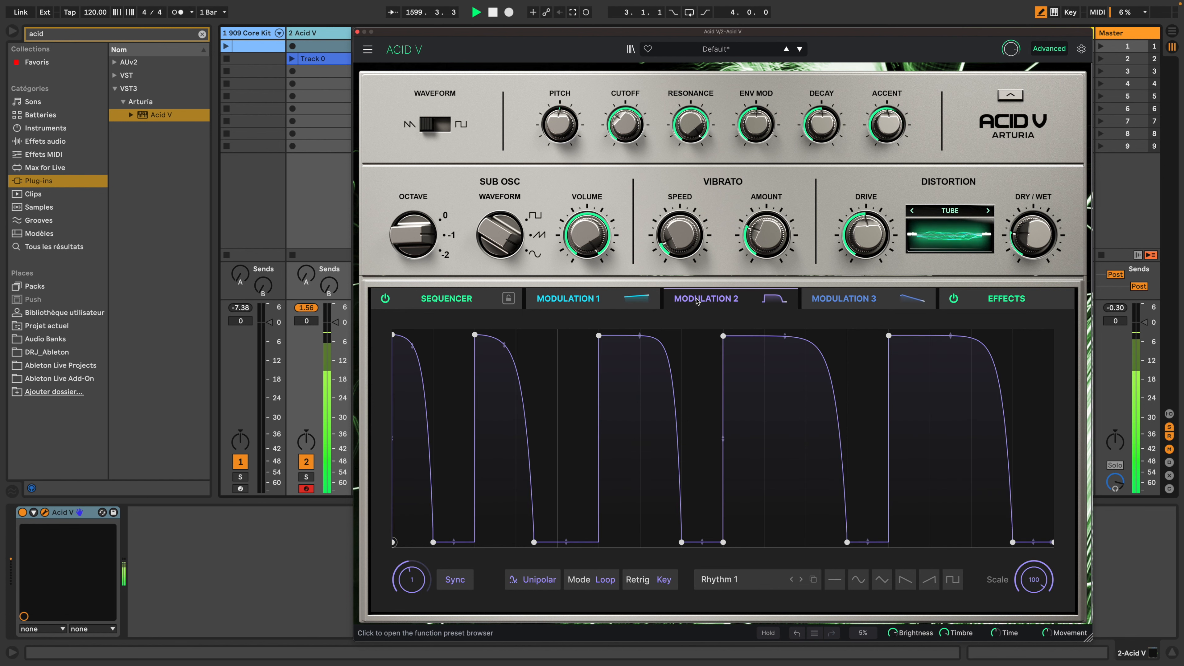
{"action": "mouse_move", "coordinate": [774, 311]}
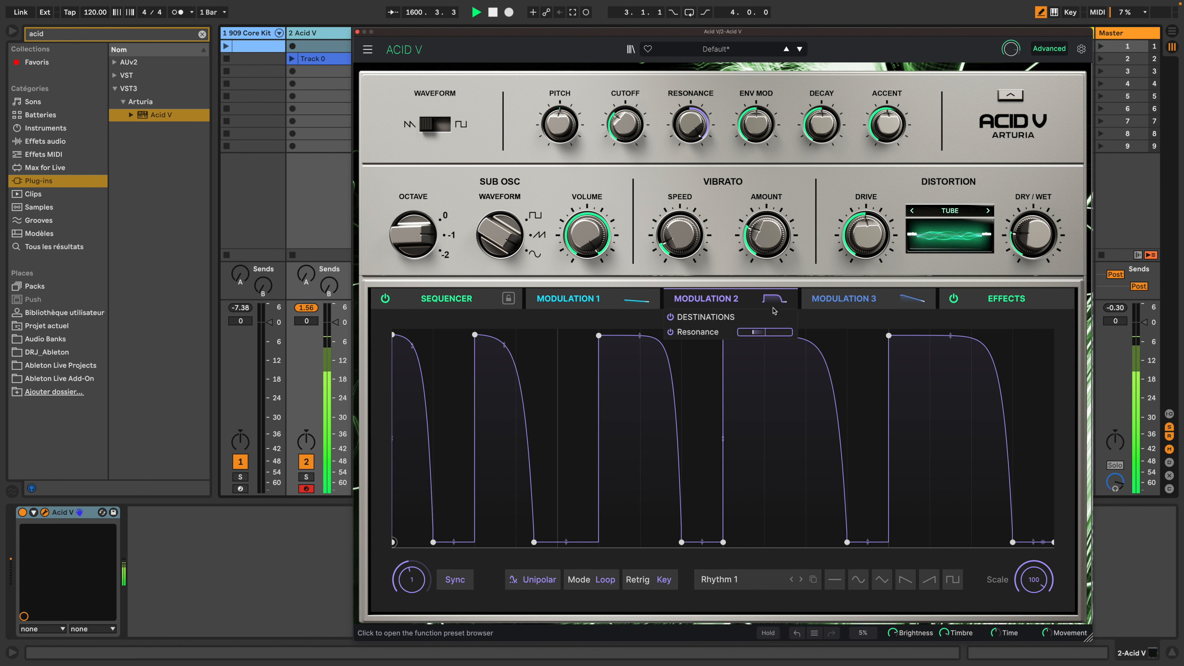
{"action": "left_click_drag", "start_coordinate": [773, 275], "coordinate": [766, 235]}
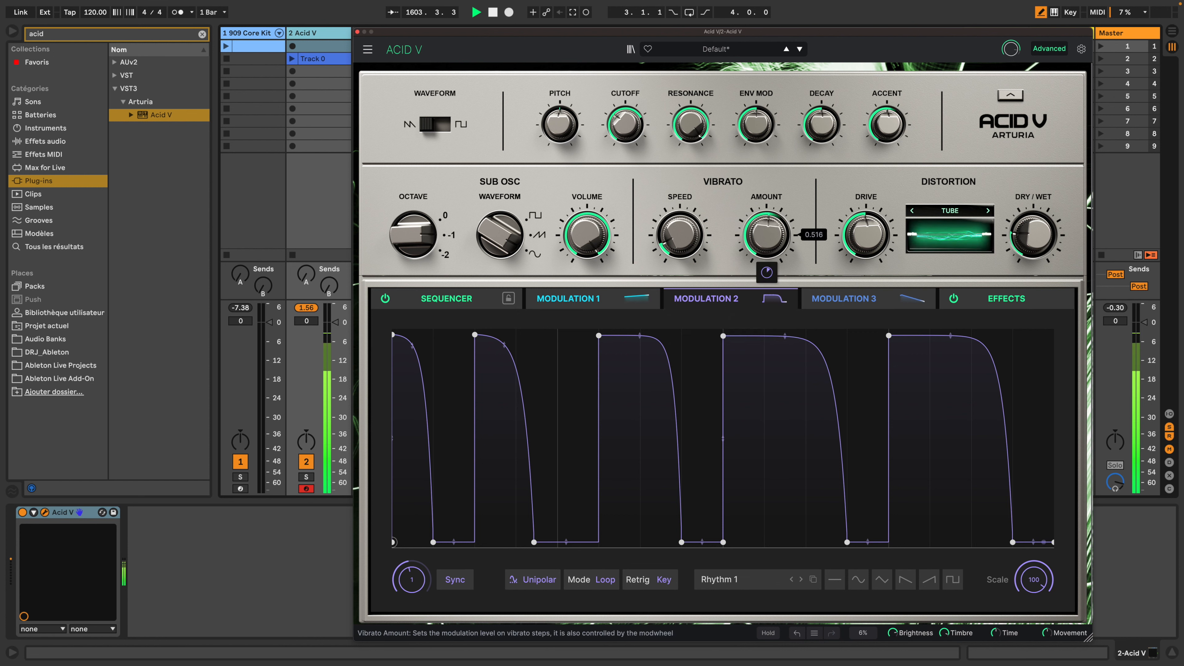
- Assign Modulation 1 to the sub oscillator's volume
{"action": "left_click", "coordinate": [608, 301]}
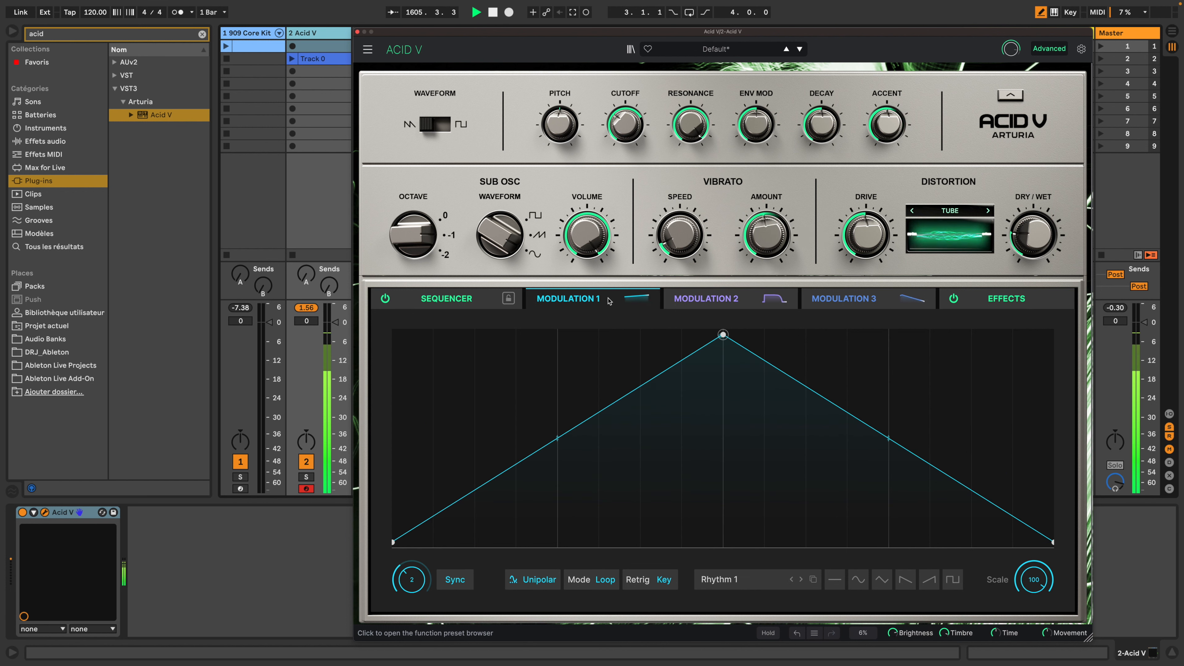
{"action": "mouse_move", "coordinate": [629, 297]}
{"action": "left_click_drag", "start_coordinate": [620, 285], "coordinate": [586, 252]}
{"action": "mouse_move", "coordinate": [597, 262]}
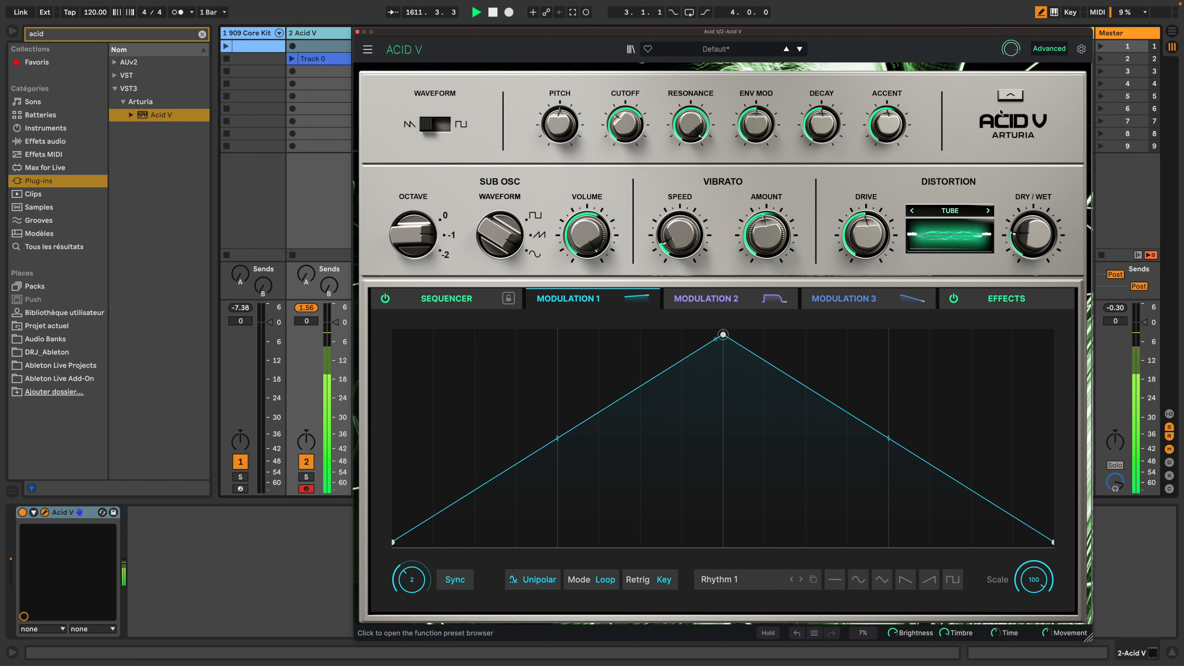
- Open the extended circuit settings, raise the bass boost, and close them again
{"action": "left_click", "coordinate": [1012, 96]}
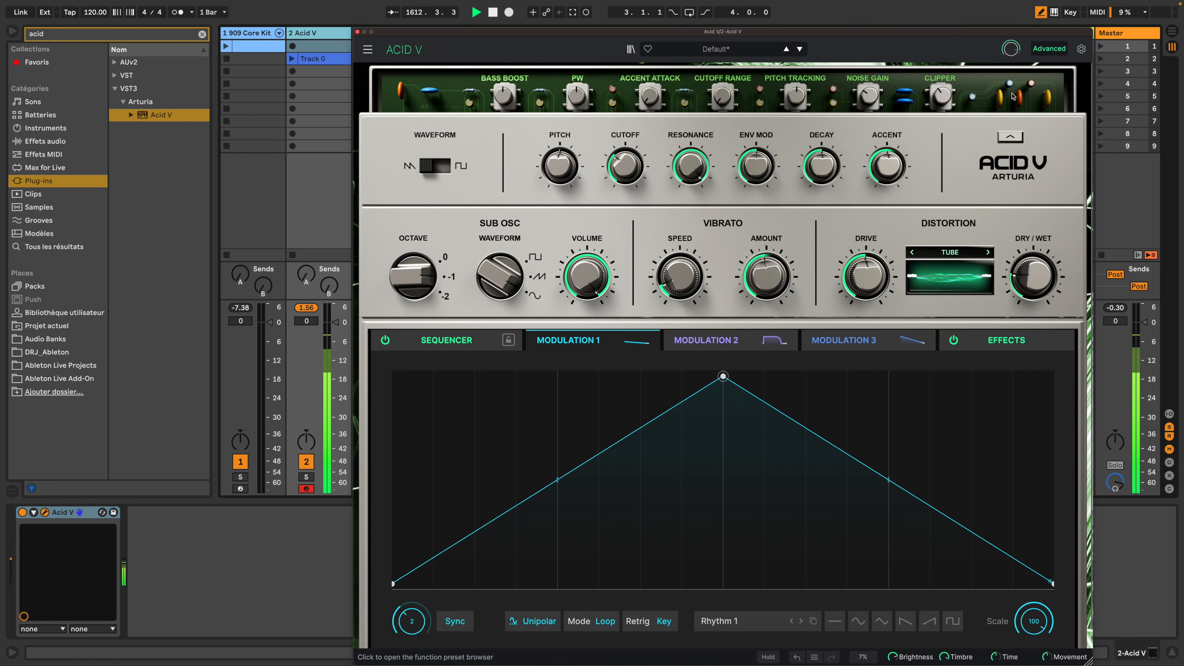
{"action": "left_click_drag", "start_coordinate": [503, 96], "coordinate": [503, 82]}
{"action": "left_click", "coordinate": [1011, 137]}
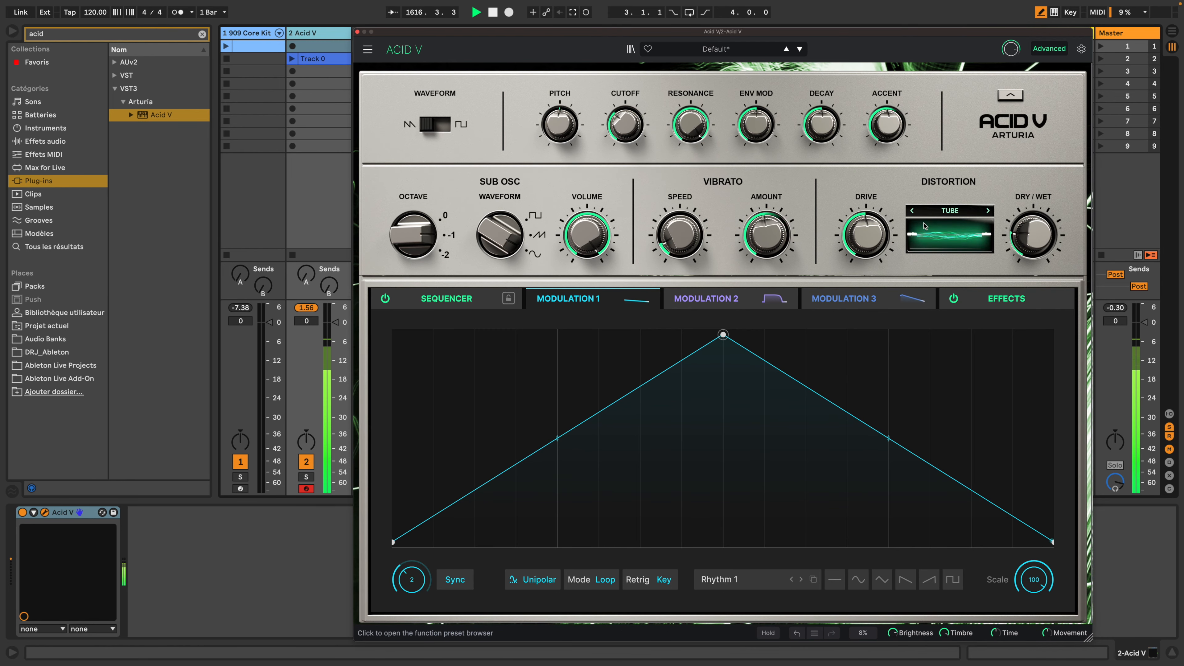
- Load the Echoes preset on the Reverb effect
{"action": "left_click", "coordinate": [974, 301]}
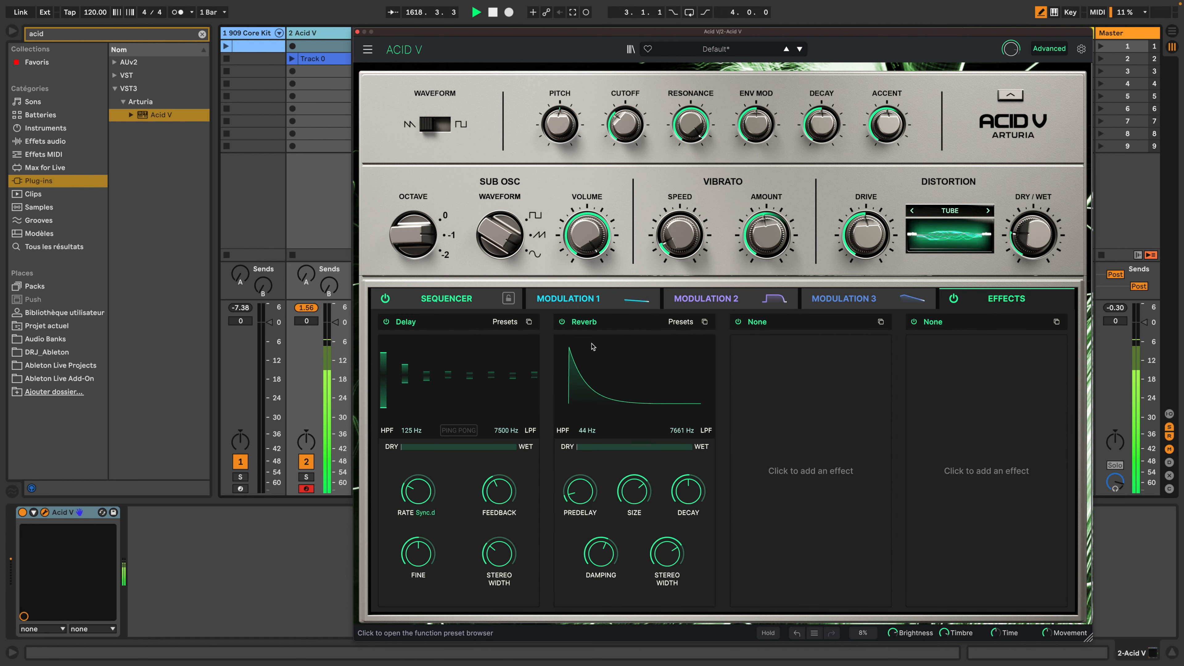
{"action": "left_click", "coordinate": [677, 323]}
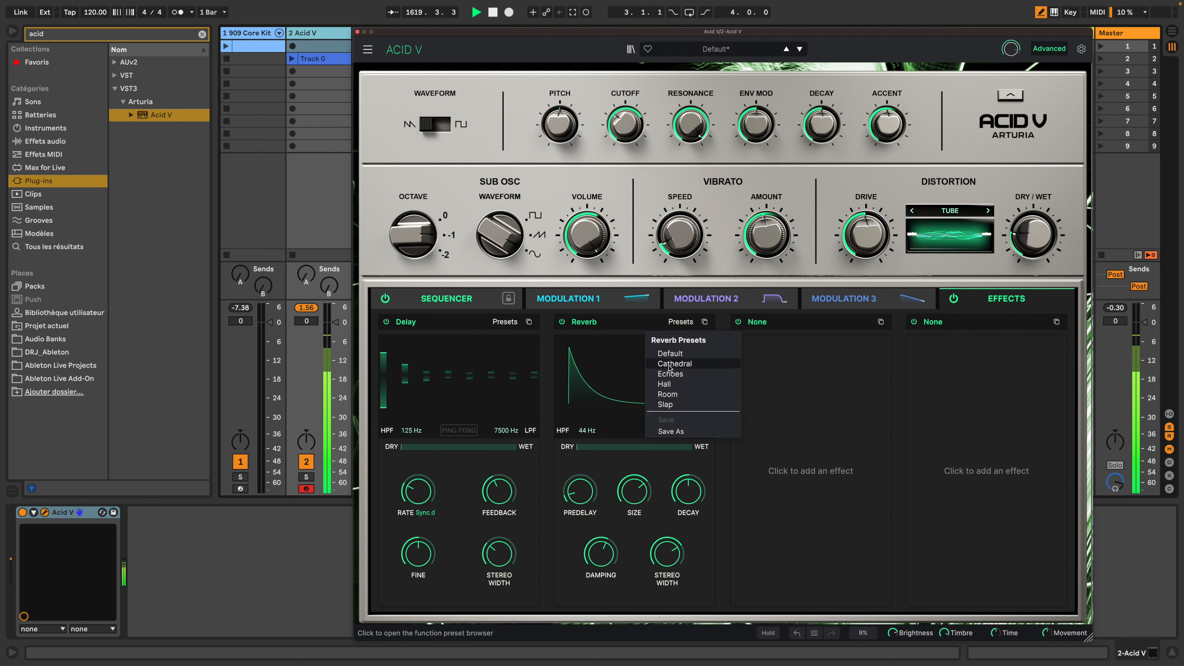
{"action": "left_click", "coordinate": [676, 374]}
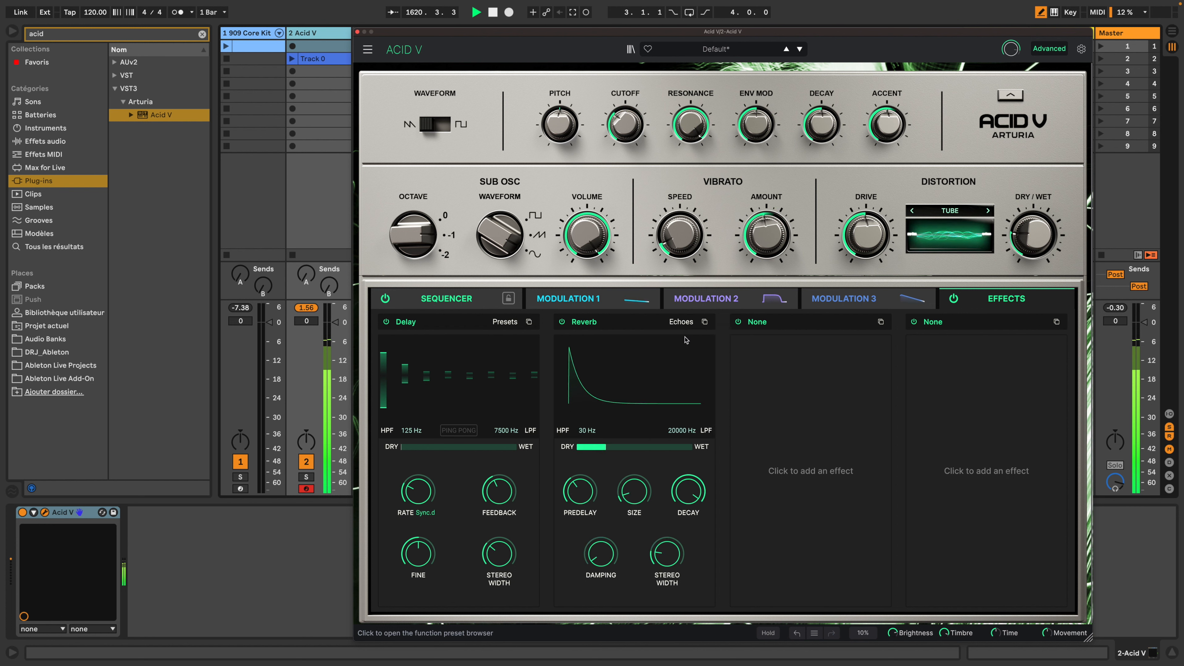
{"action": "left_click", "coordinate": [682, 322]}
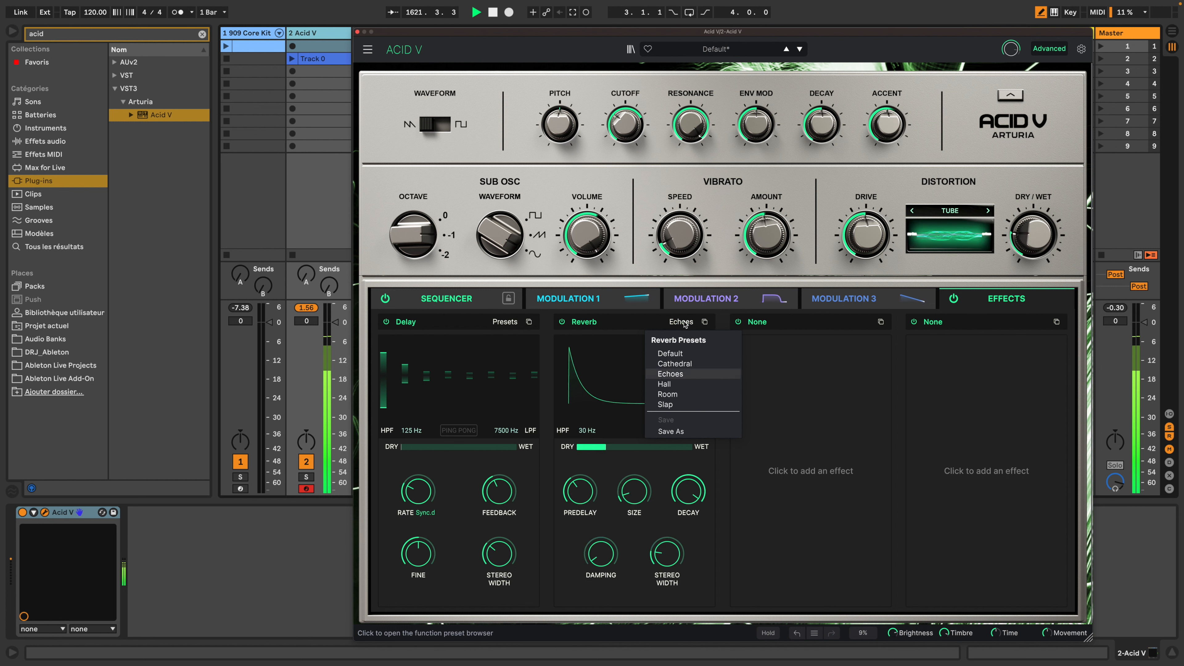
{"action": "left_click", "coordinate": [779, 367]}
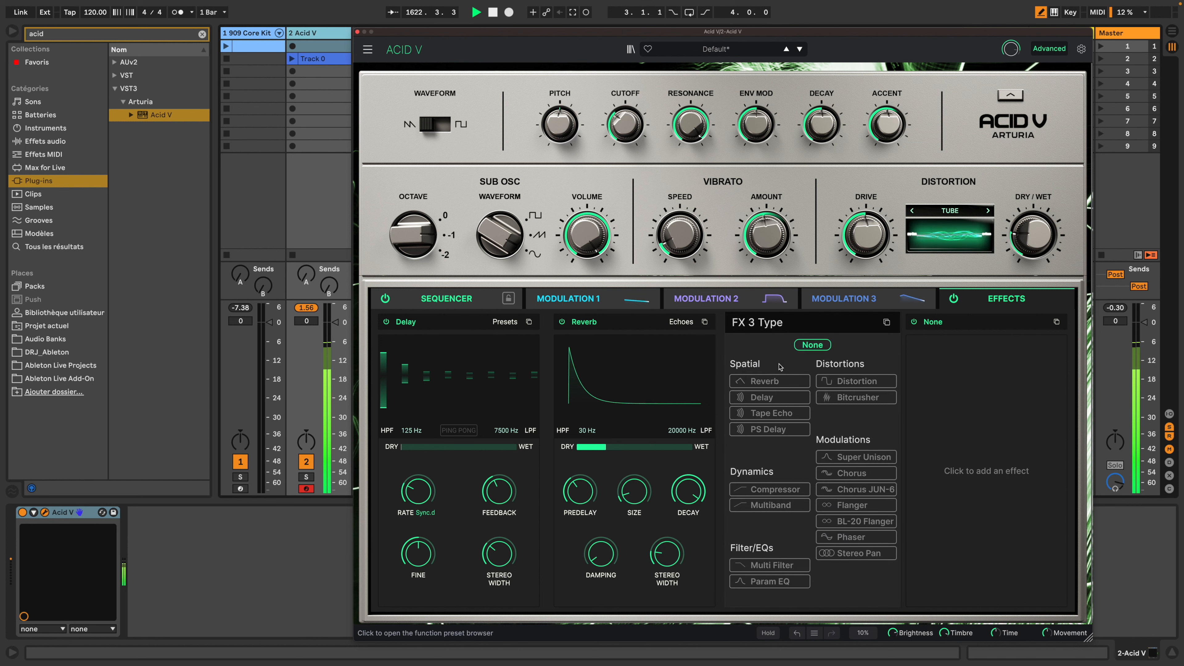
{"action": "left_click", "coordinate": [605, 448]}
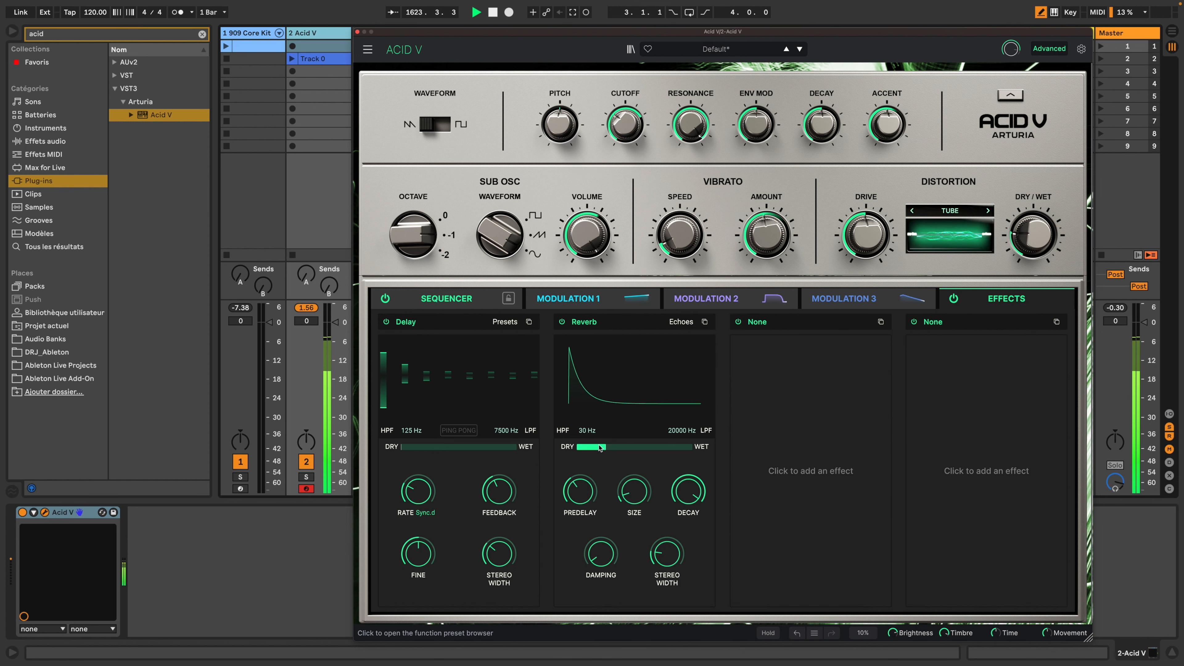
- Add a Compressor in the third effect slot with the Medium Compression preset and adjust its threshold
{"action": "left_click", "coordinate": [778, 323]}
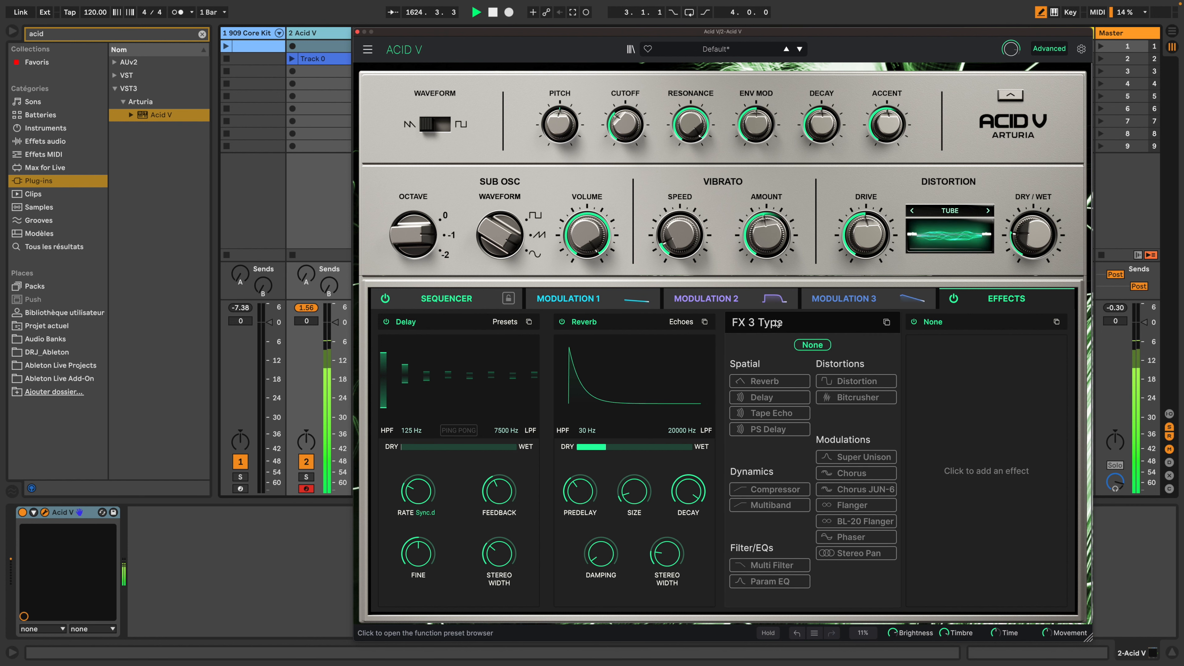
{"action": "left_click", "coordinate": [783, 490]}
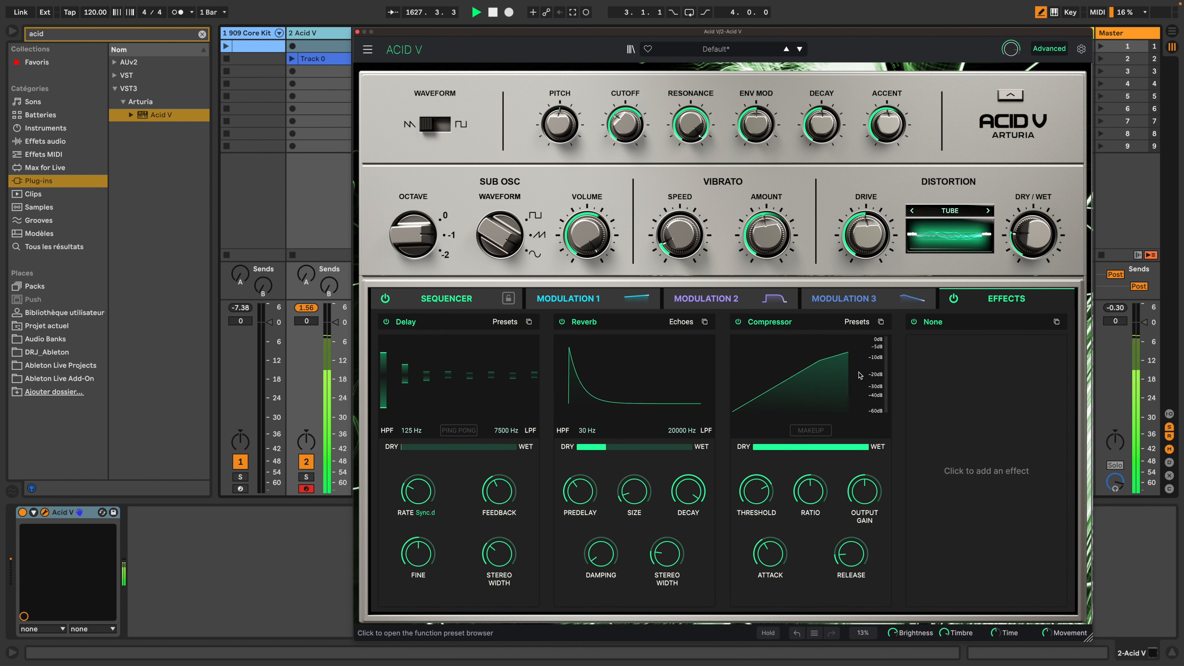
{"action": "left_click", "coordinate": [858, 322]}
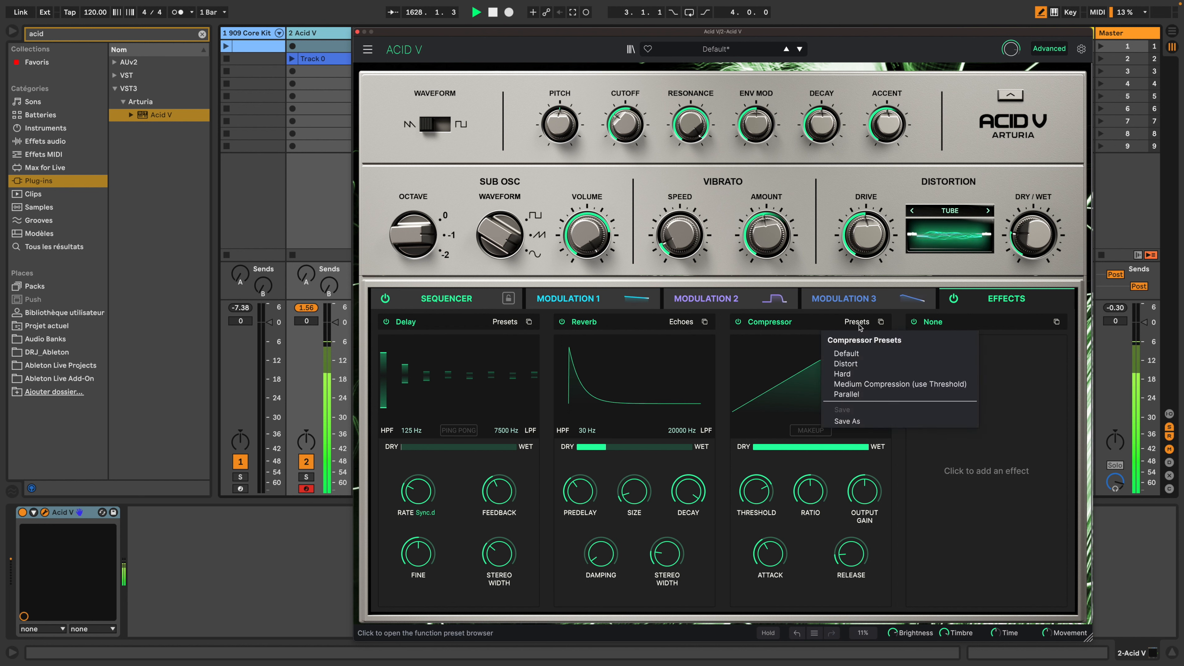
{"action": "left_click", "coordinate": [865, 384]}
{"action": "left_click_drag", "start_coordinate": [760, 504], "coordinate": [759, 523]}
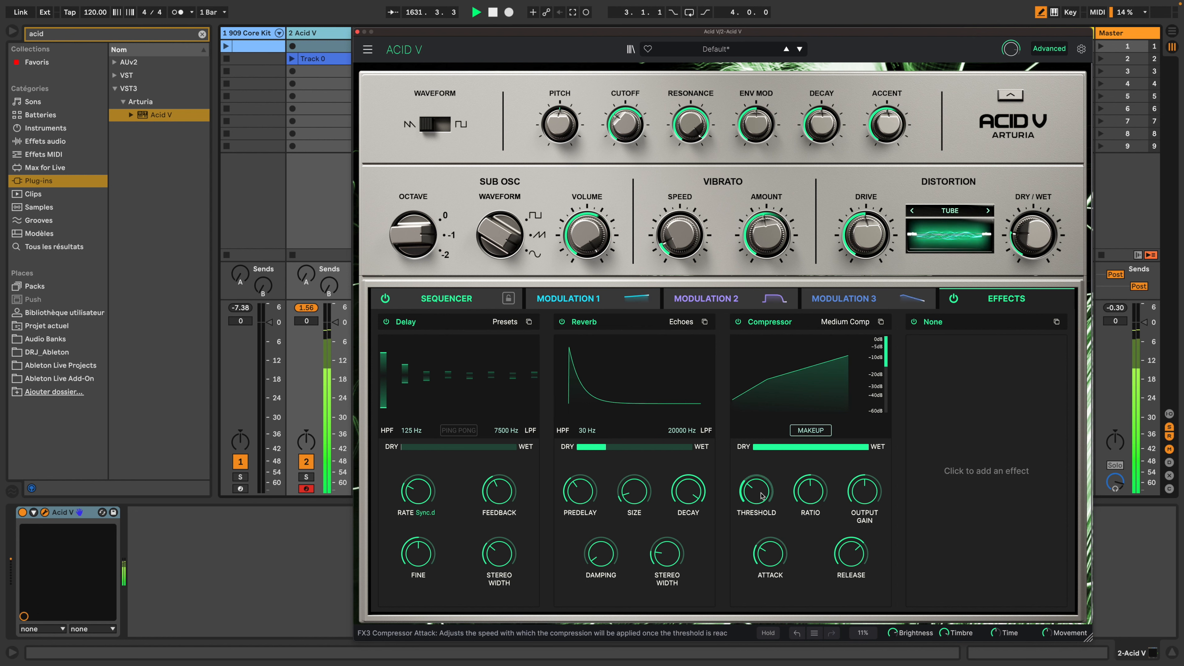
- Try a Super Unison effect with the Beehive preset in the fourth effect slot
{"action": "left_click", "coordinate": [934, 322]}
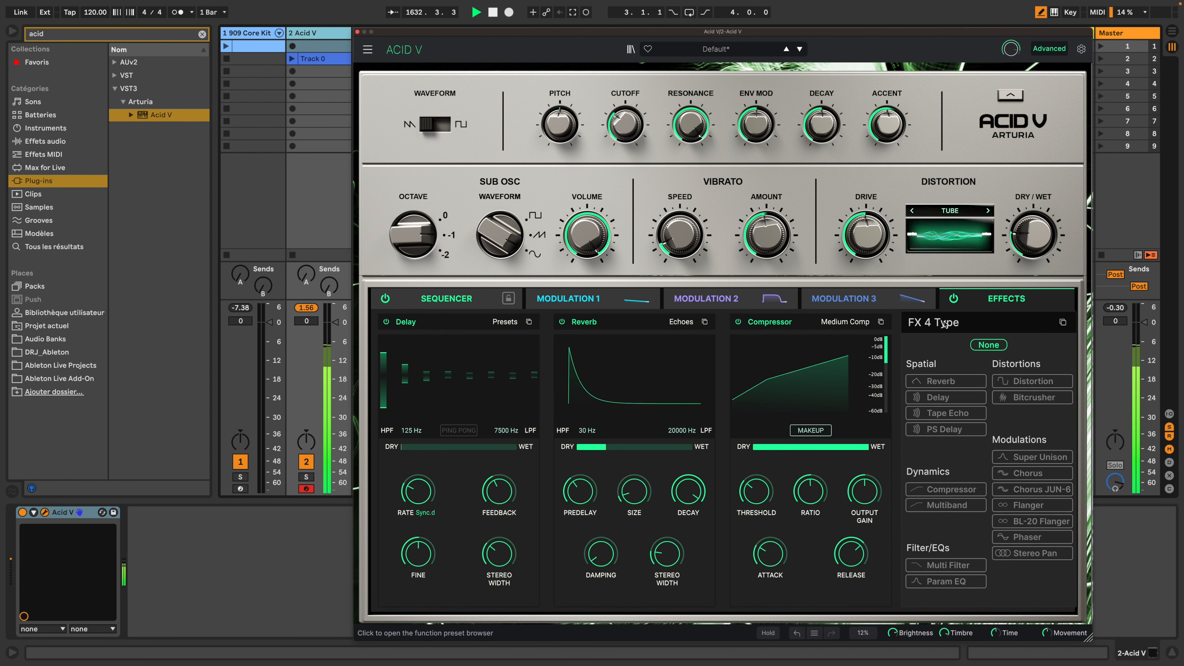
{"action": "left_click", "coordinate": [1049, 460]}
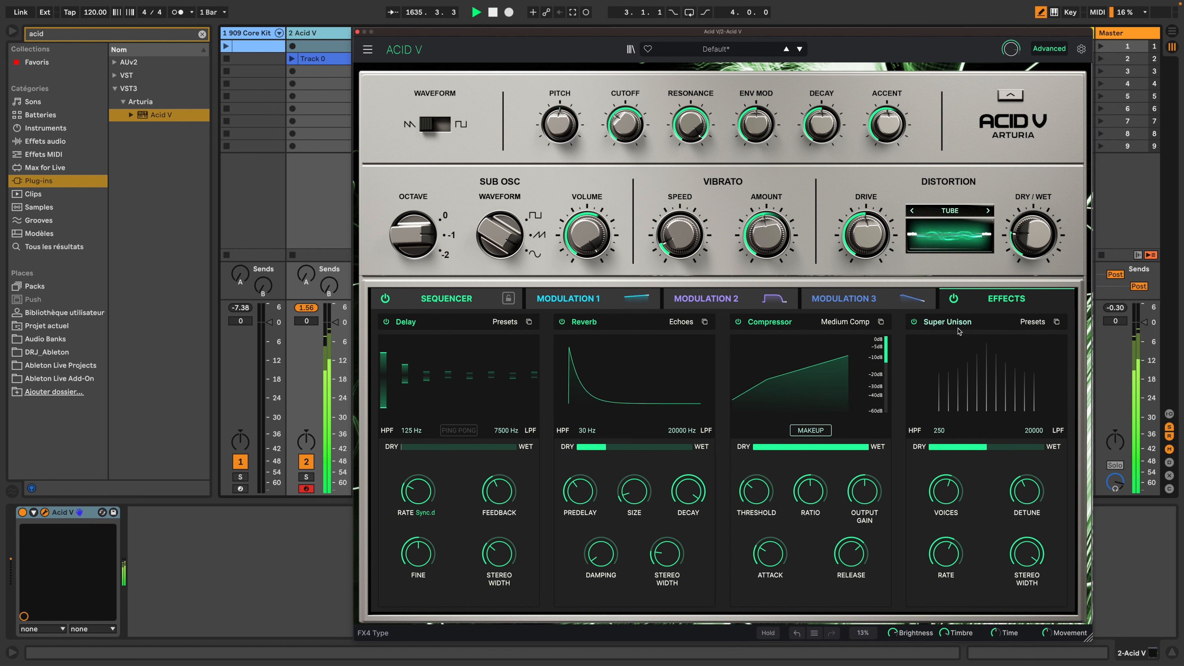
{"action": "left_click", "coordinate": [1032, 323]}
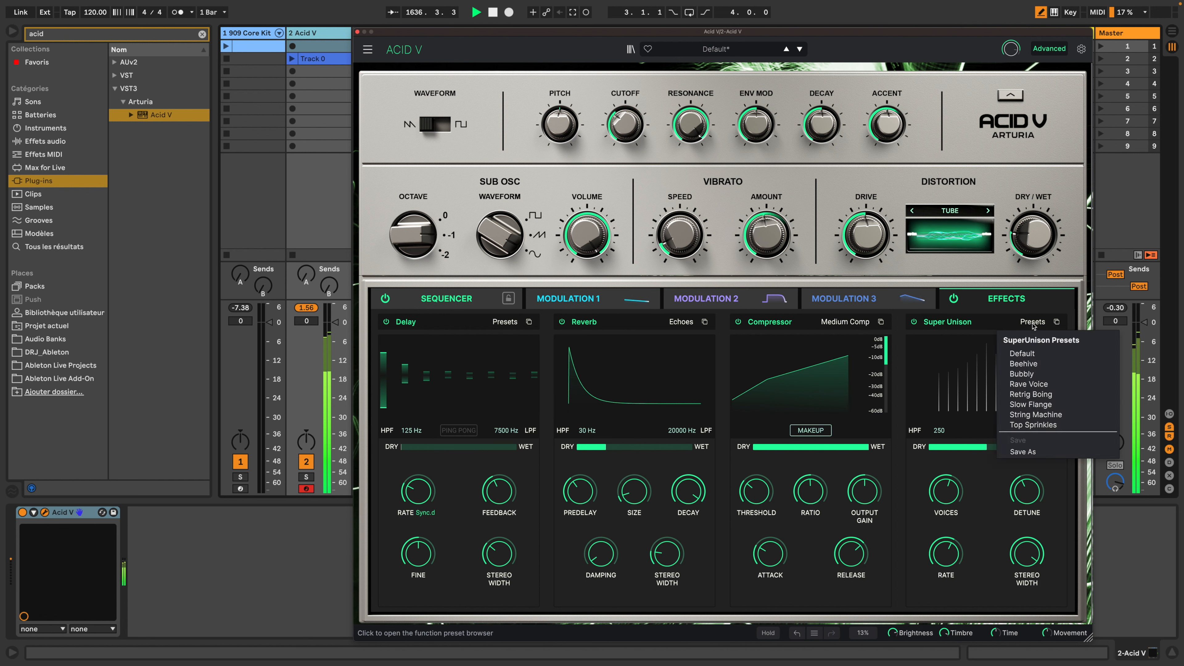
{"action": "left_click", "coordinate": [1027, 364]}
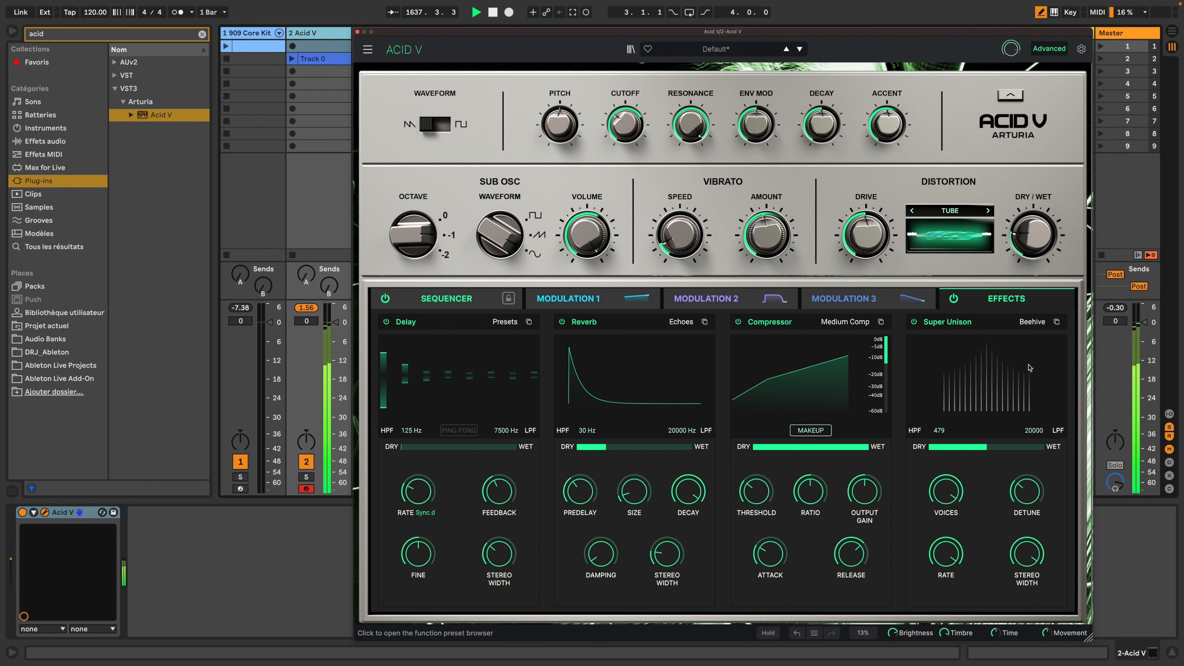
- Replace the fourth effect with Chorus JUN-6 and load its Intense preset
{"action": "left_click", "coordinate": [969, 323]}
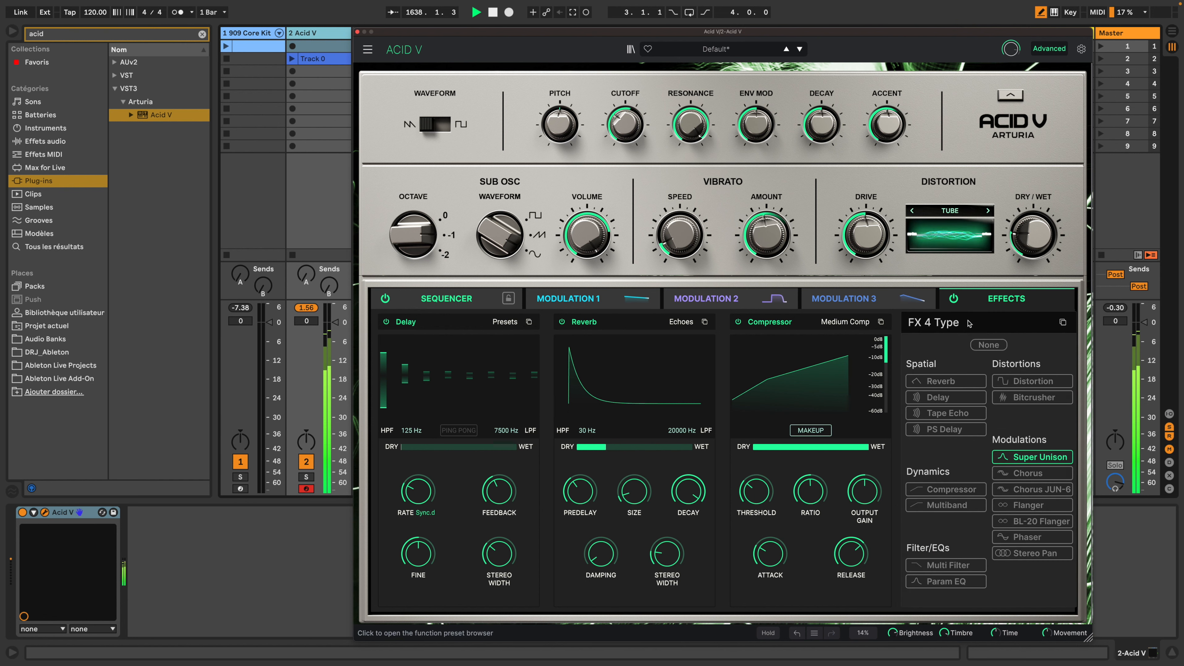
{"action": "left_click", "coordinate": [1032, 489]}
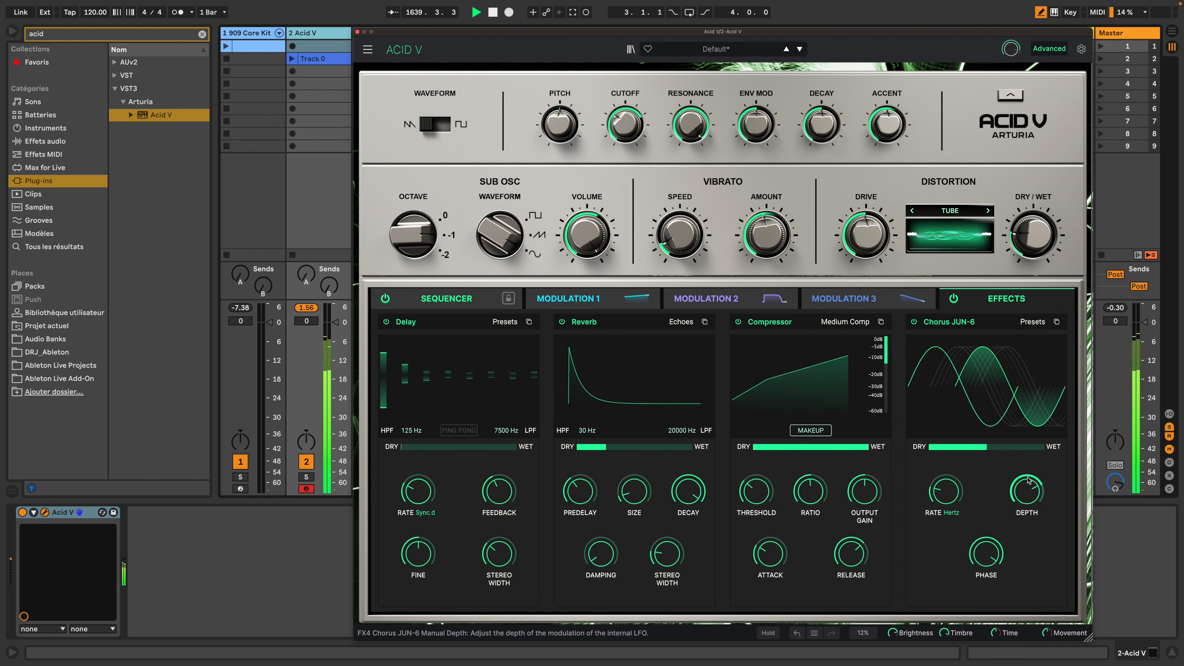
{"action": "left_click", "coordinate": [1039, 325]}
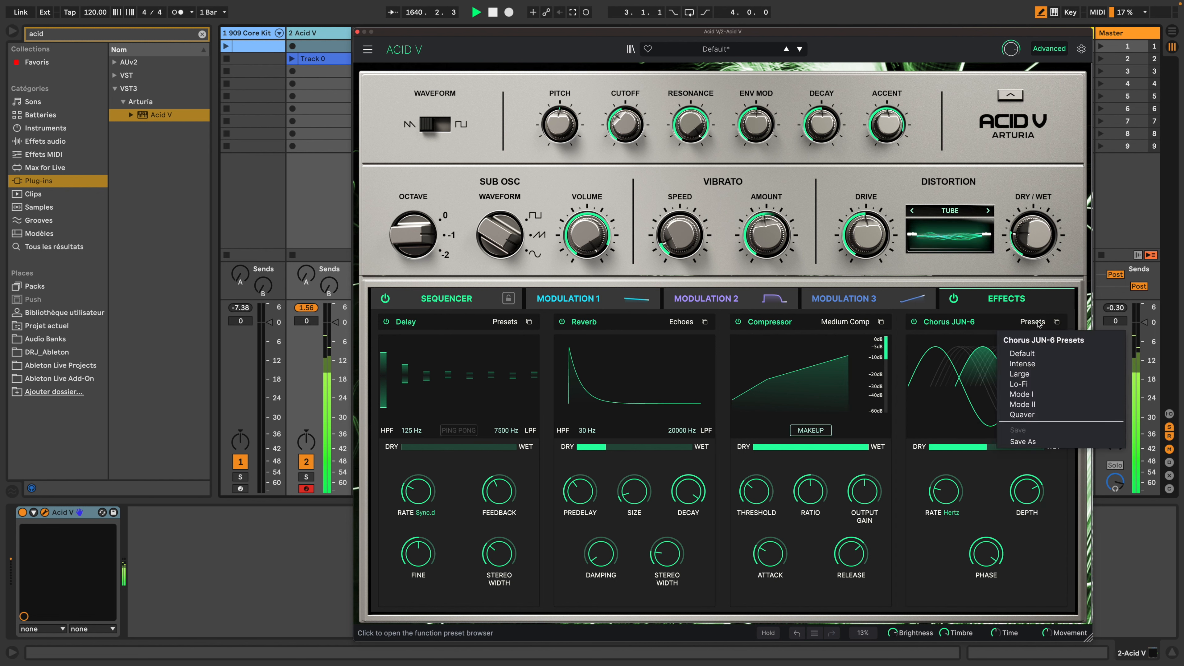
{"action": "left_click", "coordinate": [1039, 364]}
- Audition the chorus's Lo-Fi and Quaver presets, reload Intense, and bypass the effect
{"action": "left_click", "coordinate": [1039, 324]}
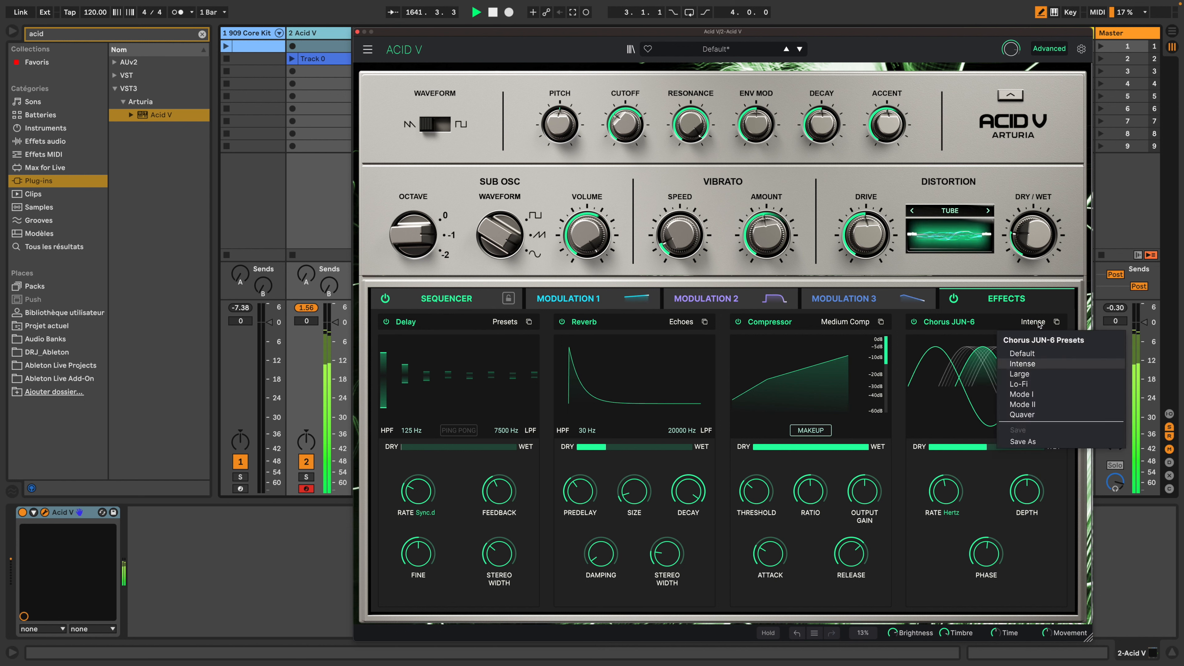
{"action": "left_click", "coordinate": [1034, 385]}
{"action": "left_click", "coordinate": [1040, 323]}
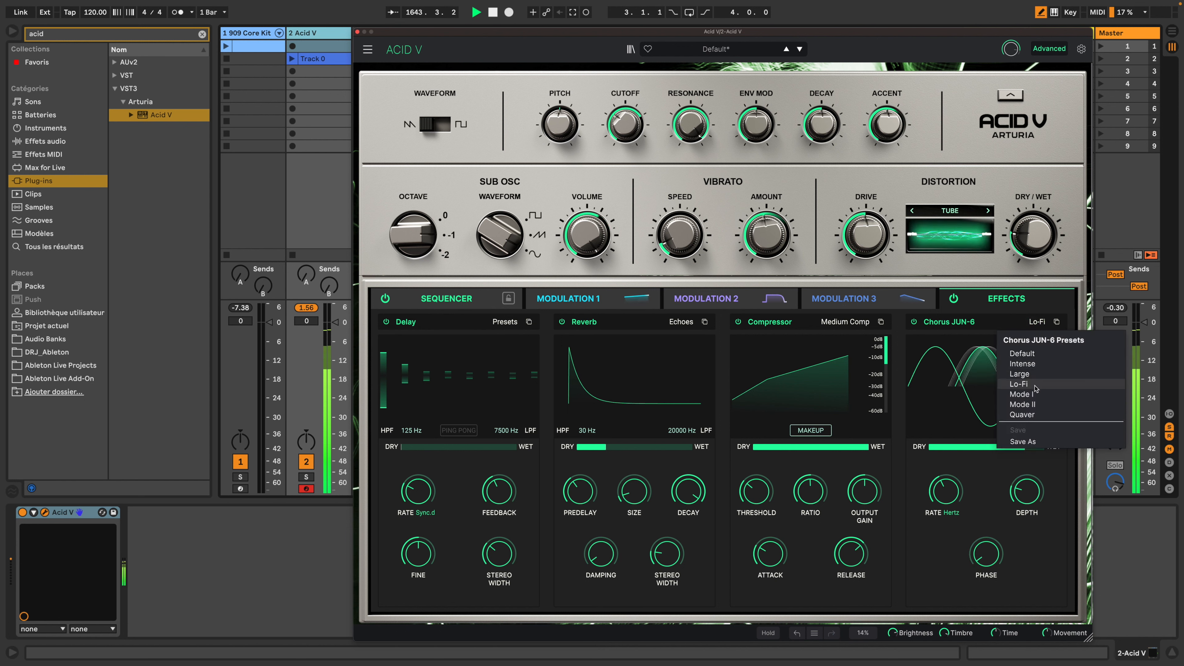
{"action": "left_click", "coordinate": [1033, 414]}
{"action": "left_click", "coordinate": [1036, 323]}
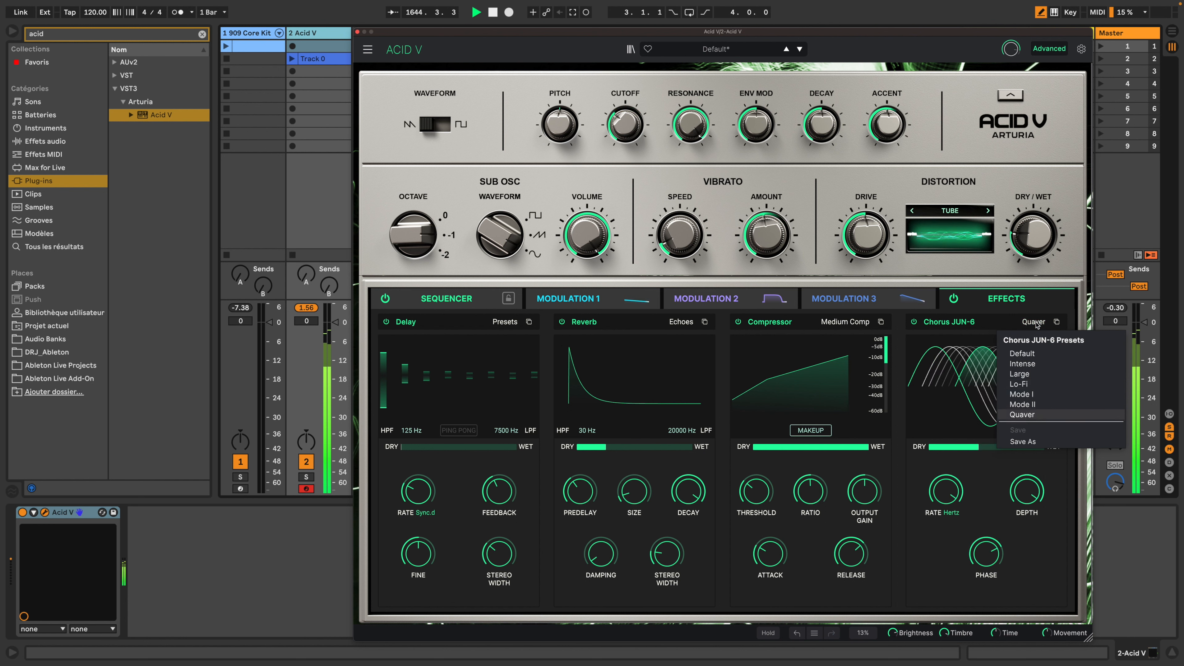
{"action": "left_click", "coordinate": [1032, 369]}
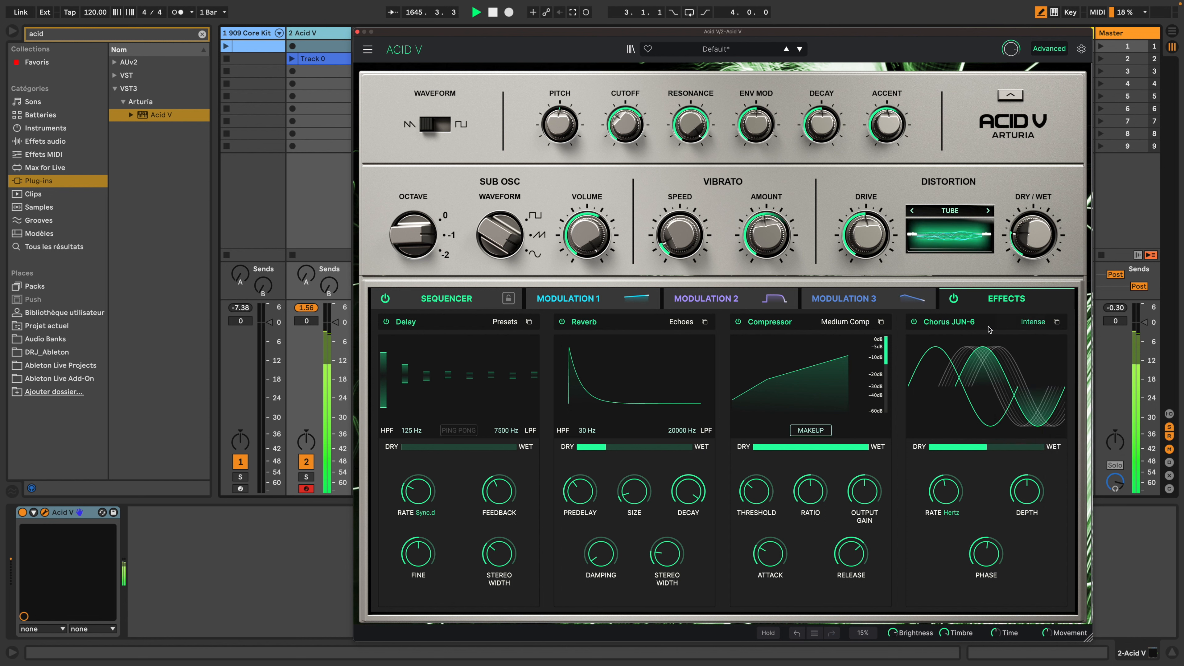
{"action": "left_click", "coordinate": [915, 322]}
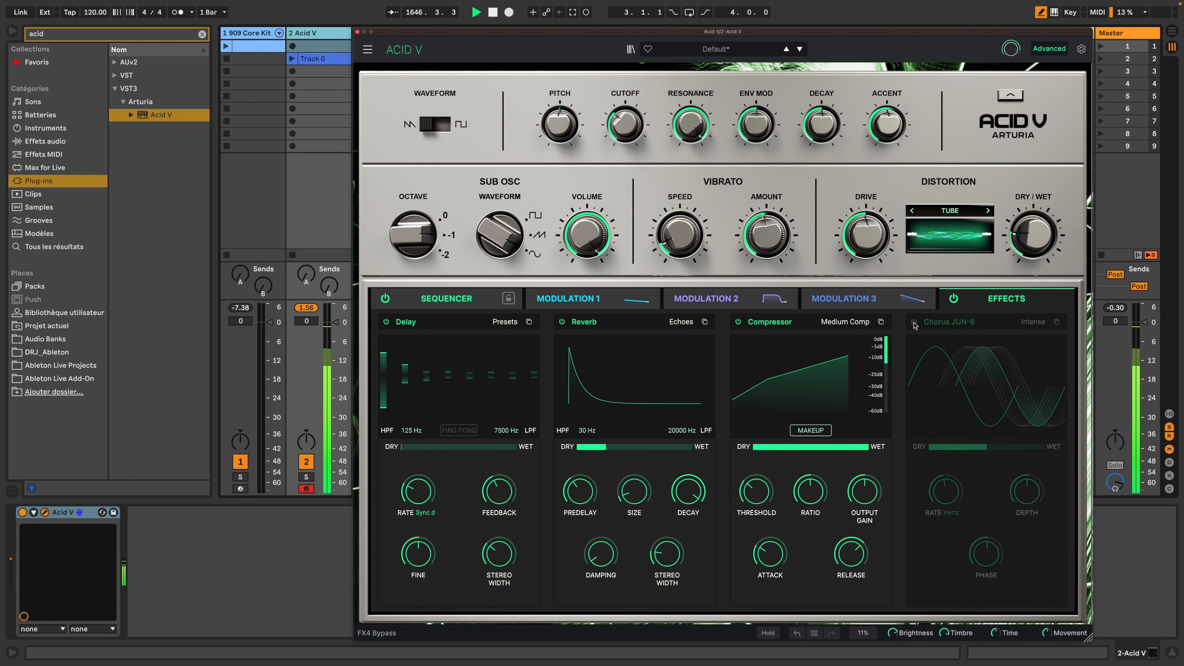
- Re-enable the Chorus JUN-6 effect and launch the 909 Core Kit drum clip alongside the Acid V track
{"action": "left_click", "coordinate": [914, 322]}
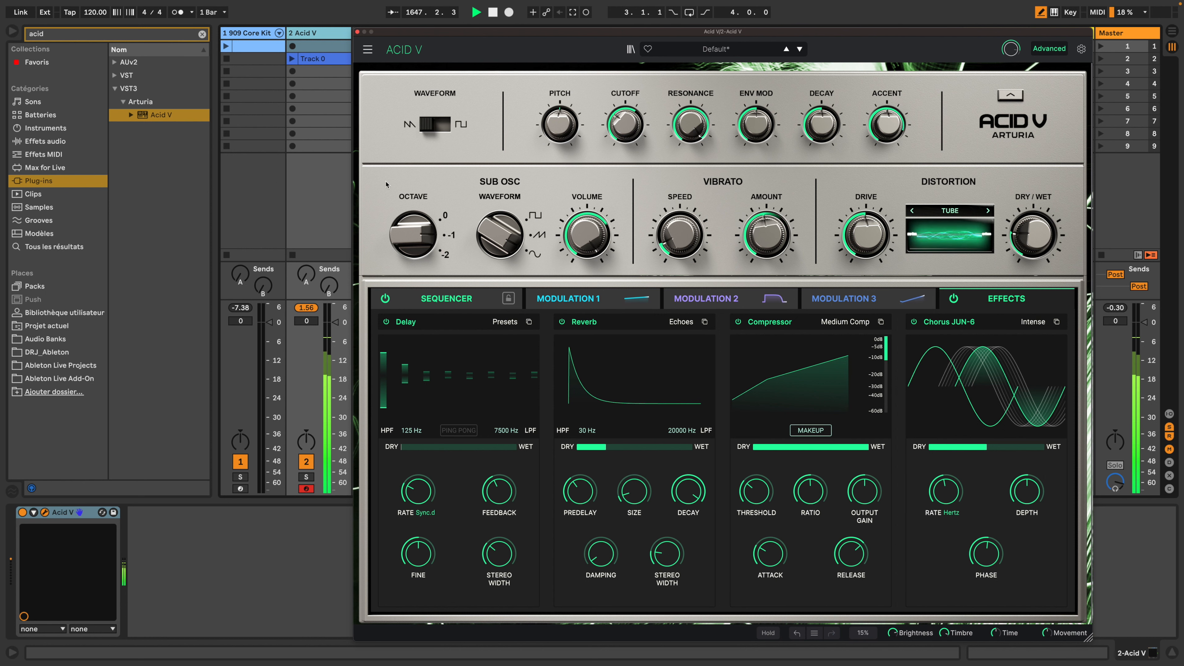
{"action": "left_click", "coordinate": [226, 47]}
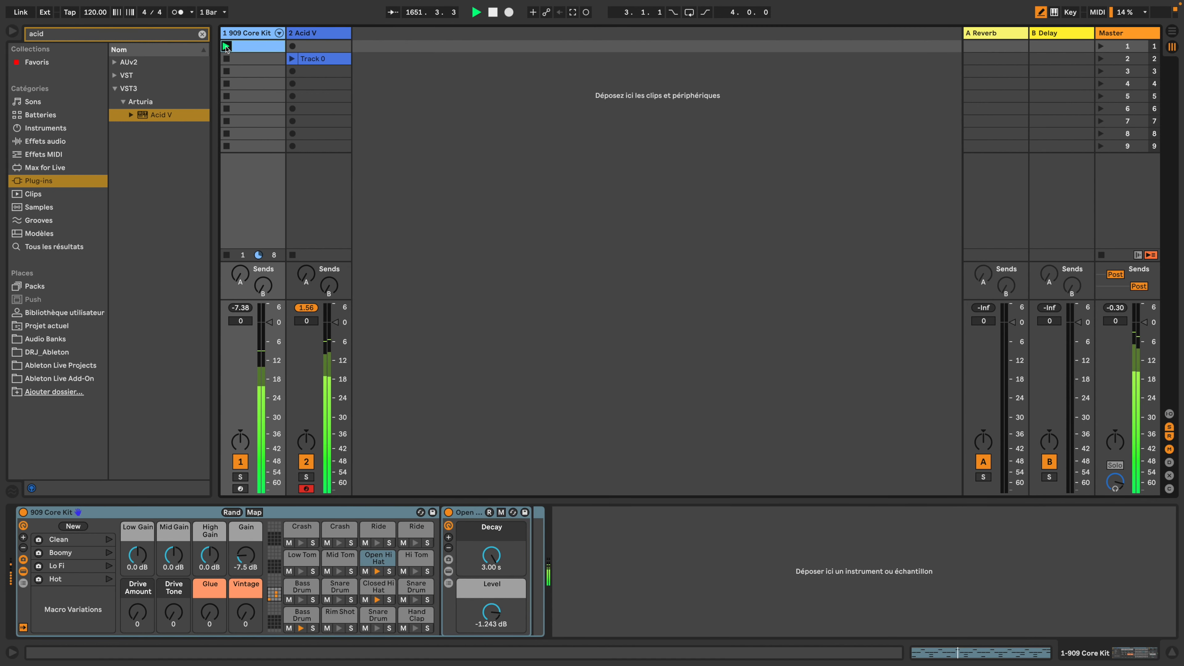
{"action": "left_click", "coordinate": [326, 35]}
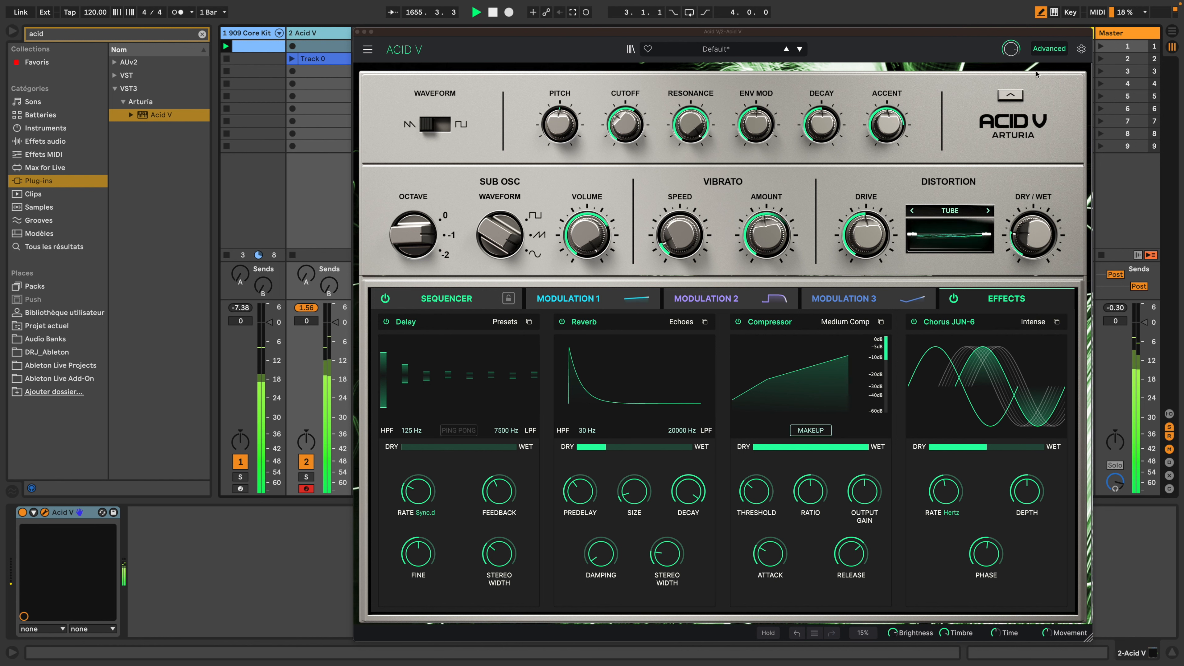
- Switch Acid V from its effects to the sequencer, collapse the advanced section and reposition the plug-in window
{"action": "left_click", "coordinate": [446, 298]}
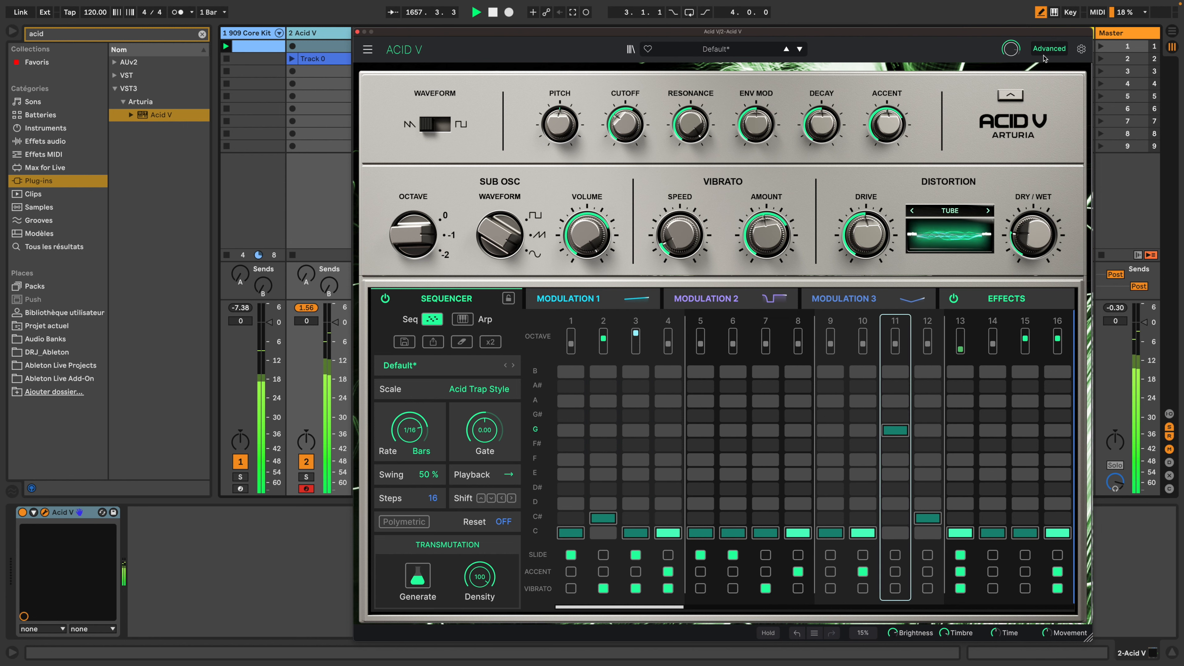
{"action": "left_click", "coordinate": [1048, 49]}
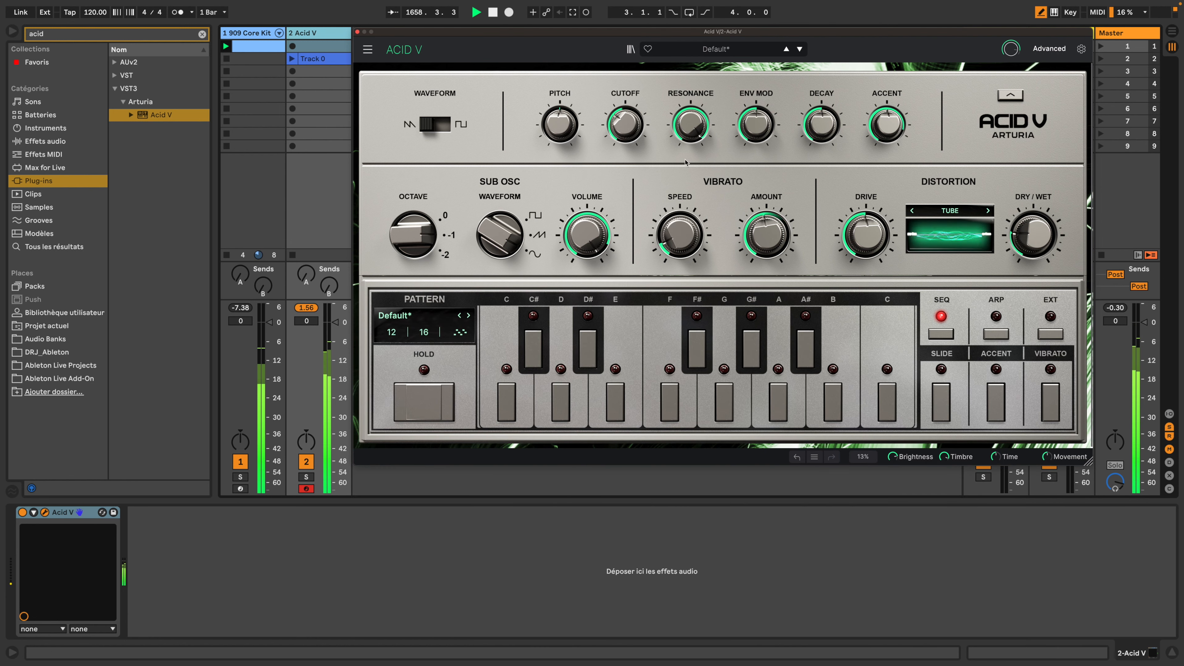
{"action": "left_click_drag", "start_coordinate": [525, 28], "coordinate": [497, 94]}
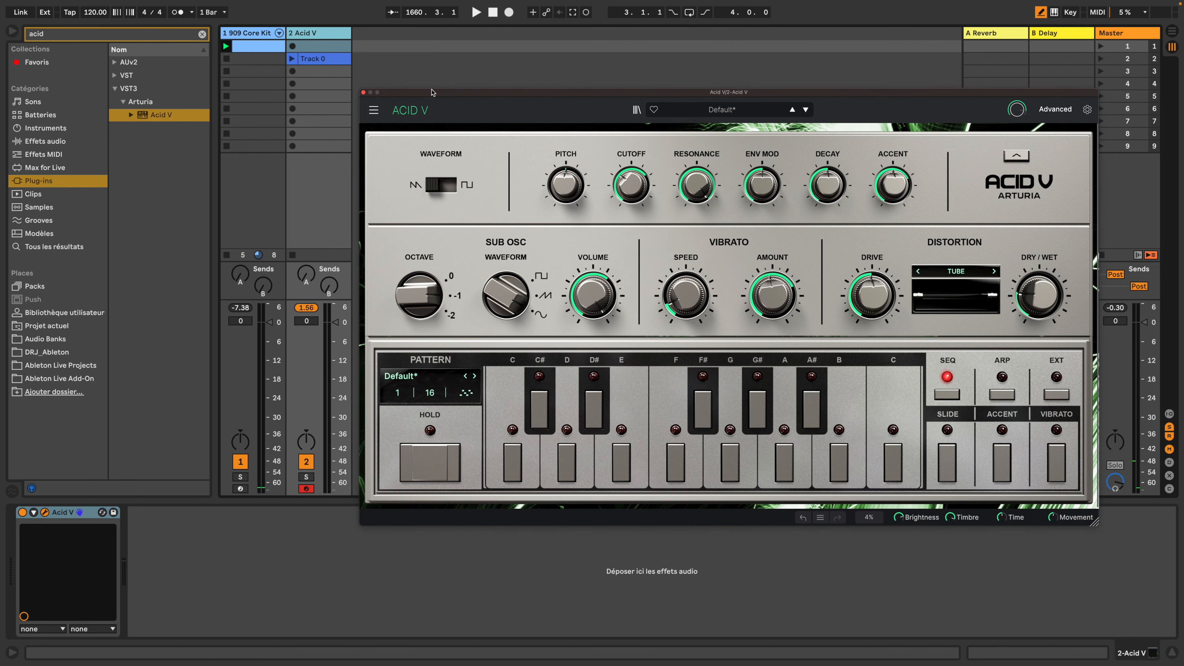
- Search the plug-in browser for "solina" and load Solina V2 on a new third track
{"action": "left_click", "coordinate": [202, 34]}
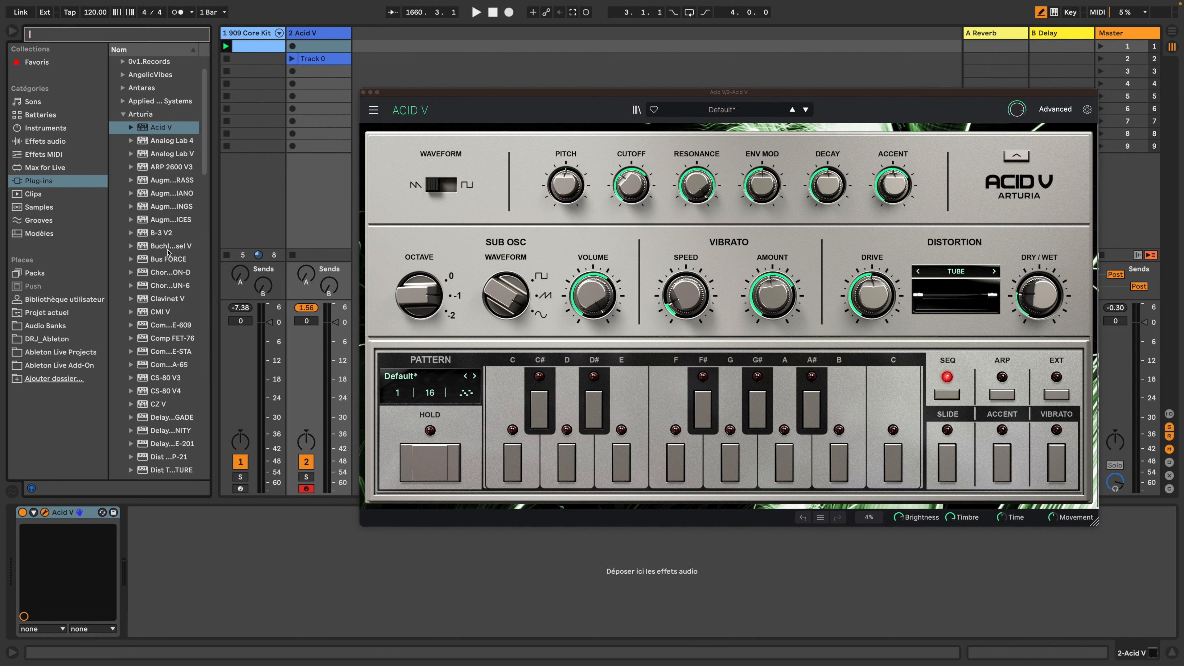
{"action": "type", "text": "solina"}
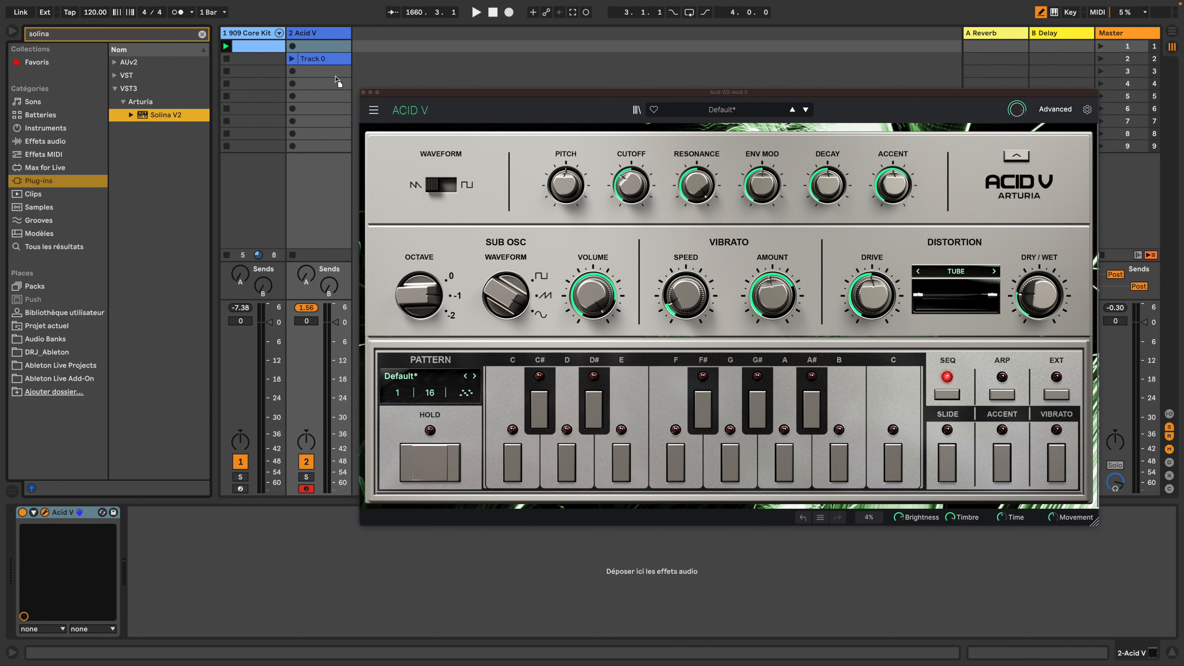
{"action": "left_click_drag", "start_coordinate": [396, 109], "coordinate": [398, 110]}
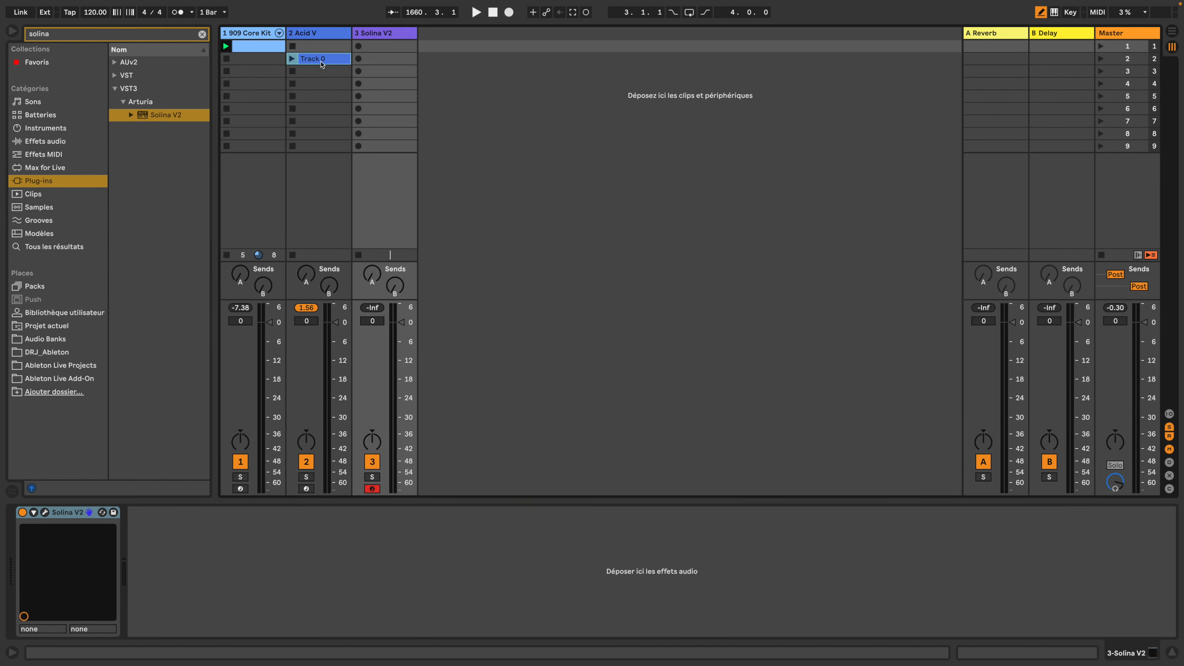
- Delete the Track 0 clip from the Acid V track and export the sequencer pattern as MIDI into the Solina V2 track's second slot
{"action": "left_click", "coordinate": [324, 60]}
{"action": "left_click", "coordinate": [1055, 109]}
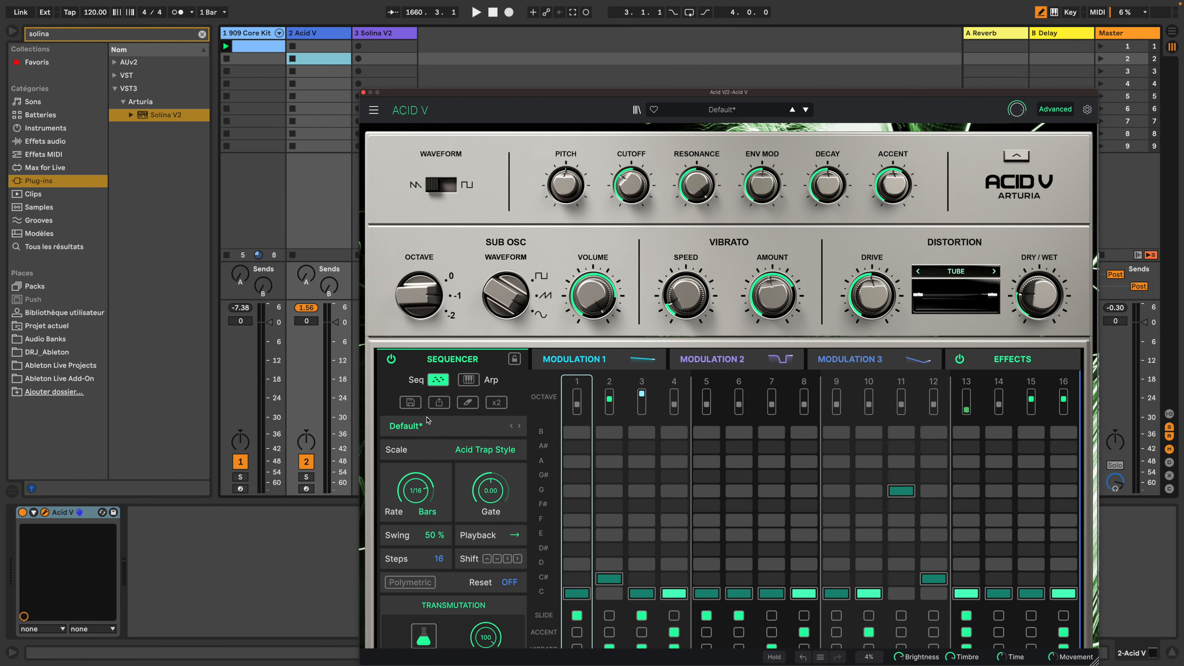
{"action": "left_click_drag", "start_coordinate": [411, 266], "coordinate": [389, 59]}
{"action": "left_click", "coordinate": [389, 59]}
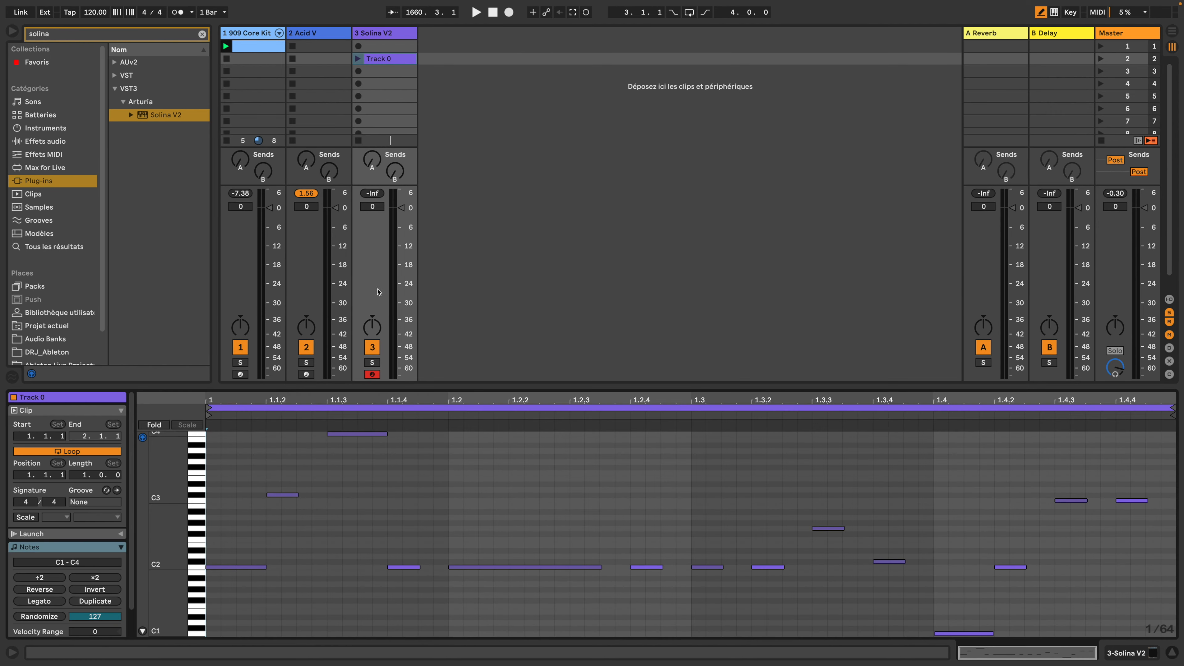
- Solo the Solina V2 track and launch its Track 0 clip
{"action": "left_click", "coordinate": [372, 362]}
{"action": "left_click", "coordinate": [358, 58]}
{"action": "left_click", "coordinate": [384, 34]}
- Load the Agile Marcato preset in Solina V2 and move its window clear of the mixer tracks
{"action": "left_click", "coordinate": [615, 111]}
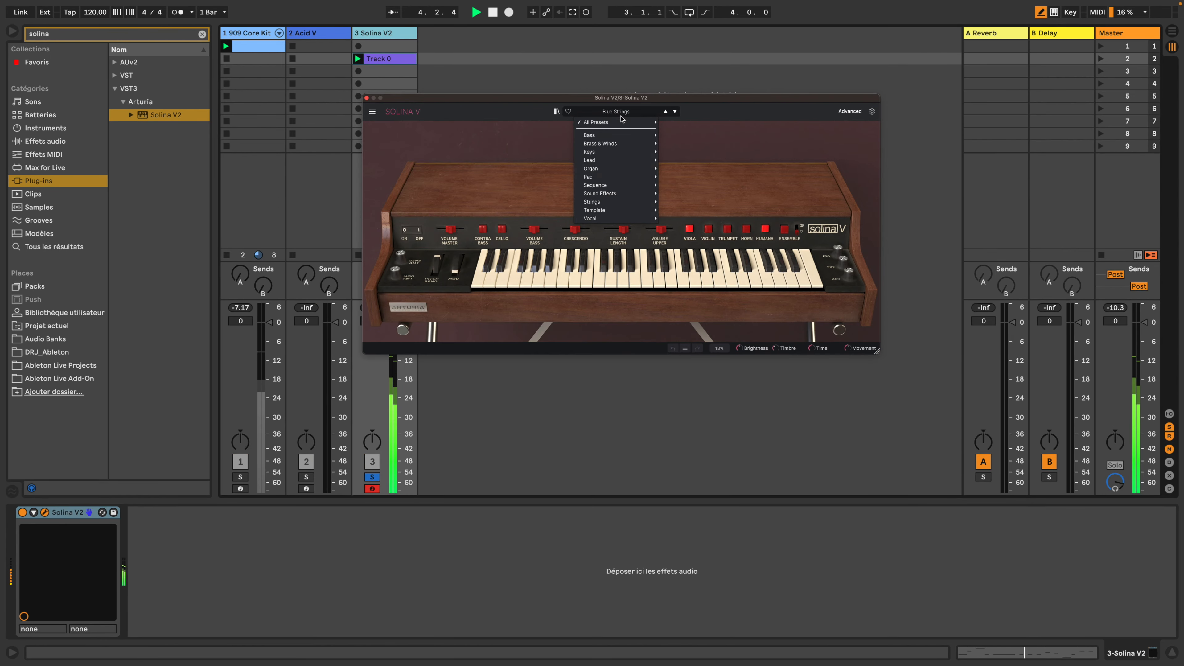
{"action": "left_click", "coordinate": [684, 131]}
{"action": "left_click", "coordinate": [675, 112]}
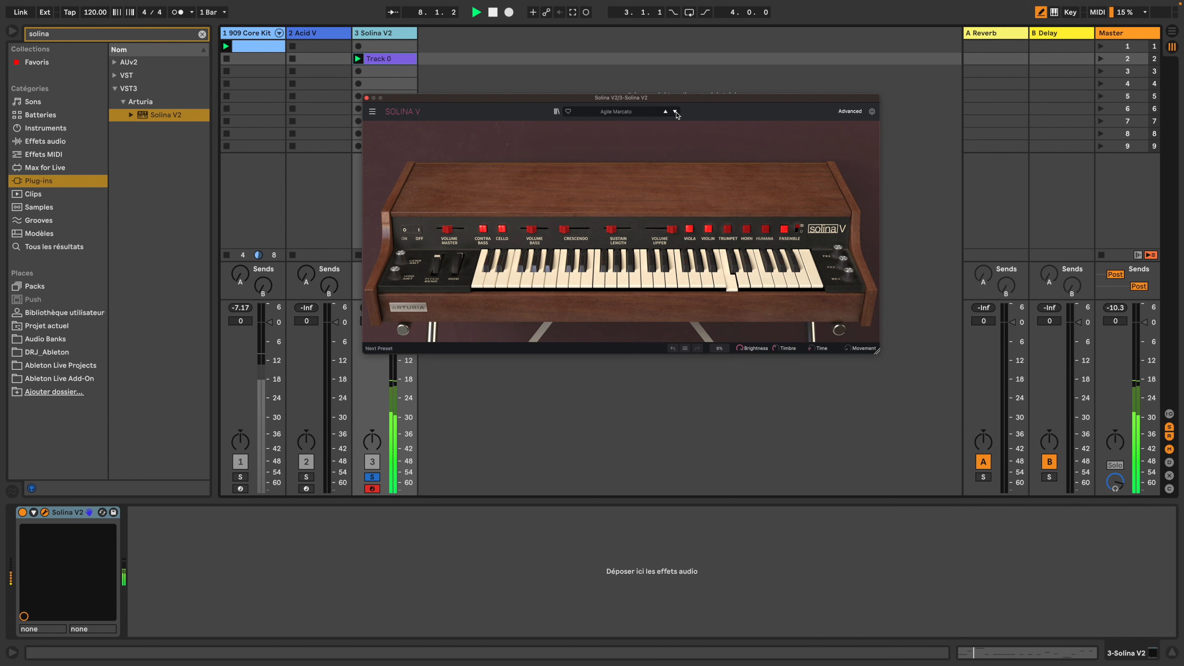
{"action": "left_click_drag", "start_coordinate": [419, 98], "coordinate": [517, 64]}
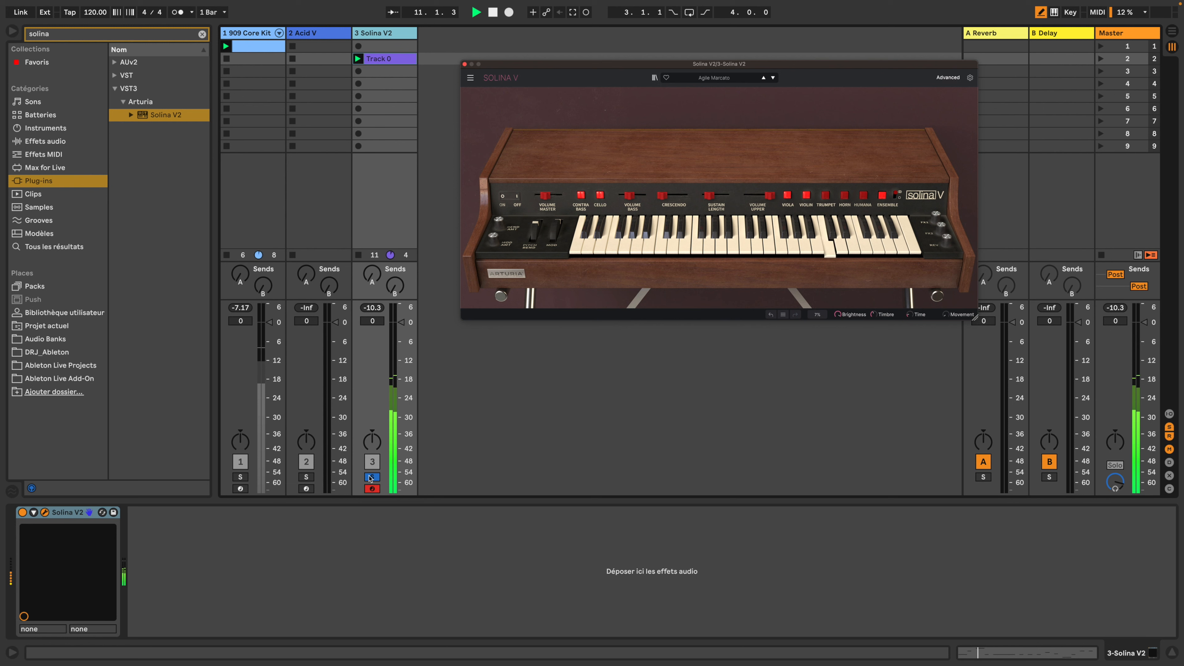
- Unsolo the Solina V2 track, expand the synth's advanced controls in an enlarged window, and stop playback
{"action": "left_click", "coordinate": [371, 478]}
{"action": "left_click", "coordinate": [948, 78]}
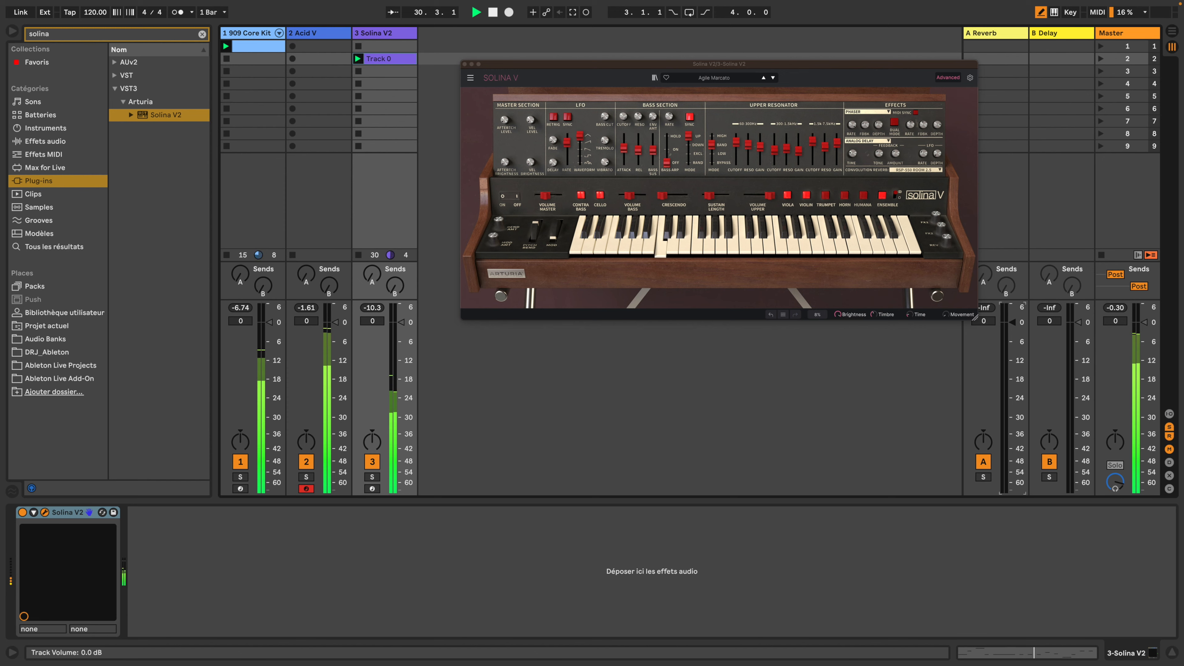
{"action": "left_click_drag", "start_coordinate": [975, 317], "coordinate": [1123, 389]}
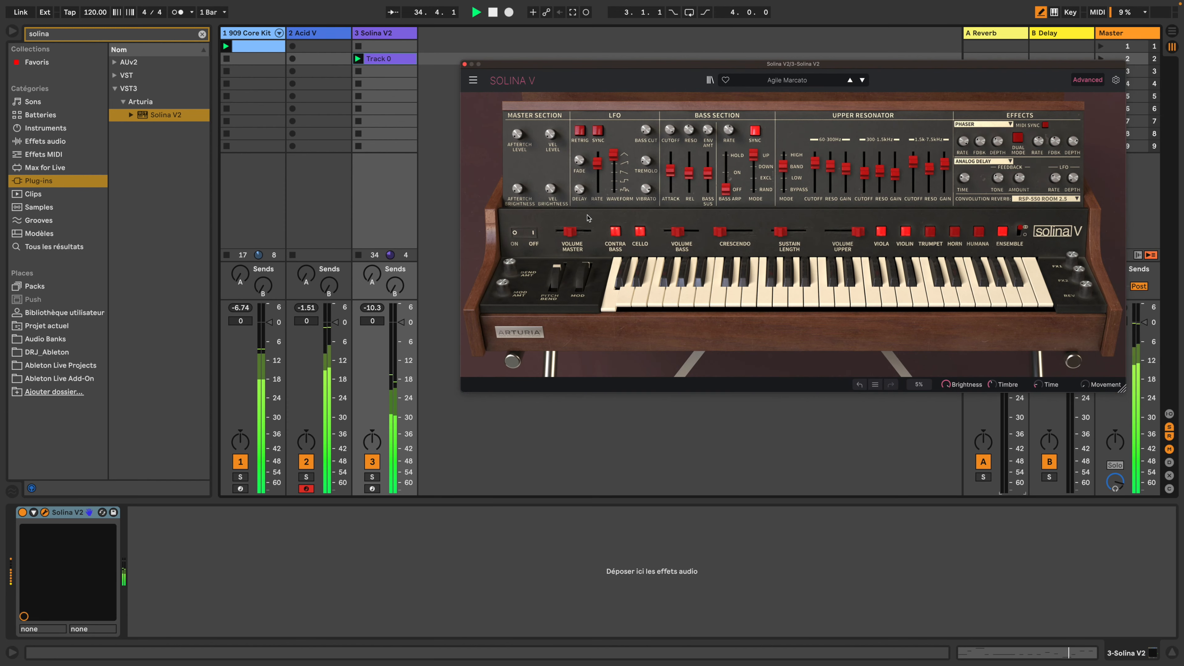
{"action": "left_click", "coordinate": [492, 12]}
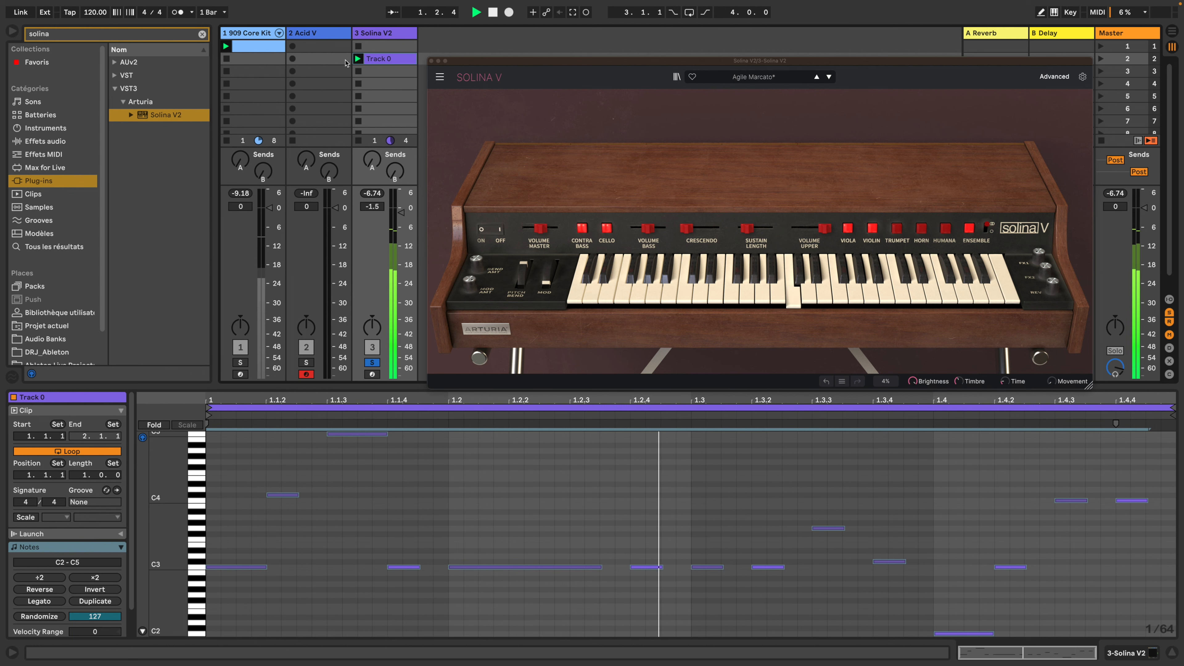
- Unsolo the Solina V2 track to hear it with the drums and select the Acid V track
{"action": "left_click", "coordinate": [327, 58]}
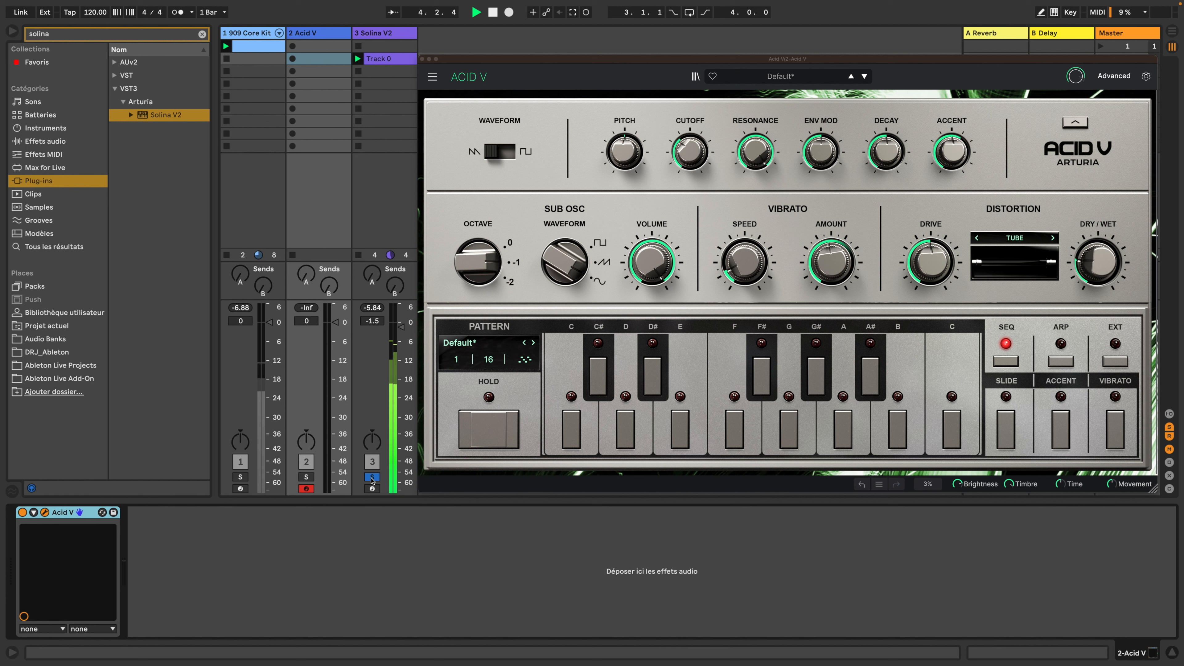
{"action": "left_click", "coordinate": [372, 478]}
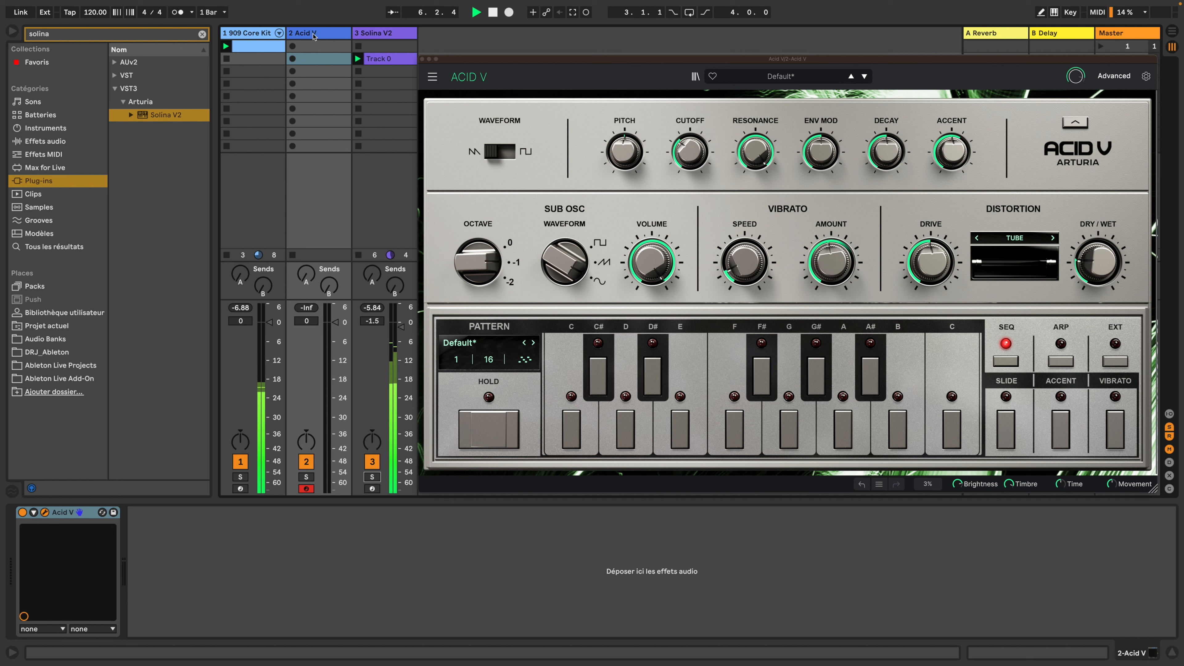
{"action": "left_click", "coordinate": [329, 34]}
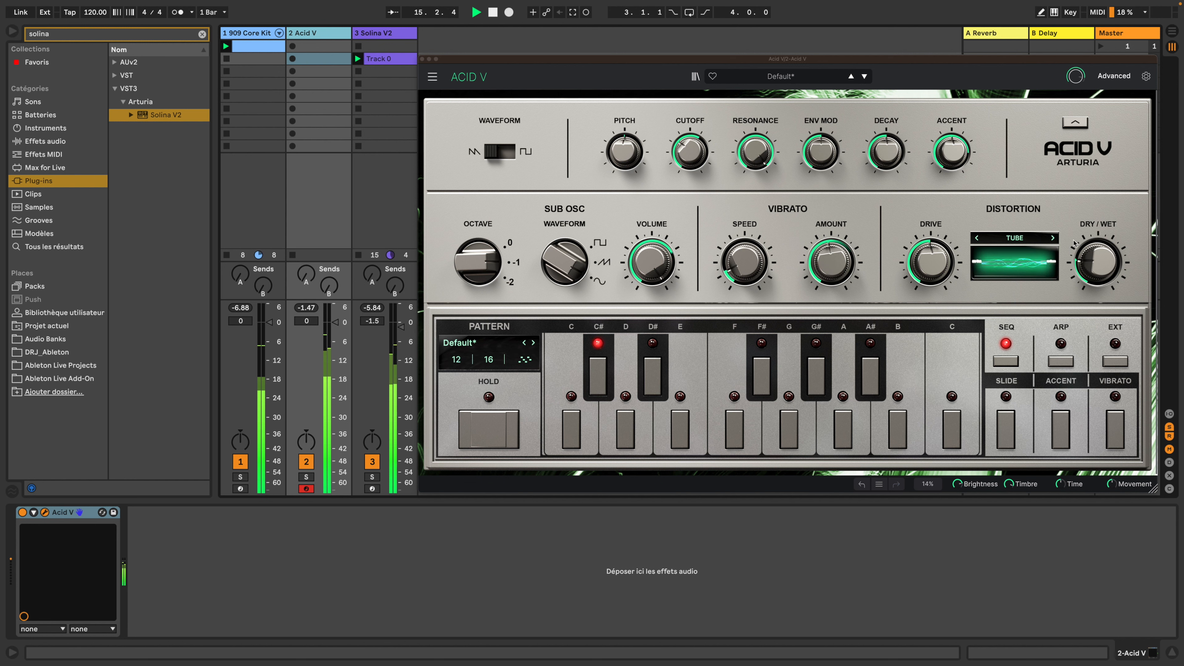
- Set Acid V's distortion dry/wet to 45.6 % while the tracks play, and stop playback
{"action": "mouse_move", "coordinate": [1096, 261]}
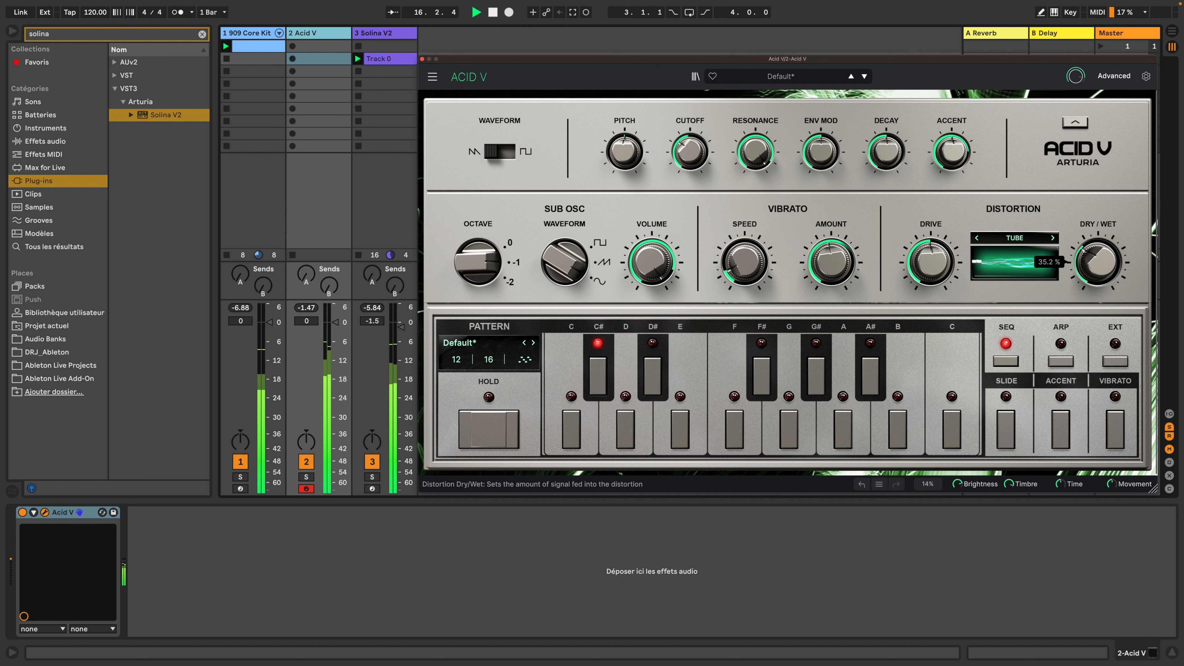
{"action": "mouse_move", "coordinate": [1097, 262]}
{"action": "left_mouse_down"}
{"action": "mouse_move", "coordinate": [1098, 251]}
{"action": "mouse_move", "coordinate": [1098, 262]}
{"action": "left_mouse_up"}
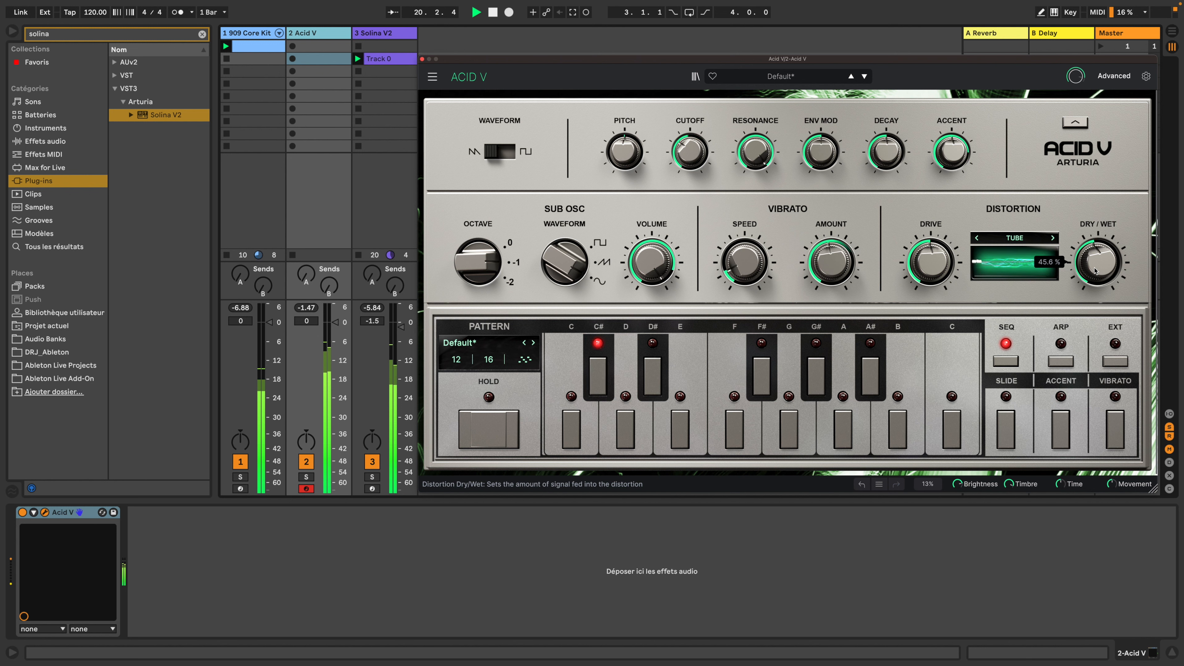
{"action": "key", "text": "space"}
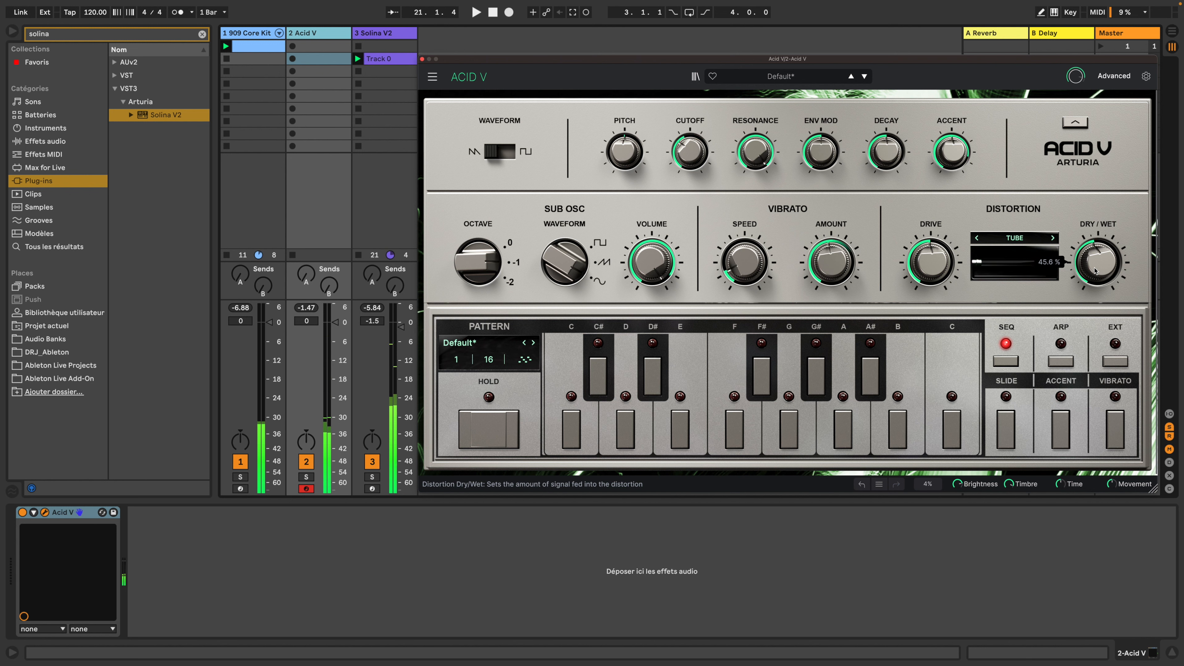